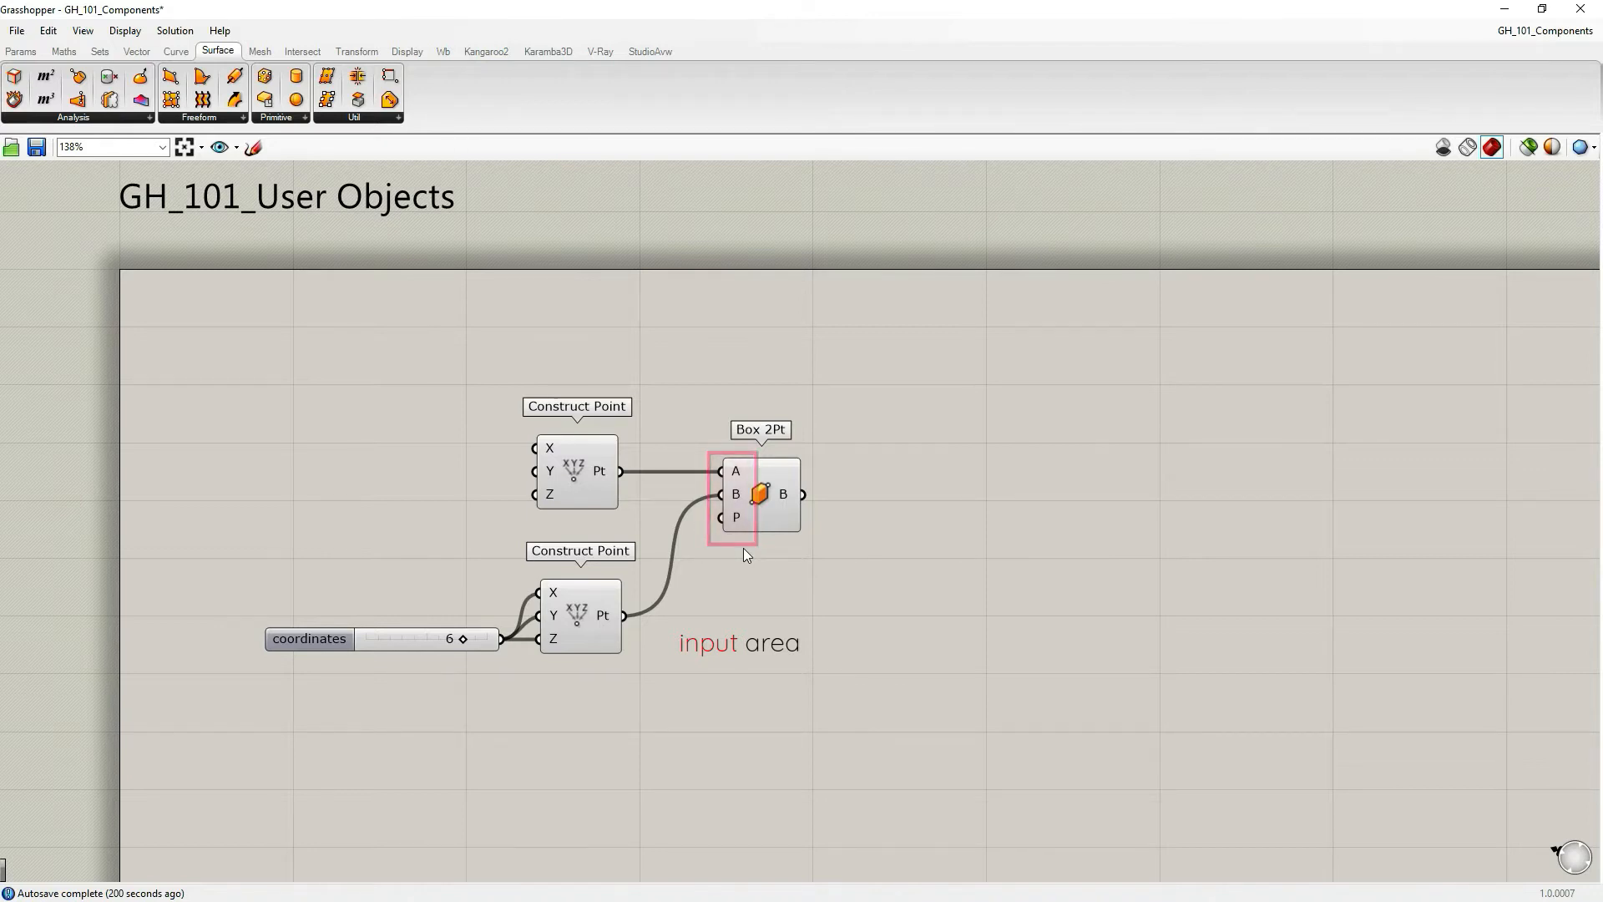
Open the help for the A input of the Box 2Pt component, view it, and close it
{"action": "mouse_move", "coordinate": [738, 474]}
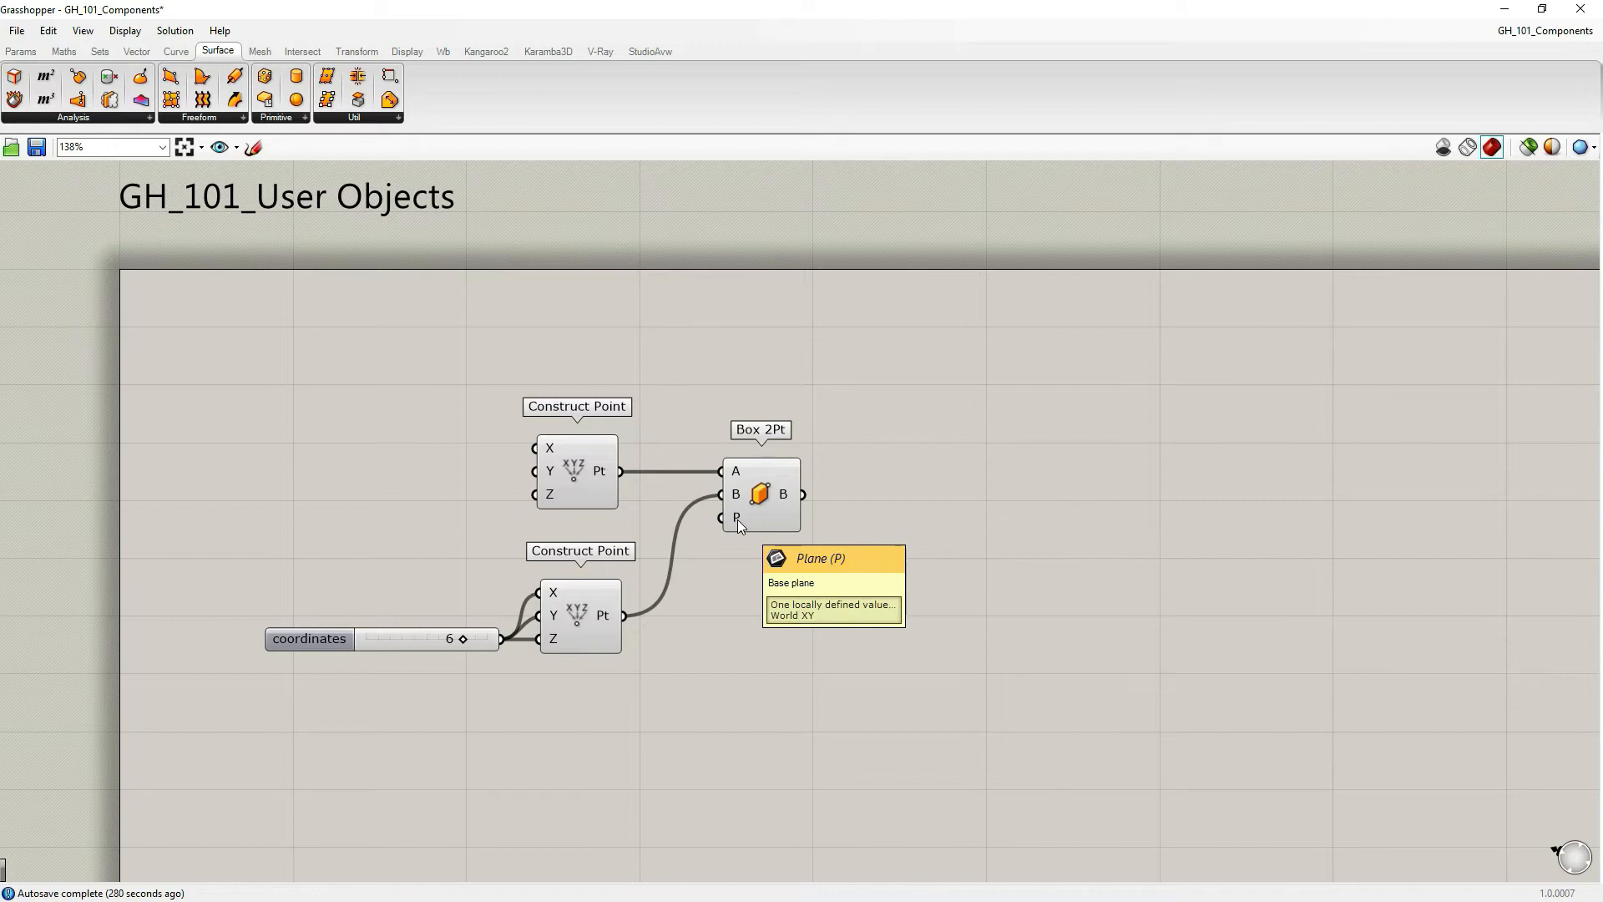
{"action": "right_click", "coordinate": [737, 474]}
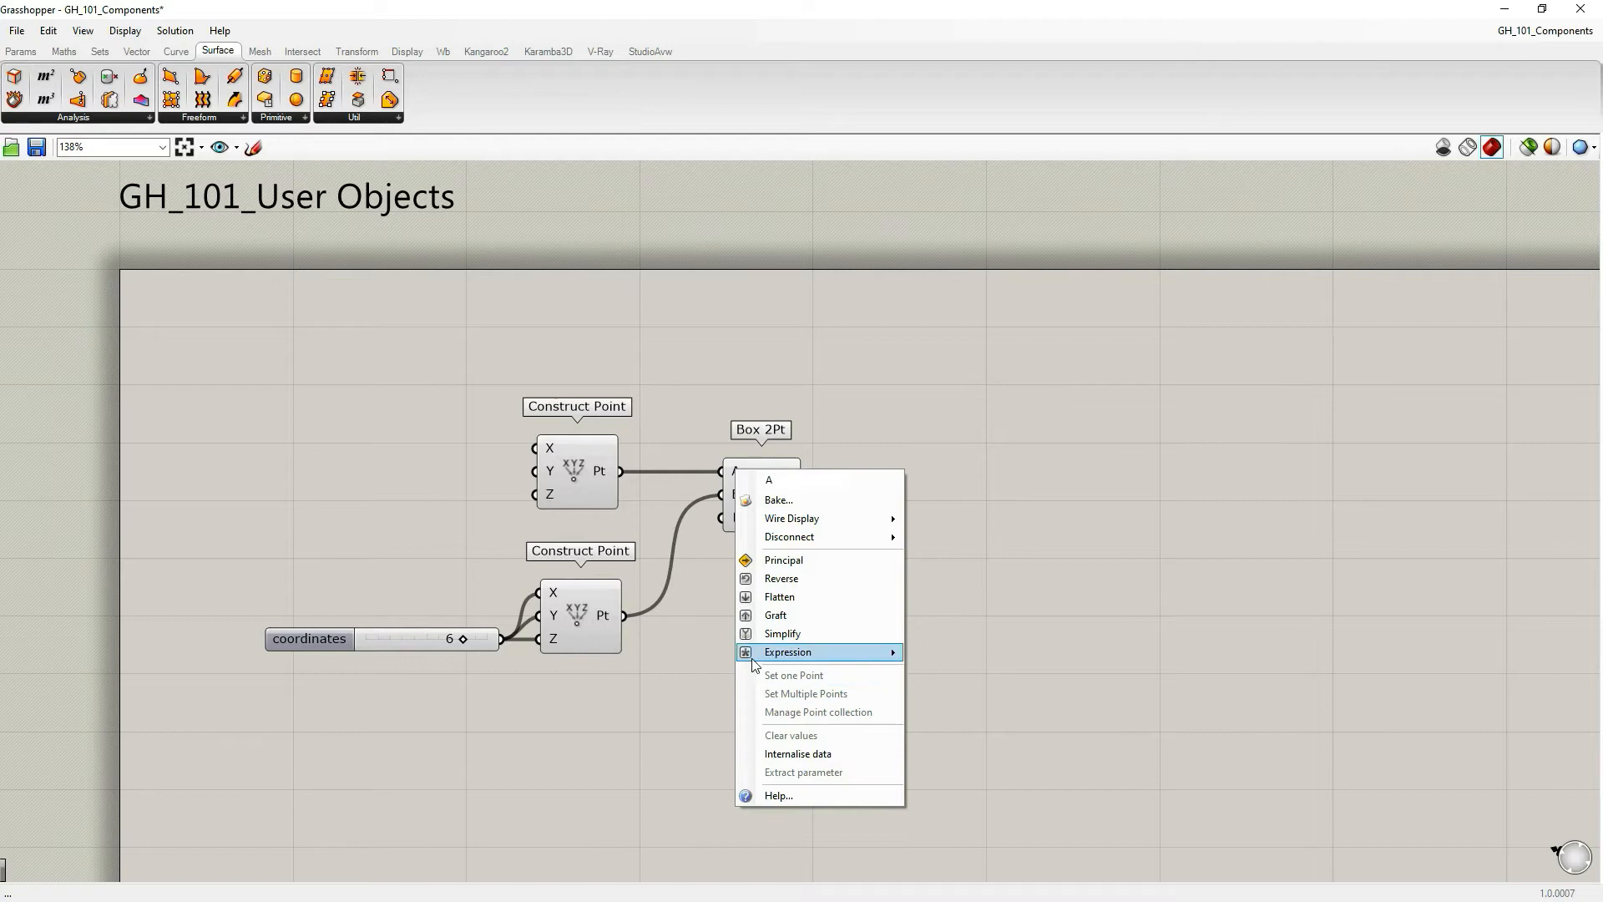
{"action": "mouse_move", "coordinate": [765, 664]}
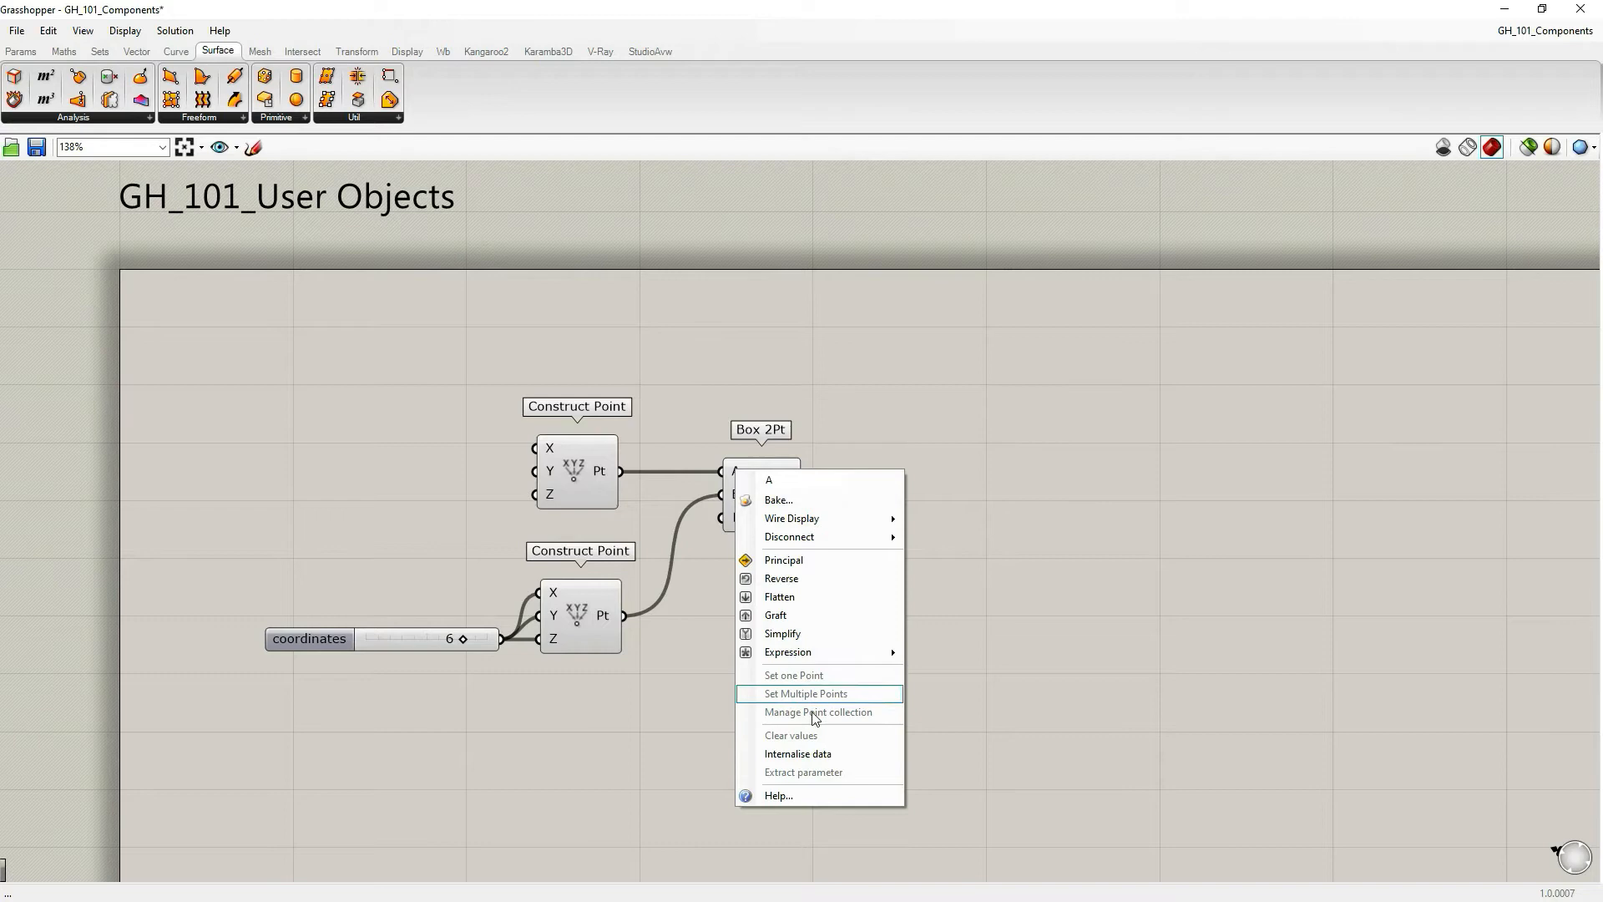
{"action": "left_click", "coordinate": [788, 796]}
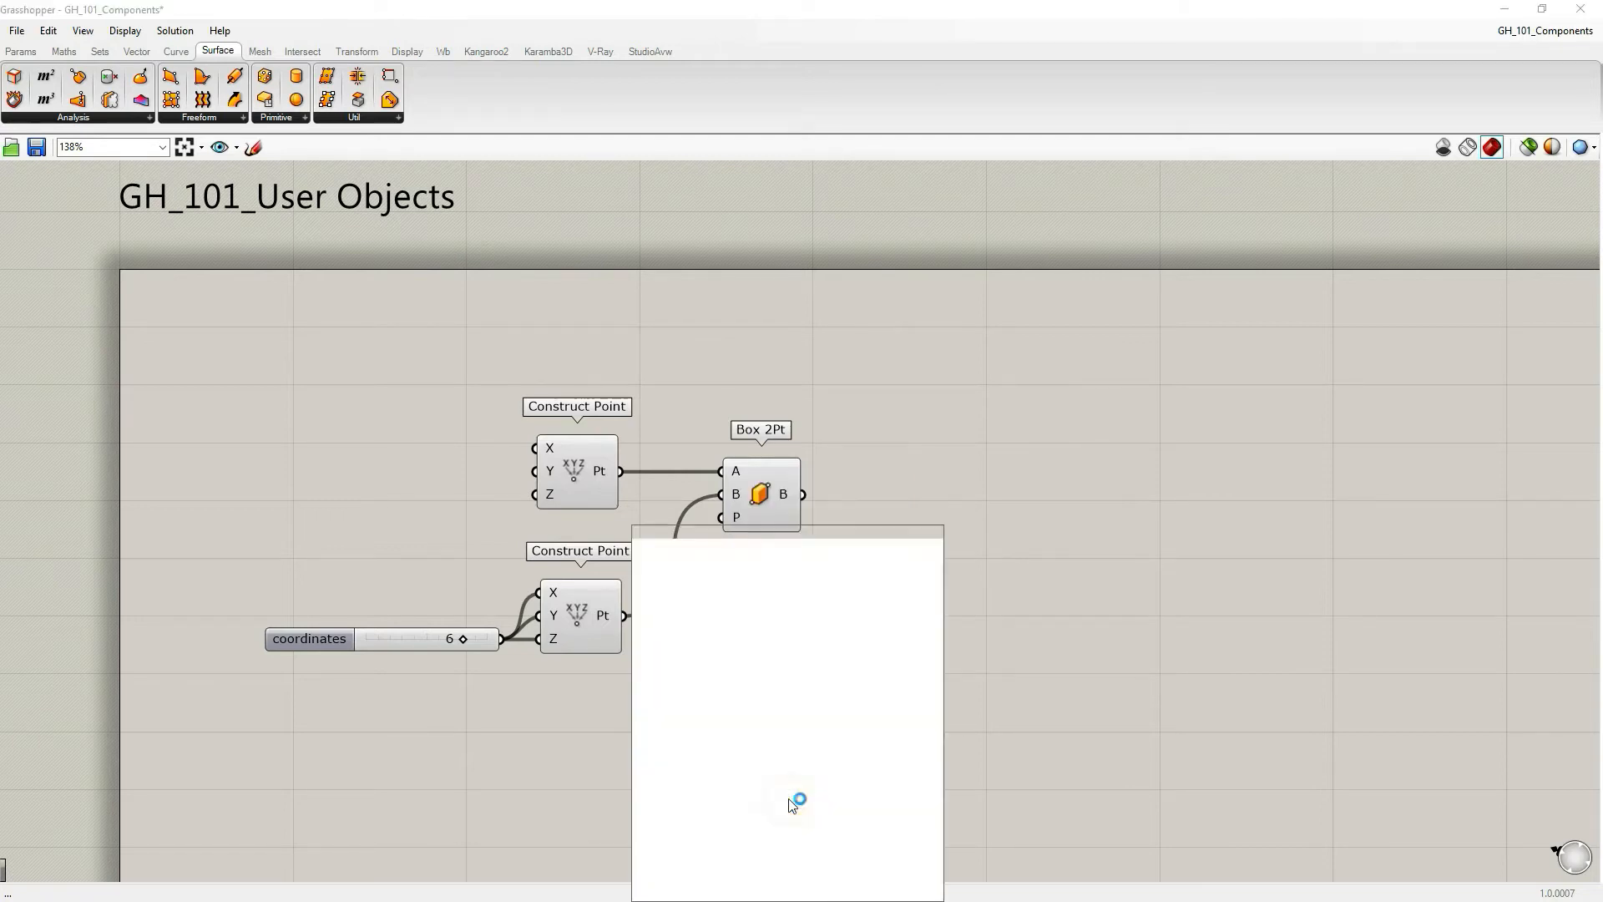
{"action": "left_click_drag", "start_coordinate": [810, 535], "coordinate": [985, 389]}
{"action": "left_click_drag", "start_coordinate": [1111, 458], "coordinate": [1129, 398]}
{"action": "left_click", "coordinate": [1109, 386]}
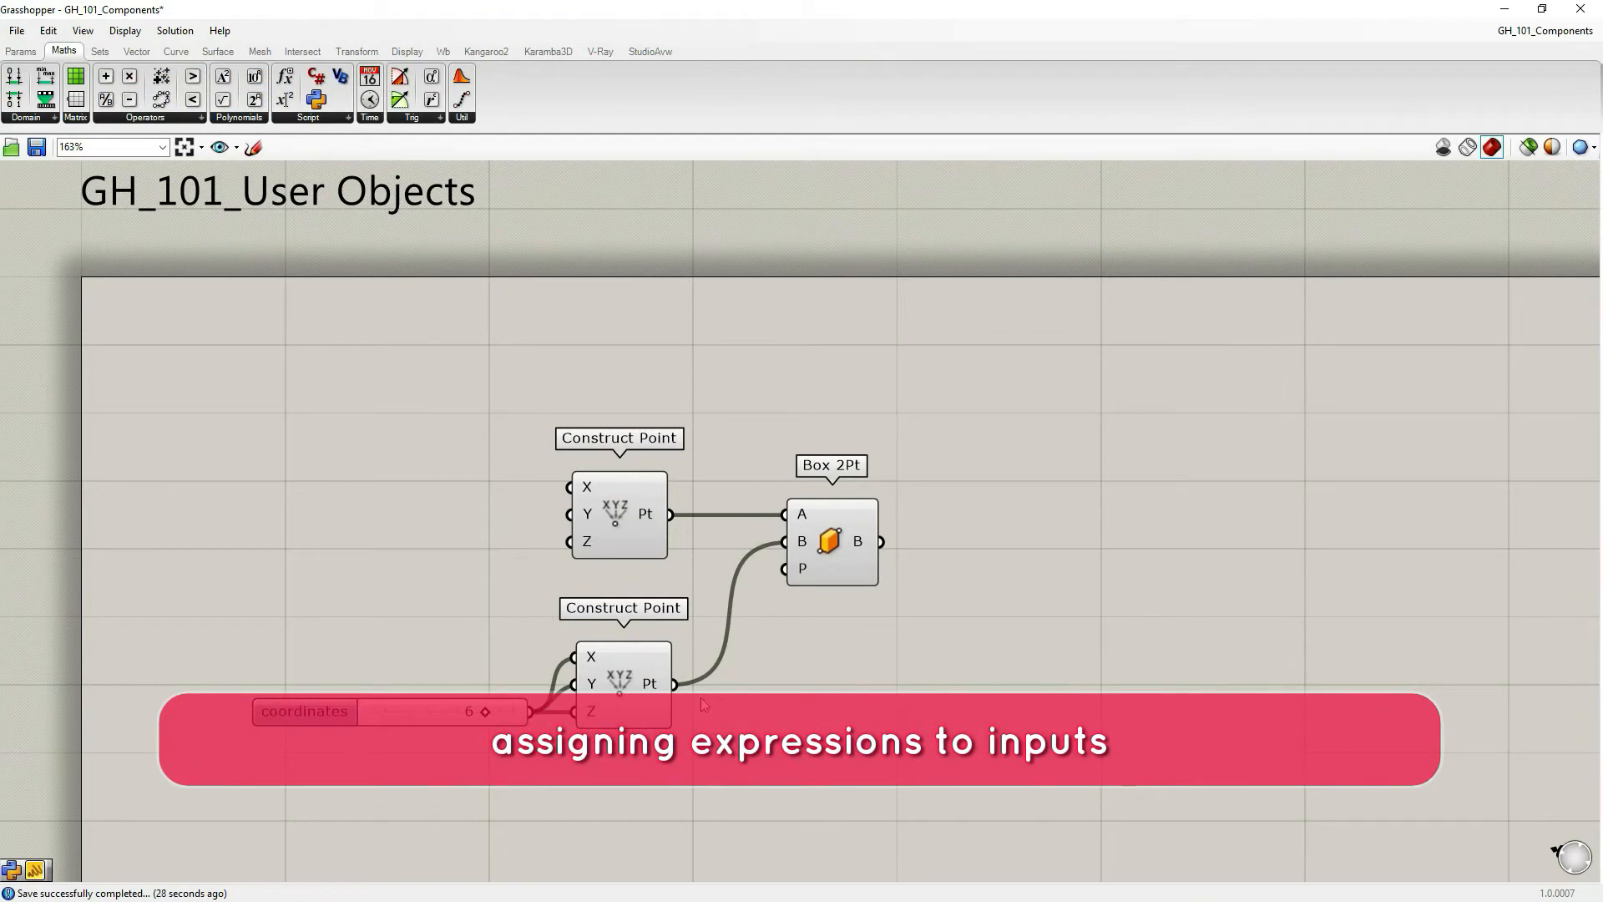
Assign the expression x+2 to the X input of the lower Construct Point component
{"action": "mouse_move", "coordinate": [725, 669]}
{"action": "right_mouse_down"}
{"action": "mouse_move", "coordinate": [752, 637]}
{"action": "mouse_move", "coordinate": [771, 644]}
{"action": "mouse_move", "coordinate": [745, 681]}
{"action": "right_mouse_up"}
{"action": "left_click_drag", "start_coordinate": [460, 728], "coordinate": [415, 724]}
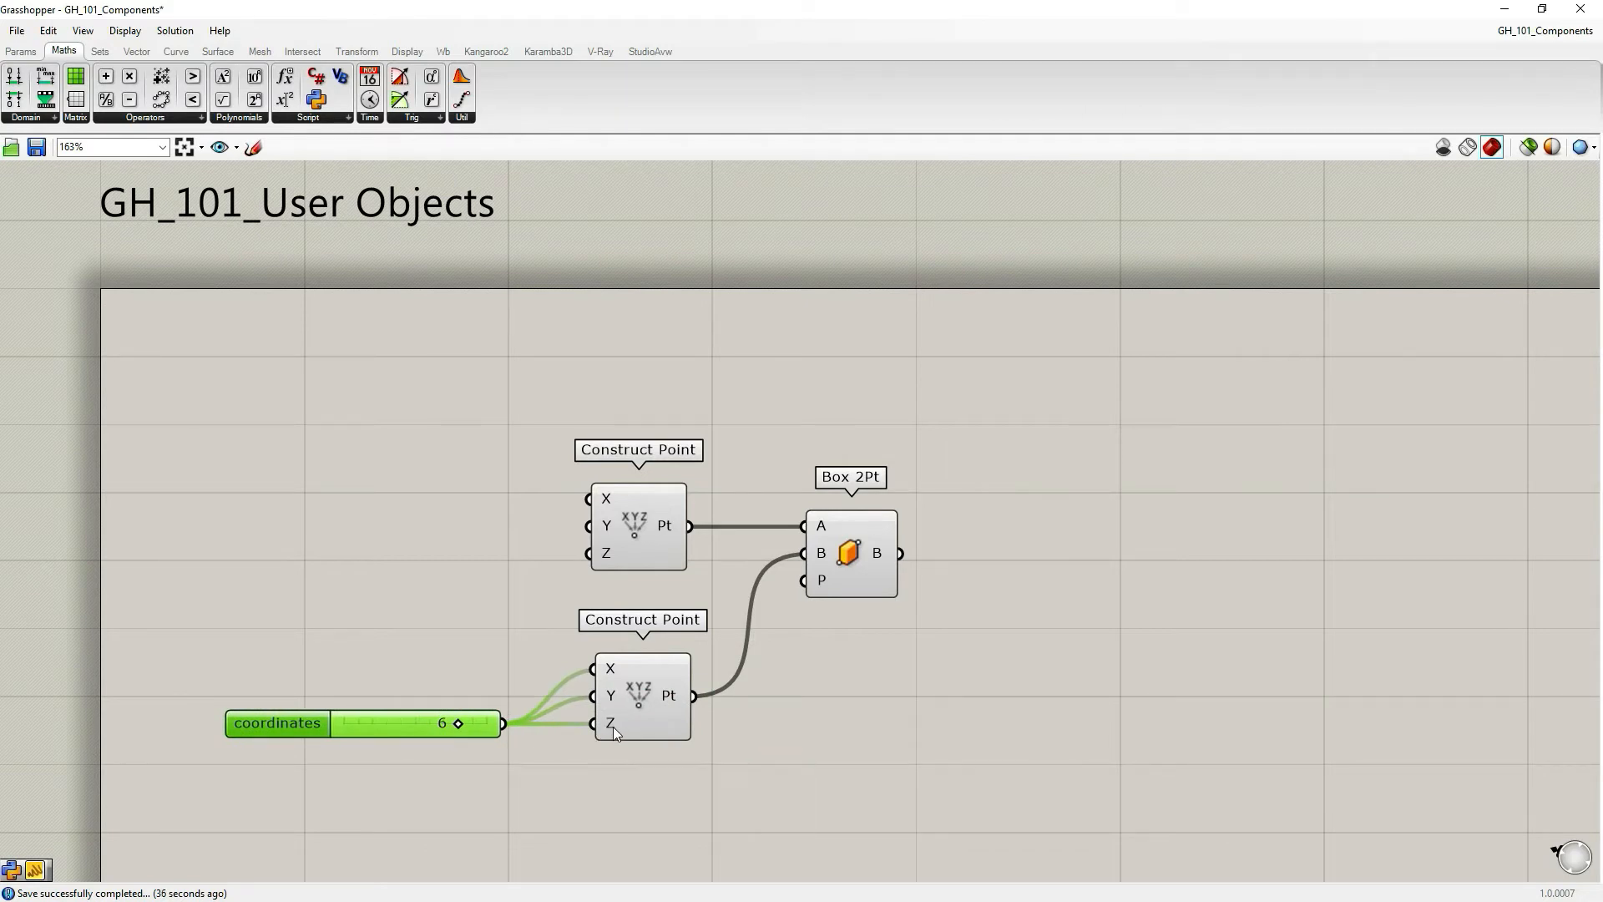
{"action": "mouse_move", "coordinate": [612, 730]}
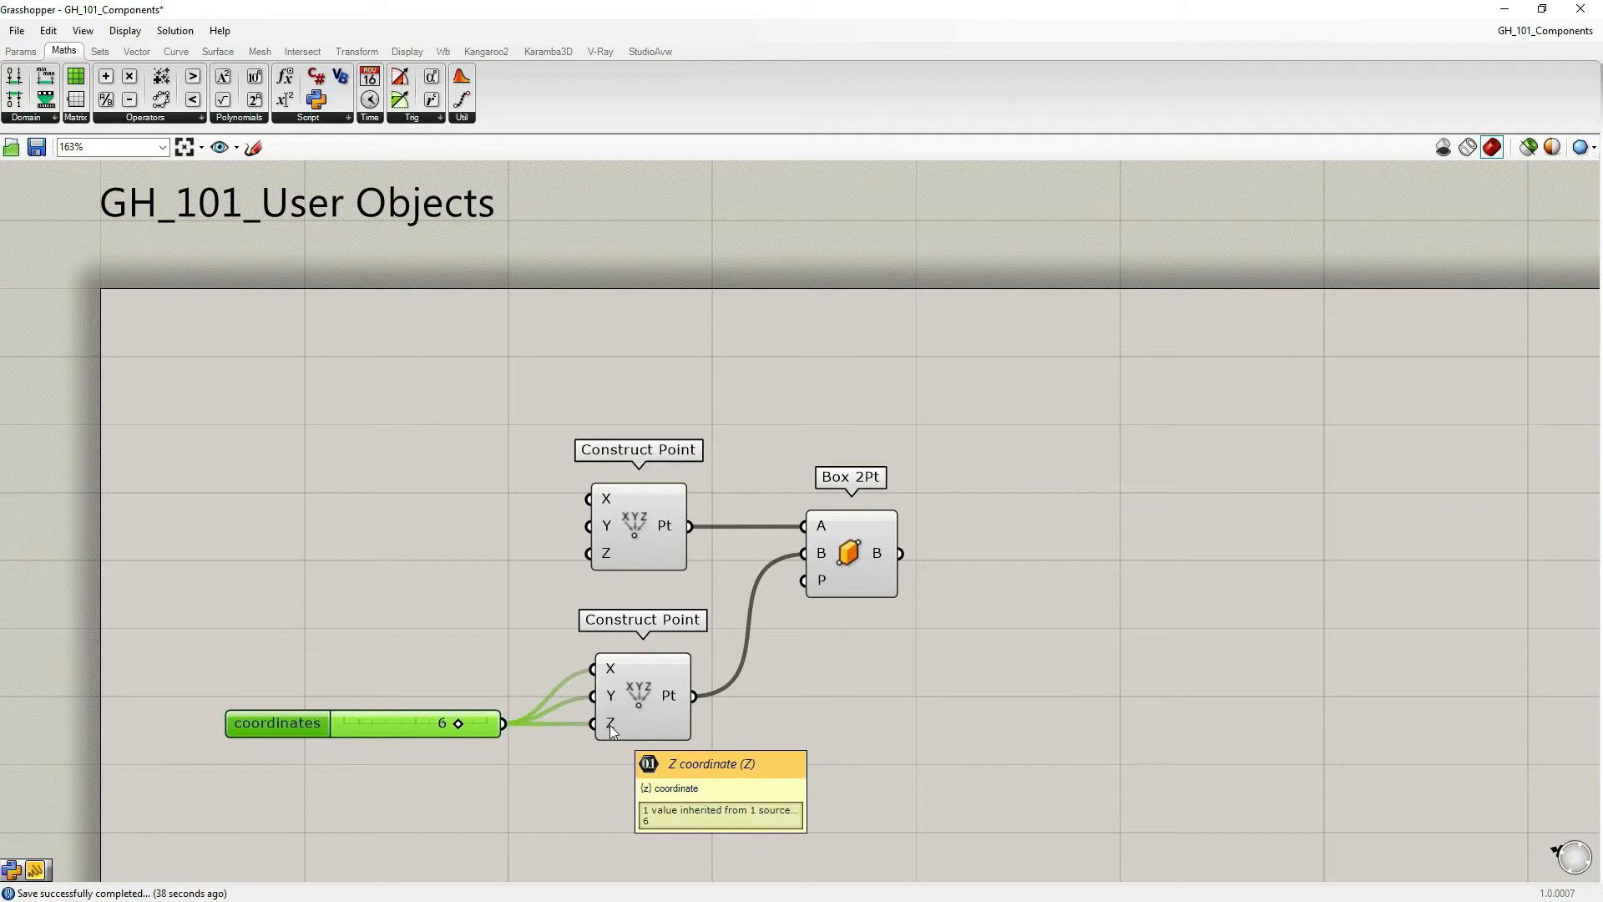
{"action": "right_click", "coordinate": [612, 671]}
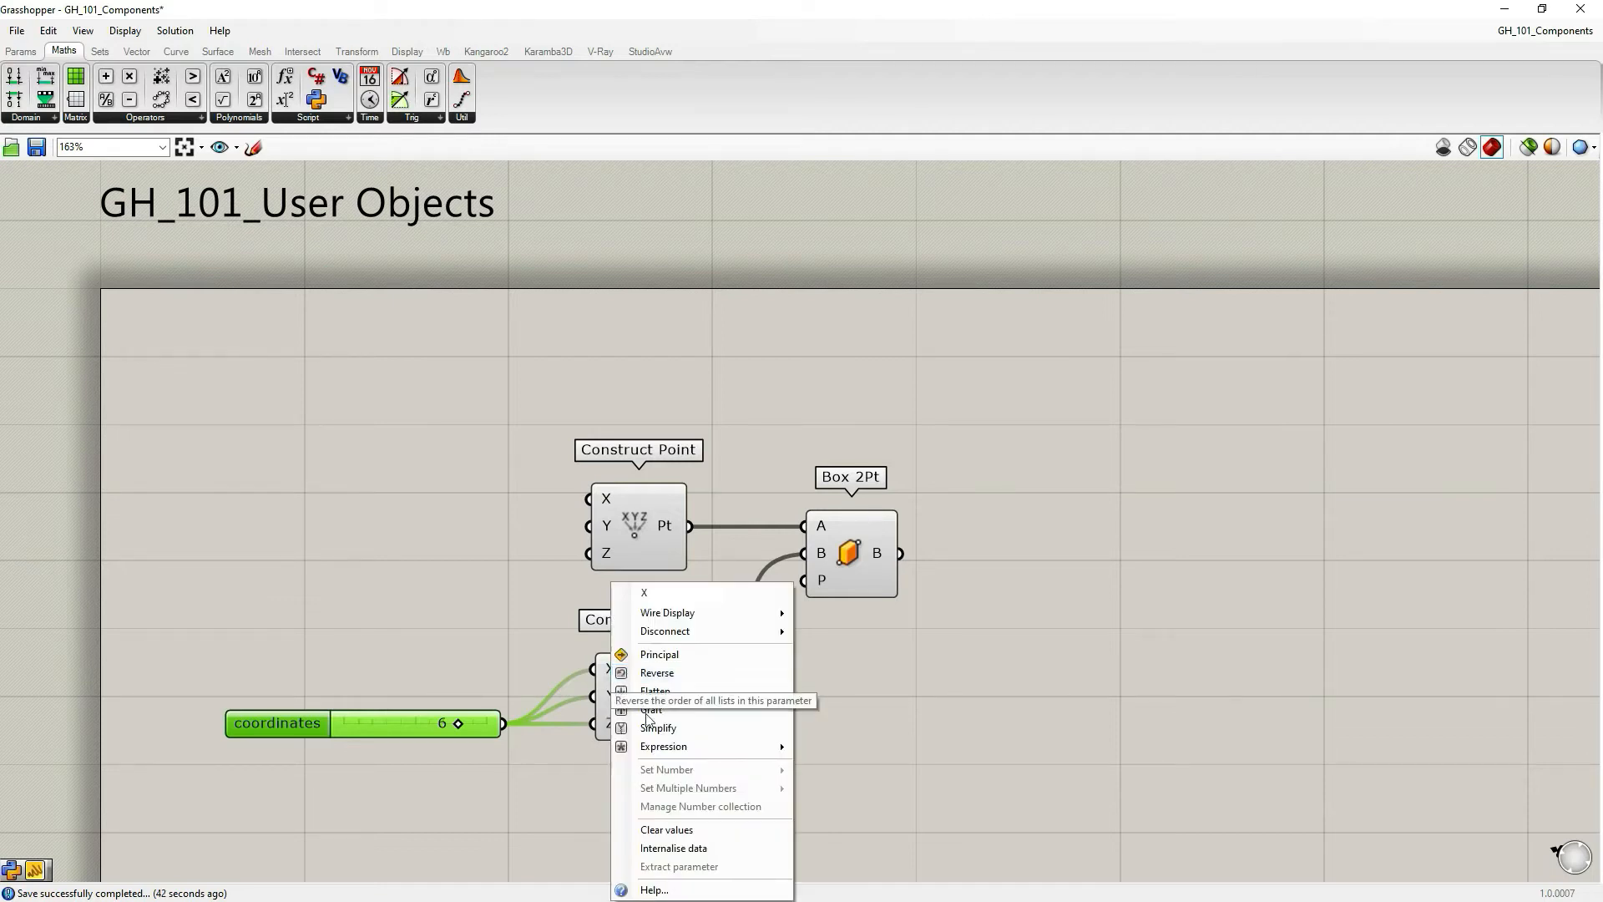
{"action": "mouse_move", "coordinate": [656, 749]}
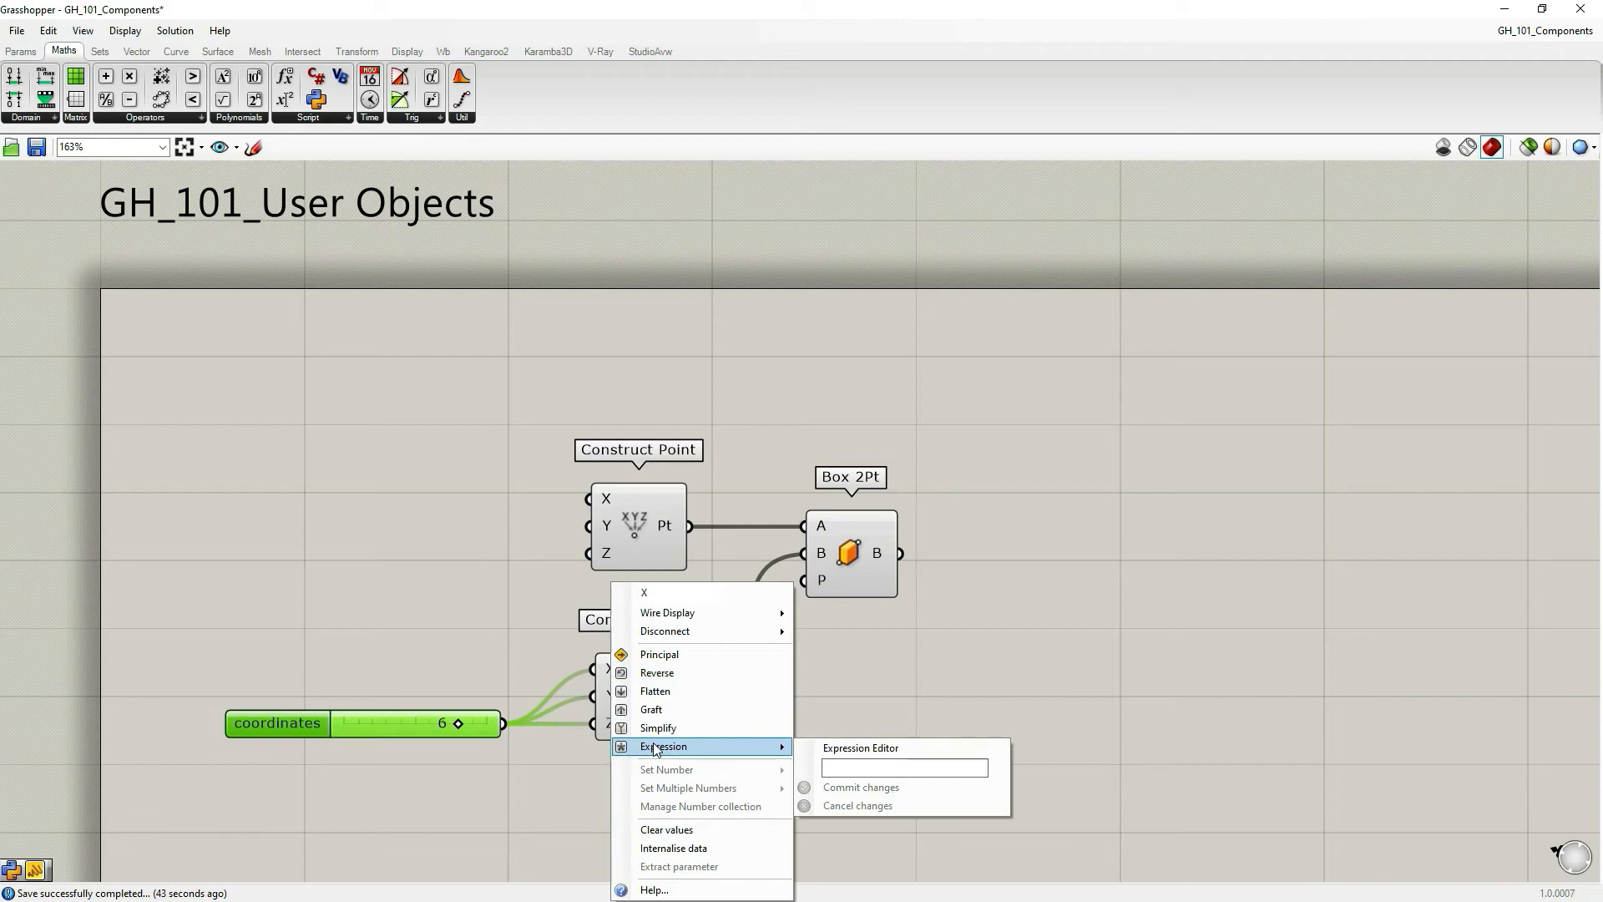
{"action": "left_click", "coordinate": [857, 770]}
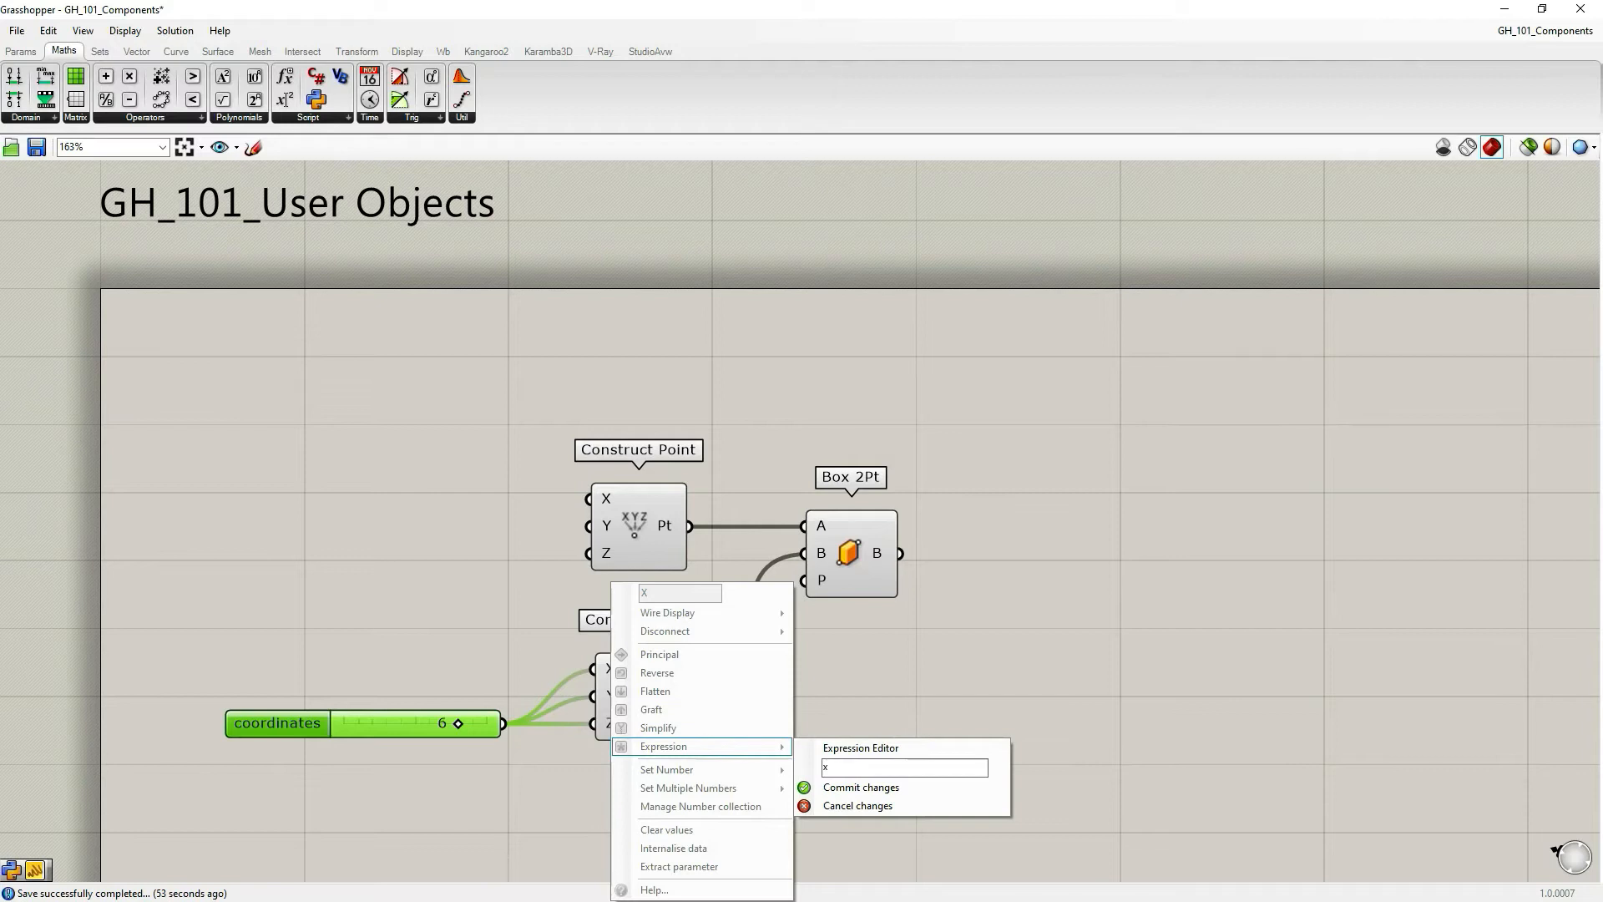
{"action": "type", "text": "x+2"}
{"action": "left_click", "coordinate": [869, 789]}
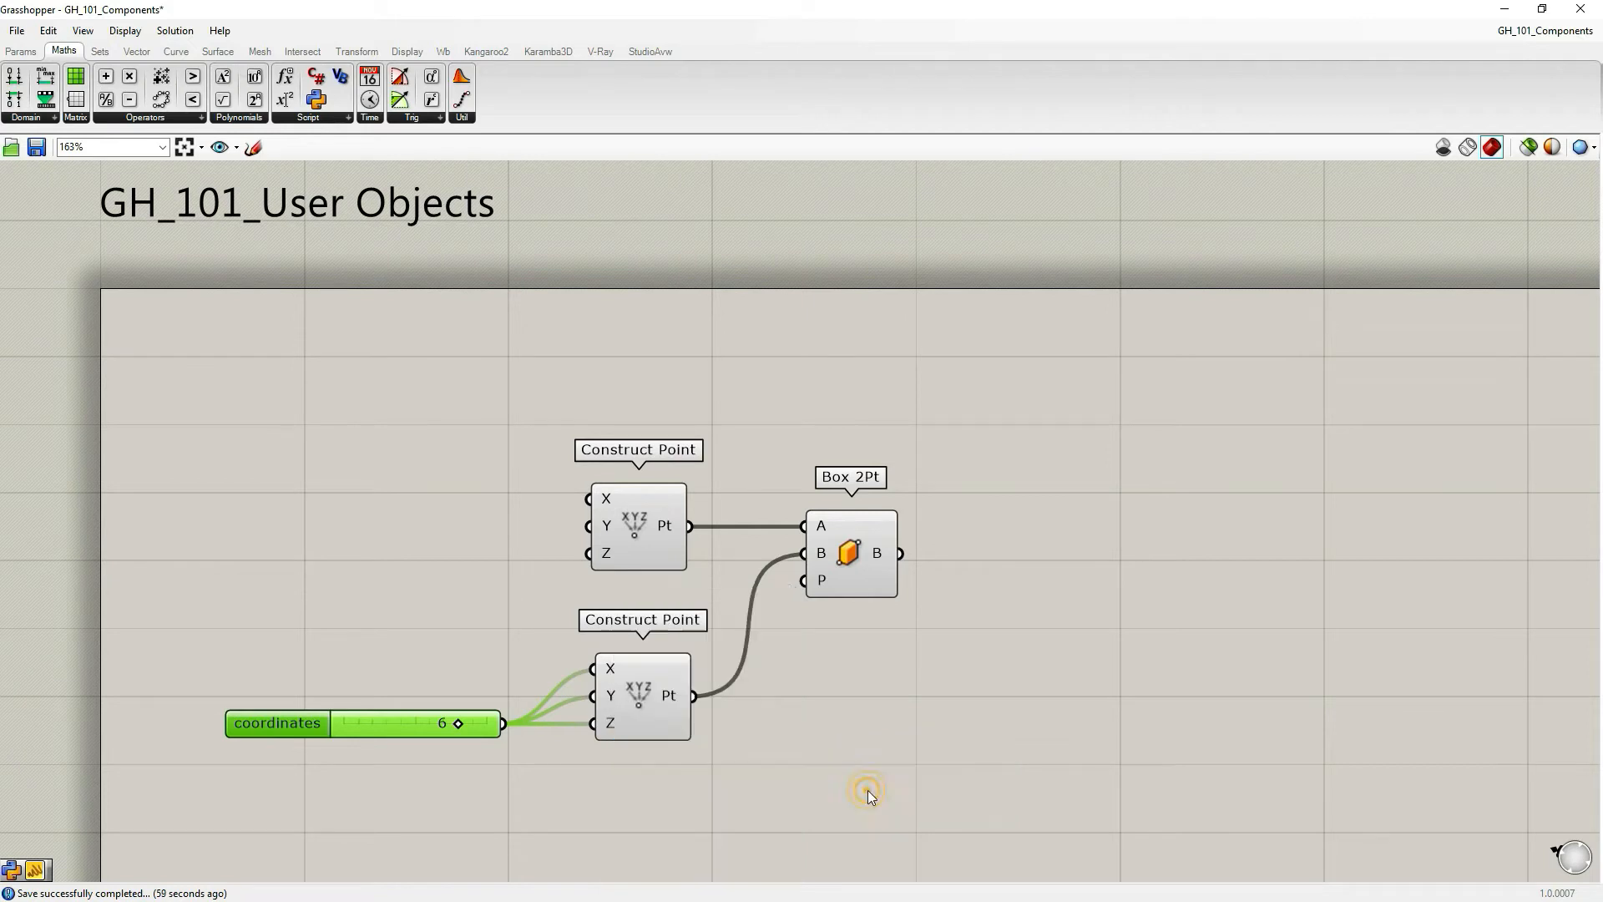
Reduce the Grasshopper window to reveal the Rhino viewport beside it, and examine the previewed box from several angles
{"action": "left_click", "coordinate": [1551, 12]}
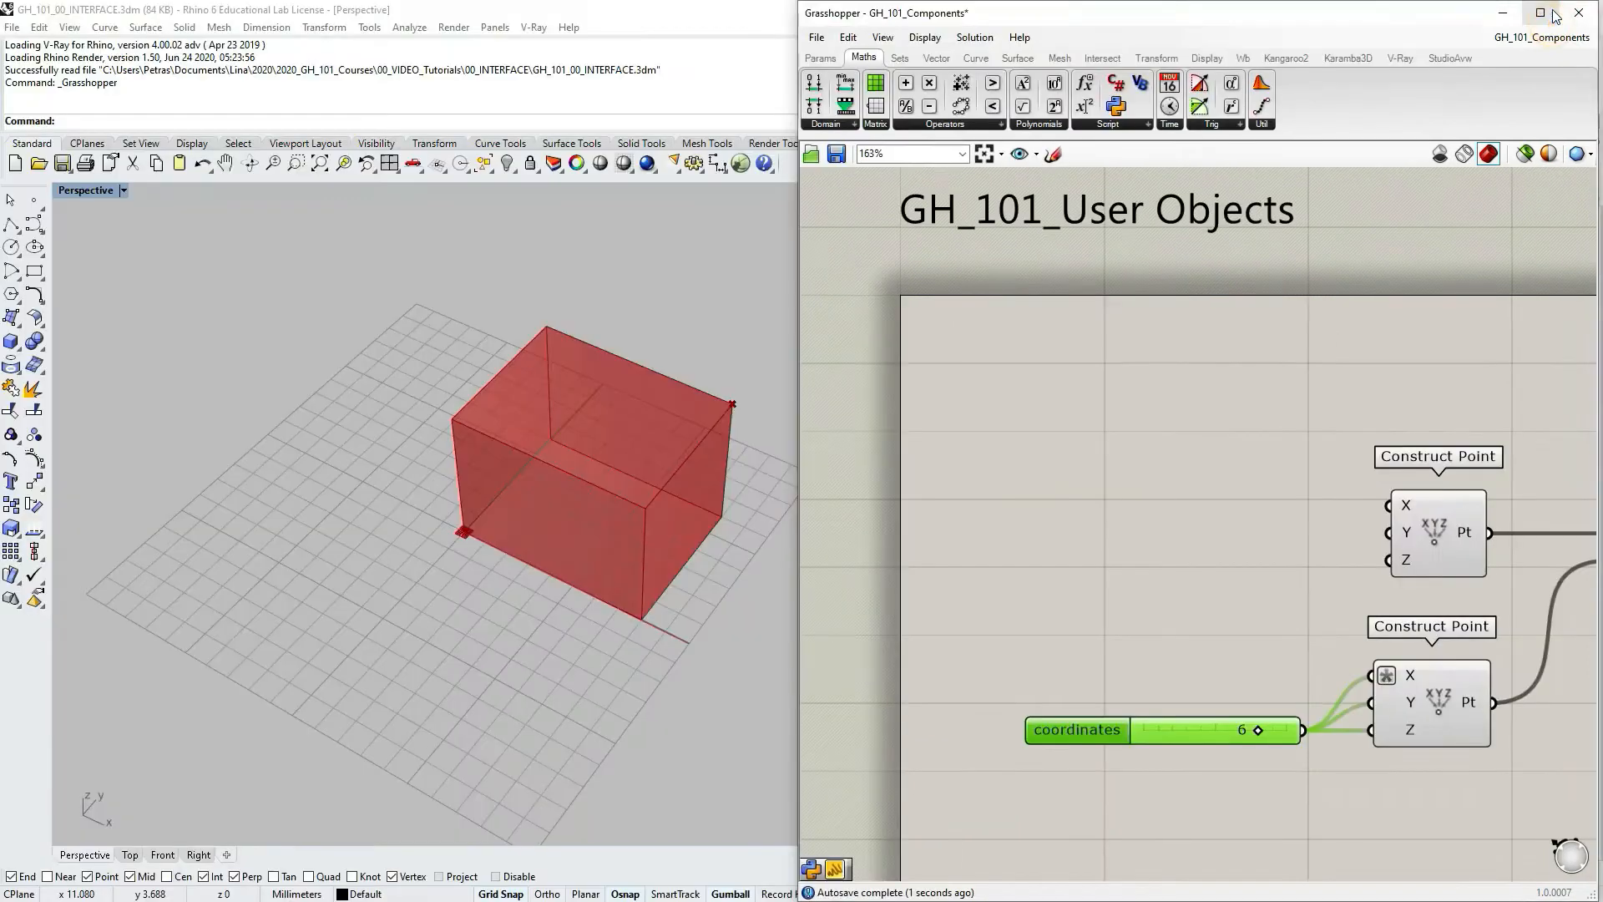
{"action": "right_click_drag", "start_coordinate": [673, 519], "coordinate": [508, 518]}
{"action": "scroll", "coordinate": [507, 519], "scroll_direction": "down", "scroll_amount": 2}
{"action": "scroll", "coordinate": [649, 472], "scroll_direction": "up", "scroll_amount": 4}
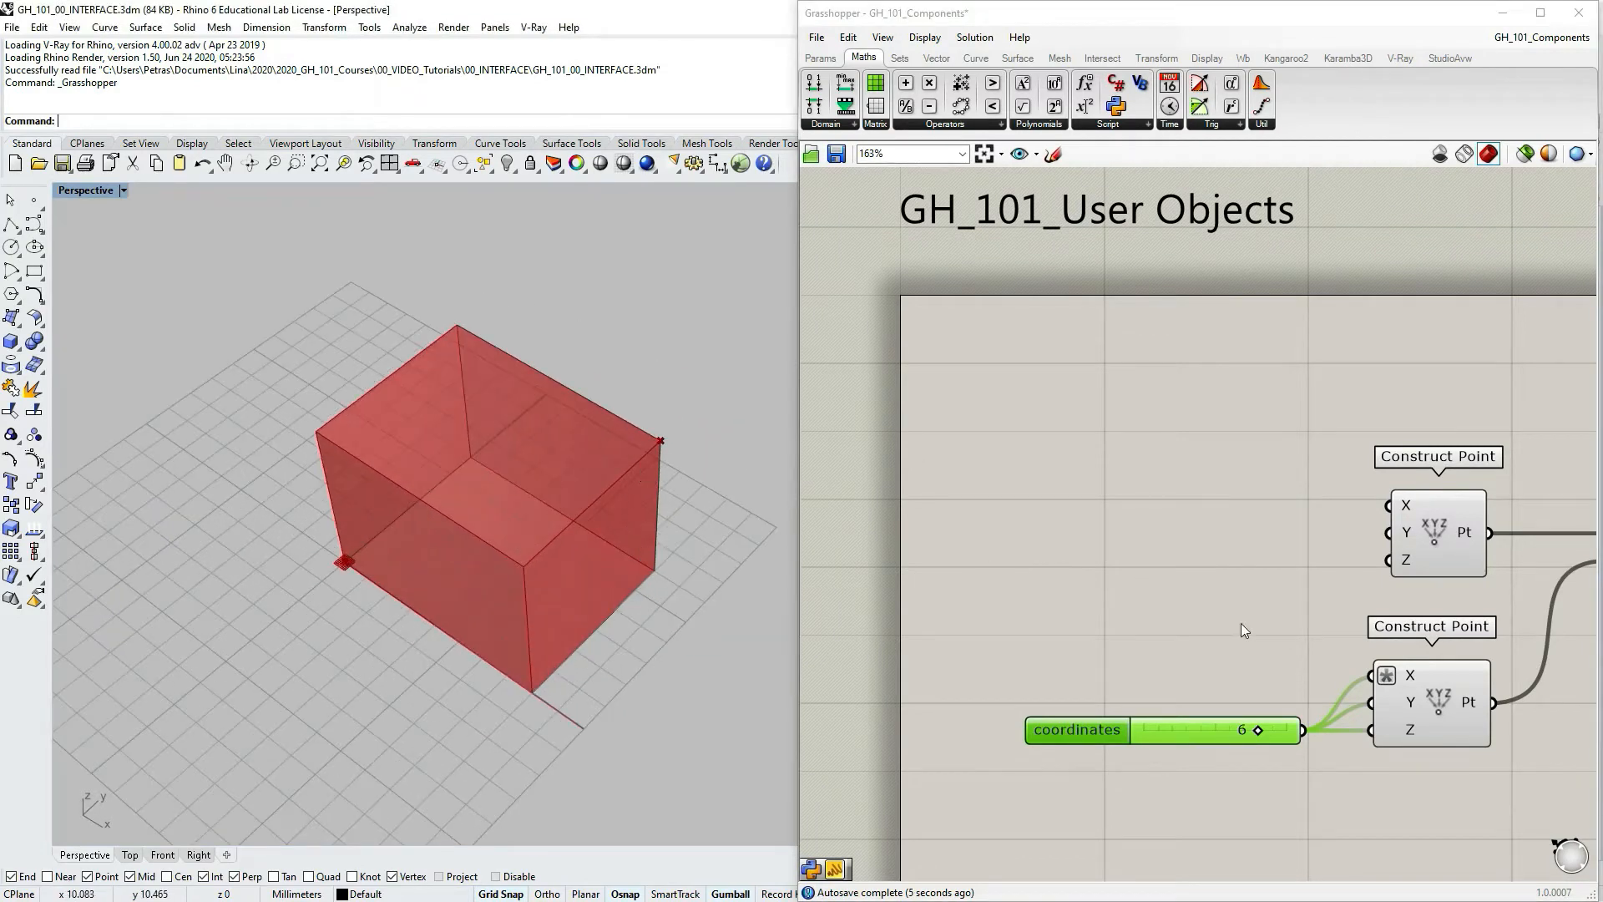
{"action": "scroll", "coordinate": [1214, 597], "scroll_direction": "down", "scroll_amount": 3}
{"action": "scroll", "coordinate": [1230, 601], "scroll_direction": "up", "scroll_amount": 3}
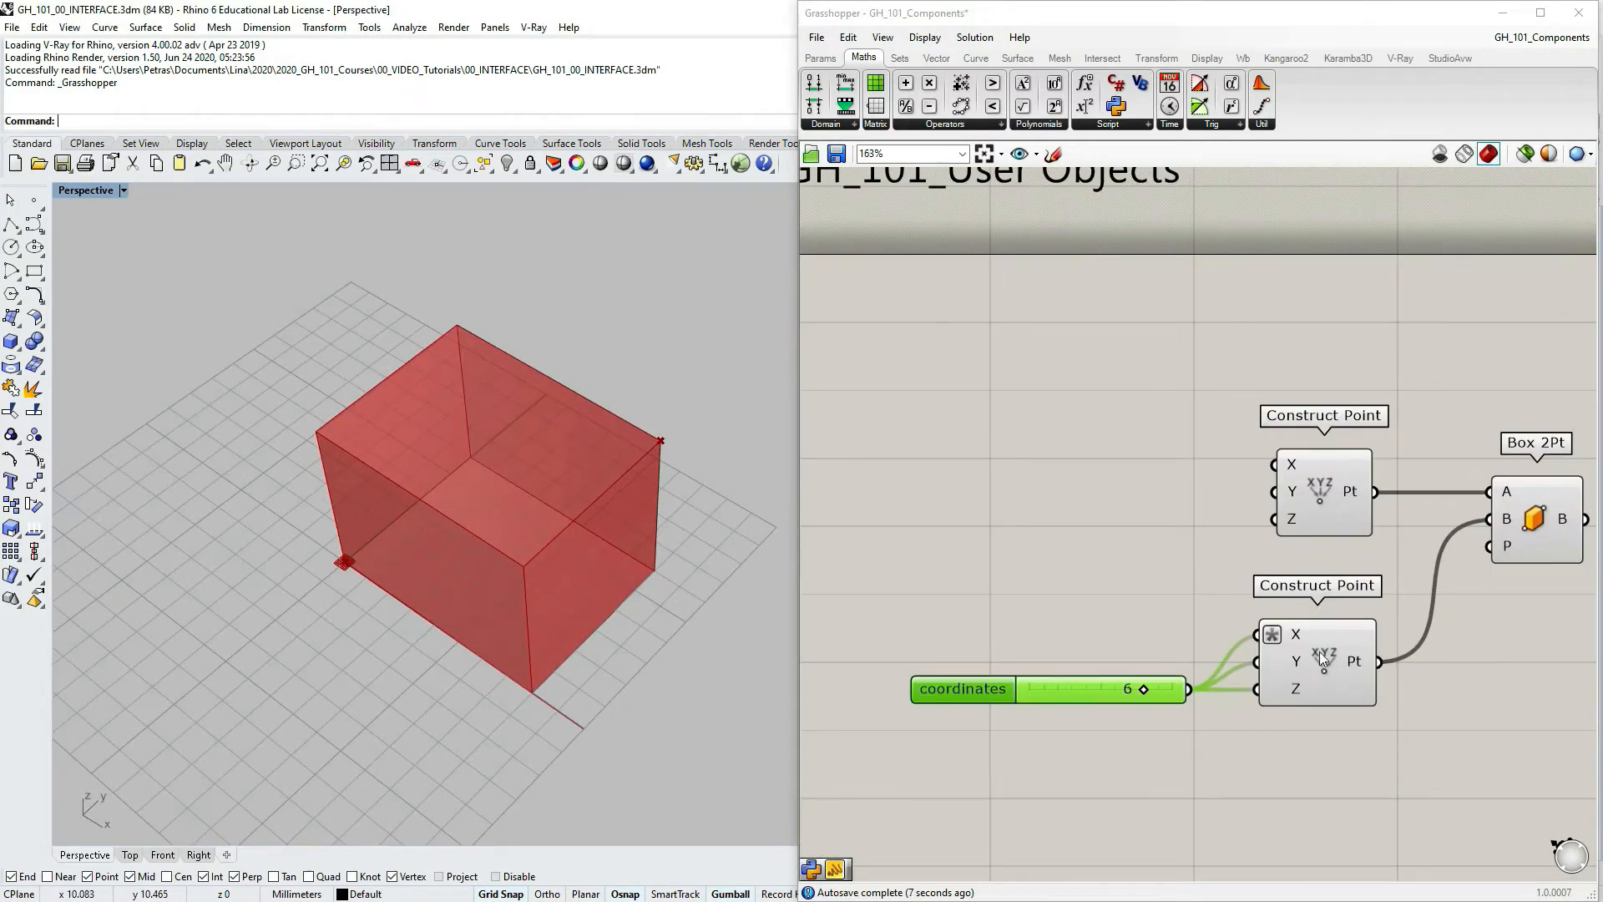
{"action": "right_click_drag", "start_coordinate": [544, 544], "coordinate": [584, 610]}
{"action": "right_click_drag", "start_coordinate": [593, 661], "coordinate": [566, 531]}
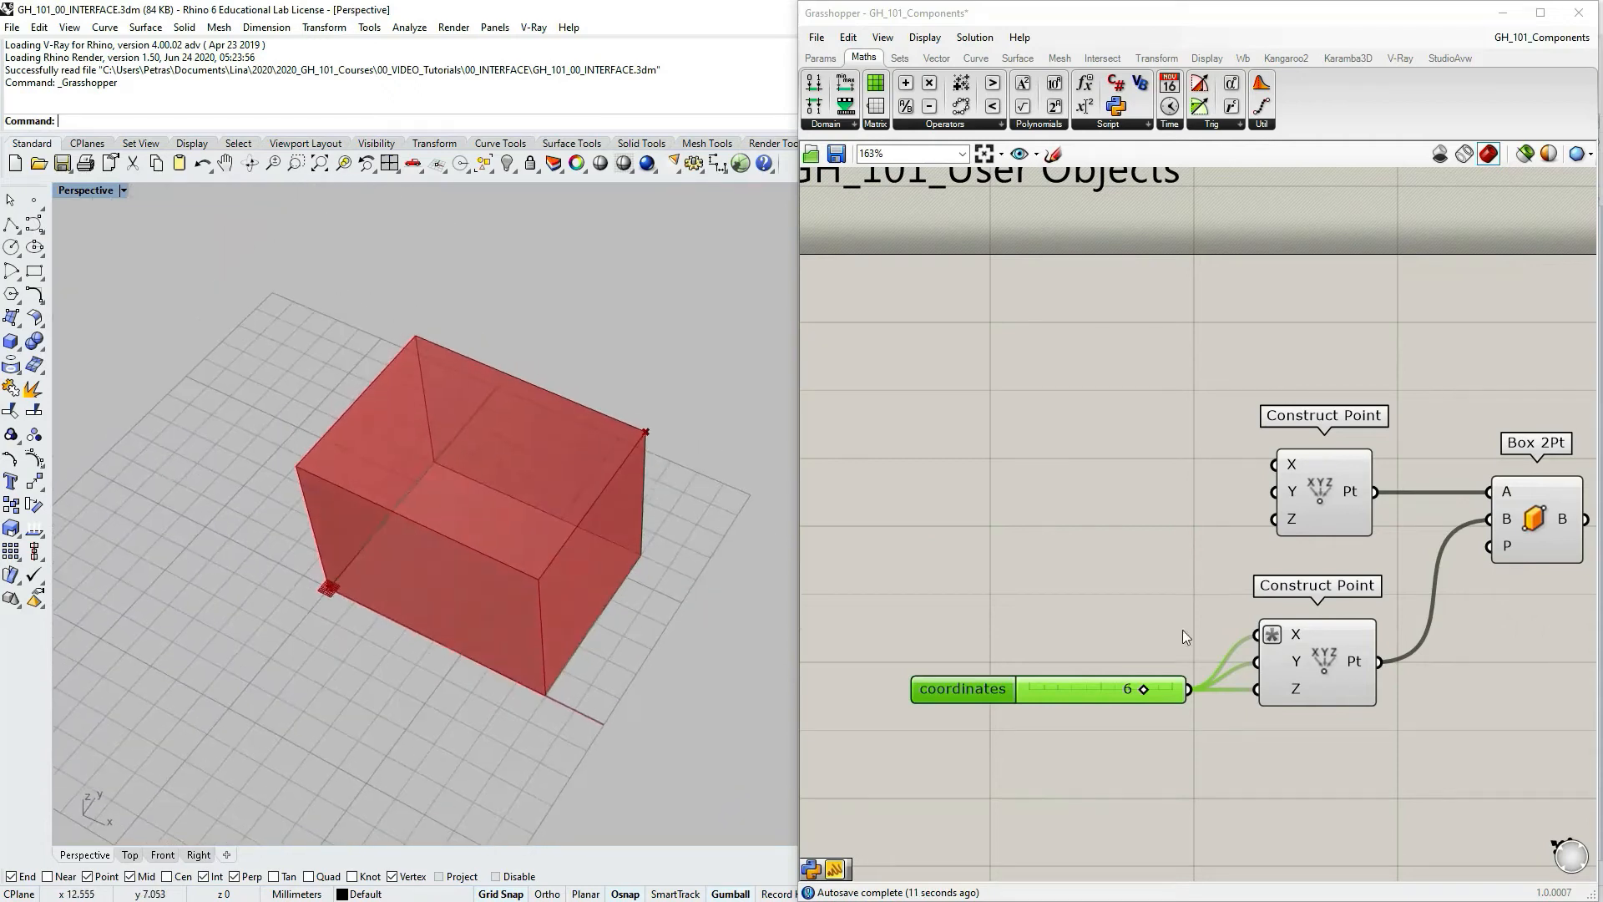
Change the expression on the lower Construct Point's X input to x+5
{"action": "right_click", "coordinate": [1276, 642]}
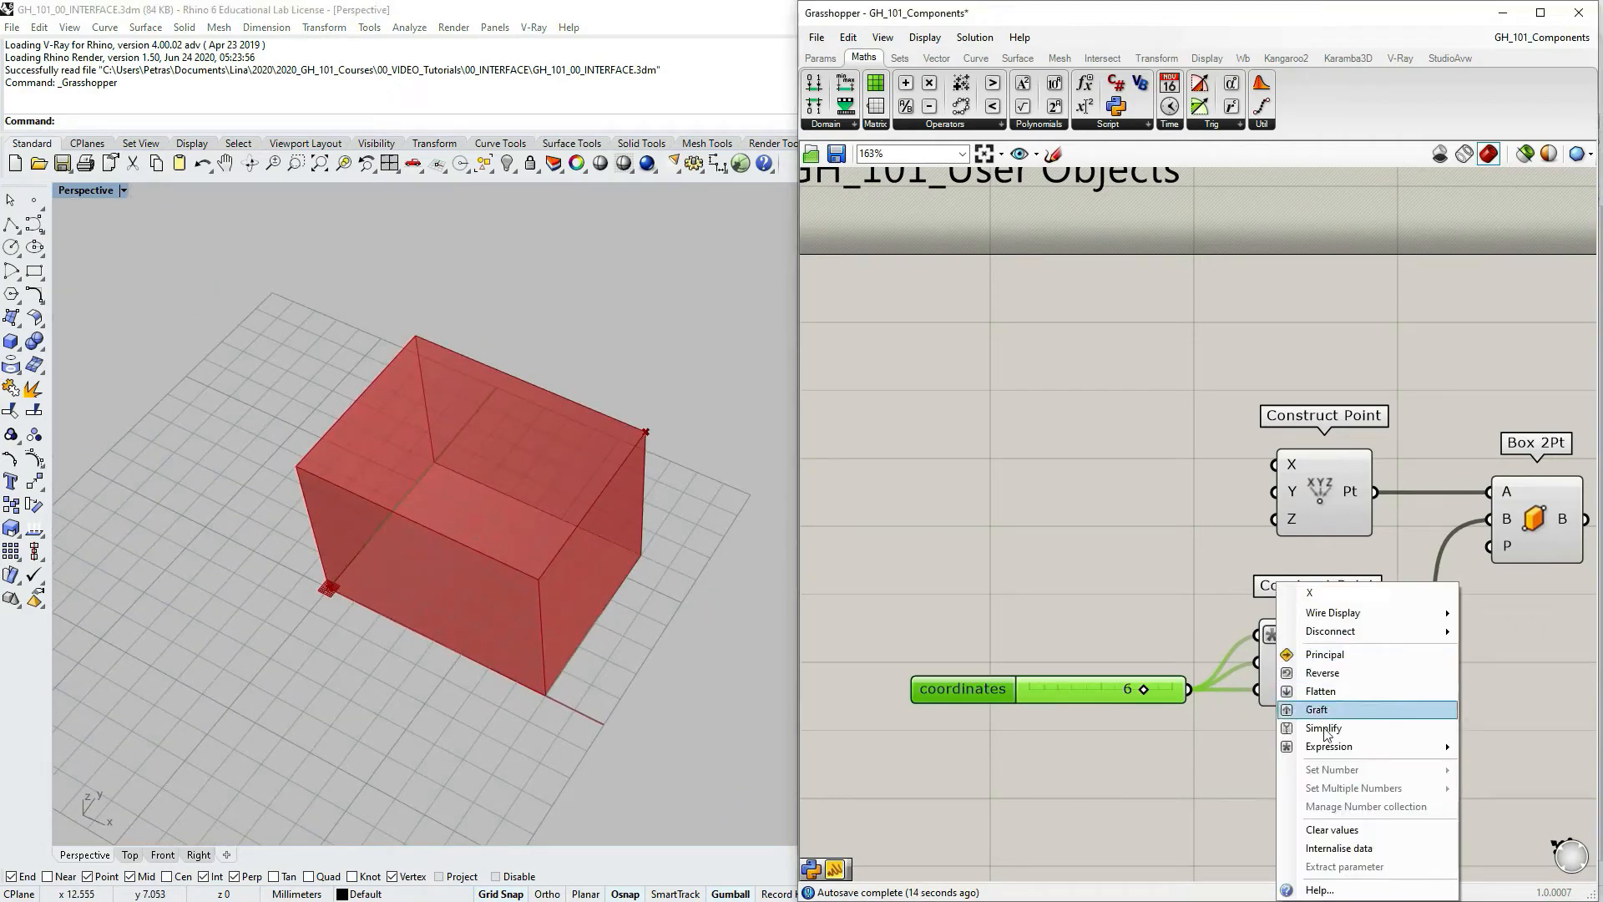
{"action": "mouse_move", "coordinate": [1322, 747]}
{"action": "left_click", "coordinate": [1155, 769]}
{"action": "key", "text": "BackSpace"}
{"action": "type", "text": "5"}
{"action": "left_click", "coordinate": [1120, 797]}
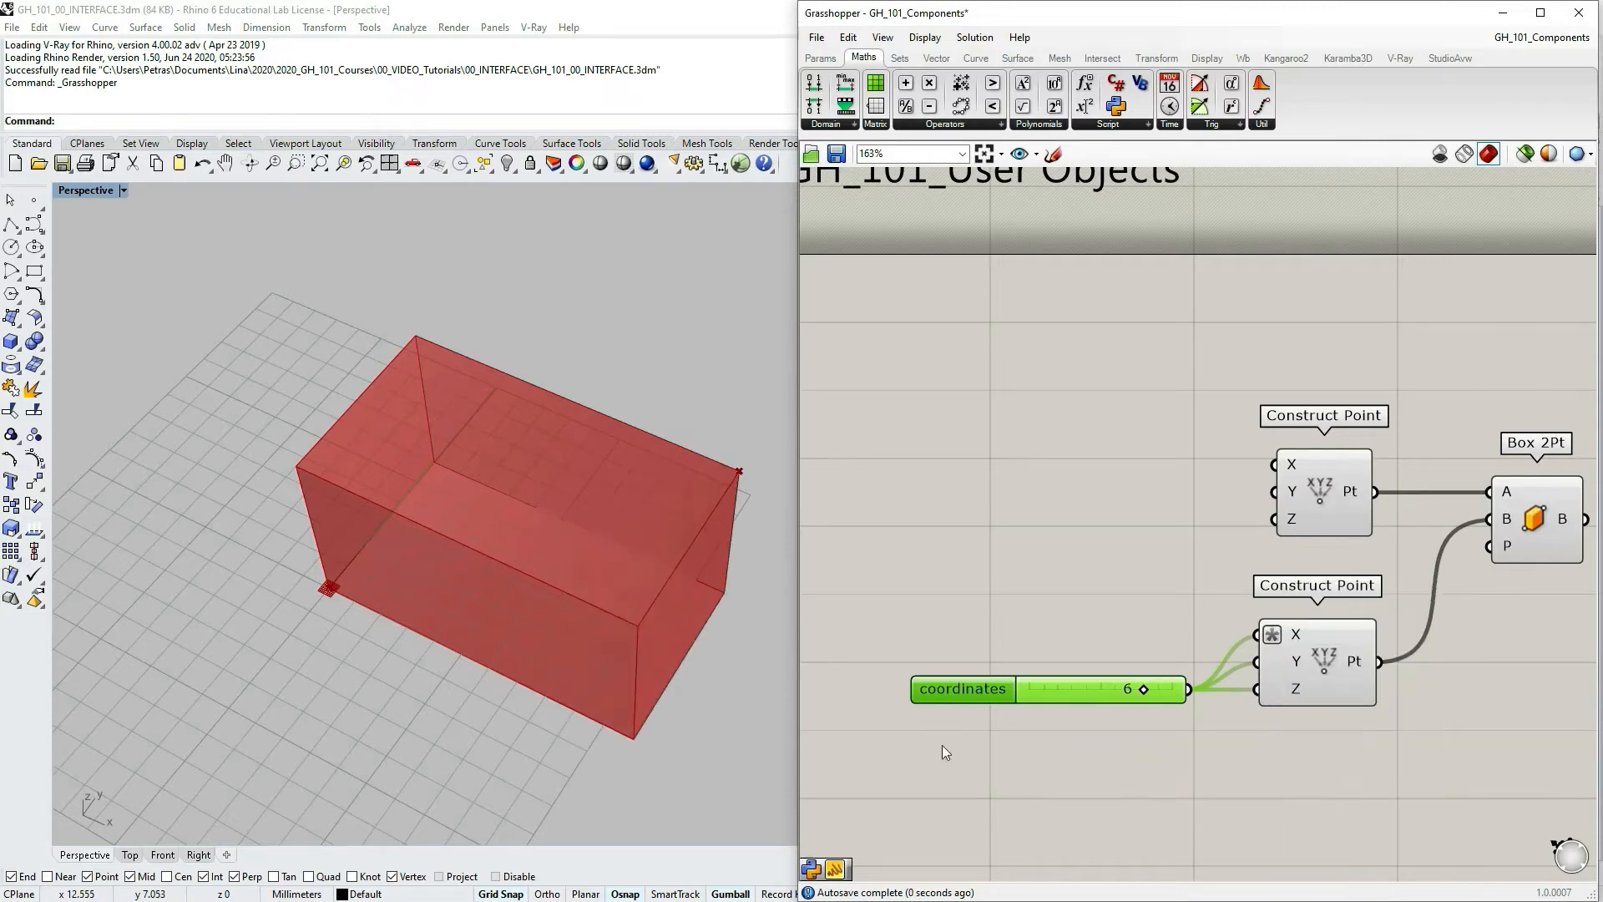
Remove the expression from the lower Construct Point's X input
{"action": "right_click", "coordinate": [1277, 637]}
{"action": "mouse_move", "coordinate": [1319, 749]}
{"action": "left_click_drag", "start_coordinate": [1120, 765], "coordinate": [1089, 768]}
{"action": "key", "text": "BackSpace"}
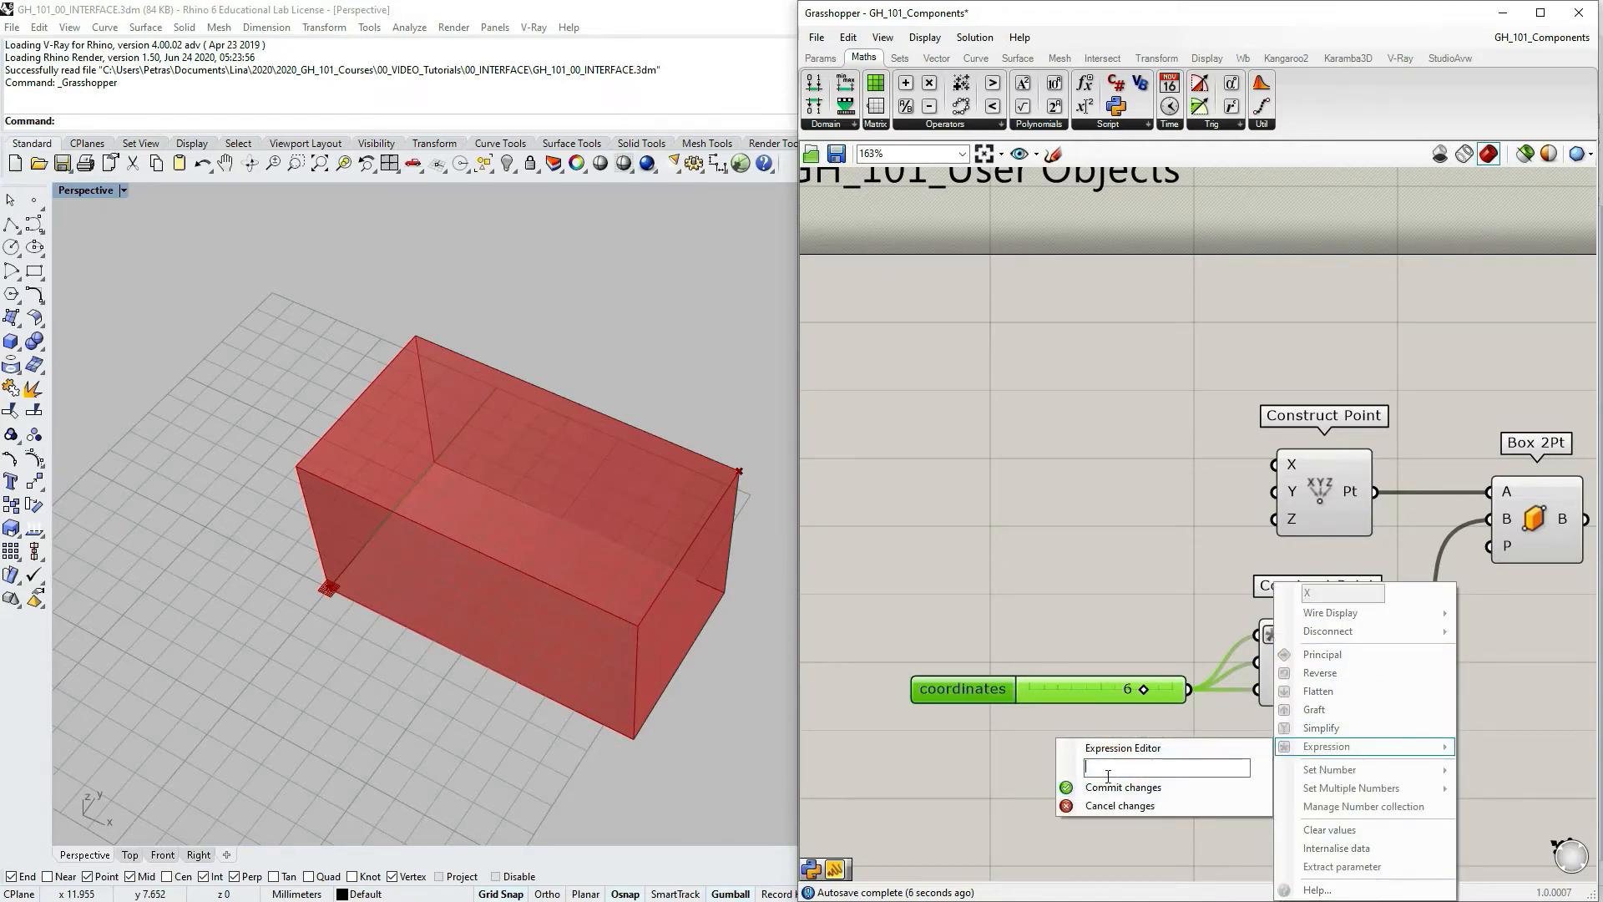
{"action": "left_click", "coordinate": [1122, 788]}
Assign the expression x+5 to the Z input of the lower Construct Point component
{"action": "right_click_drag", "start_coordinate": [1277, 710], "coordinate": [1233, 621]}
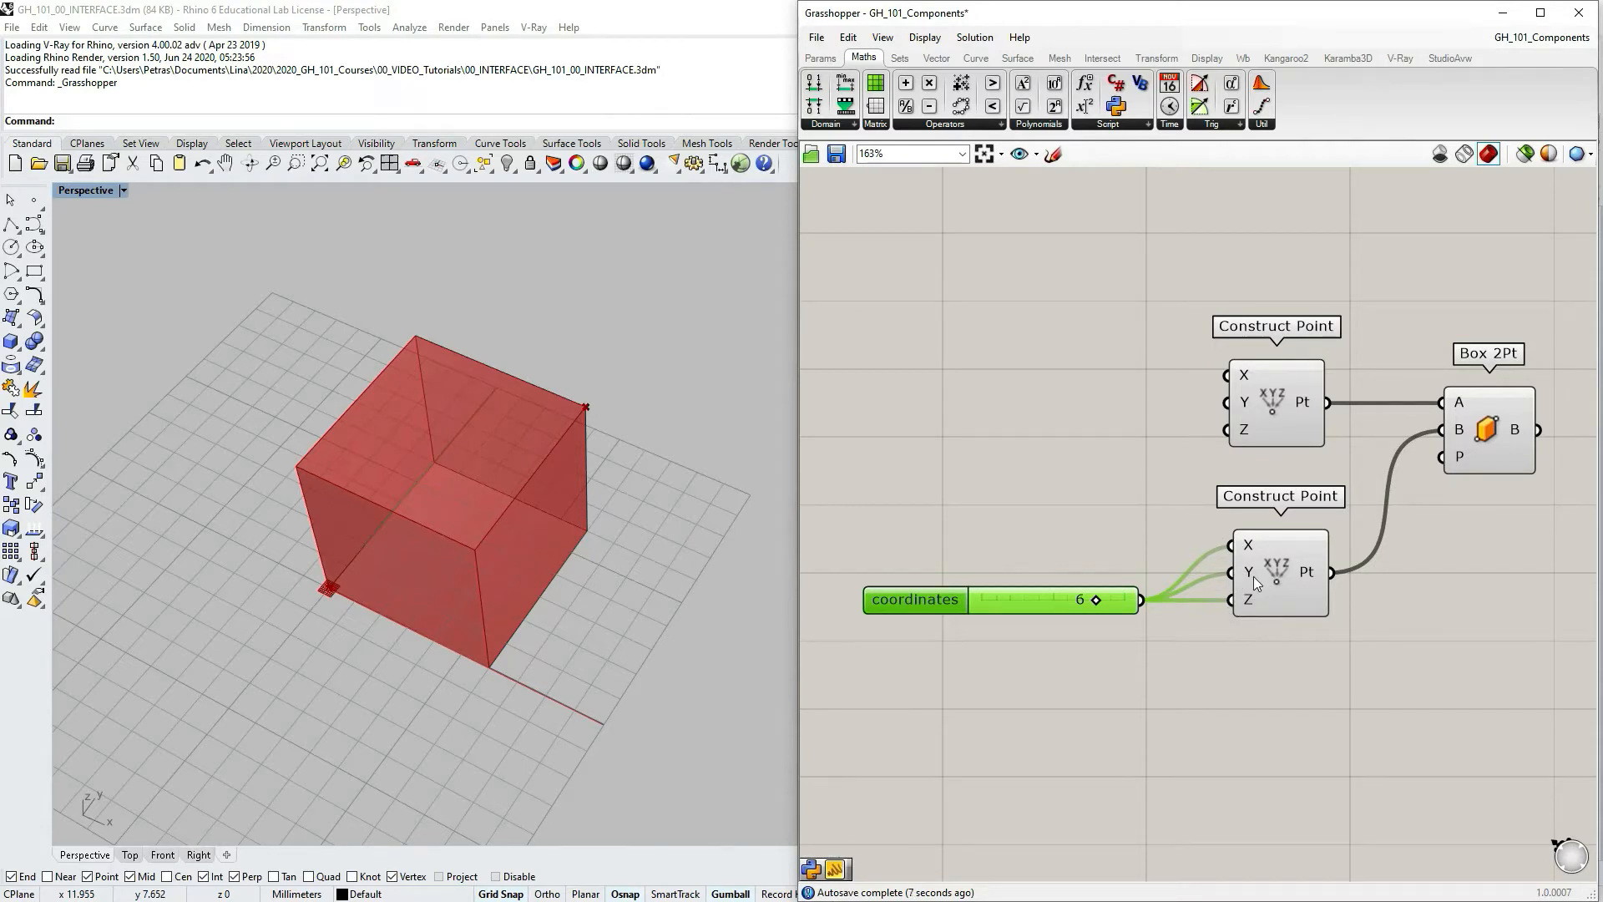
{"action": "mouse_move", "coordinate": [1252, 579]}
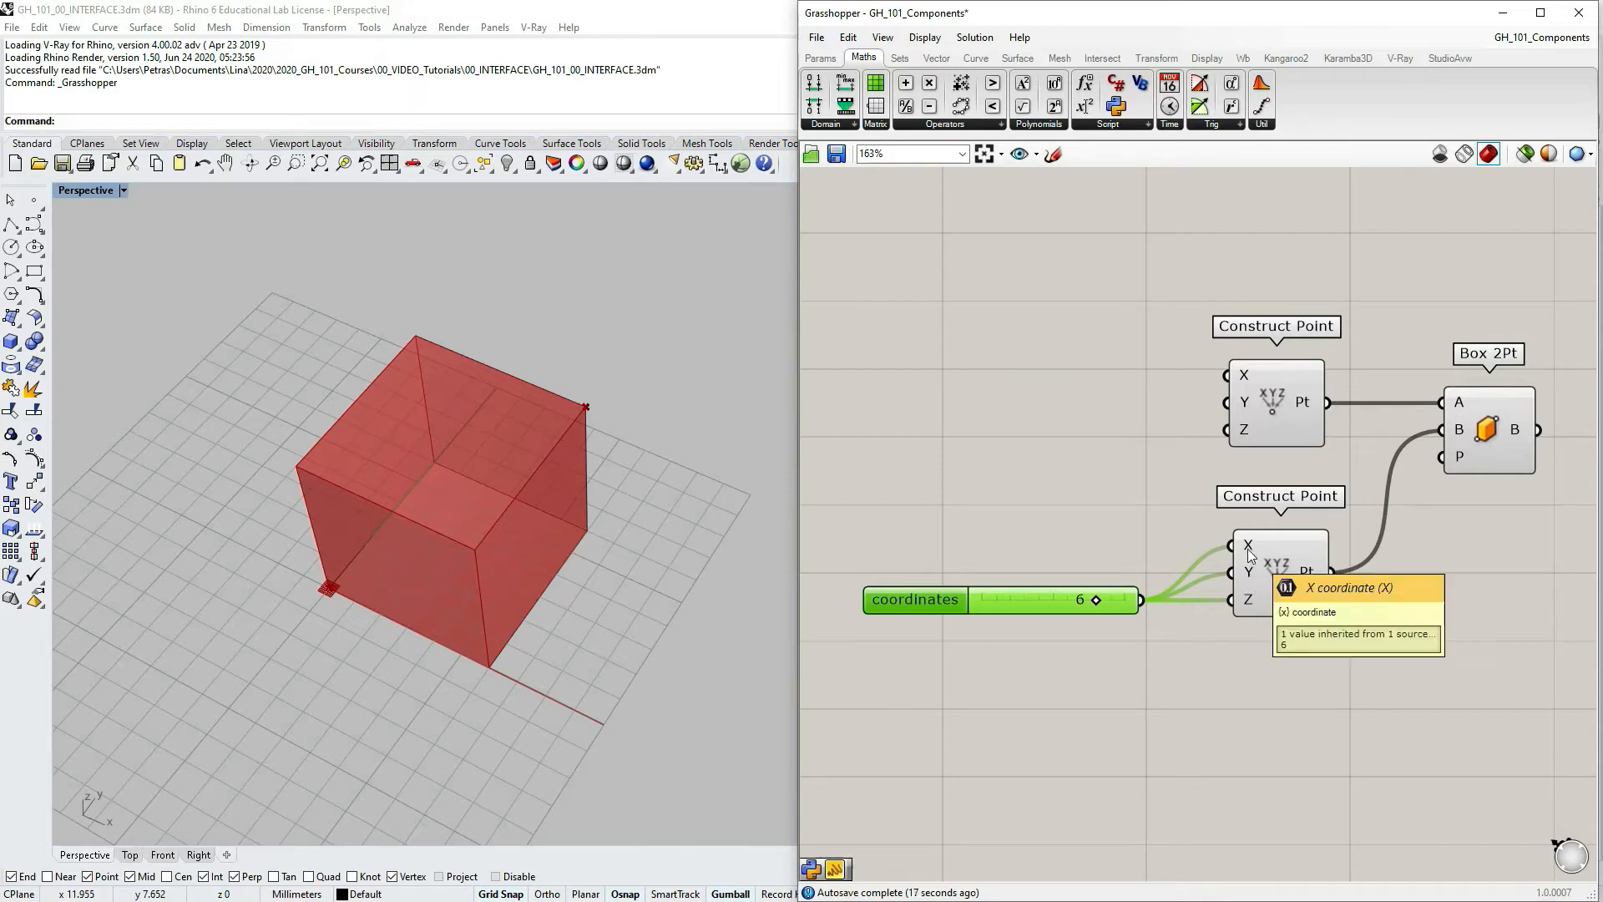
{"action": "mouse_move", "coordinate": [1253, 607]}
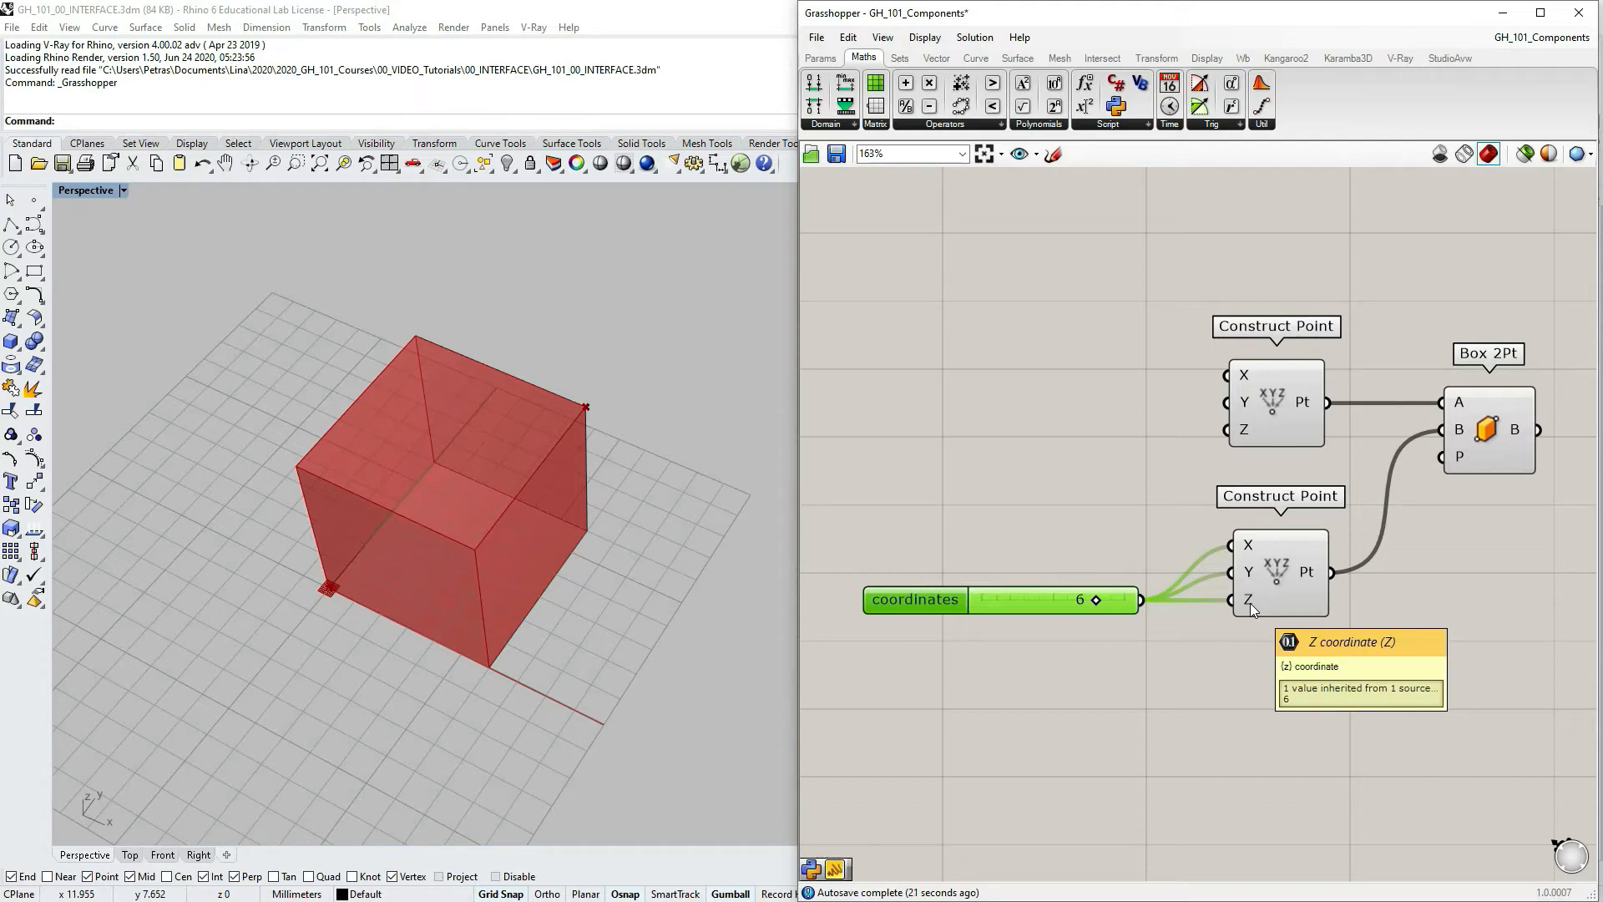
{"action": "right_click", "coordinate": [1252, 607]}
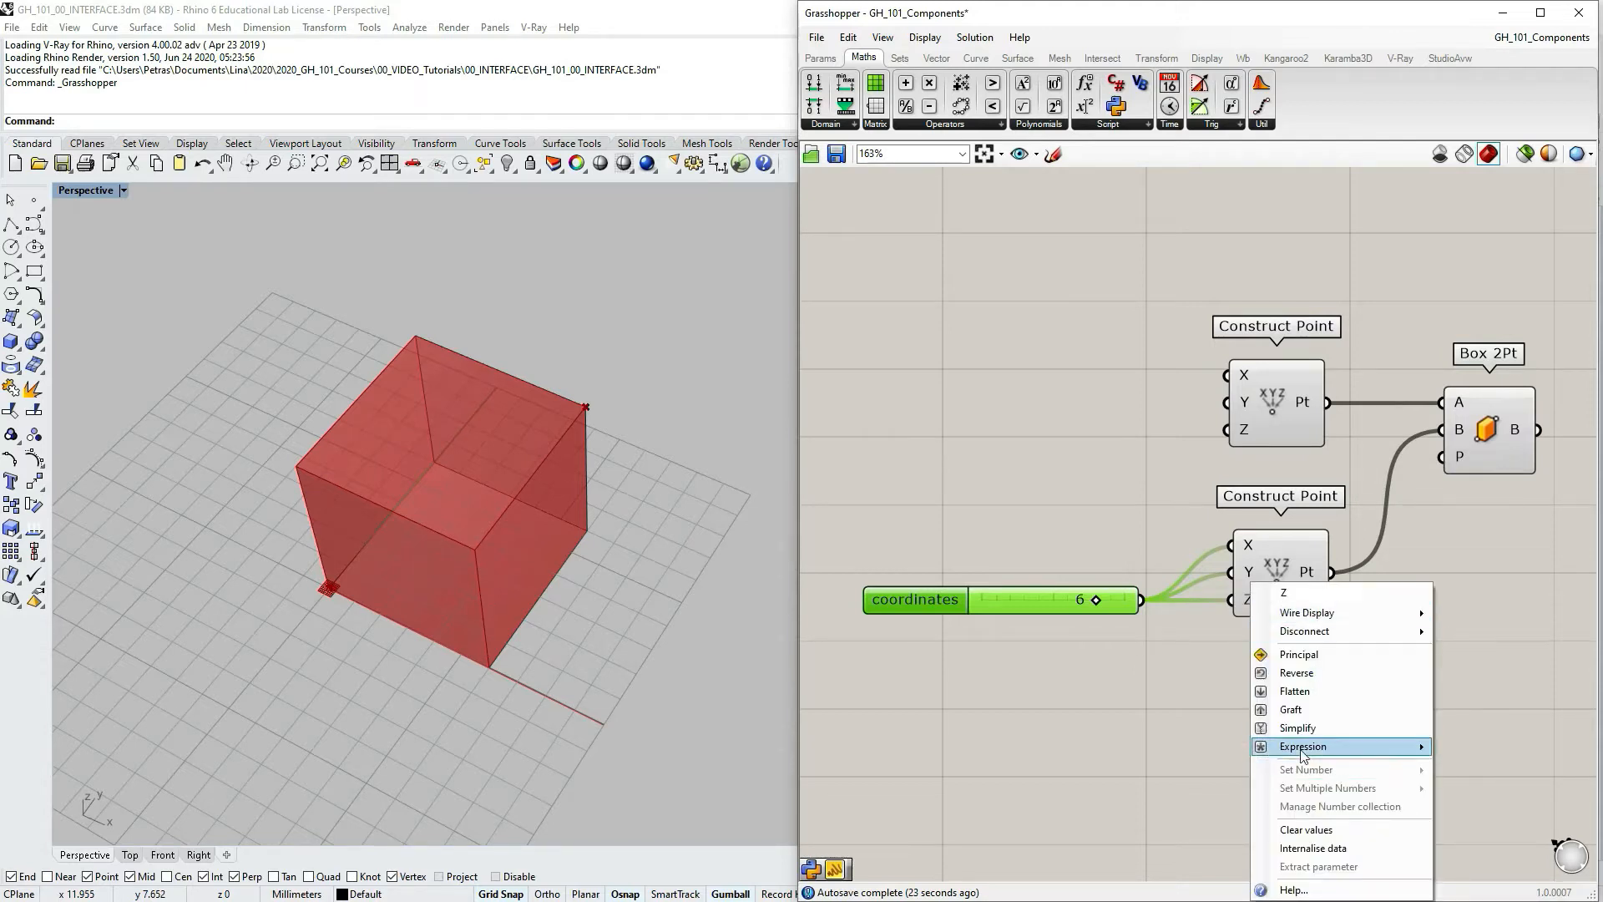
{"action": "mouse_move", "coordinate": [1304, 748]}
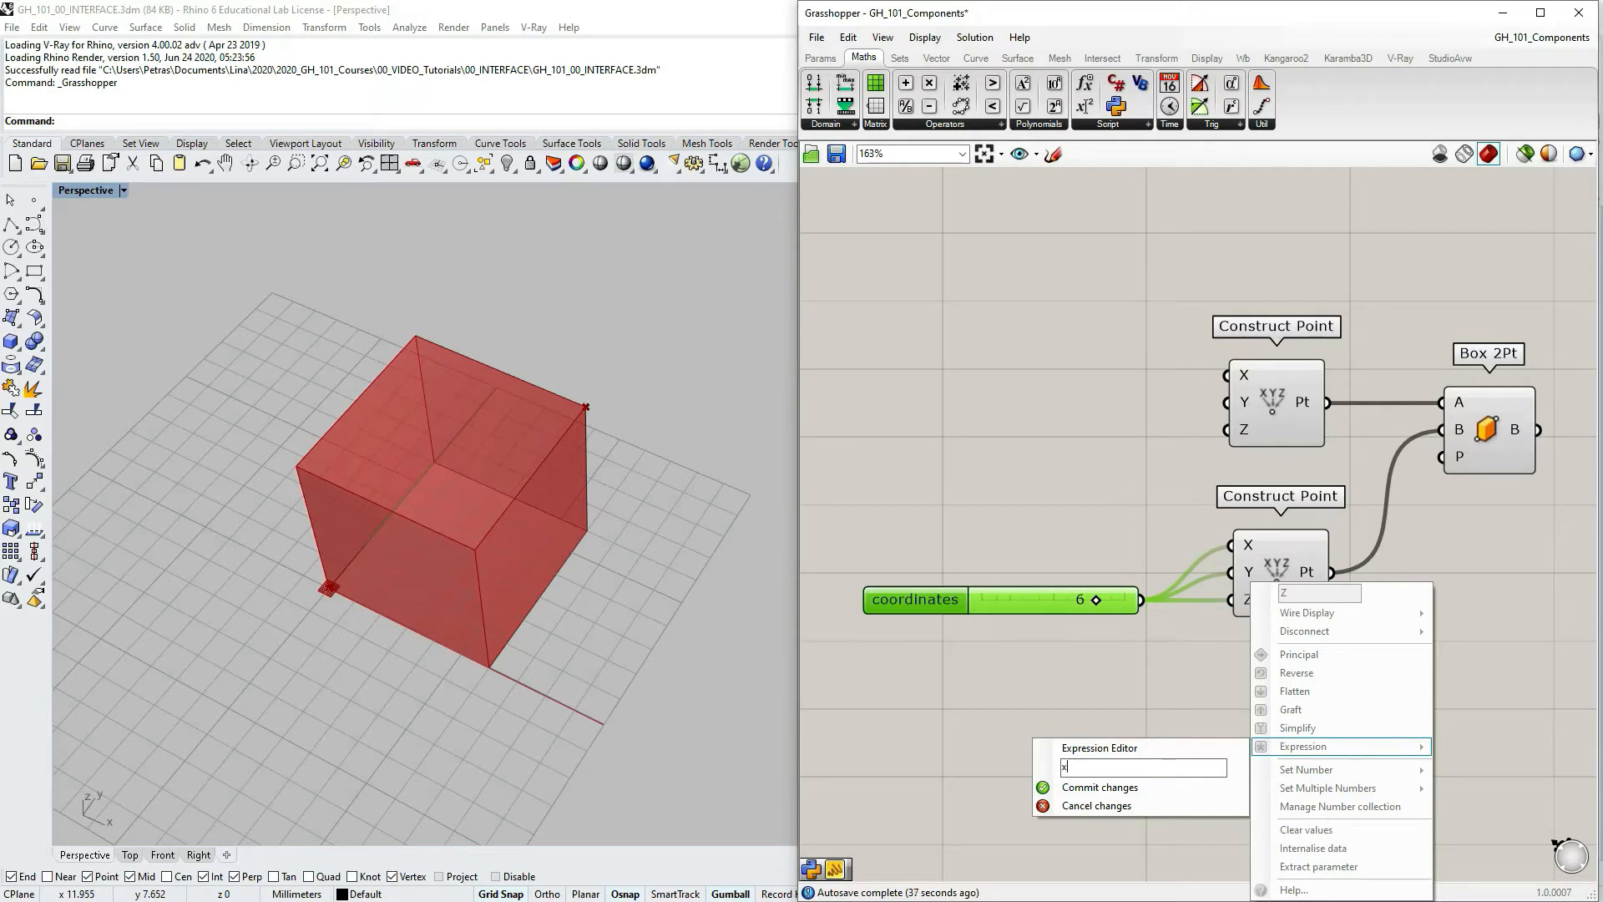
{"action": "type", "text": "+5"}
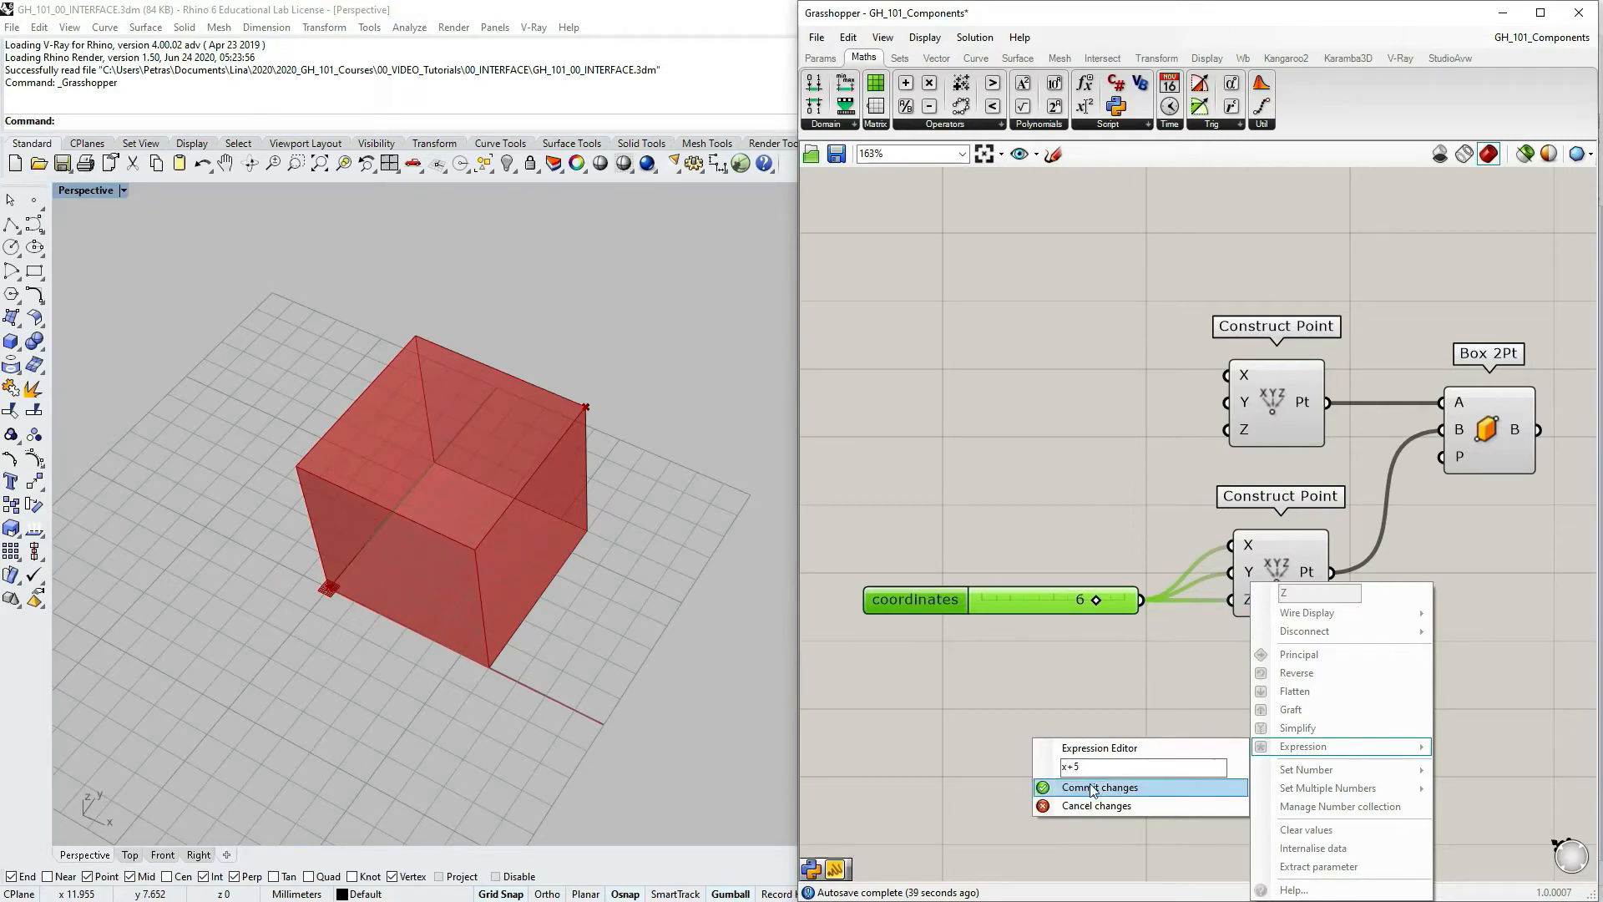
{"action": "left_click", "coordinate": [1099, 787]}
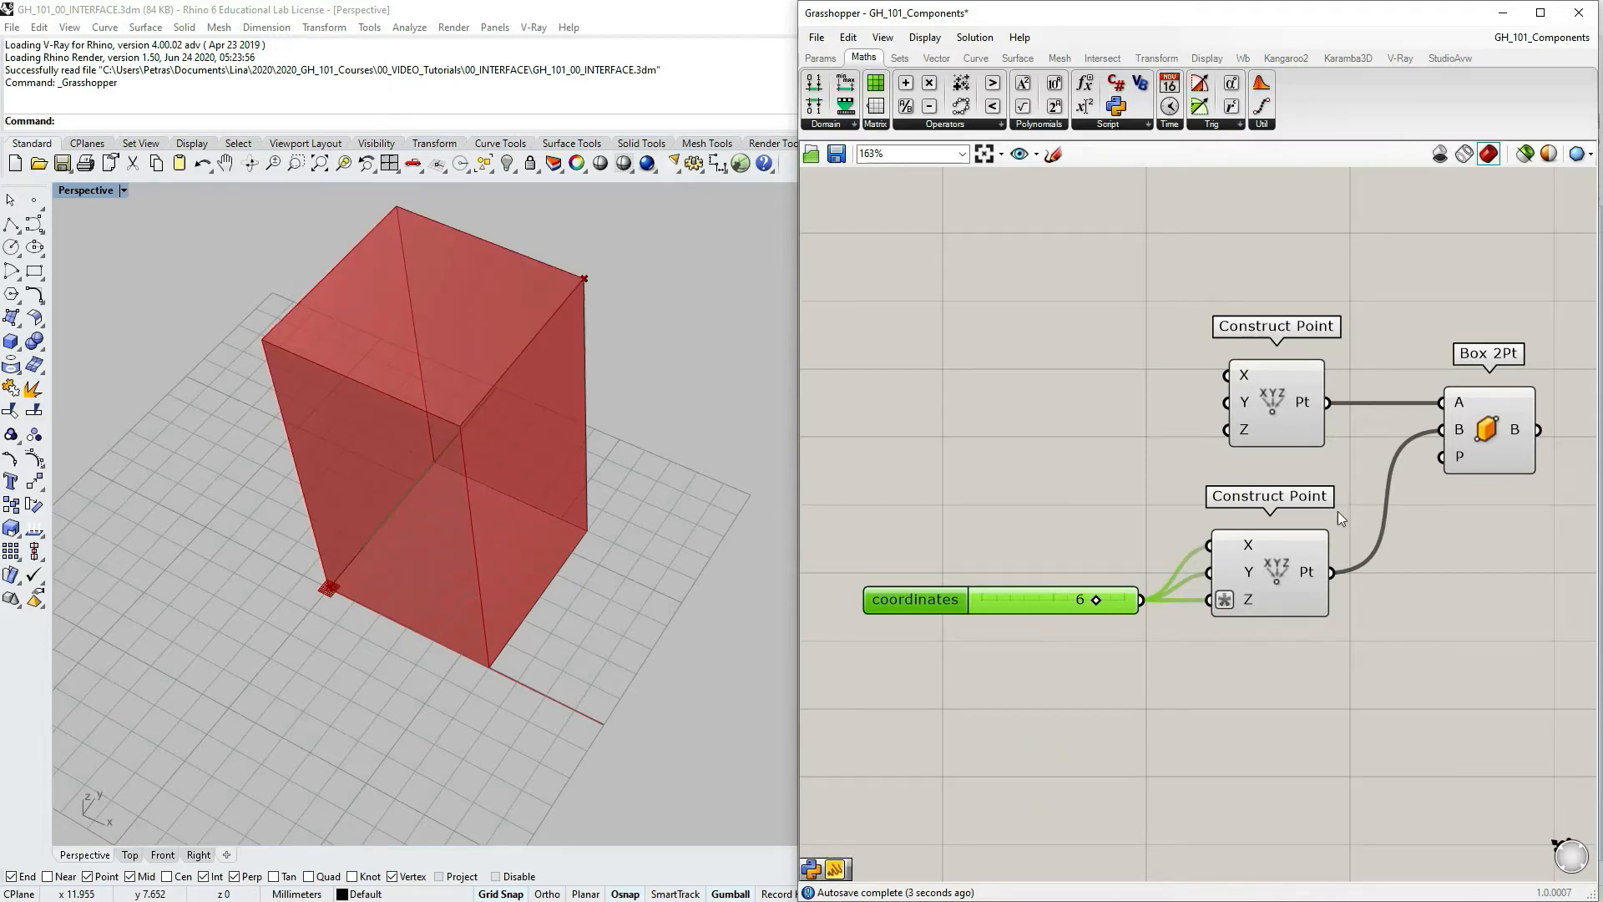
Remove the expression from the lower Construct Point's Z input
{"action": "right_click", "coordinate": [1220, 603]}
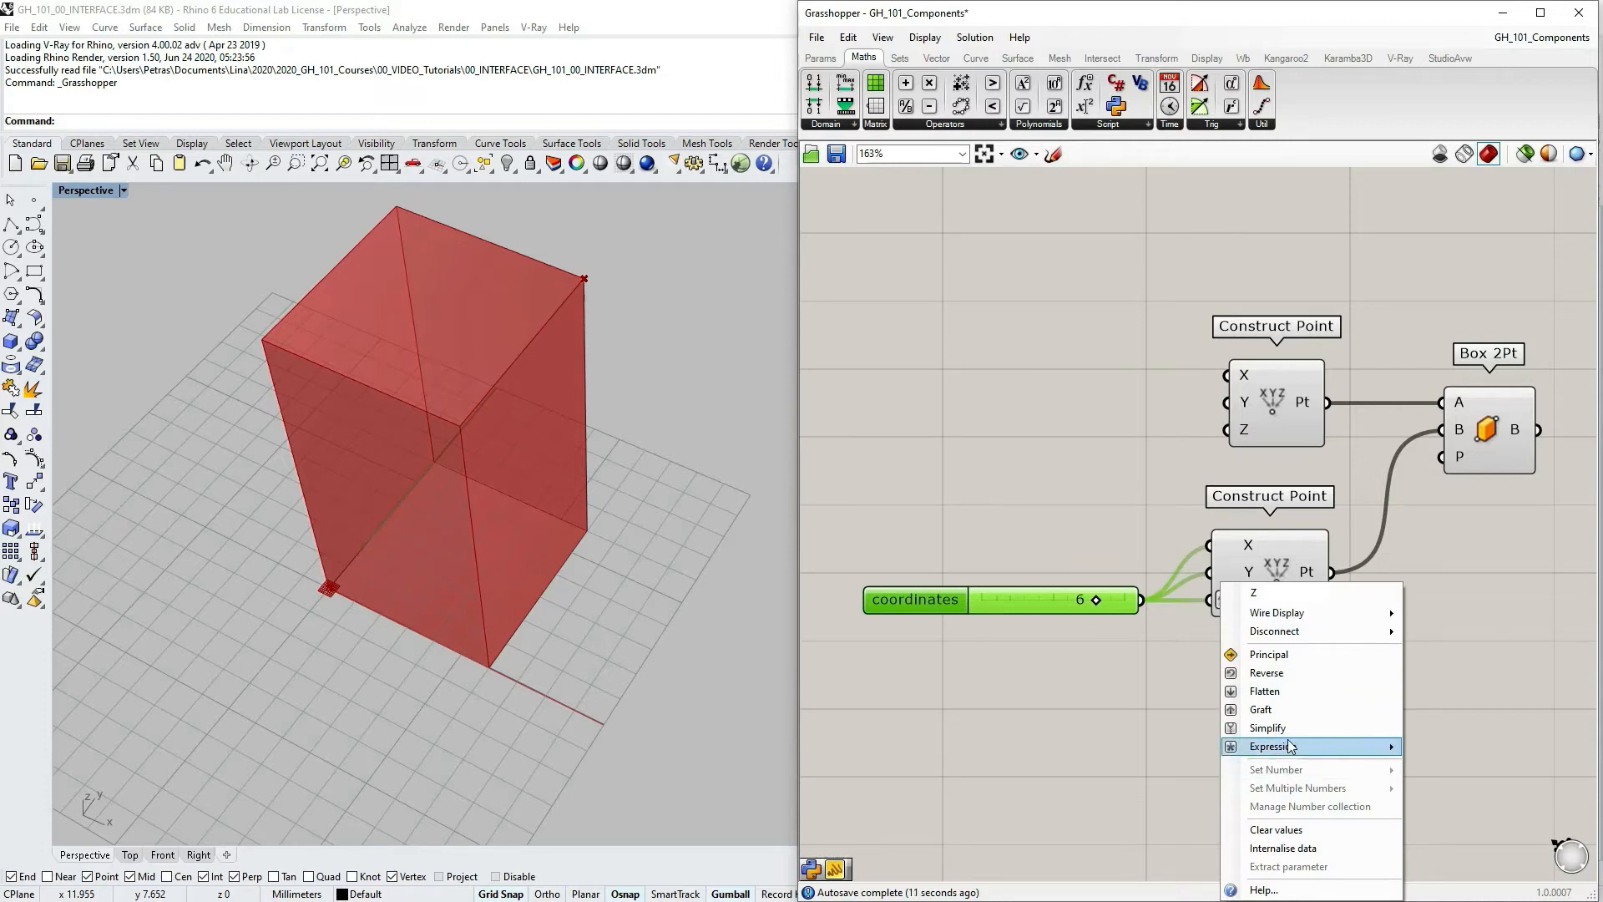
{"action": "left_click_drag", "start_coordinate": [1091, 770], "coordinate": [981, 767]}
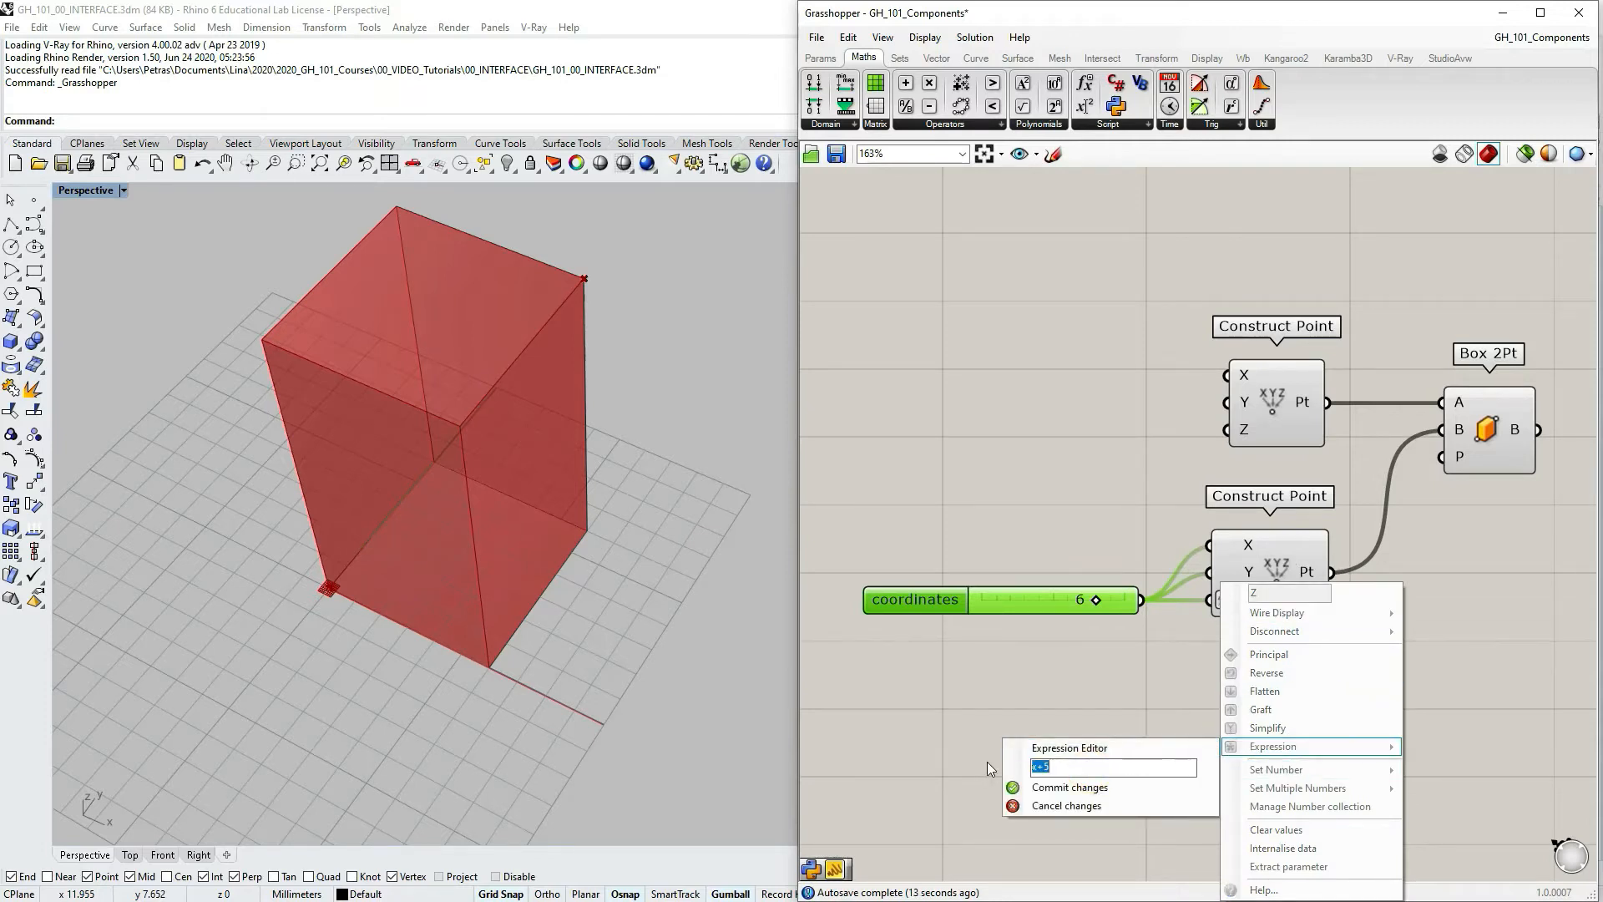
{"action": "key", "text": "BackSpace"}
{"action": "left_click", "coordinate": [1060, 787]}
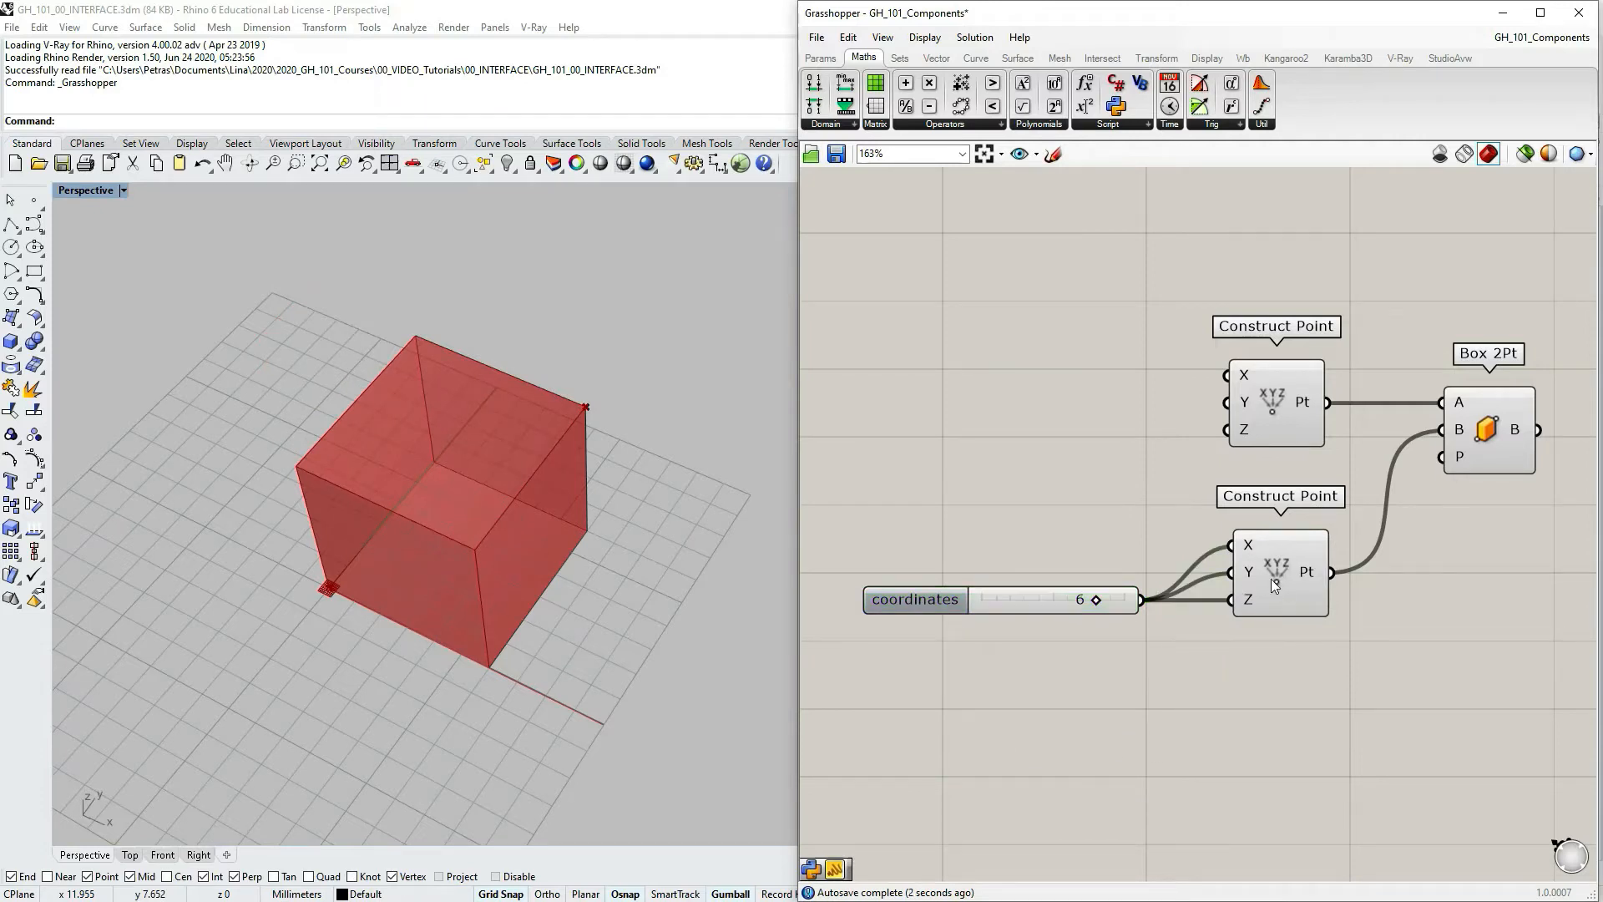
Maximize the Grasshopper window and switch the Box 2Pt component to always draw its name instead of its icon
{"action": "right_click_drag", "start_coordinate": [1270, 581], "coordinate": [1242, 591]}
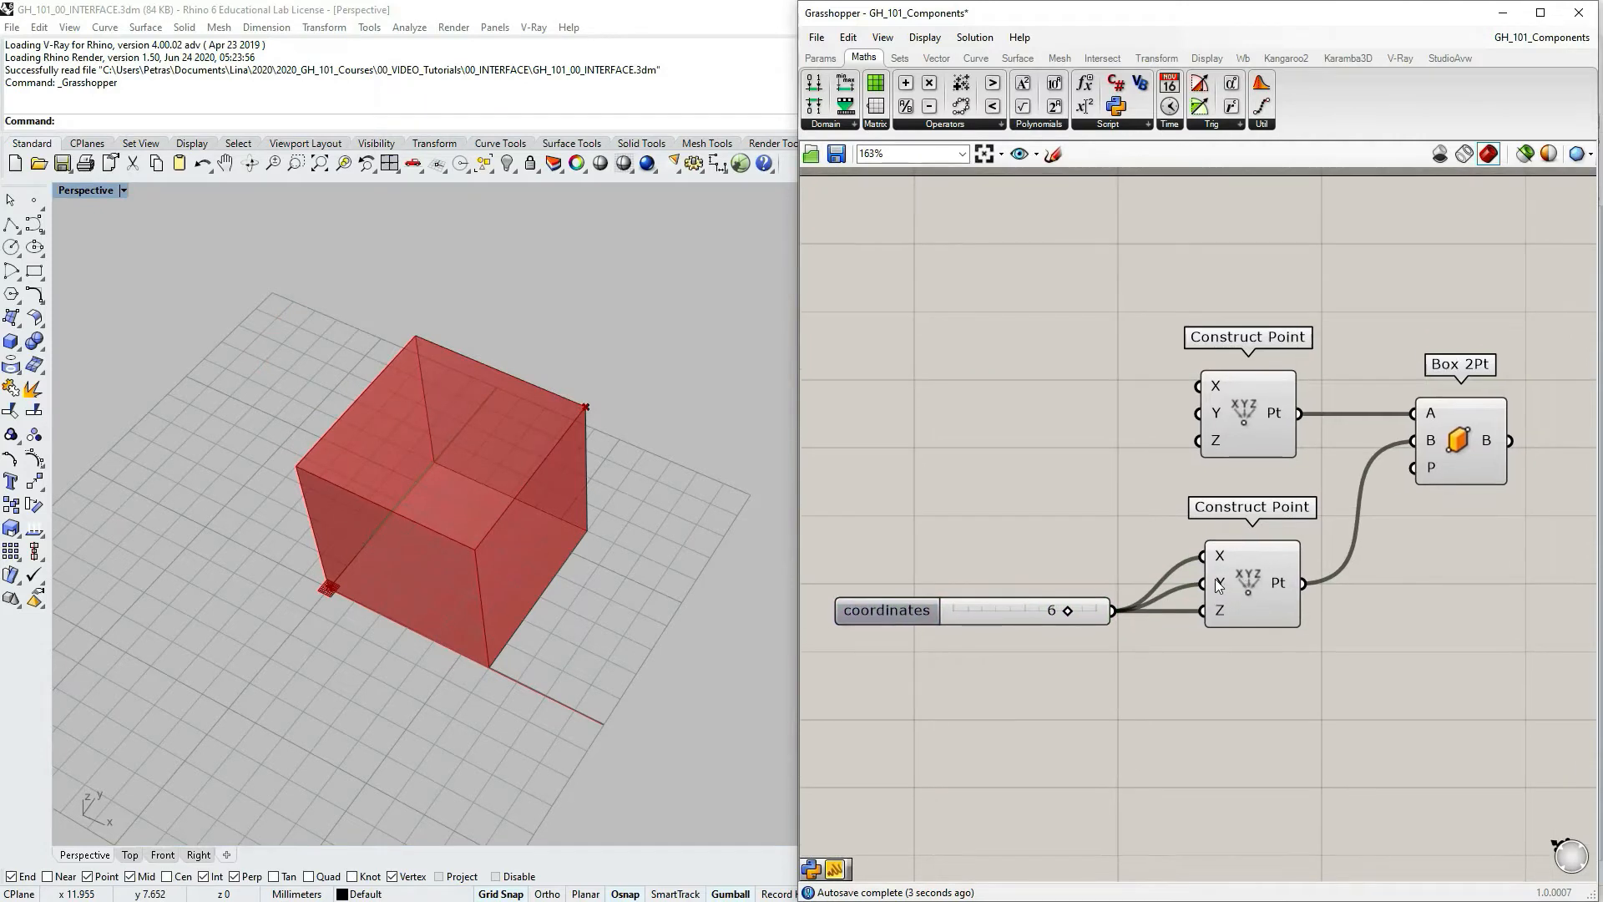
{"action": "left_click", "coordinate": [1540, 13]}
{"action": "right_click_drag", "start_coordinate": [521, 433], "coordinate": [671, 582]}
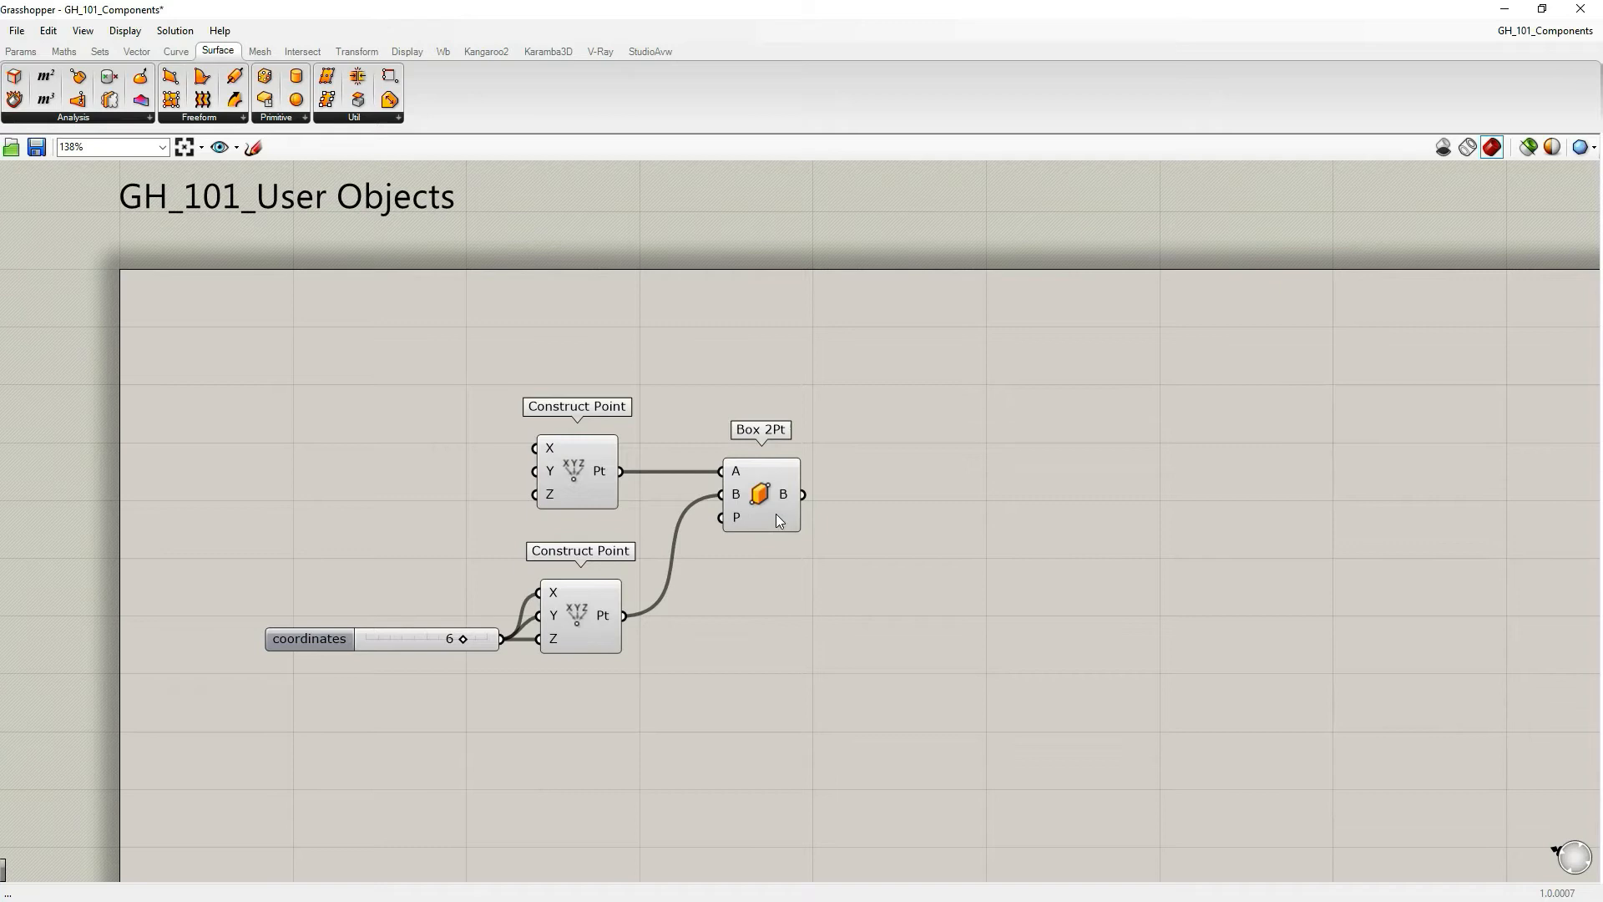
{"action": "scroll", "coordinate": [728, 481], "scroll_direction": "up", "scroll_amount": 2}
{"action": "right_click_drag", "start_coordinate": [727, 481], "coordinate": [866, 605]}
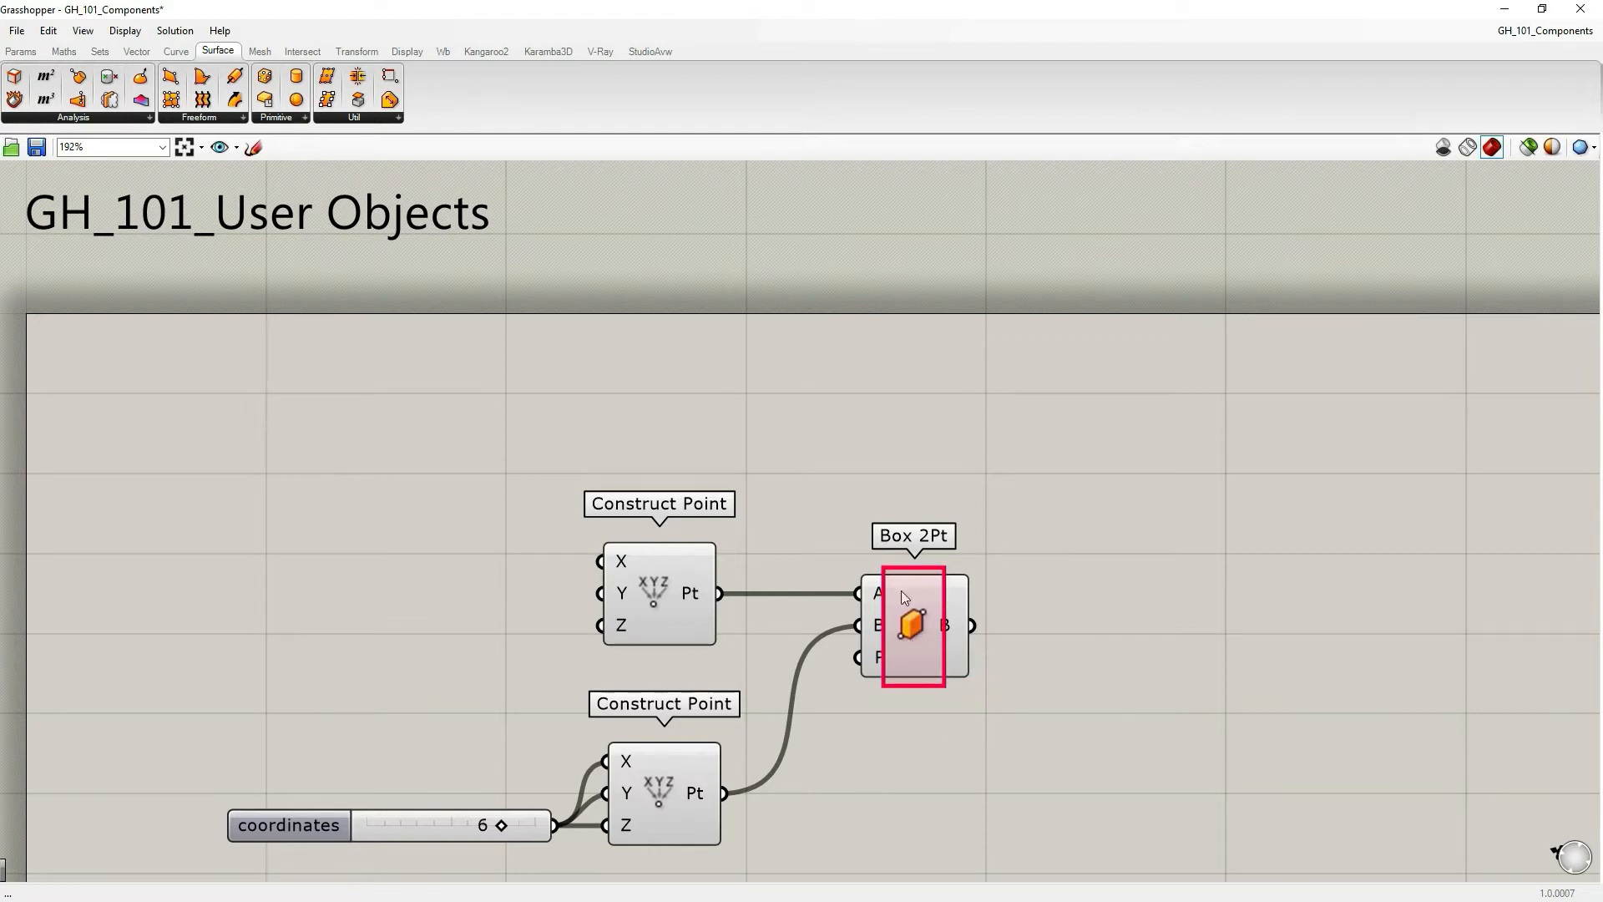
{"action": "right_click", "coordinate": [916, 634]}
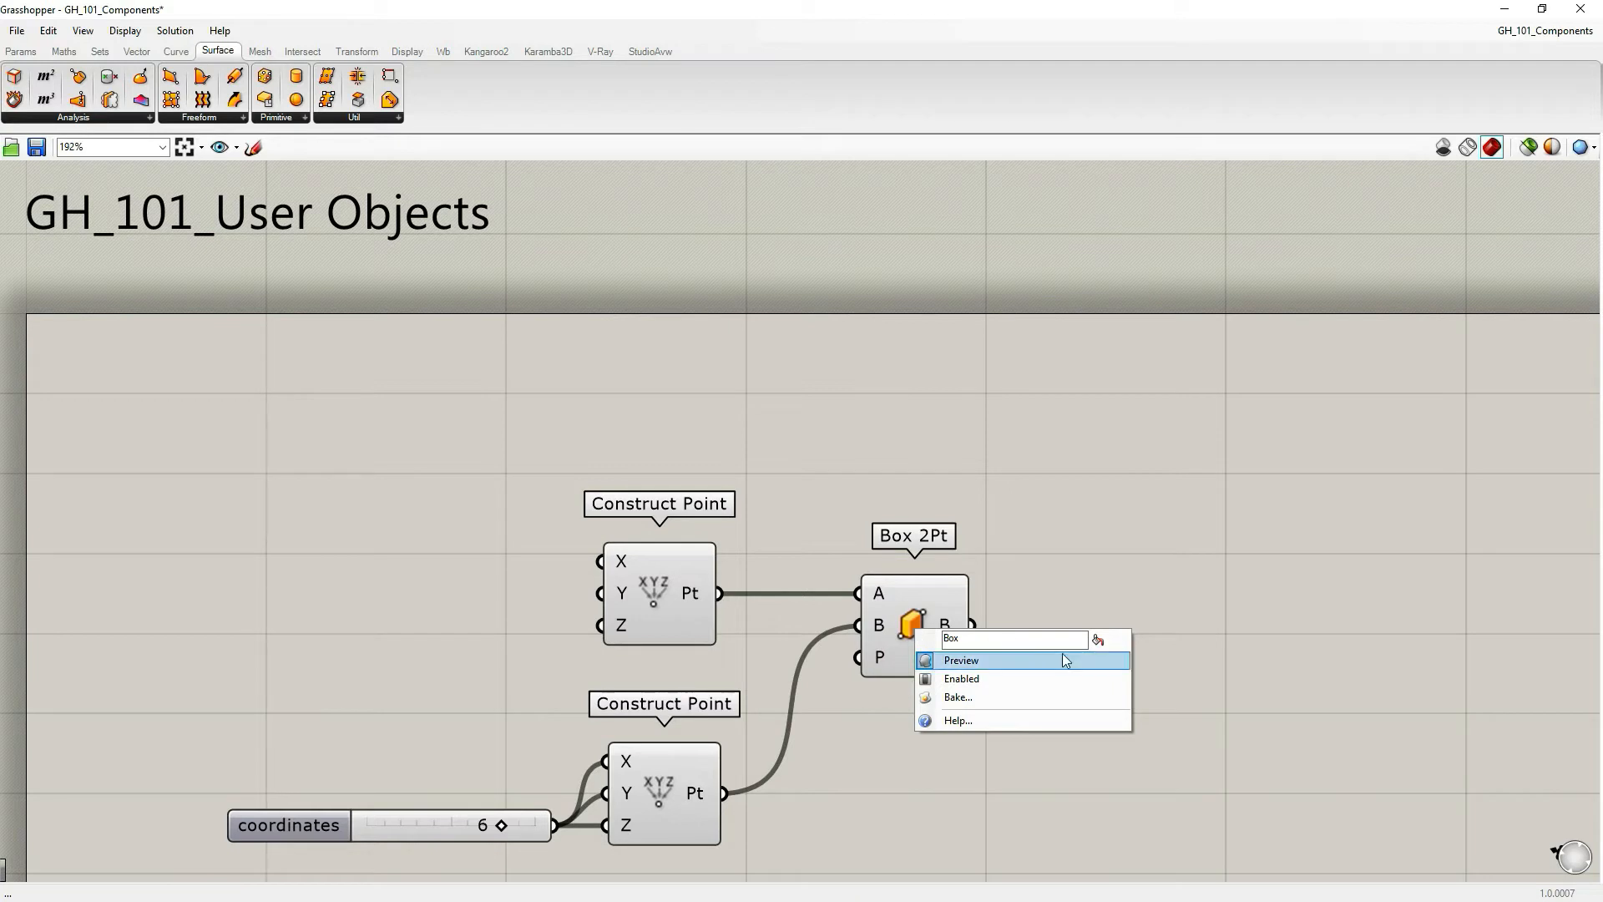
{"action": "left_click", "coordinate": [1099, 641]}
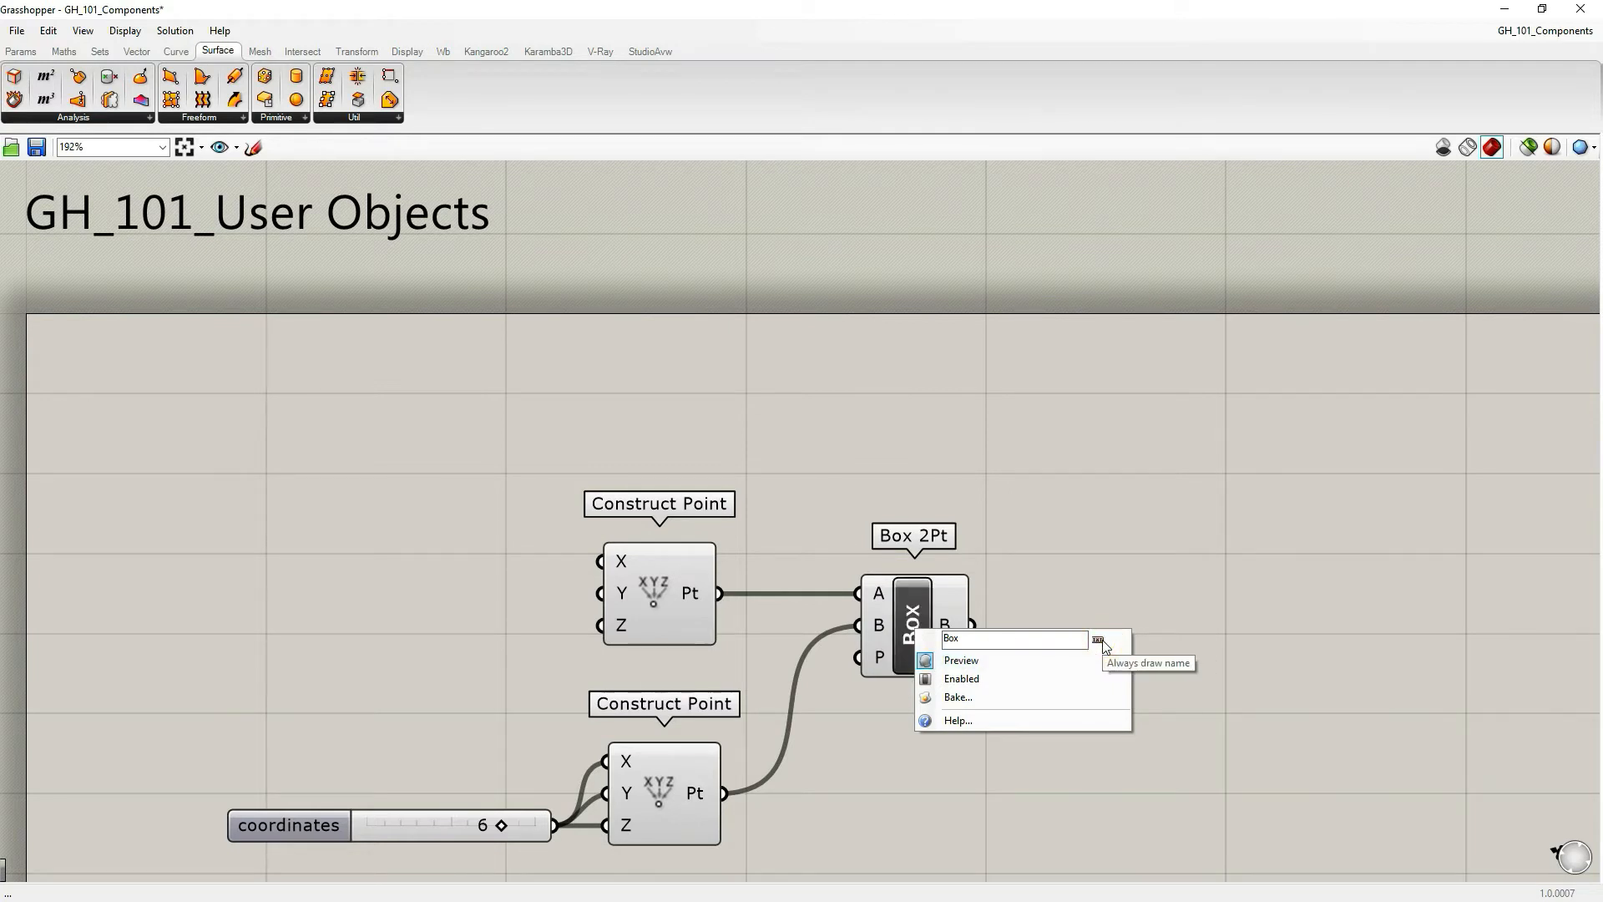
{"action": "left_click", "coordinate": [1098, 640]}
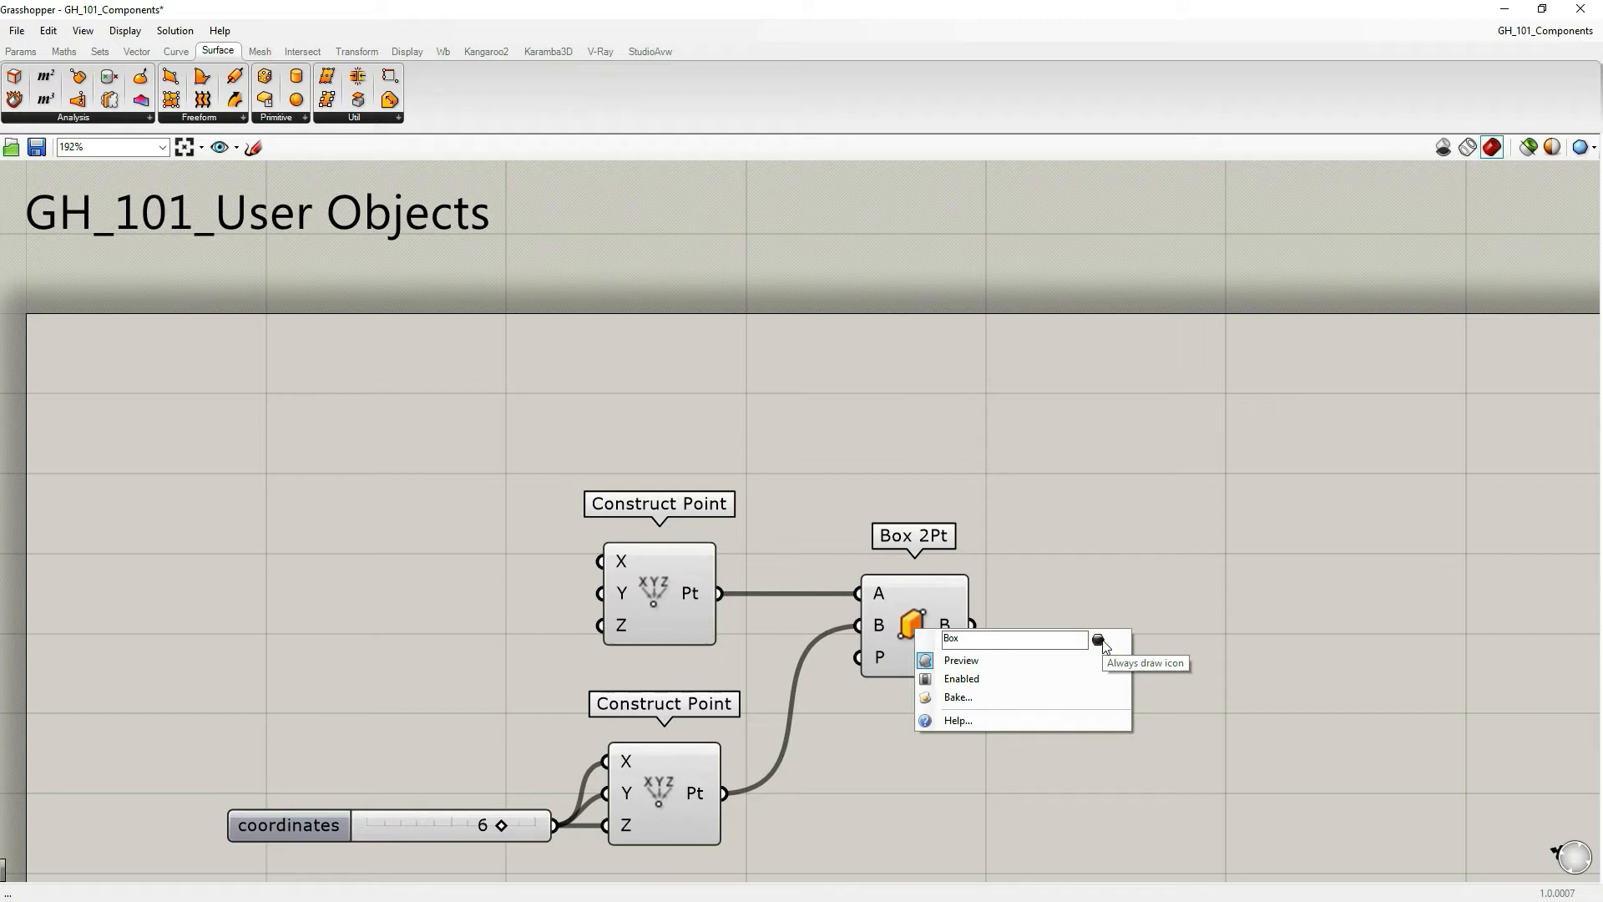
{"action": "left_click", "coordinate": [1099, 640]}
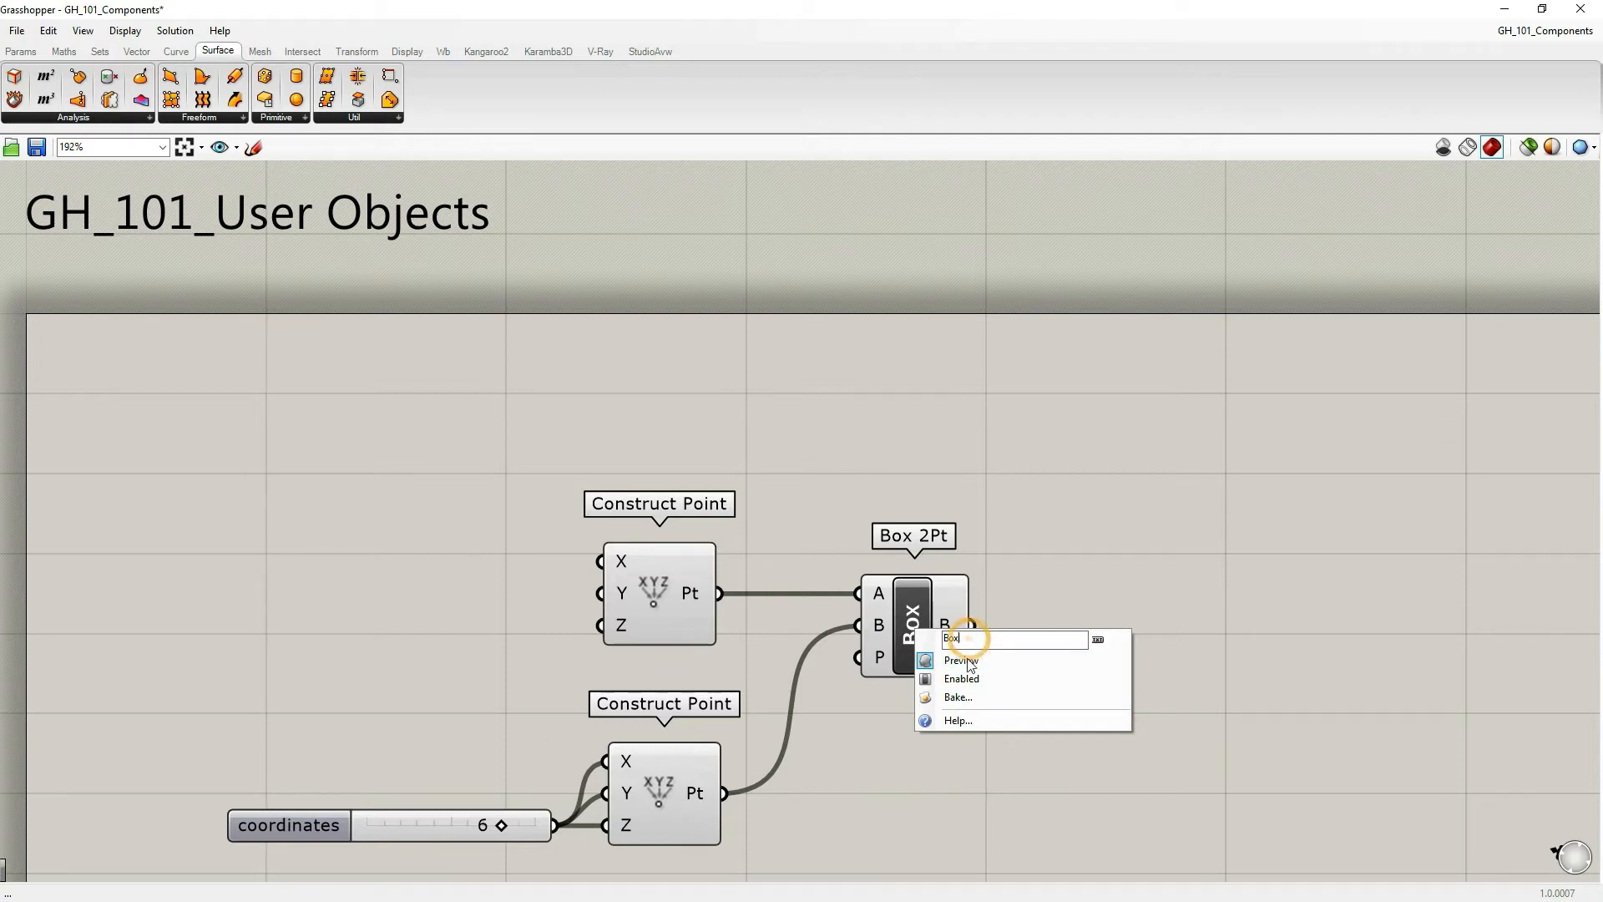
Turn the preview of the Box 2Pt component off and back on
{"action": "left_click", "coordinate": [929, 662]}
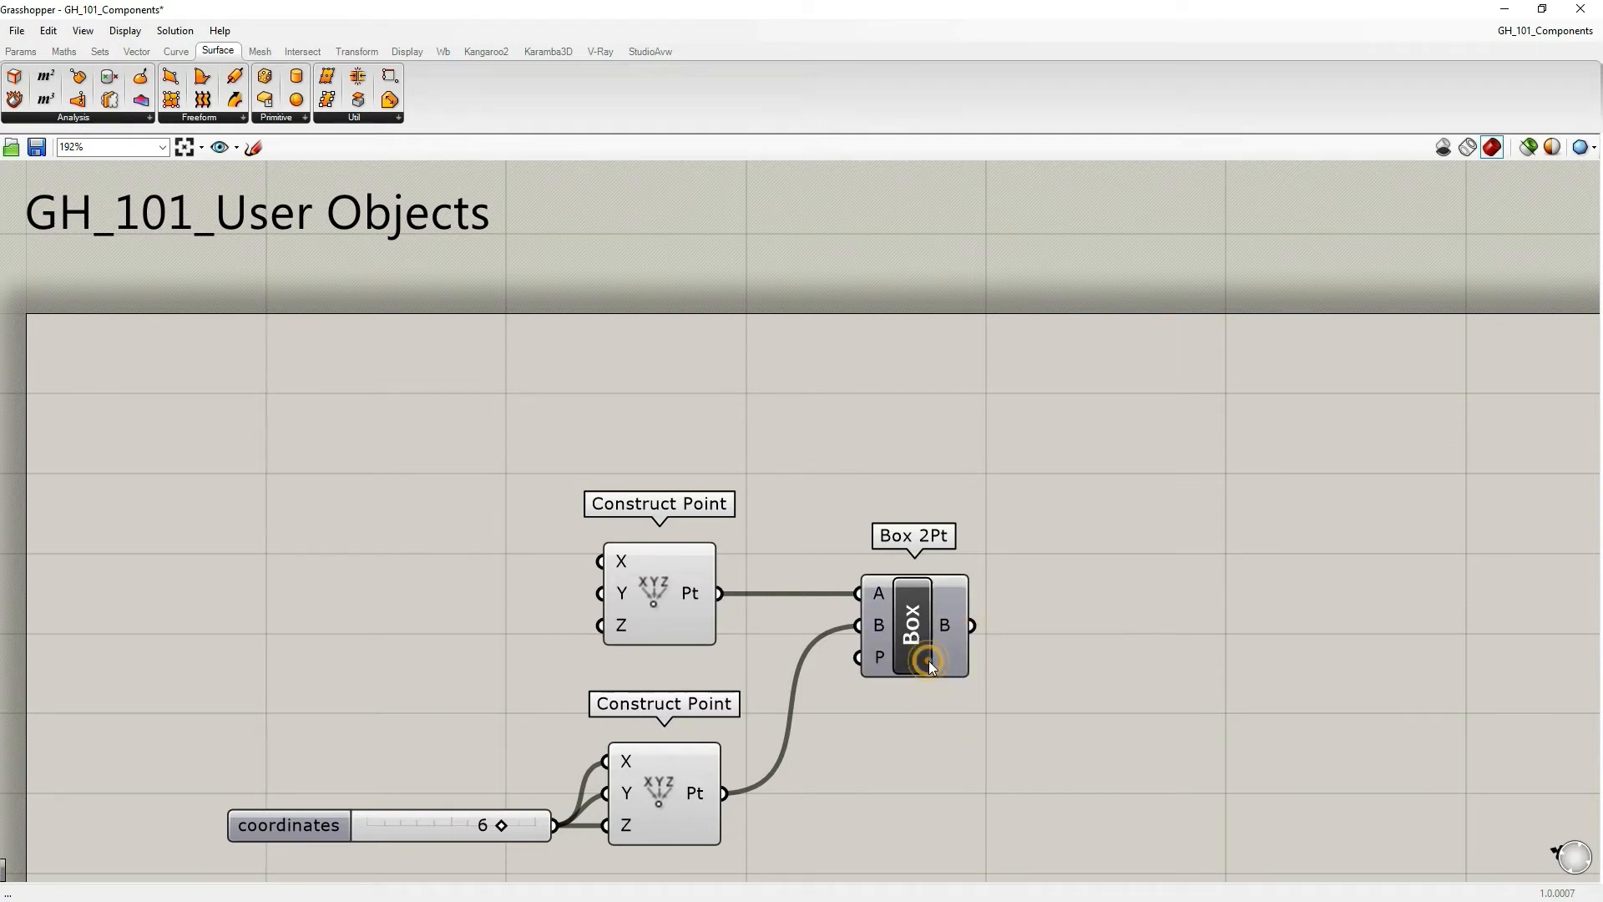
{"action": "right_click", "coordinate": [918, 628]}
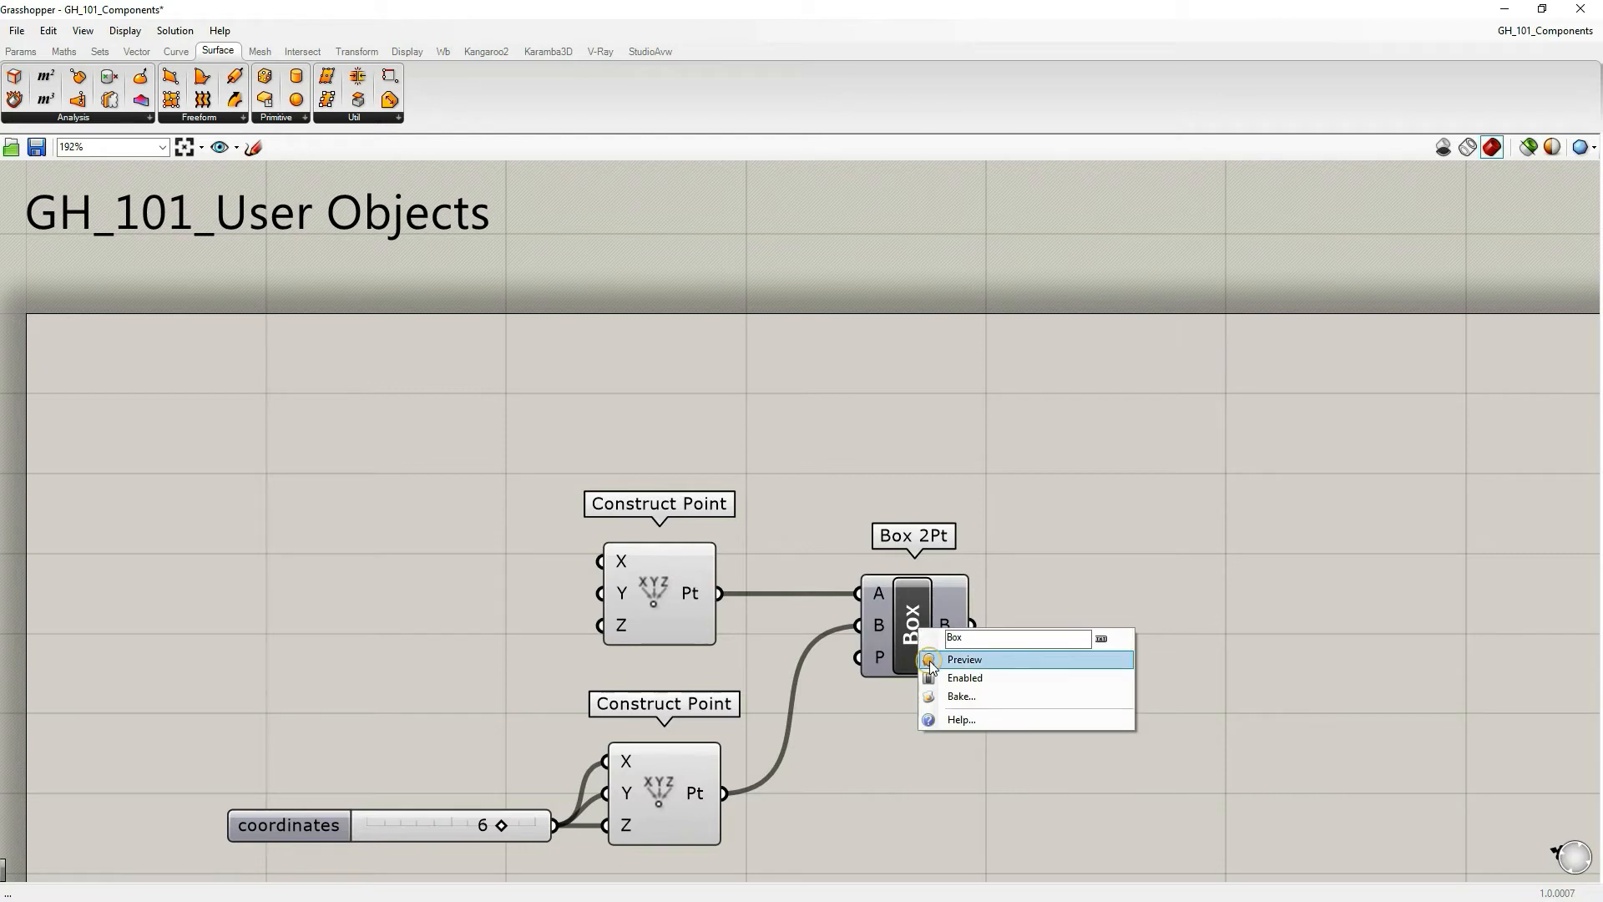
{"action": "left_click", "coordinate": [929, 660]}
{"action": "right_click", "coordinate": [911, 639]}
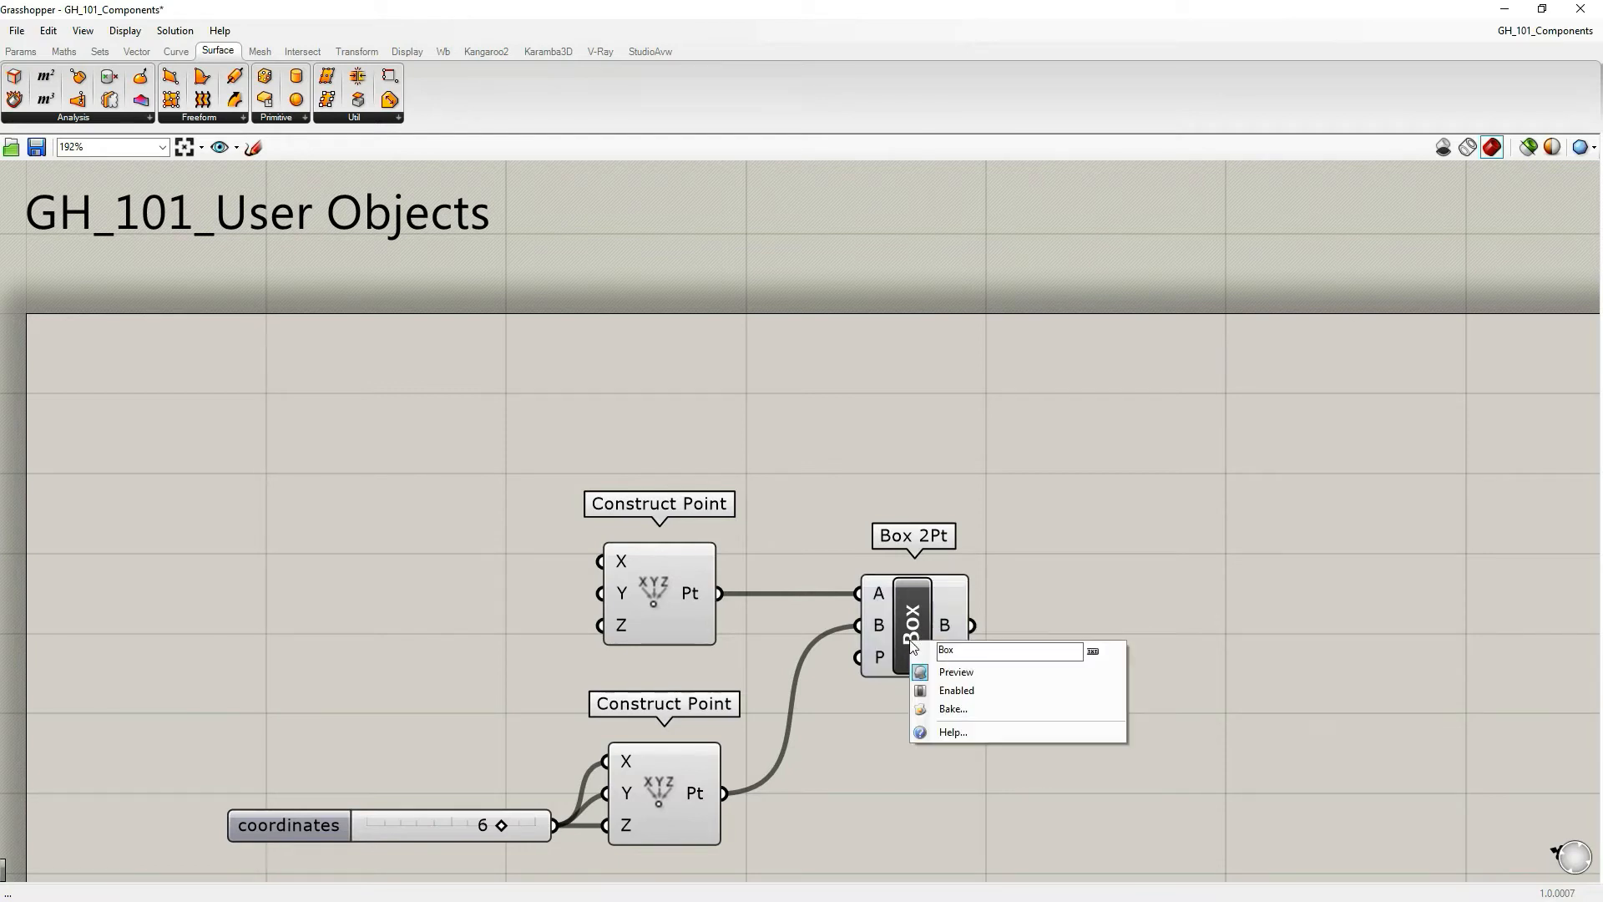
Restore the smaller Grasshopper window beside the Rhino viewport and toggle the box preview off and on with both views in sight
{"action": "left_click", "coordinate": [1546, 12]}
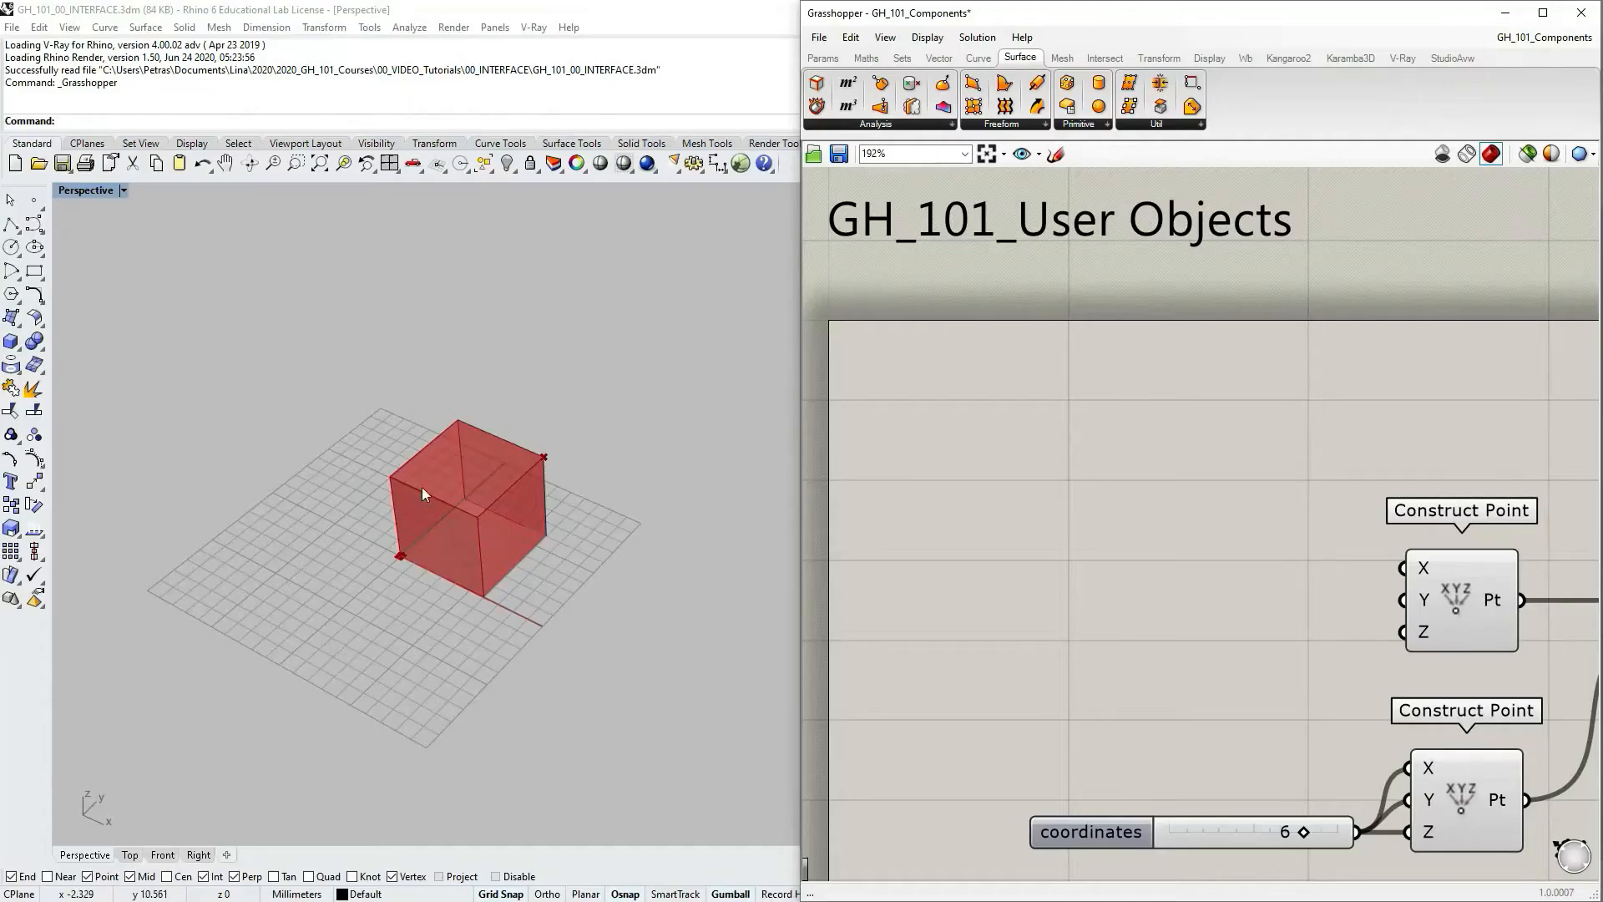
{"action": "right_click_drag", "start_coordinate": [1144, 516], "coordinate": [1023, 449]}
{"action": "scroll", "coordinate": [1034, 466], "scroll_direction": "down", "scroll_amount": 3}
{"action": "scroll", "coordinate": [1503, 562], "scroll_direction": "up", "scroll_amount": 1}
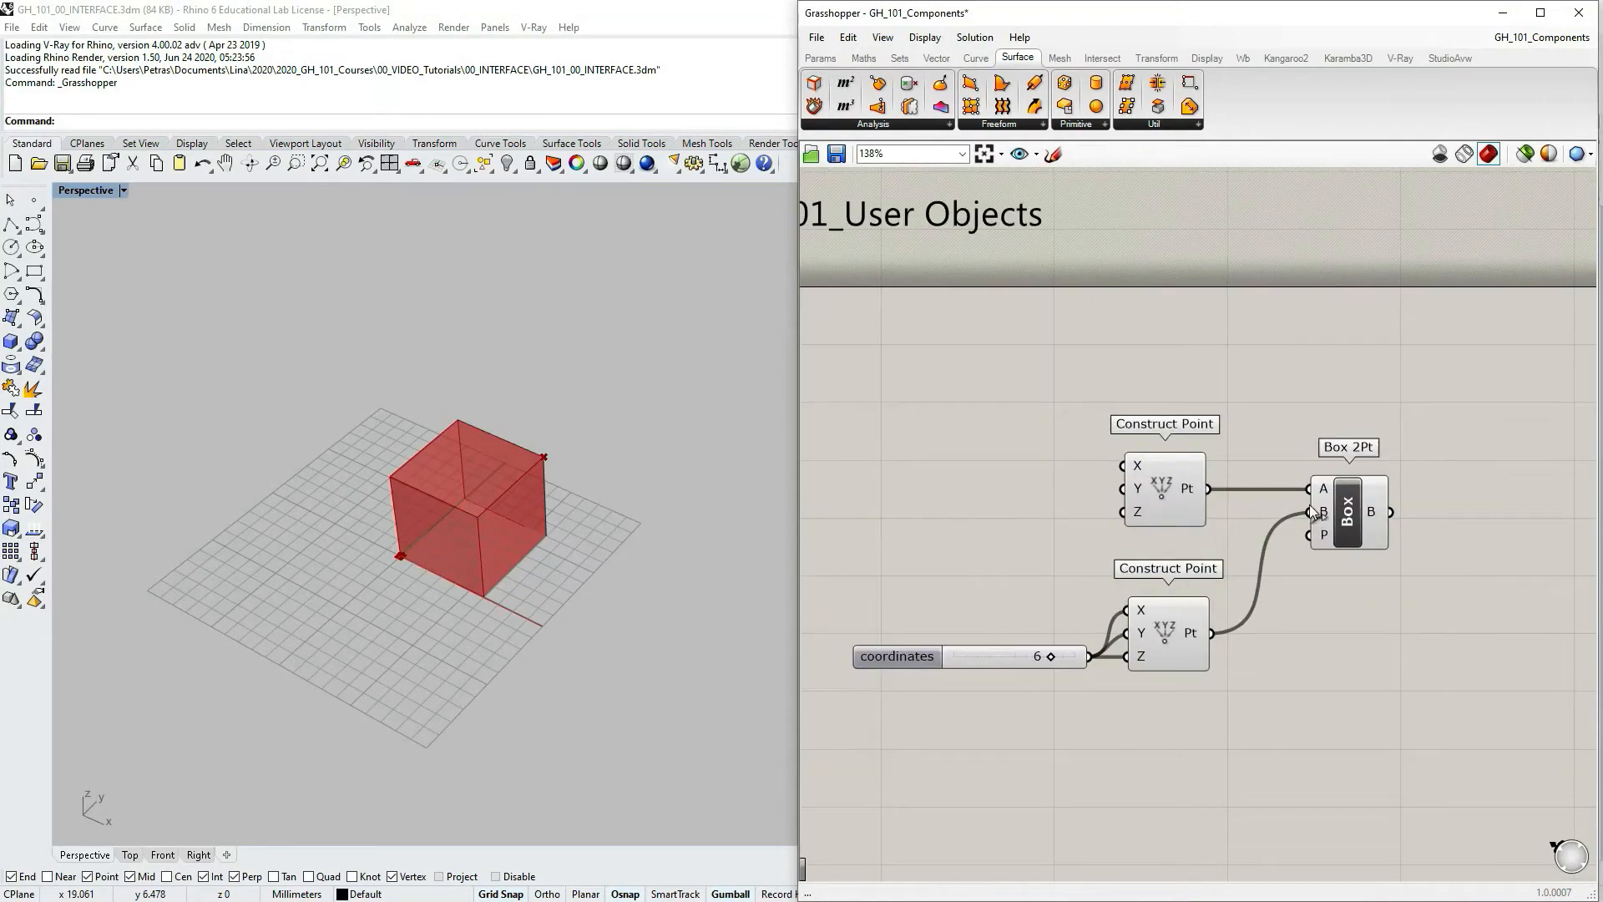
{"action": "right_click_drag", "start_coordinate": [1308, 504], "coordinate": [1390, 515]}
{"action": "right_click", "coordinate": [1391, 519]}
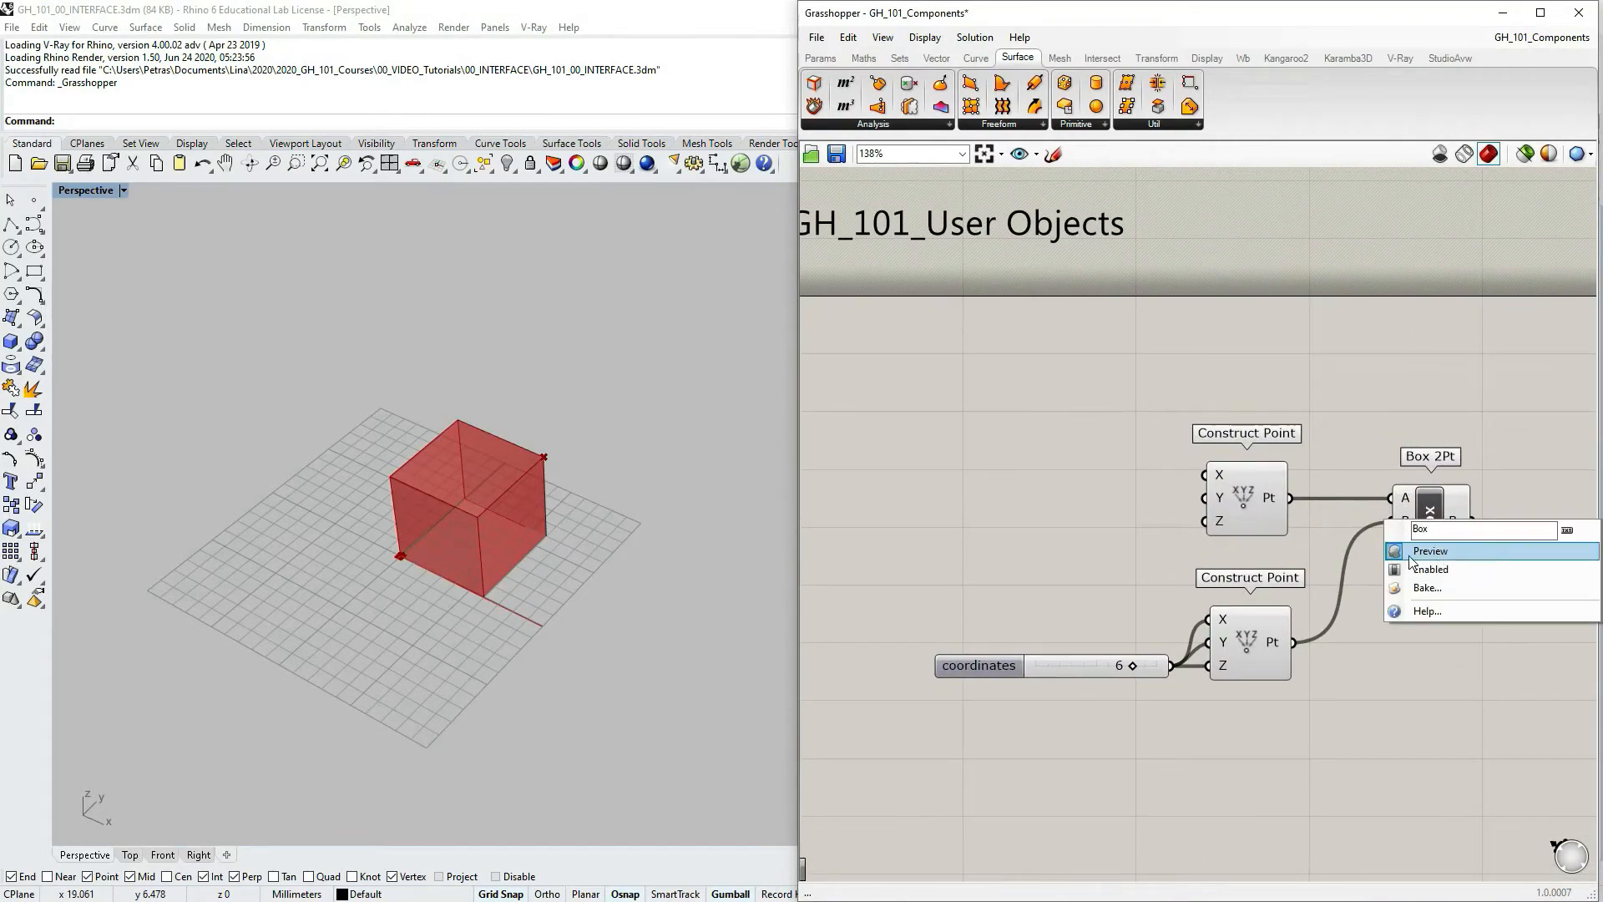
{"action": "left_click", "coordinate": [1419, 551]}
{"action": "right_click", "coordinate": [1391, 517]}
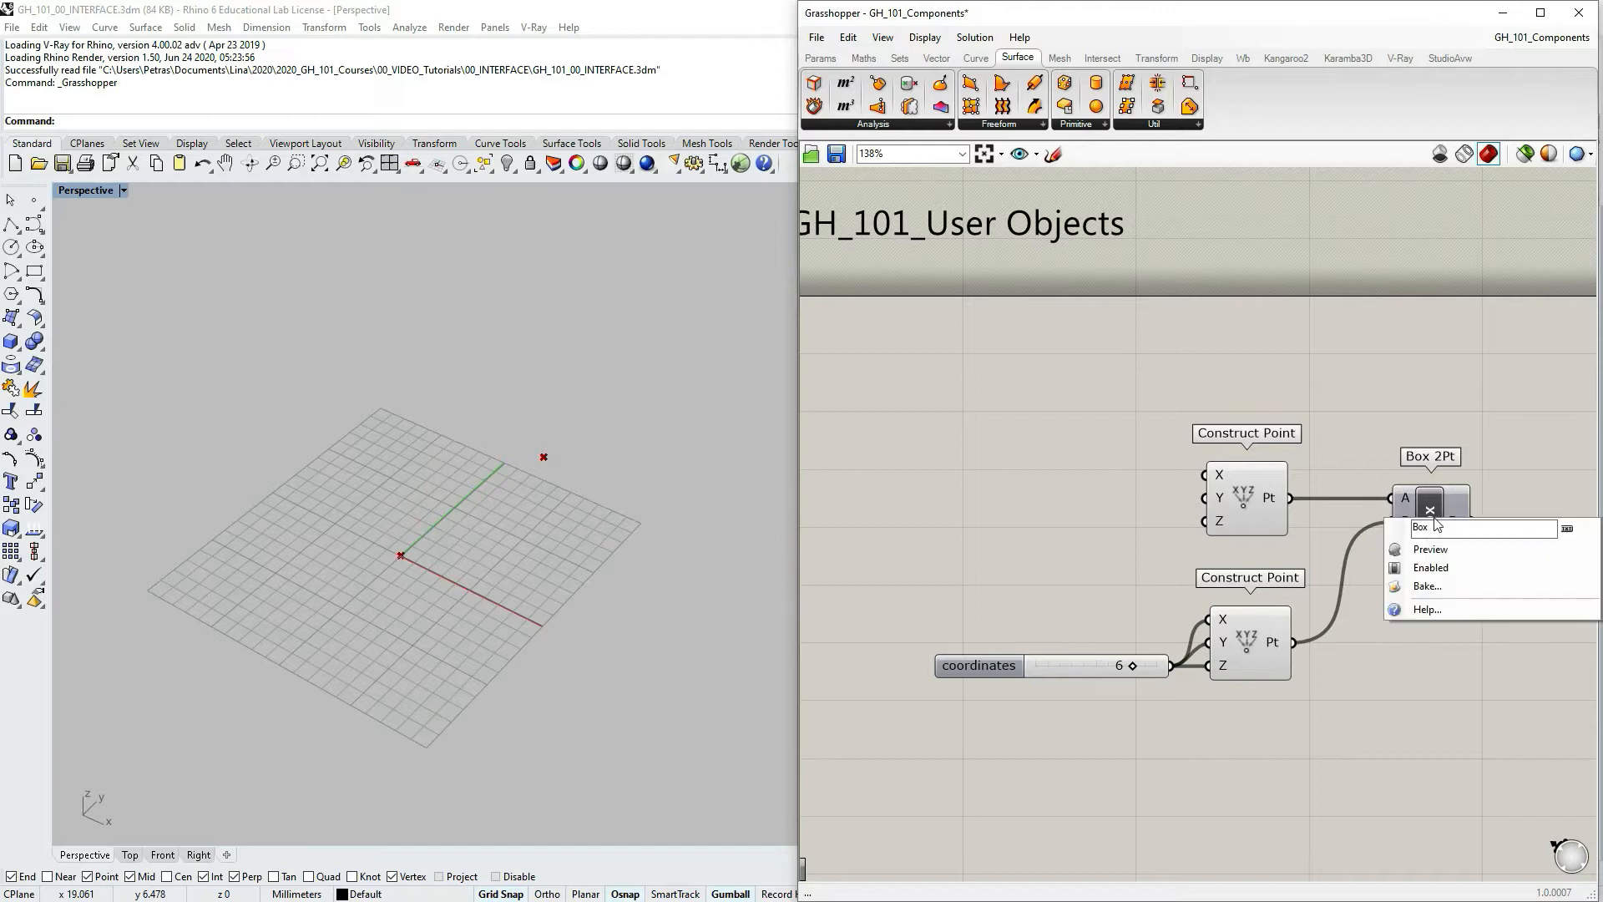
{"action": "left_click", "coordinate": [1400, 555]}
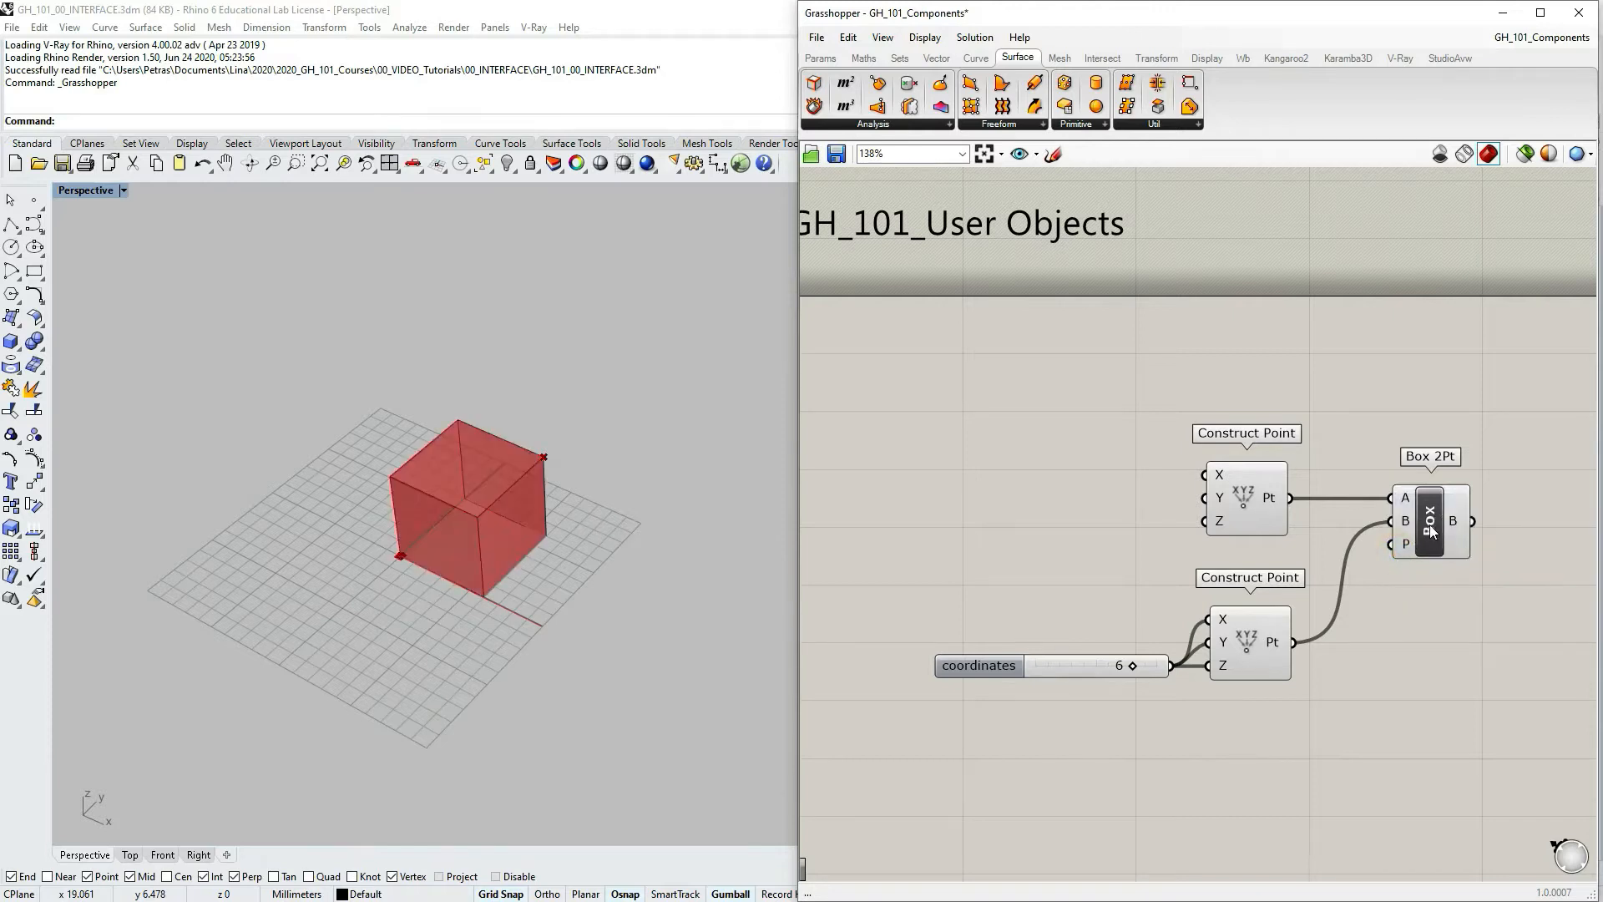
Disable the Box 2Pt component and enable it again
{"action": "right_click", "coordinate": [1429, 528]}
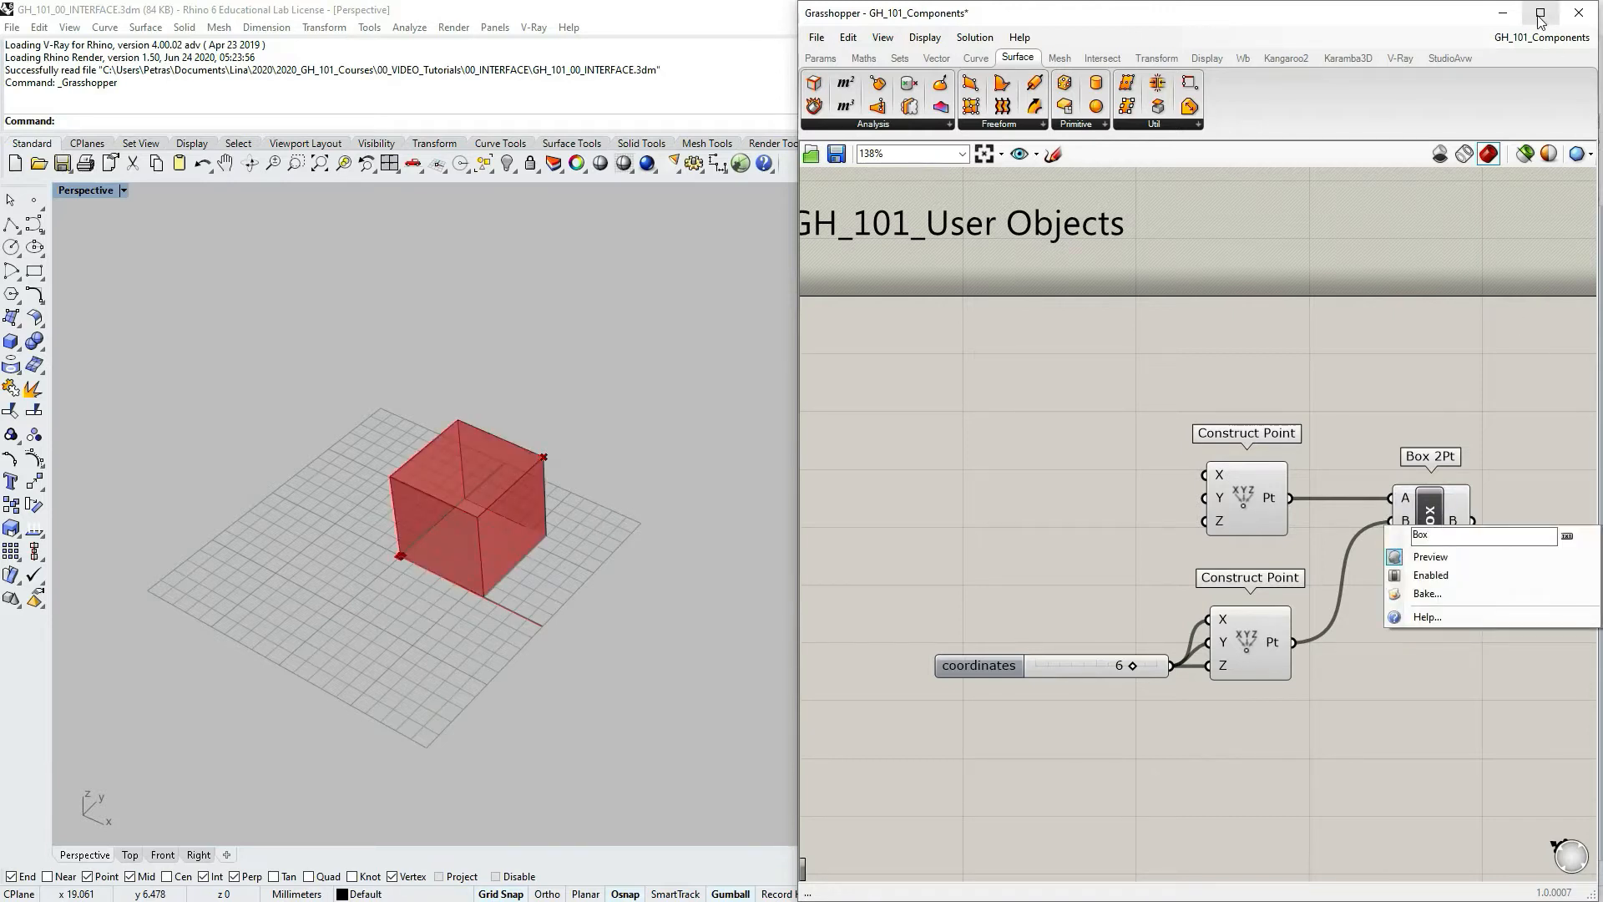
{"action": "left_click", "coordinate": [1409, 575]}
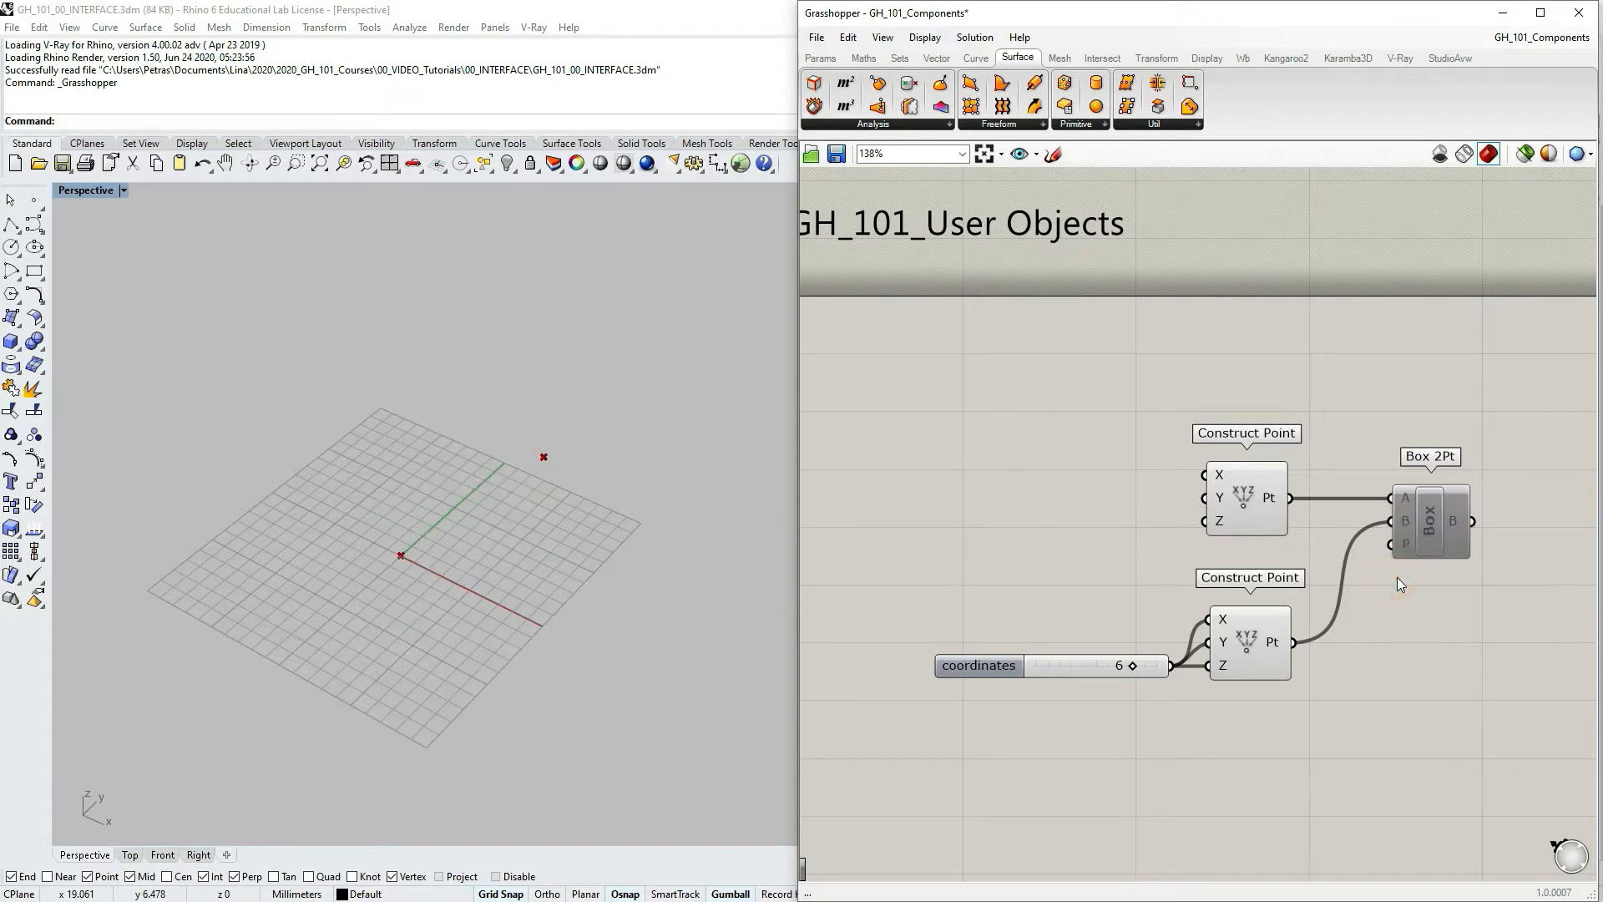
{"action": "right_click", "coordinate": [1430, 524]}
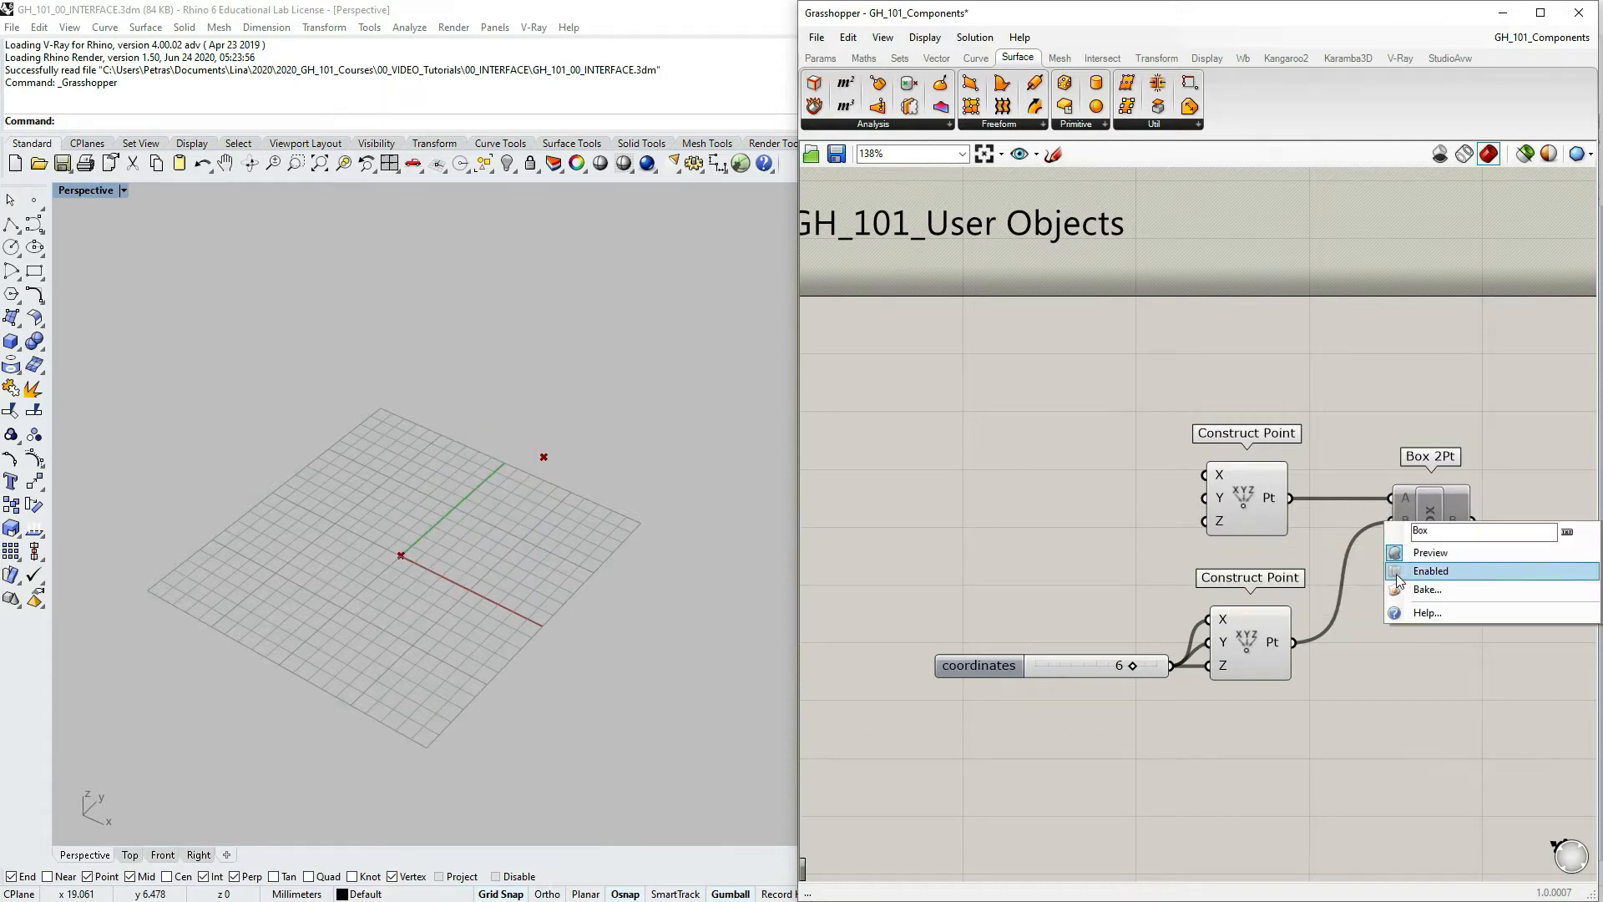
{"action": "left_click", "coordinate": [1396, 578]}
{"action": "right_click", "coordinate": [1429, 531]}
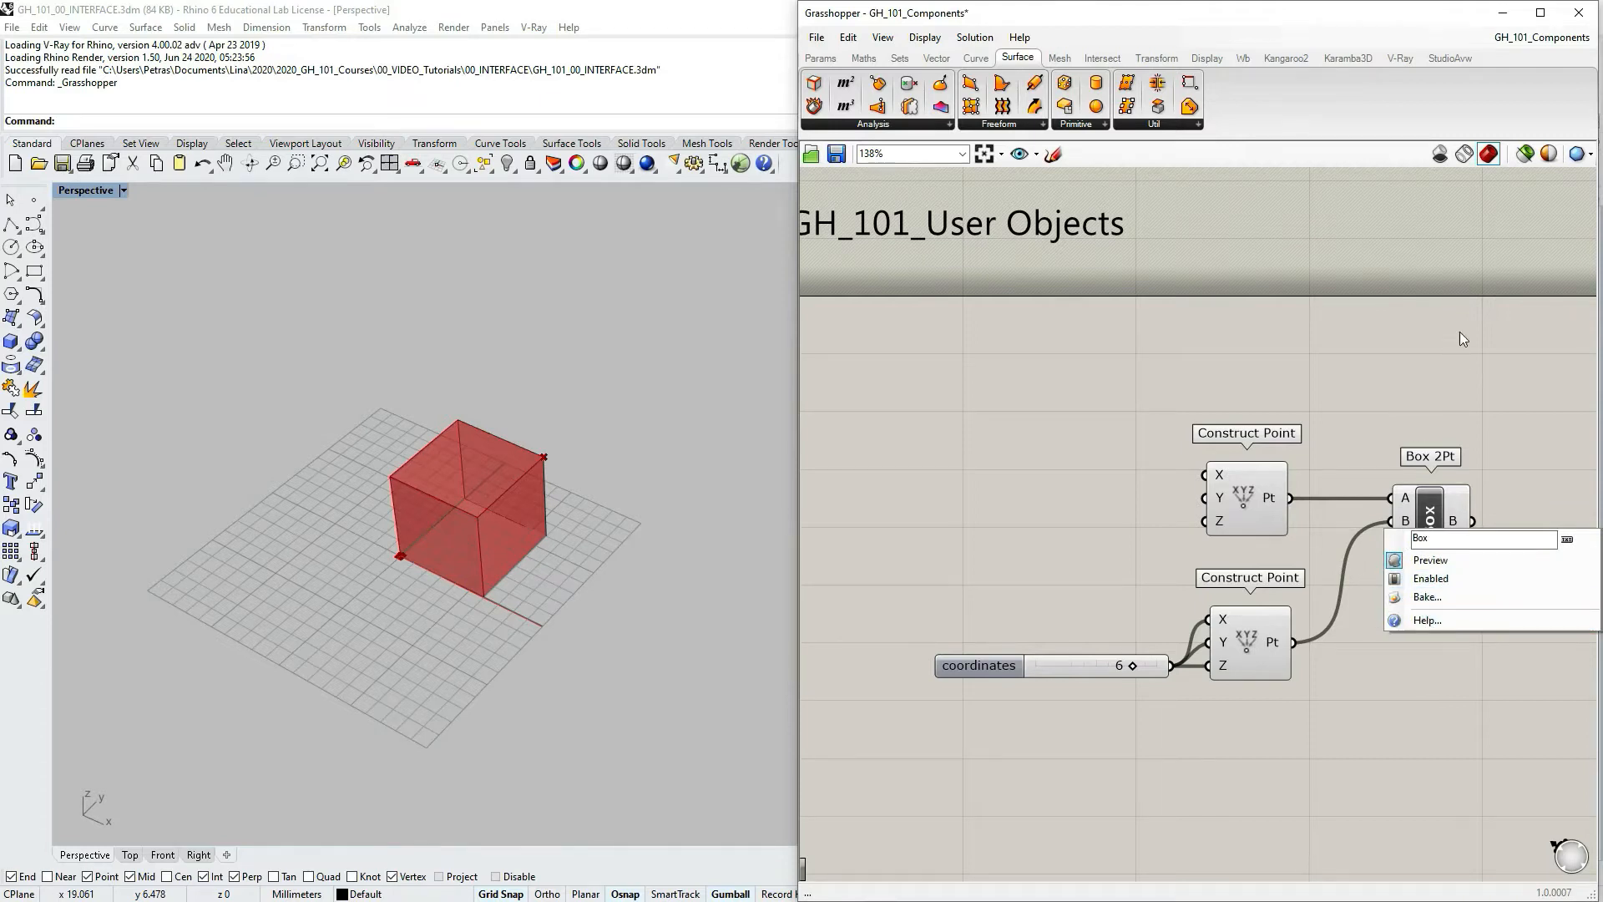
Maximize the Grasshopper window and switch the Box 2Pt component to always draw its icon instead of its name
{"action": "left_click", "coordinate": [1541, 14]}
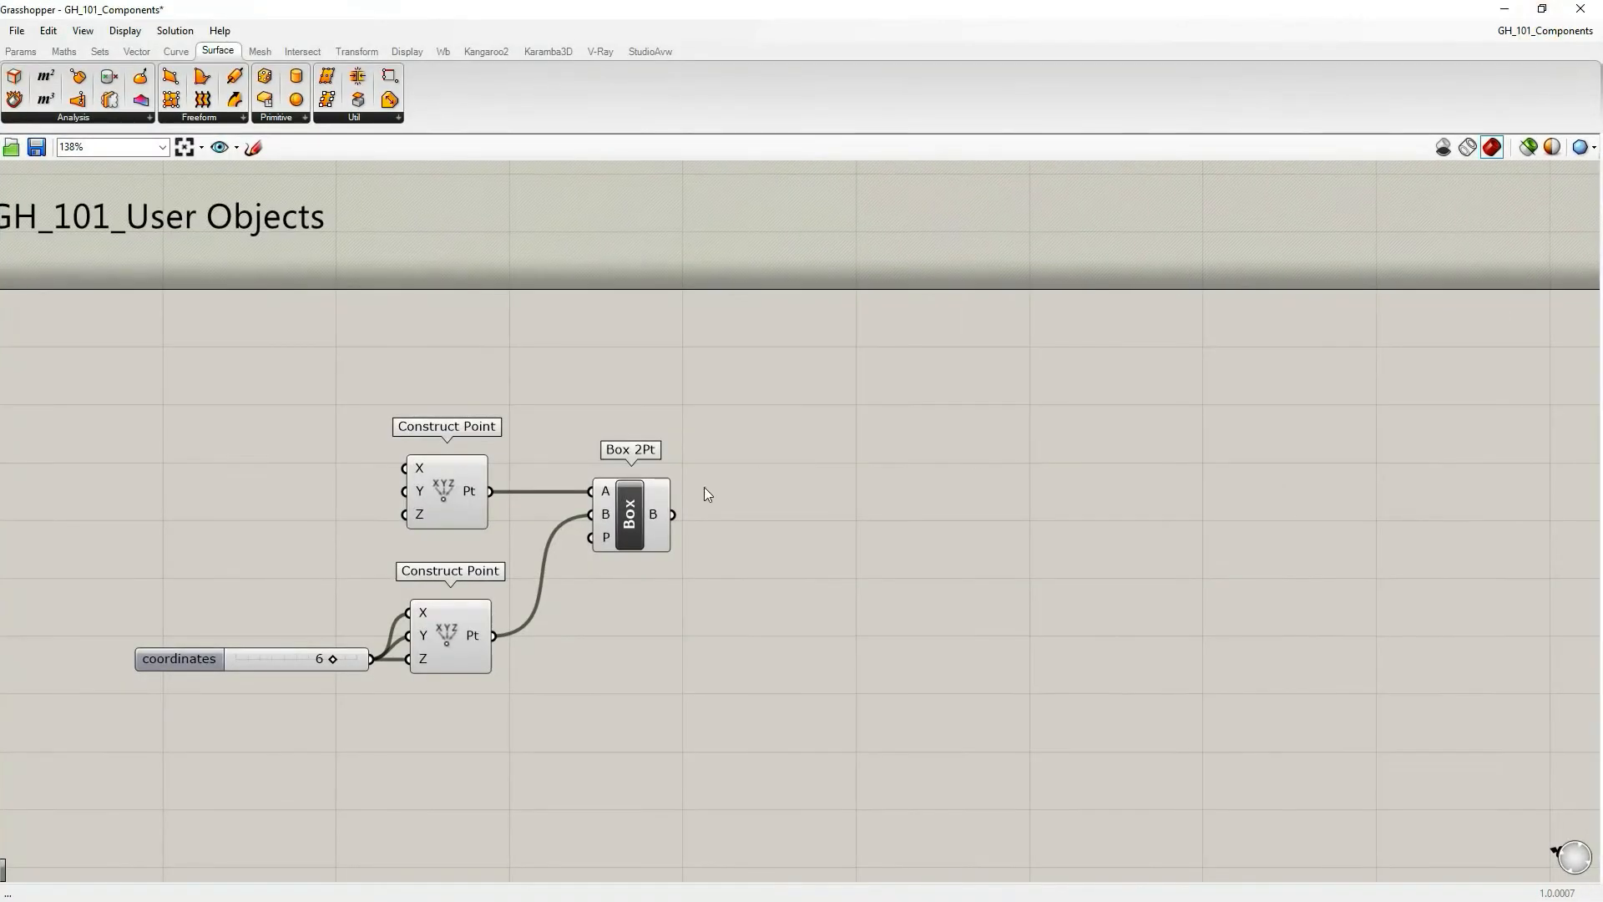
{"action": "right_click", "coordinate": [633, 531]}
{"action": "left_click", "coordinate": [815, 538]}
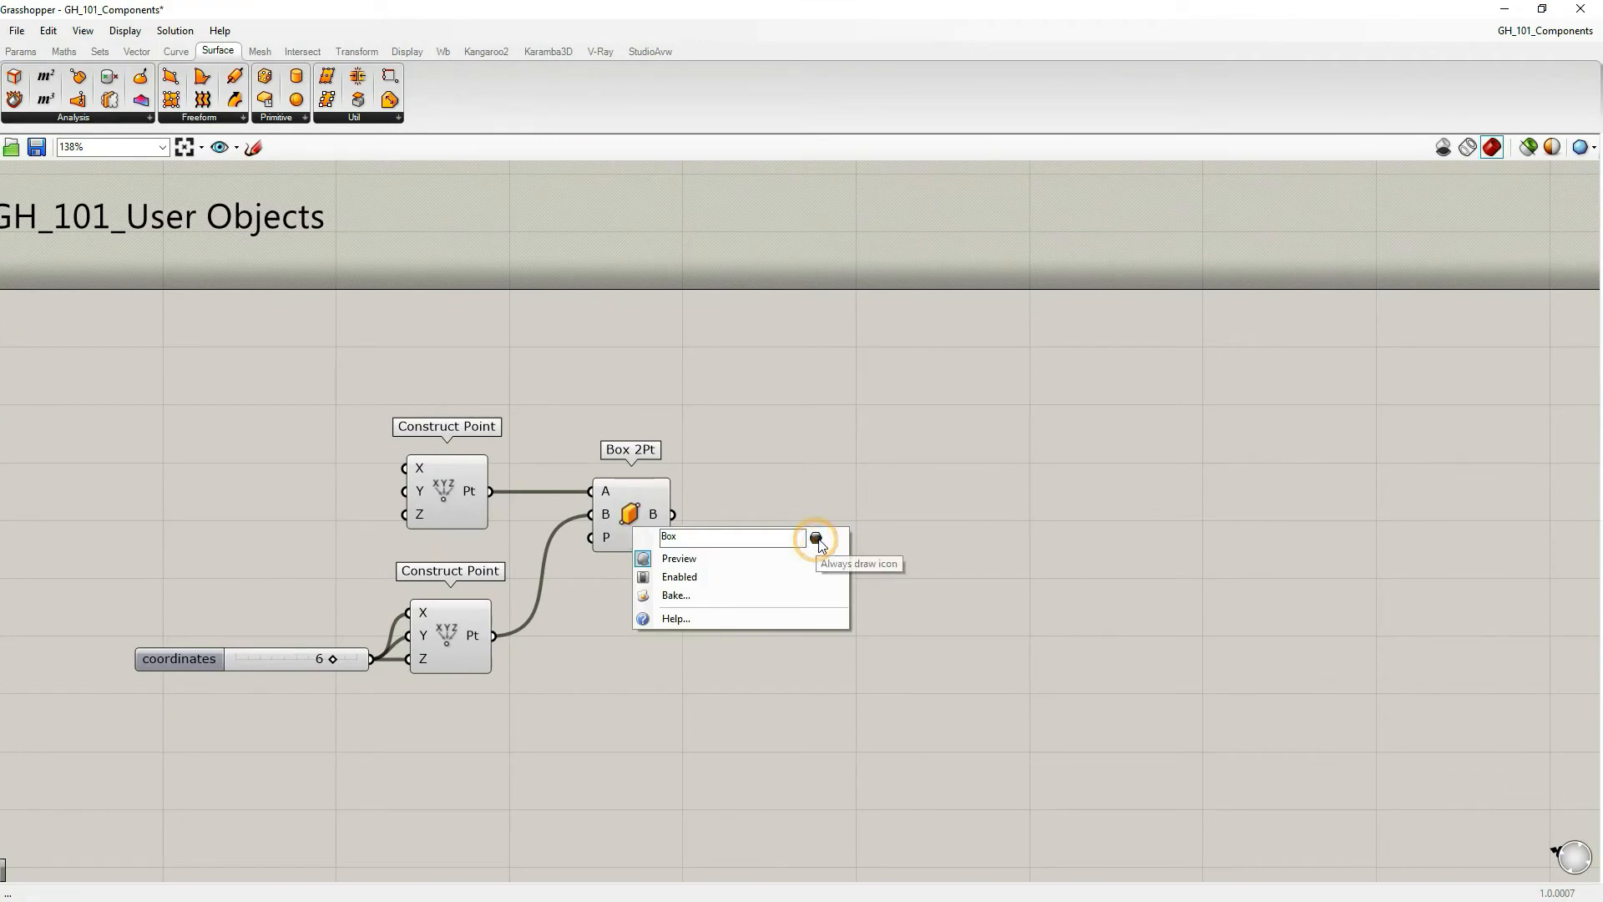
{"action": "left_click", "coordinate": [715, 472]}
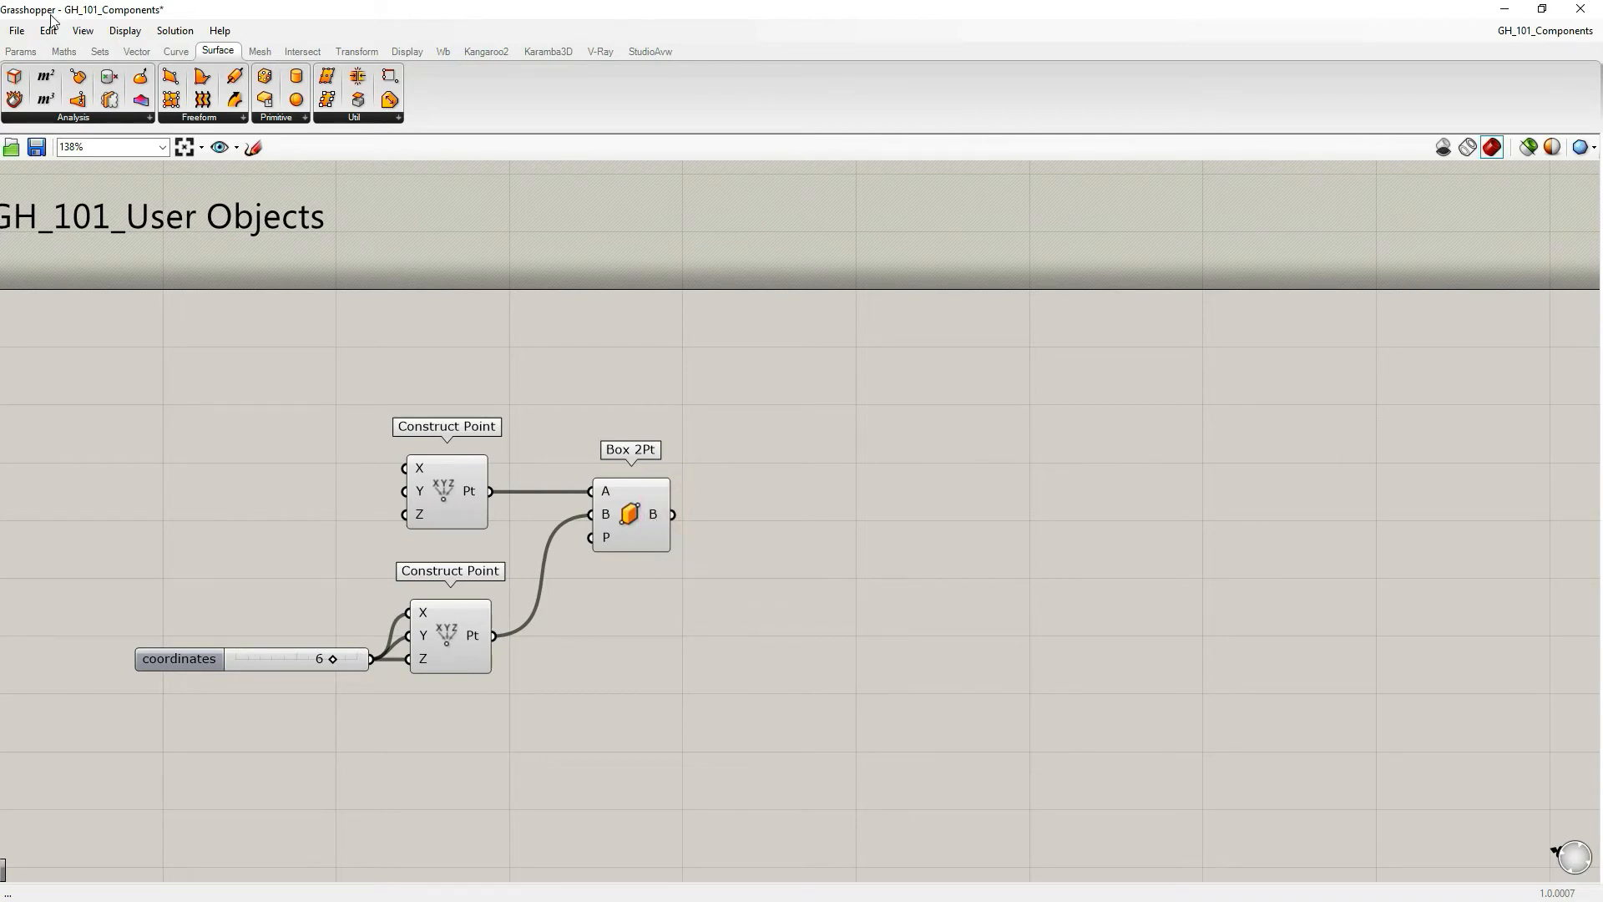
Add a Panel beside the Box 2Pt component, connect the B output to it and align it with the component
{"action": "left_click", "coordinate": [33, 58]}
{"action": "left_click_drag", "start_coordinate": [231, 99], "coordinate": [913, 552]}
{"action": "left_click_drag", "start_coordinate": [673, 515], "coordinate": [749, 531]}
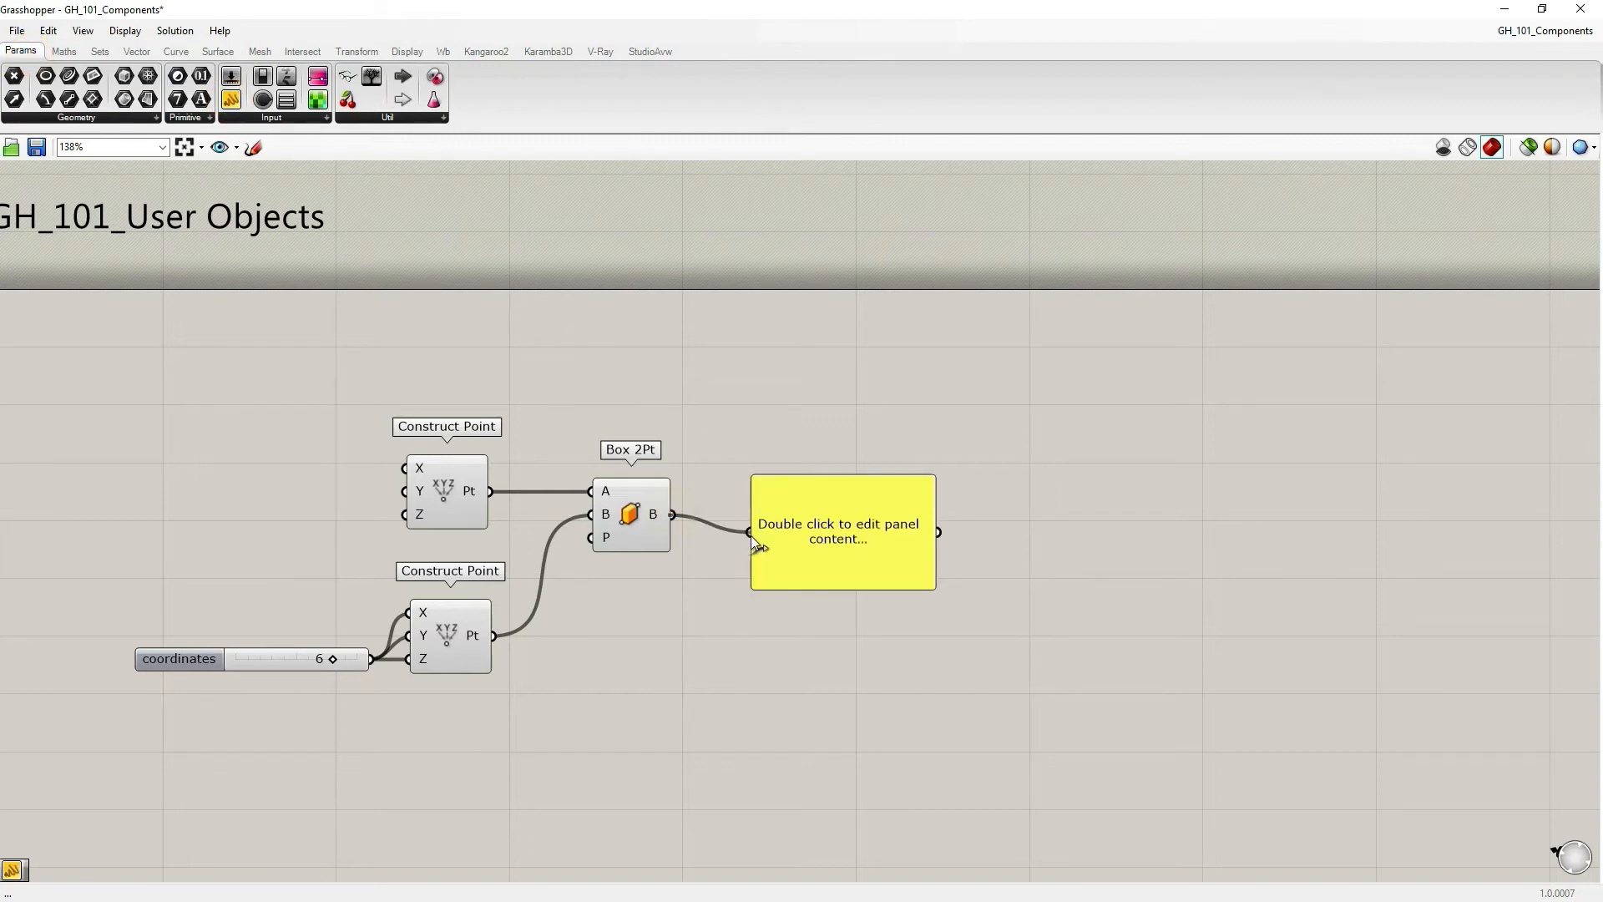
{"action": "left_click_drag", "start_coordinate": [862, 568], "coordinate": [826, 552]}
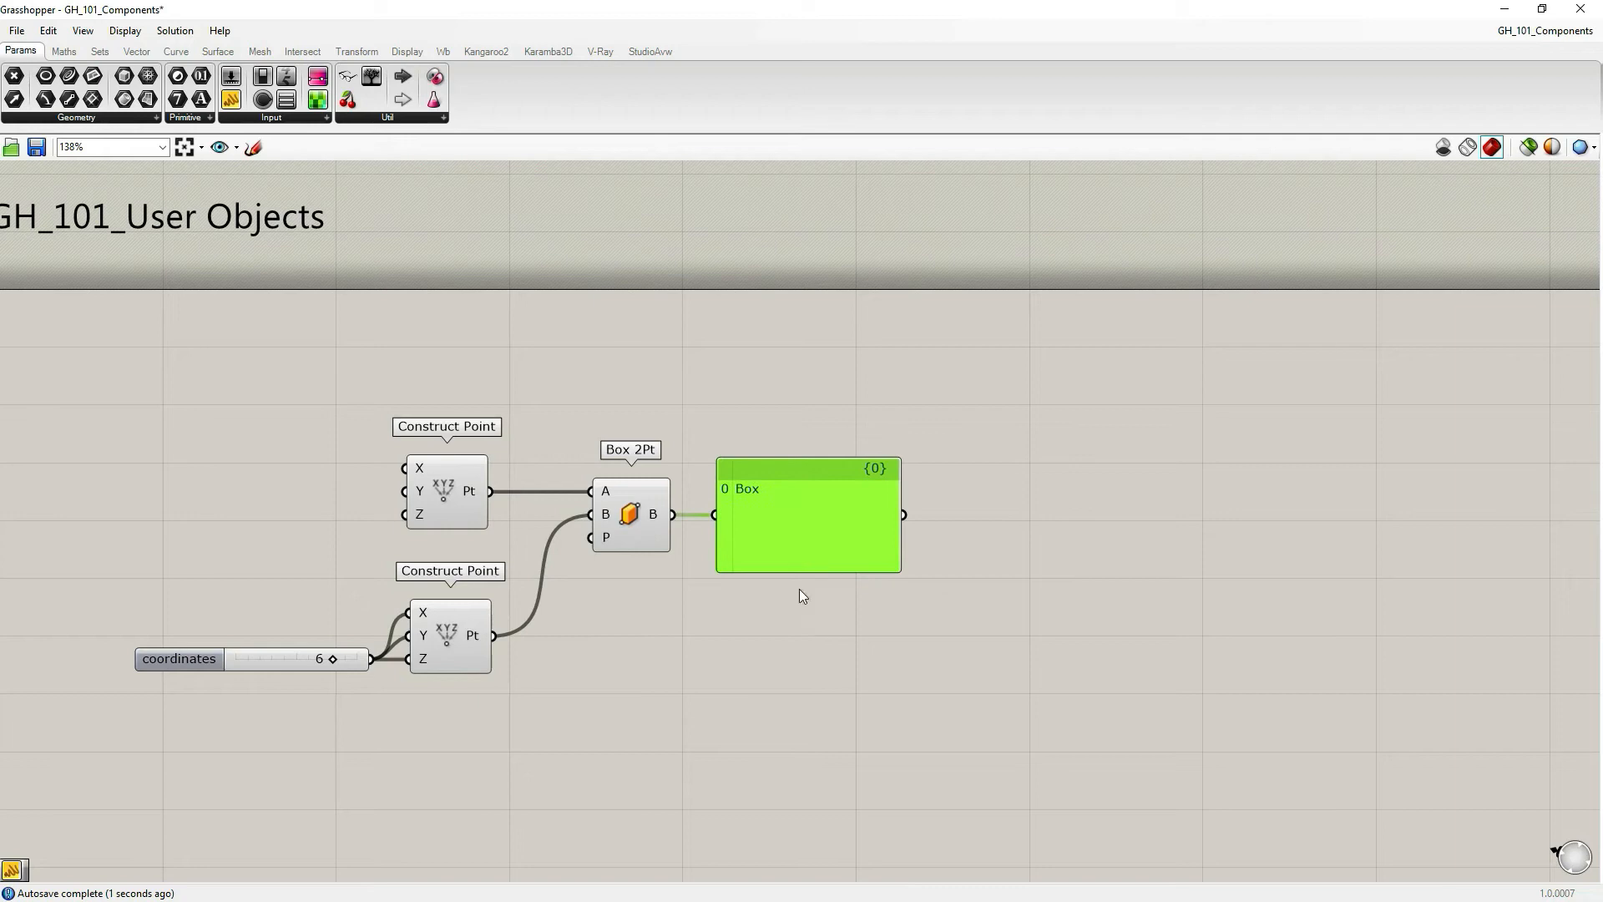
{"action": "left_click", "coordinate": [774, 619]}
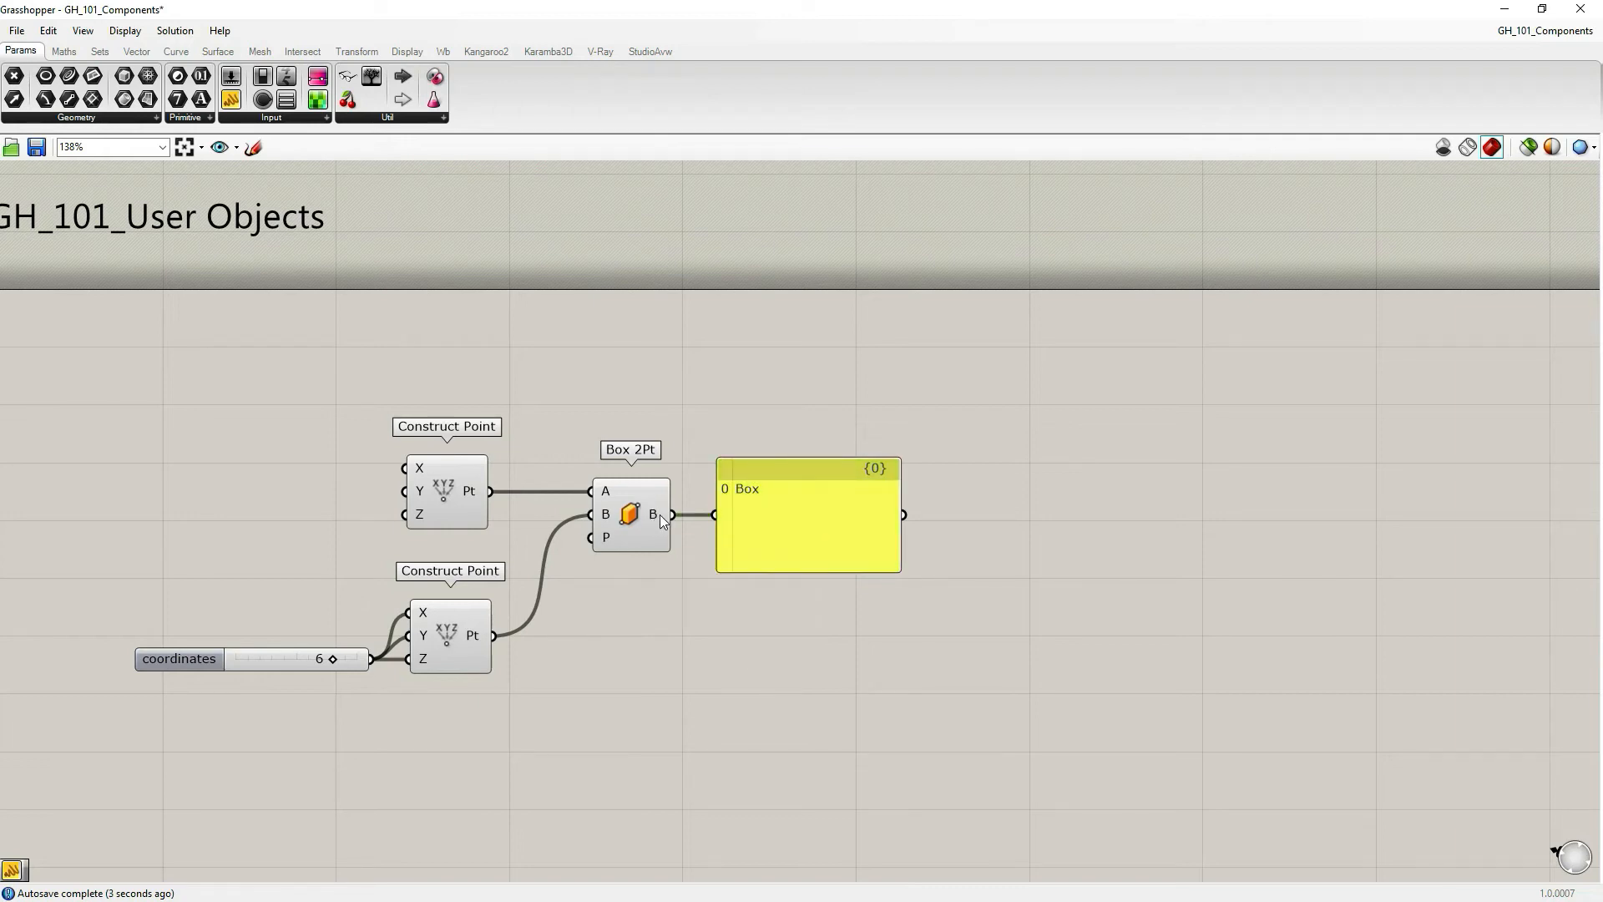
Examine the description and the context options of the Box 2Pt component's B output
{"action": "mouse_move", "coordinate": [661, 514]}
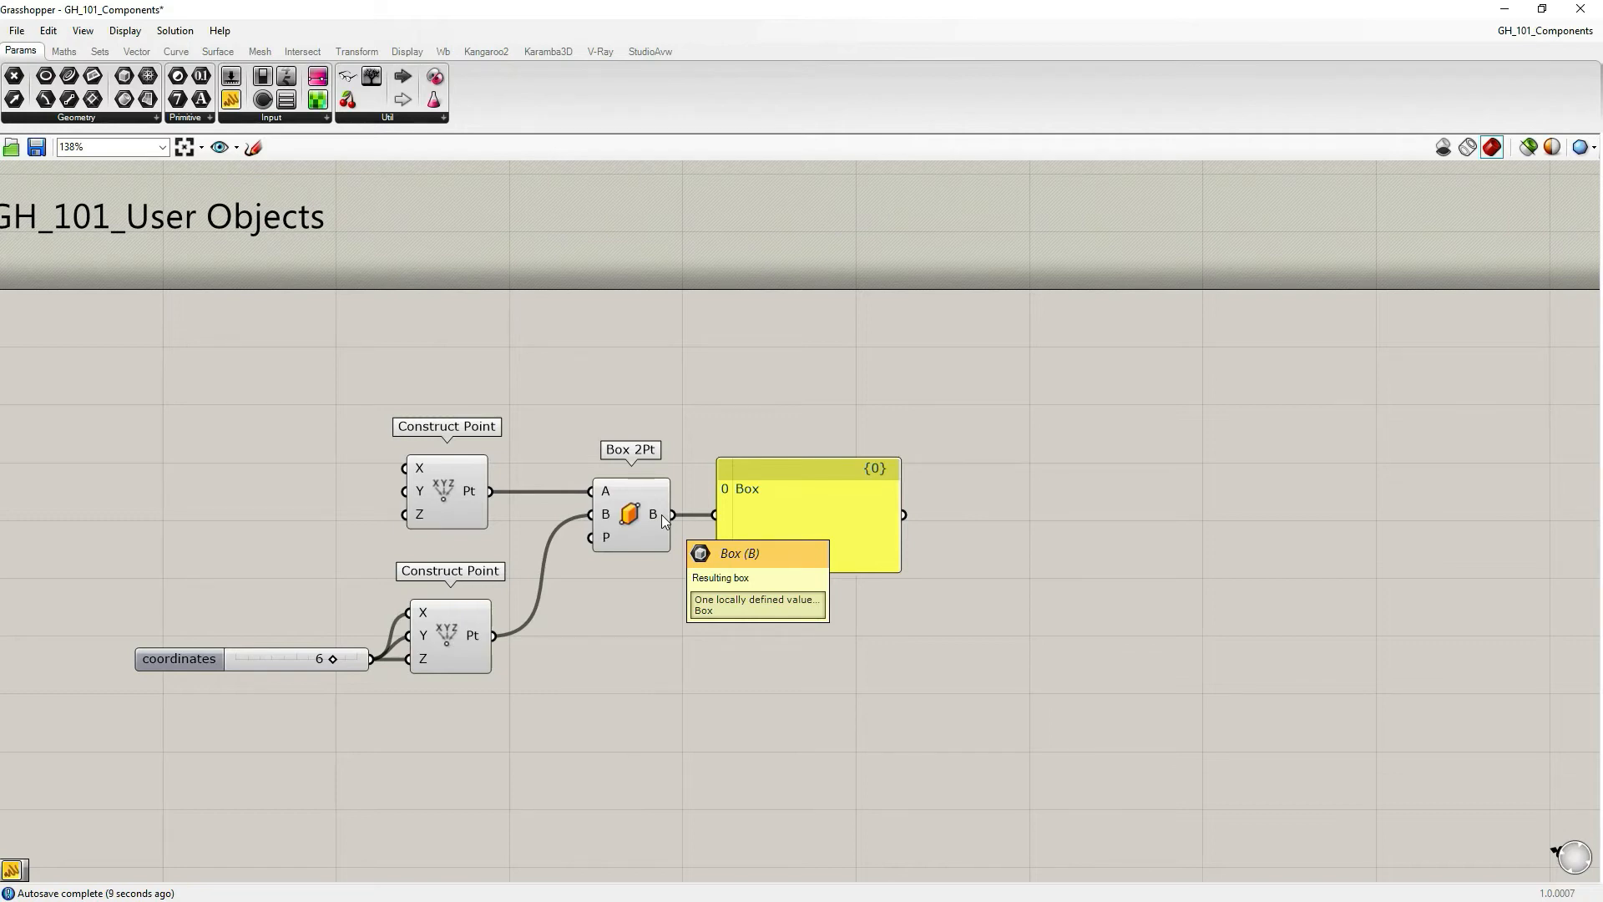
{"action": "right_click", "coordinate": [657, 515]}
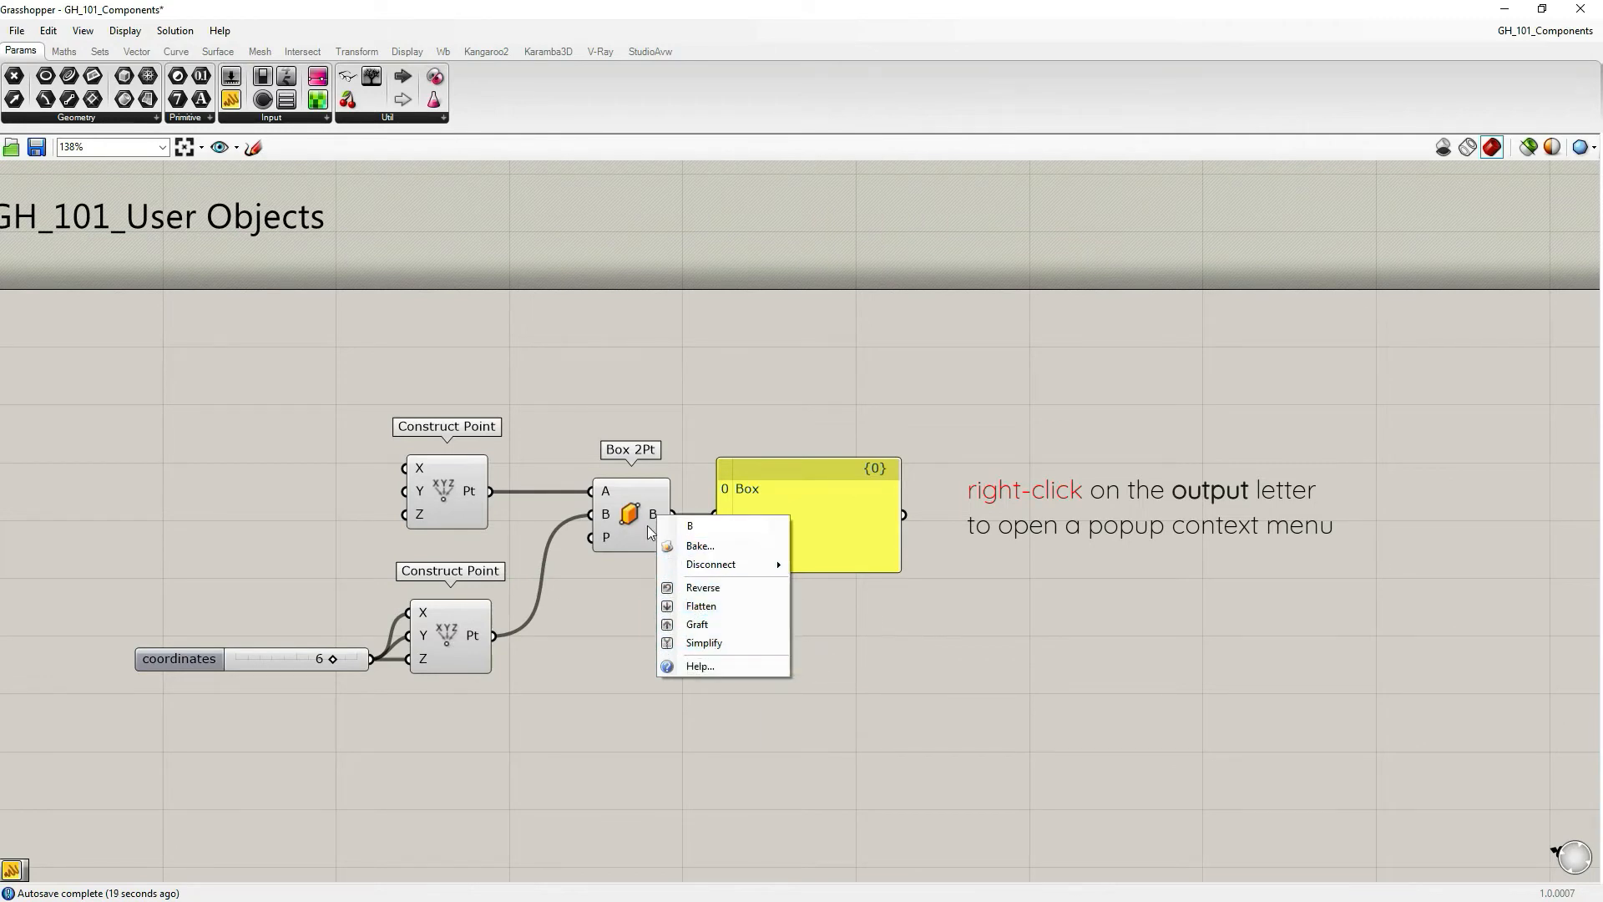
{"action": "left_click", "coordinate": [625, 611]}
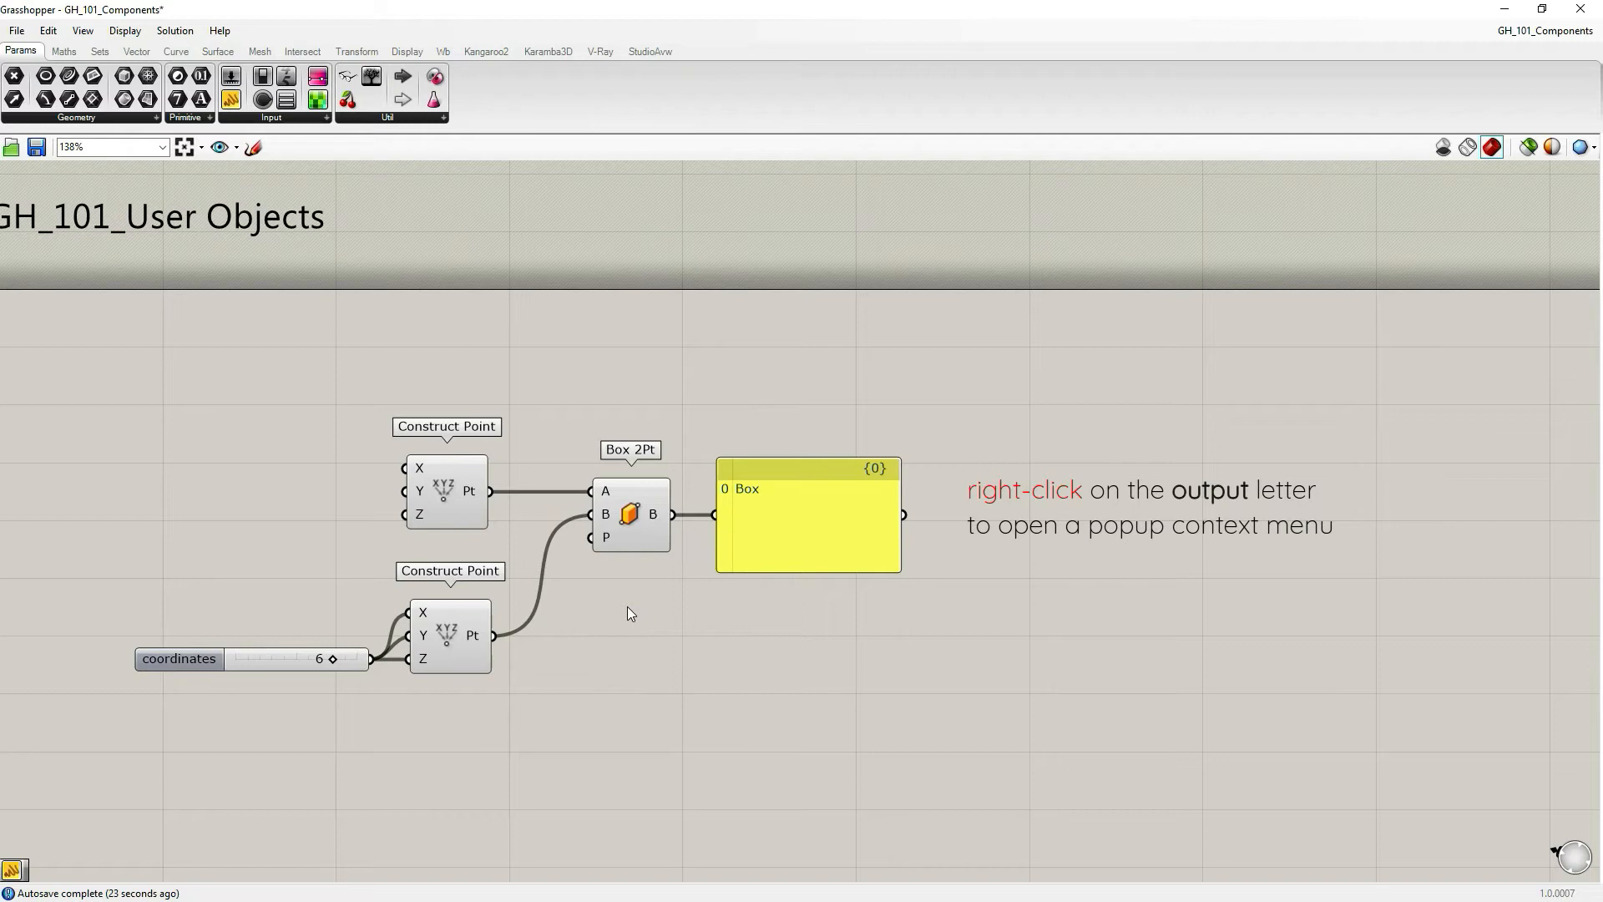
Rename the Box 2Pt component's B output to Box
{"action": "right_click", "coordinate": [653, 514]}
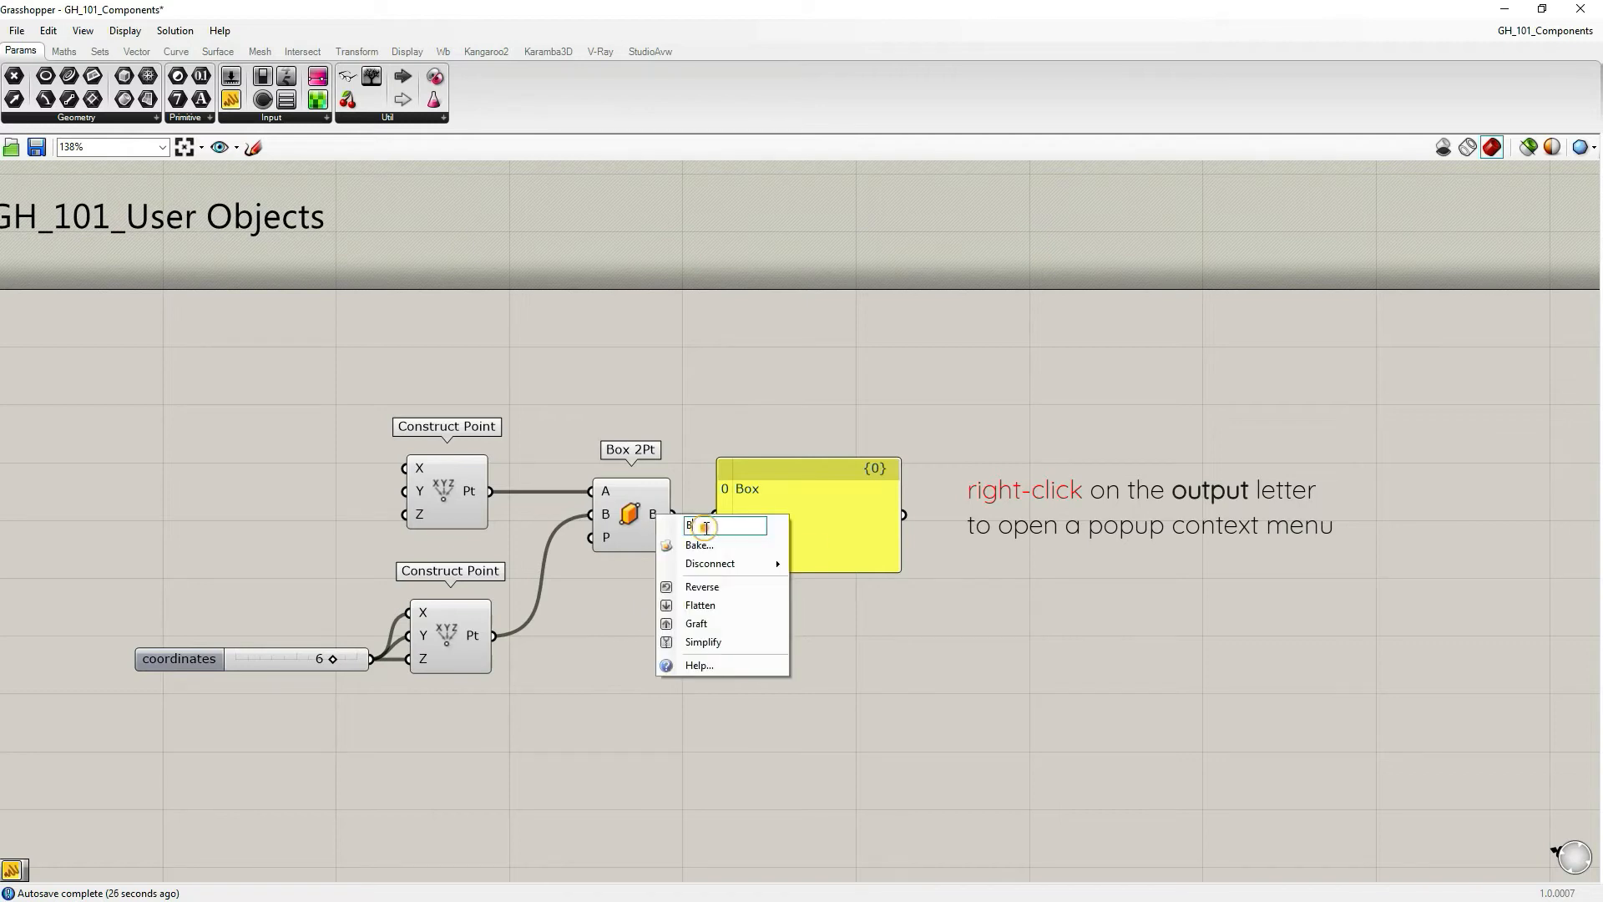
{"action": "type", "text": "ox"}
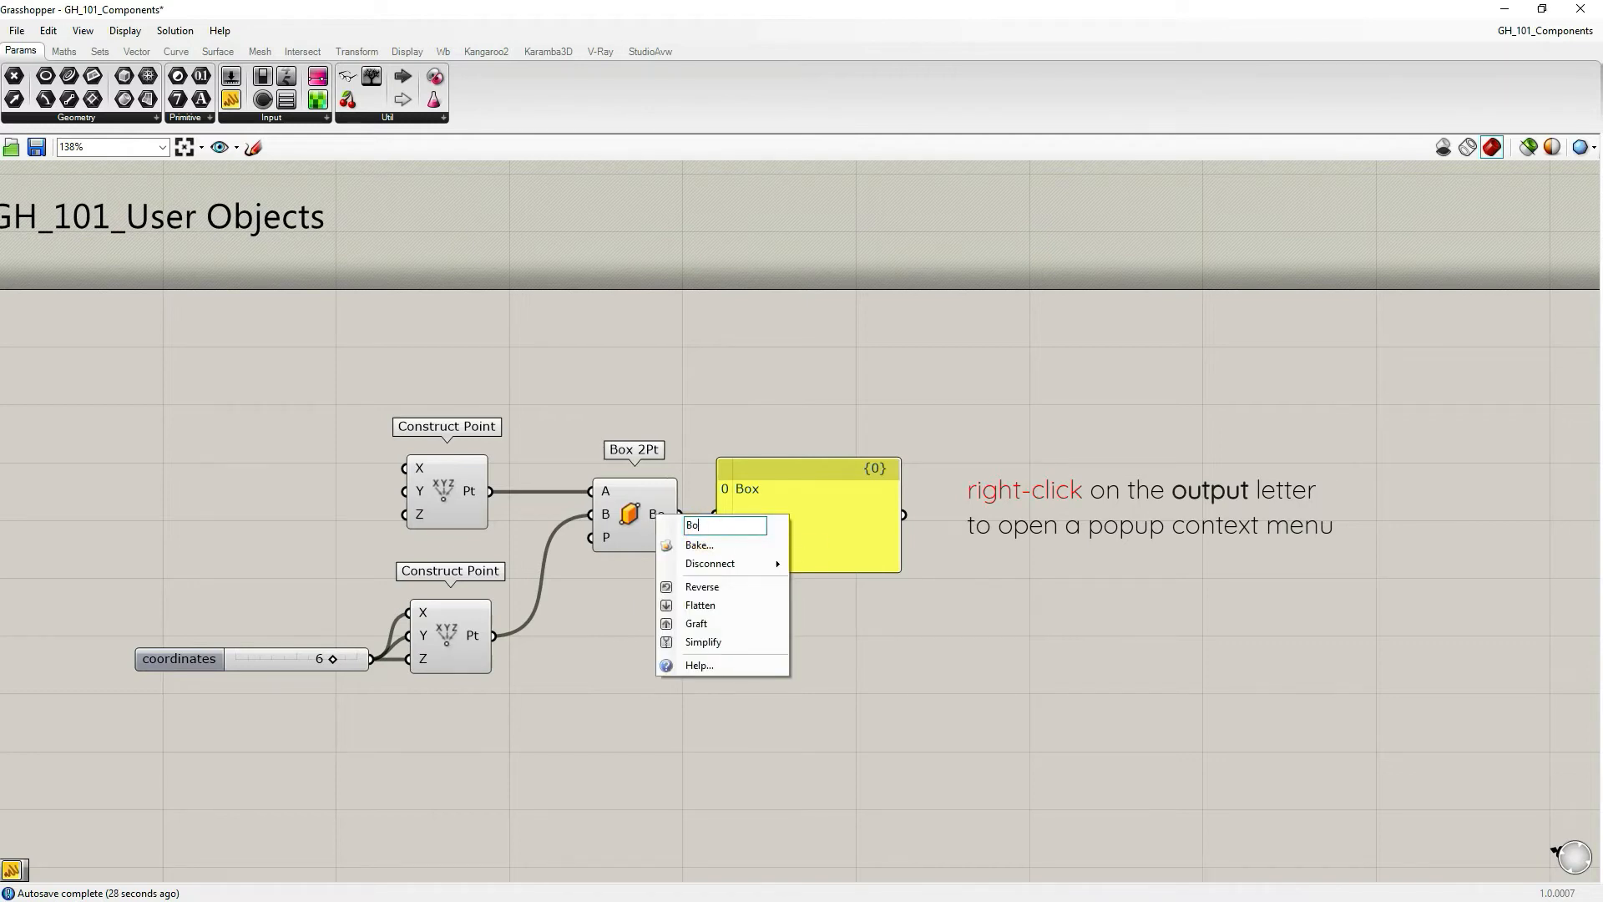
{"action": "left_click", "coordinate": [945, 698]}
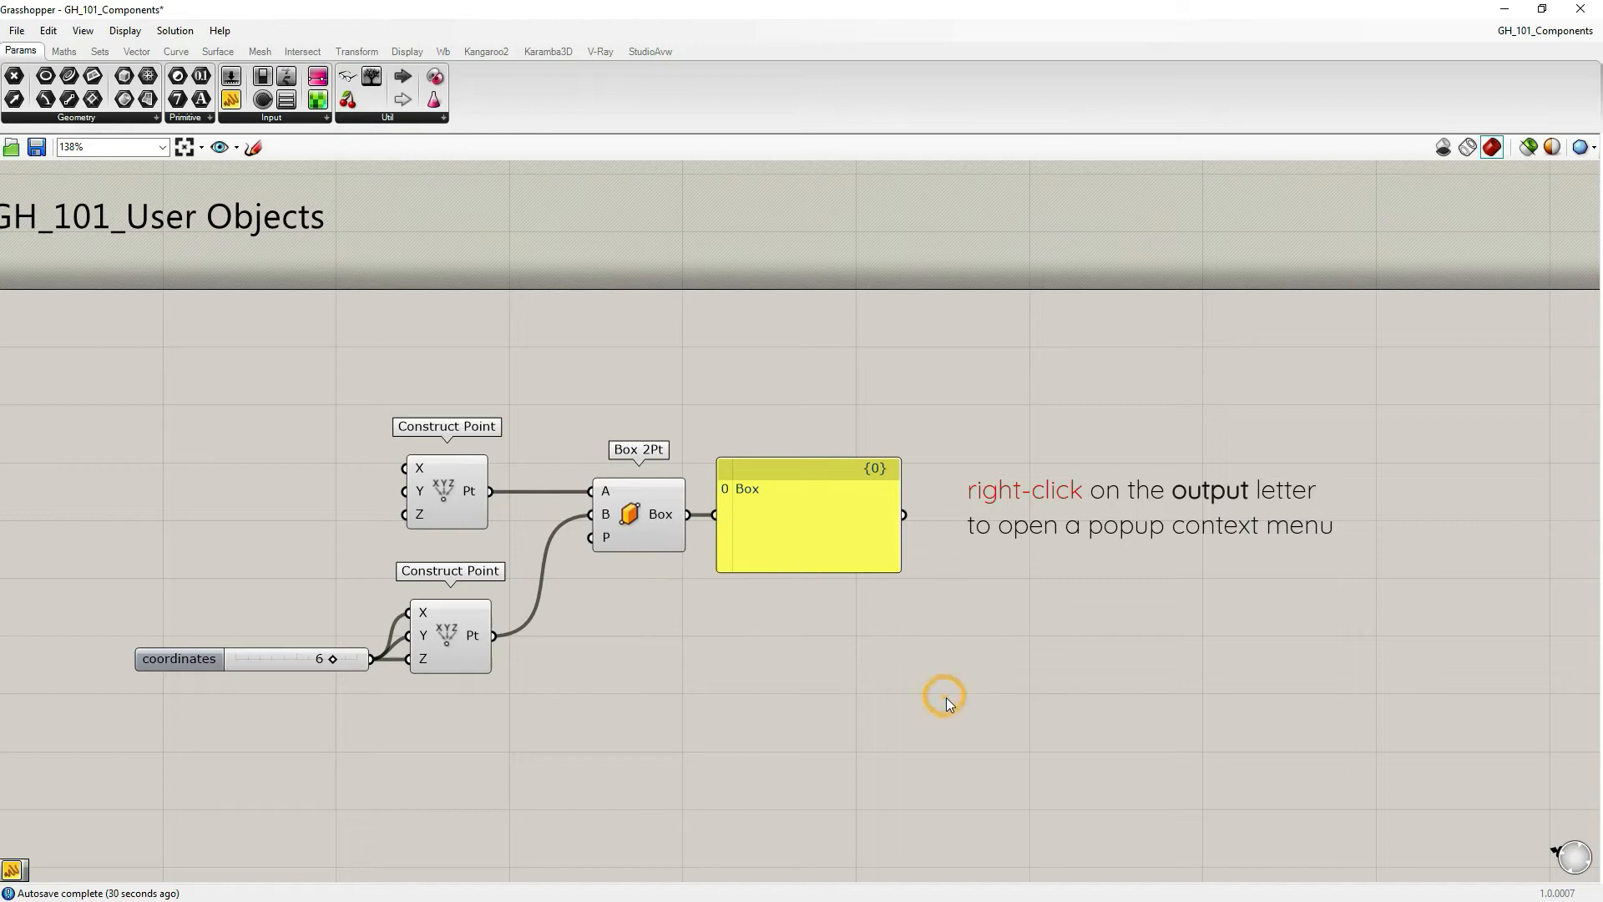
Rename the Box 2Pt component's A input to A Point and adjust the spacing between the component and the Panel
{"action": "right_click", "coordinate": [604, 488]}
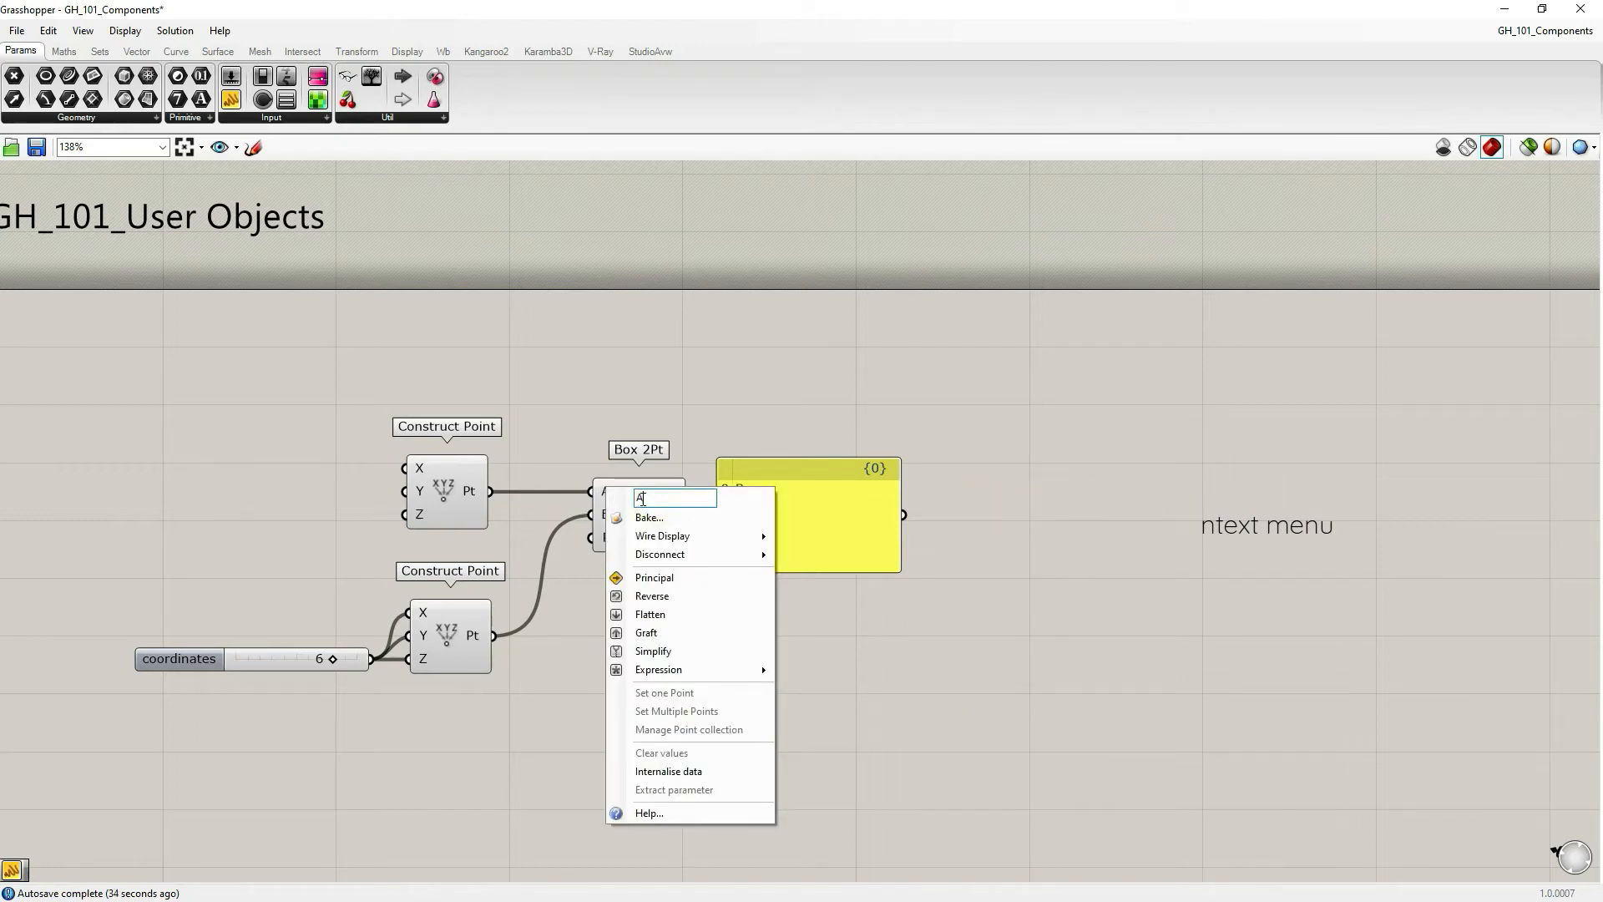
{"action": "type", "text": "Point"}
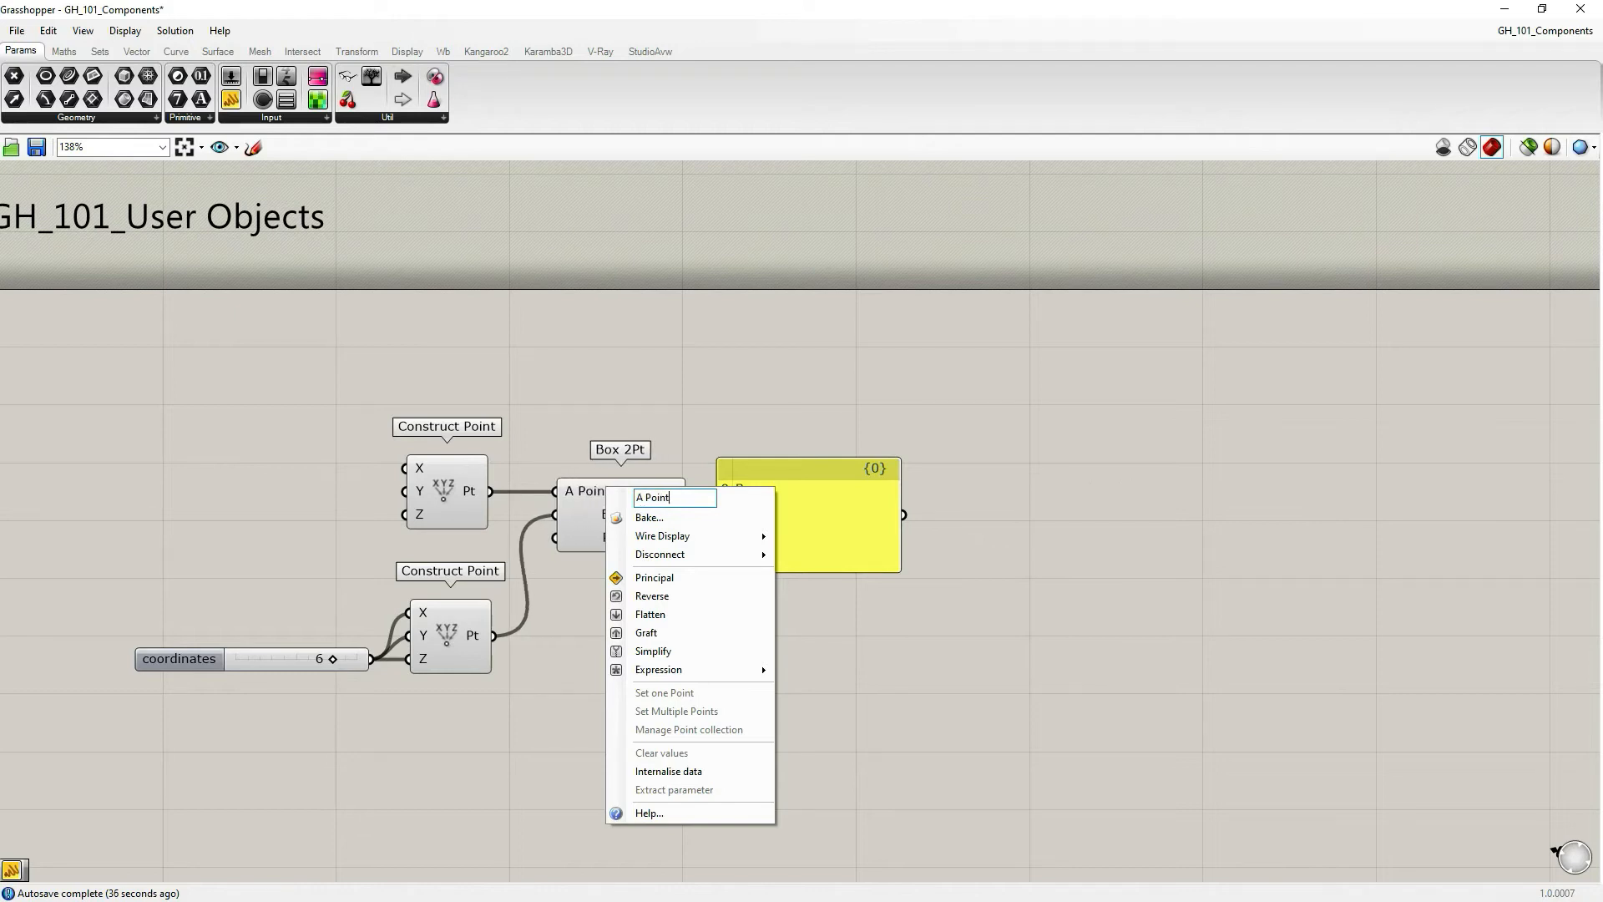
{"action": "left_click", "coordinate": [670, 378]}
{"action": "left_click_drag", "start_coordinate": [793, 528], "coordinate": [800, 526]}
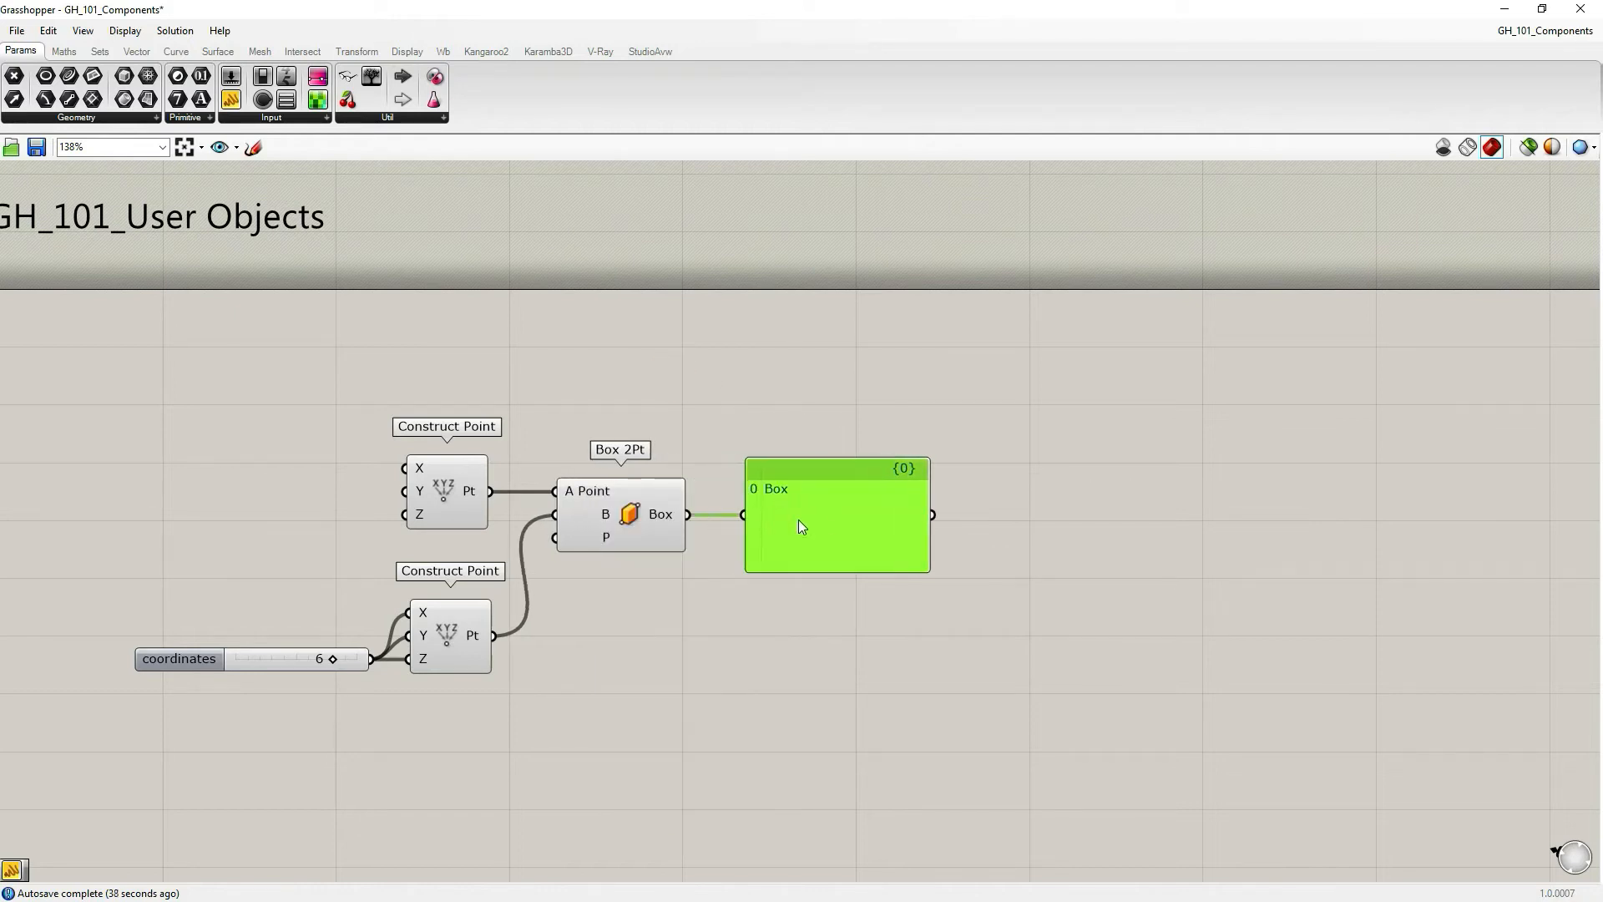
{"action": "mouse_move", "coordinate": [668, 537]}
{"action": "left_mouse_down"}
{"action": "mouse_move", "coordinate": [688, 538]}
{"action": "mouse_move", "coordinate": [663, 532]}
{"action": "left_mouse_up"}
{"action": "left_click_drag", "start_coordinate": [773, 543], "coordinate": [743, 545]}
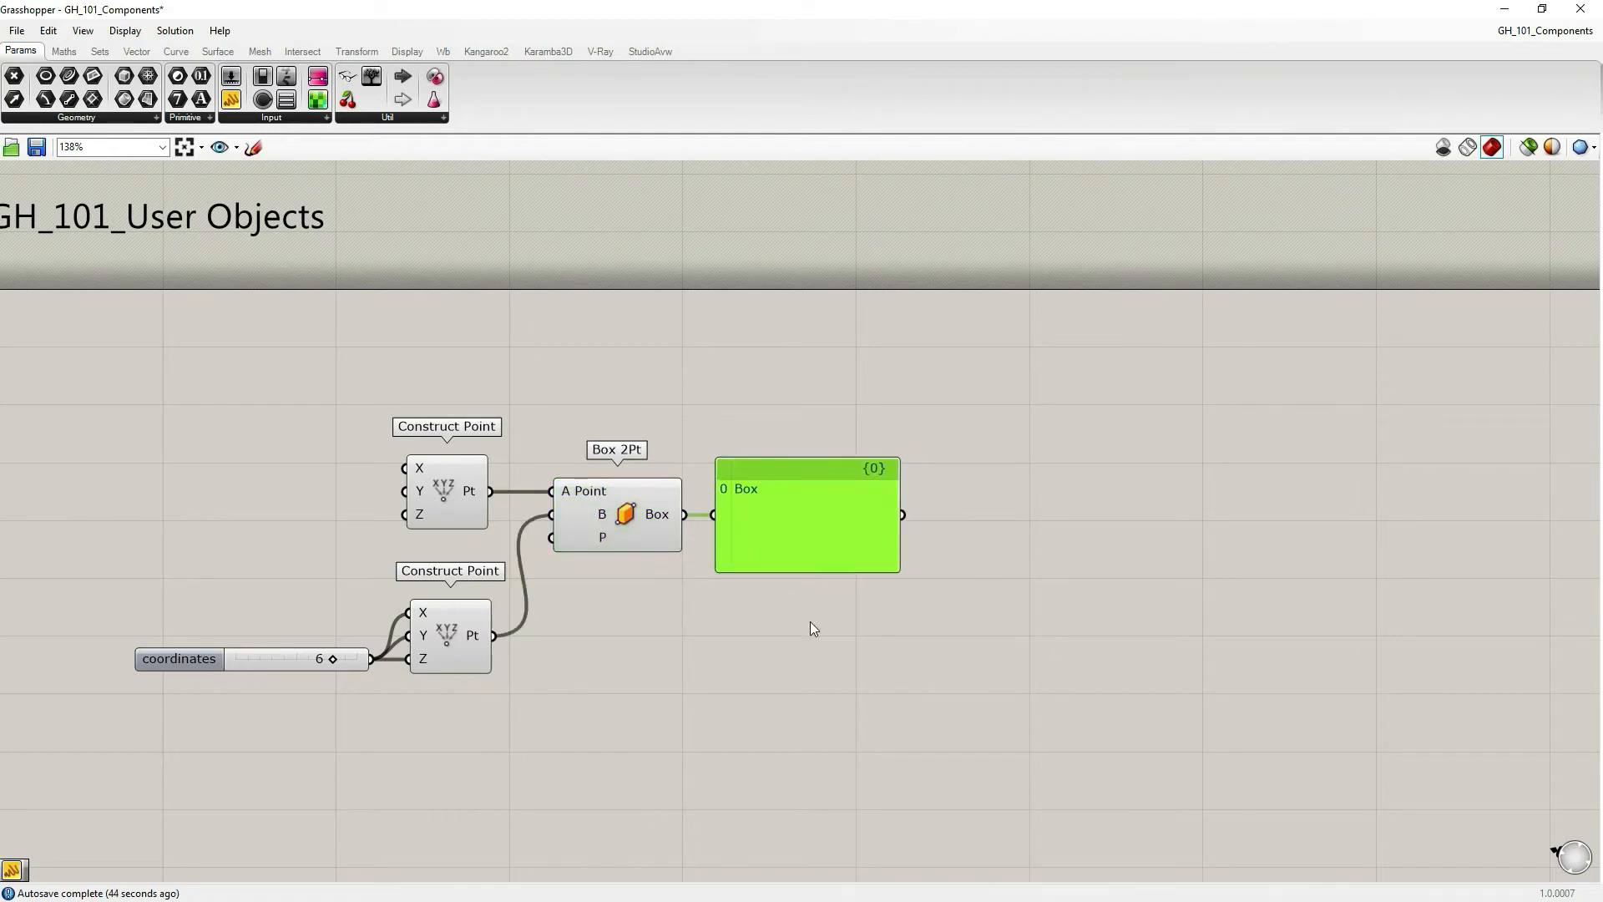
Shorten the Box 2Pt component's first input name back to A and its output name back to B
{"action": "right_click", "coordinate": [592, 498]}
{"action": "left_click_drag", "start_coordinate": [682, 499], "coordinate": [650, 499]}
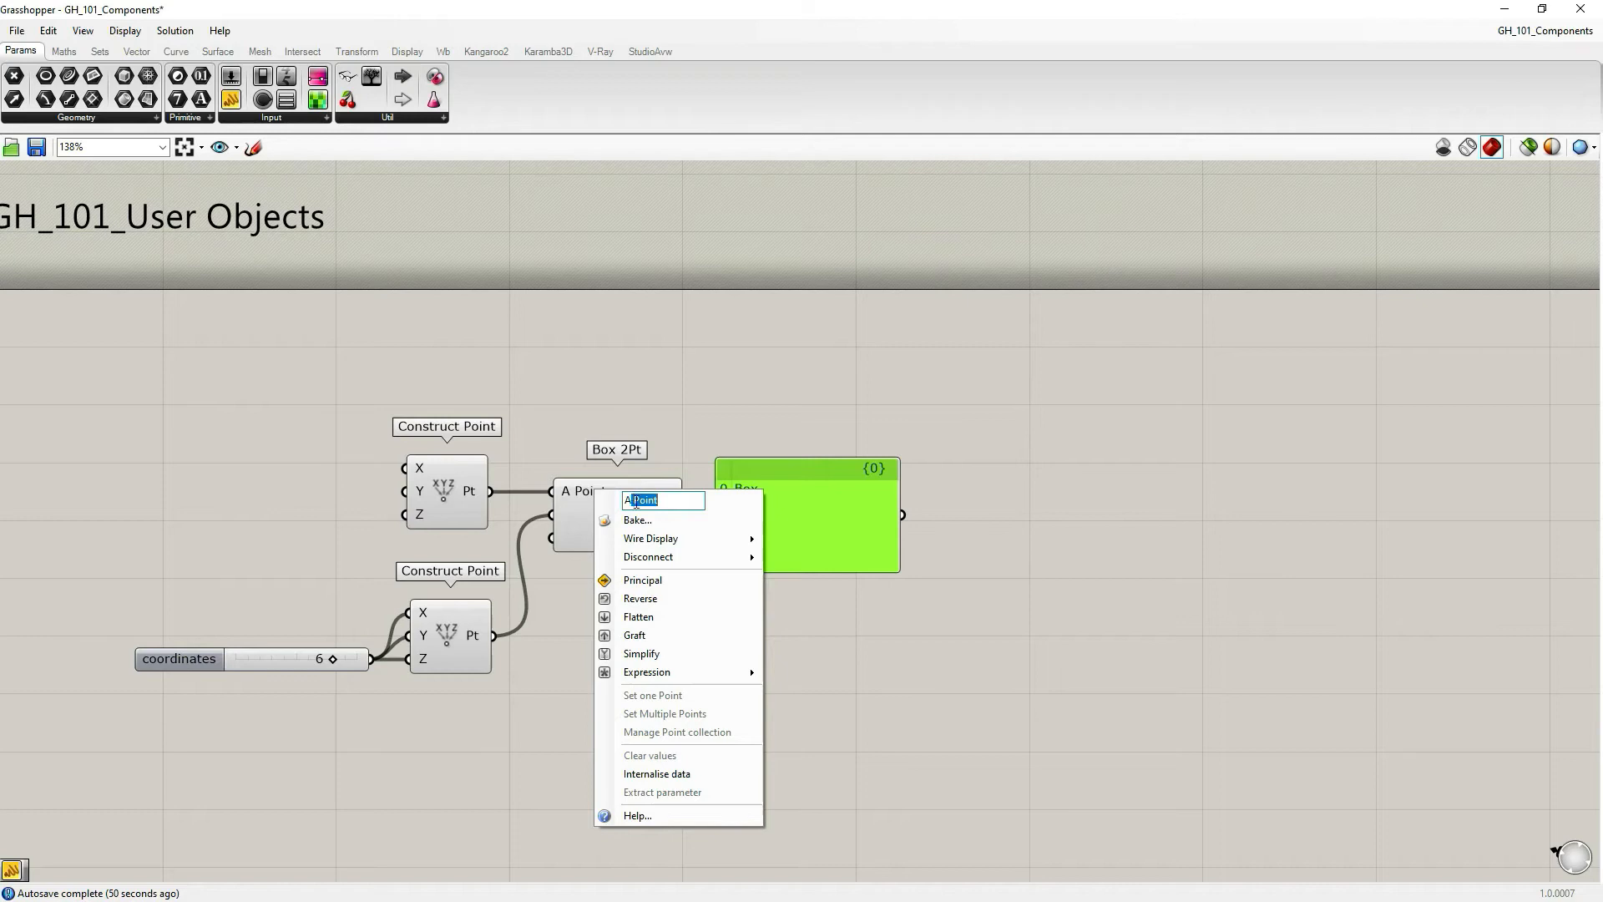
{"action": "key", "text": "BackSpace"}
{"action": "left_click", "coordinate": [683, 442]}
{"action": "right_click", "coordinate": [657, 522]}
{"action": "left_click_drag", "start_coordinate": [709, 526], "coordinate": [691, 527]}
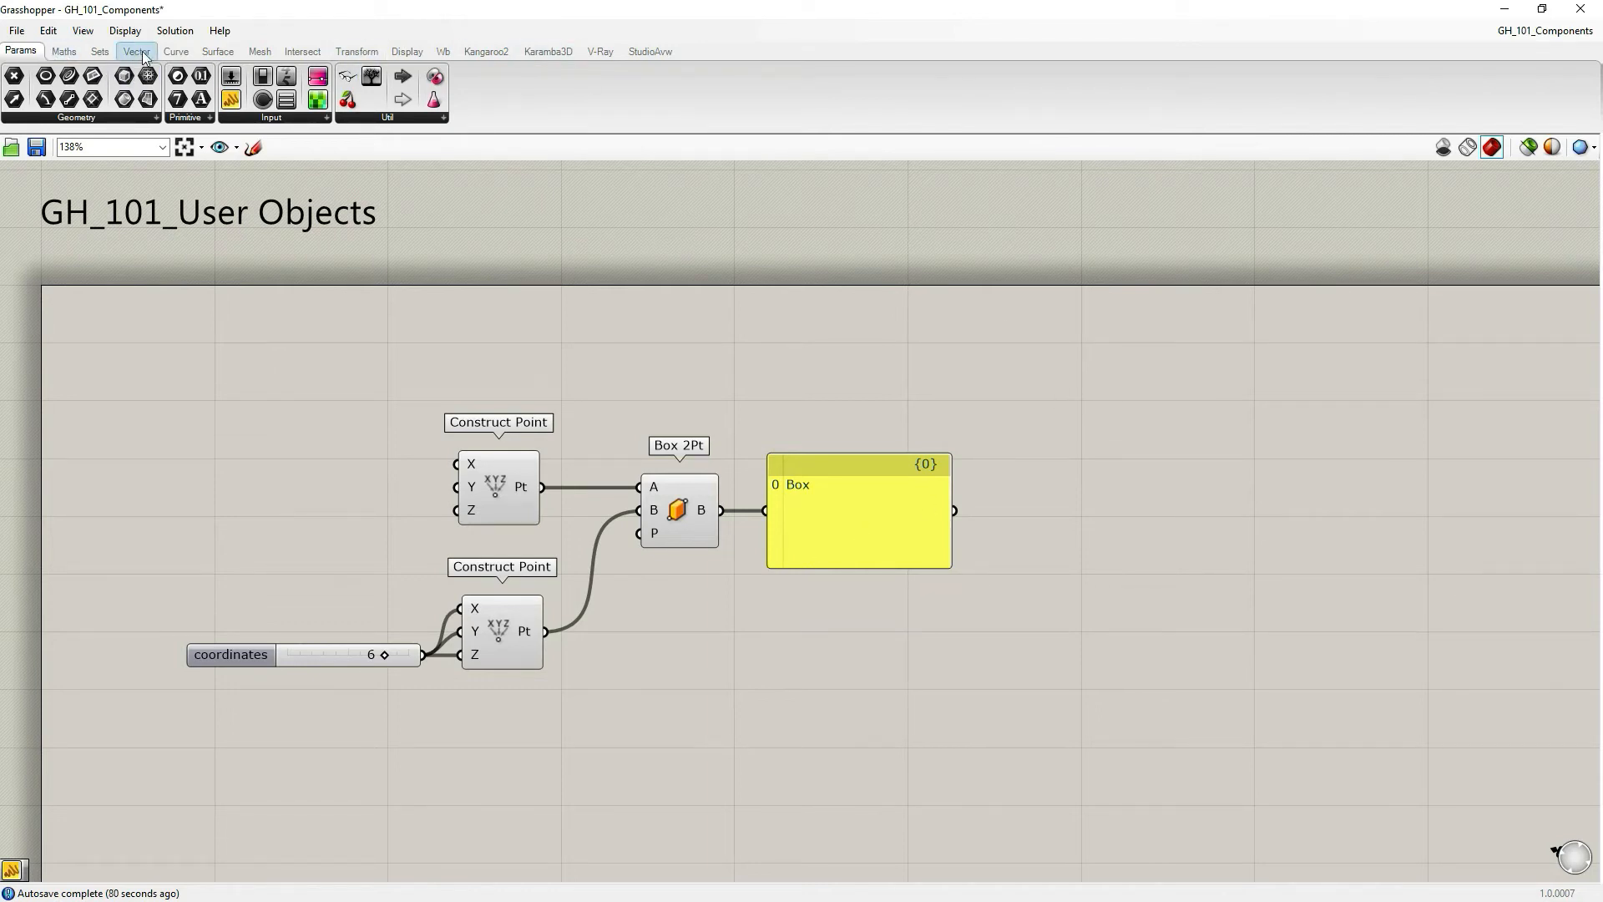
Place a Custom Preview component on the canvas below the Panel
{"action": "left_click", "coordinate": [415, 56]}
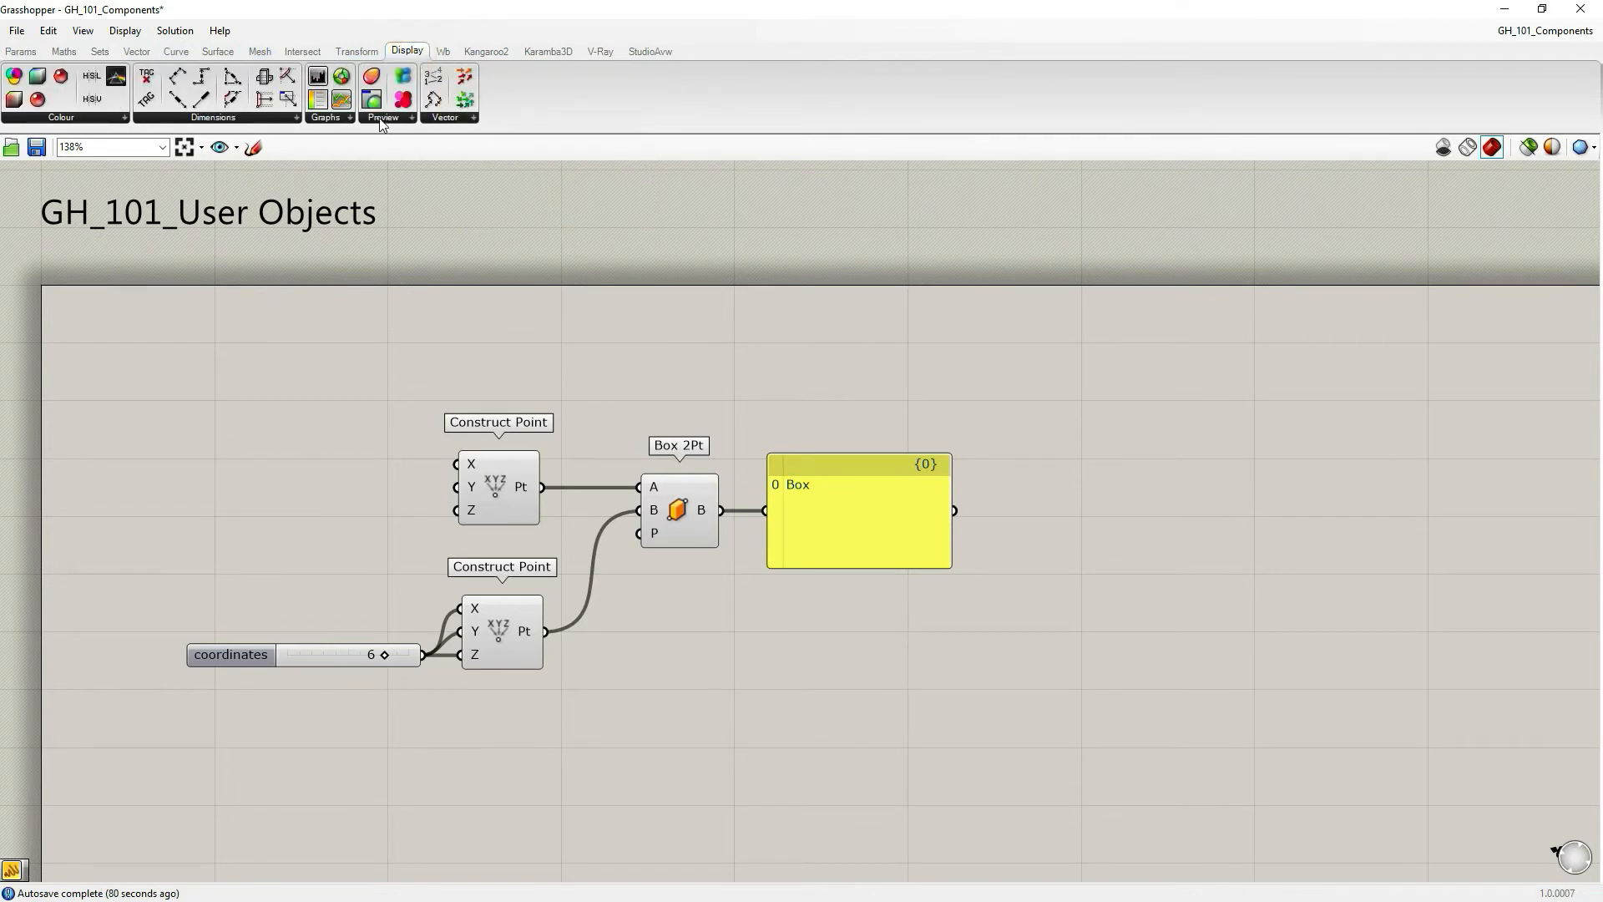
{"action": "left_click_drag", "start_coordinate": [372, 102], "coordinate": [773, 714]}
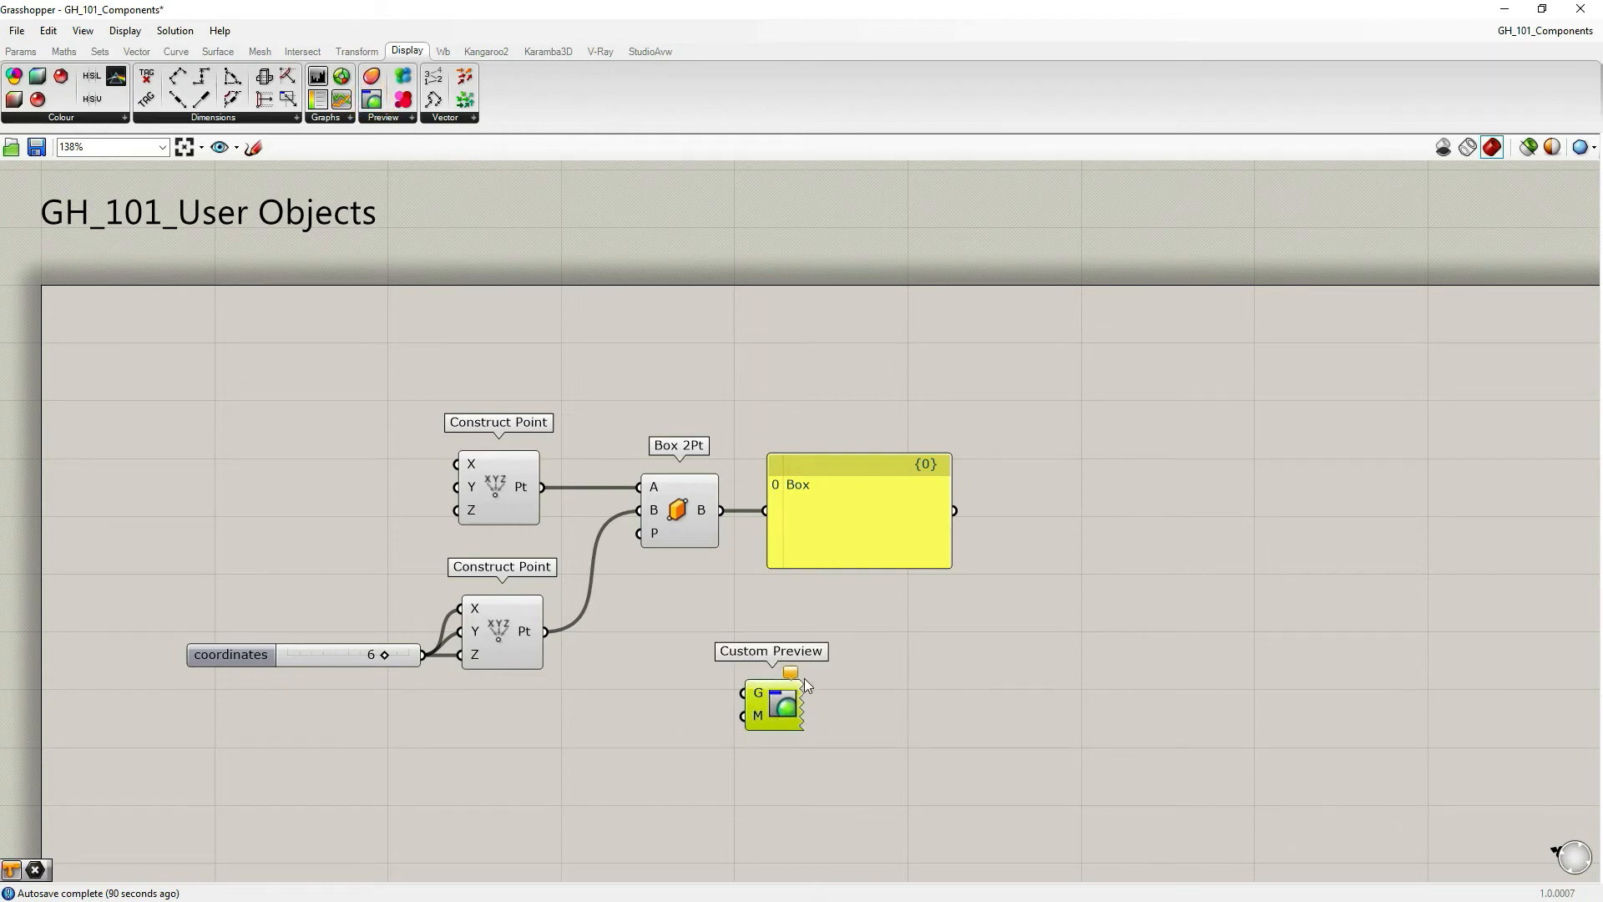
{"action": "right_click_drag", "start_coordinate": [814, 710], "coordinate": [855, 684]}
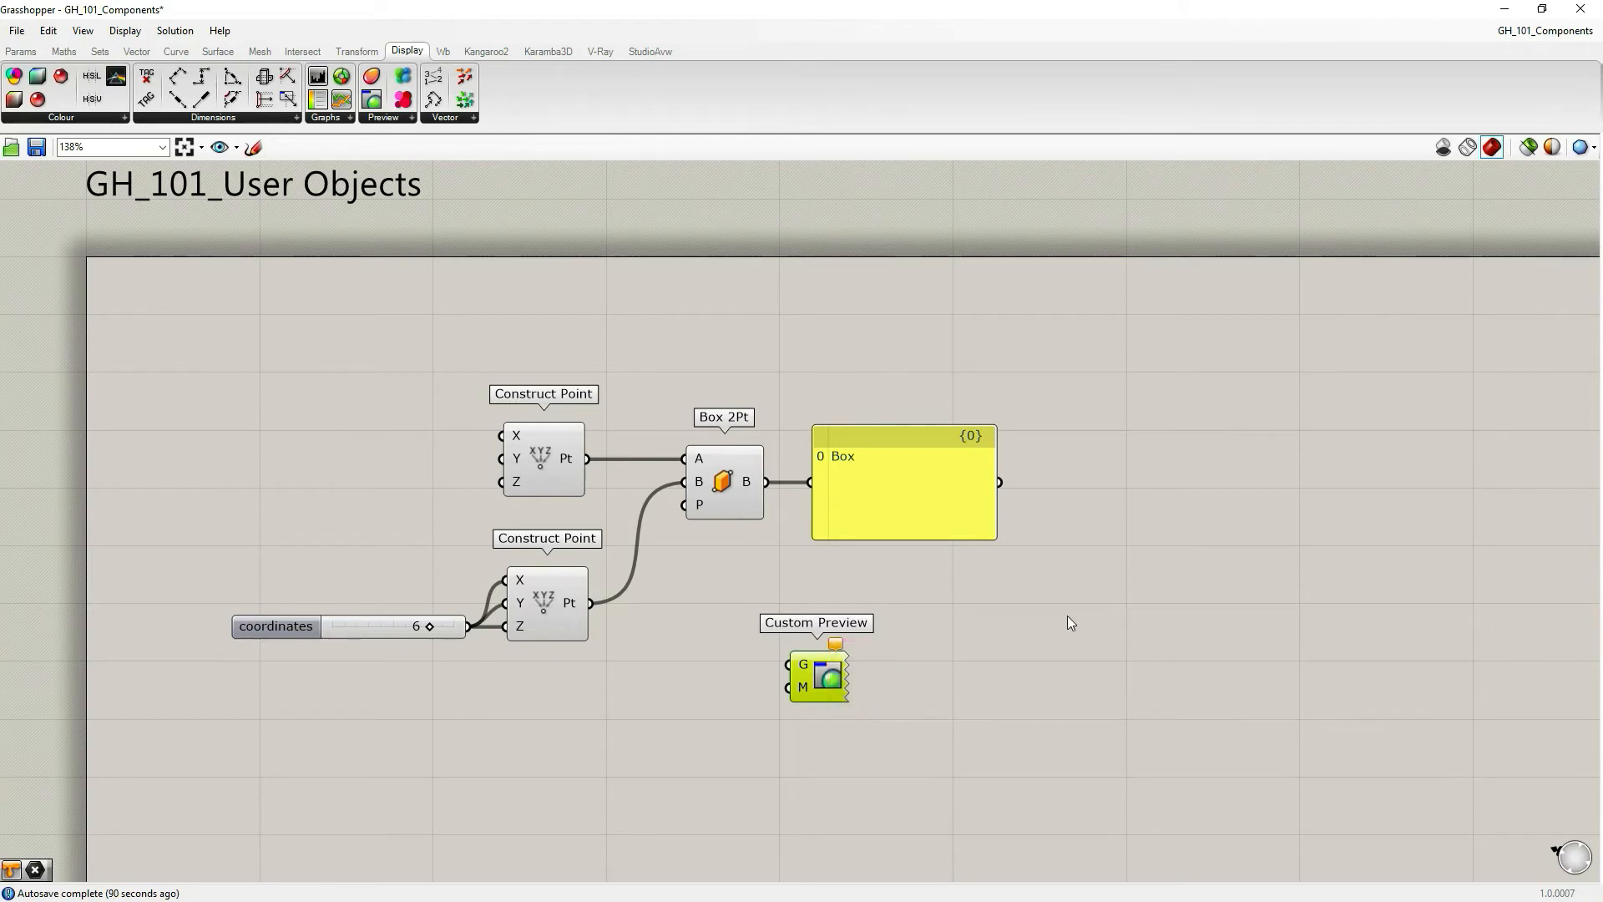
Restore the Grasshopper window beside the Rhino viewport and connect the Box 2Pt B output to the Custom Preview's G input
{"action": "left_click", "coordinate": [1541, 11]}
{"action": "scroll", "coordinate": [1052, 500], "scroll_direction": "down", "scroll_amount": 3}
{"action": "scroll", "coordinate": [1274, 629], "scroll_direction": "up", "scroll_amount": 2}
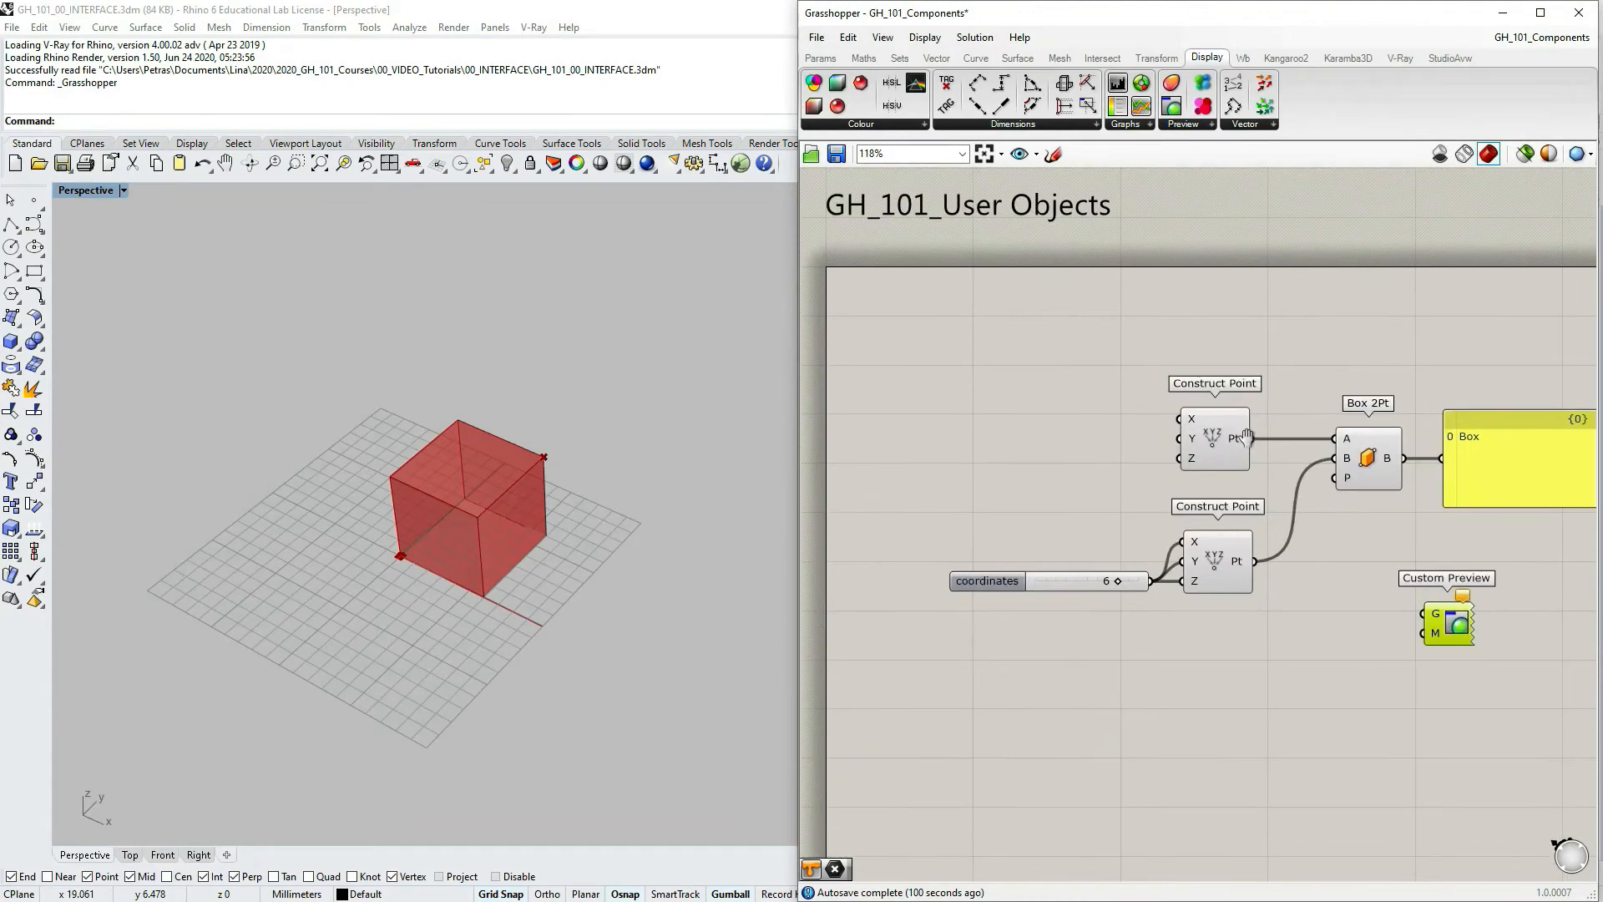
{"action": "mouse_move", "coordinate": [1405, 458]}
{"action": "left_mouse_down"}
{"action": "mouse_move", "coordinate": [1390, 561]}
{"action": "mouse_move", "coordinate": [1415, 616]}
{"action": "mouse_move", "coordinate": [1411, 480]}
{"action": "left_mouse_up"}
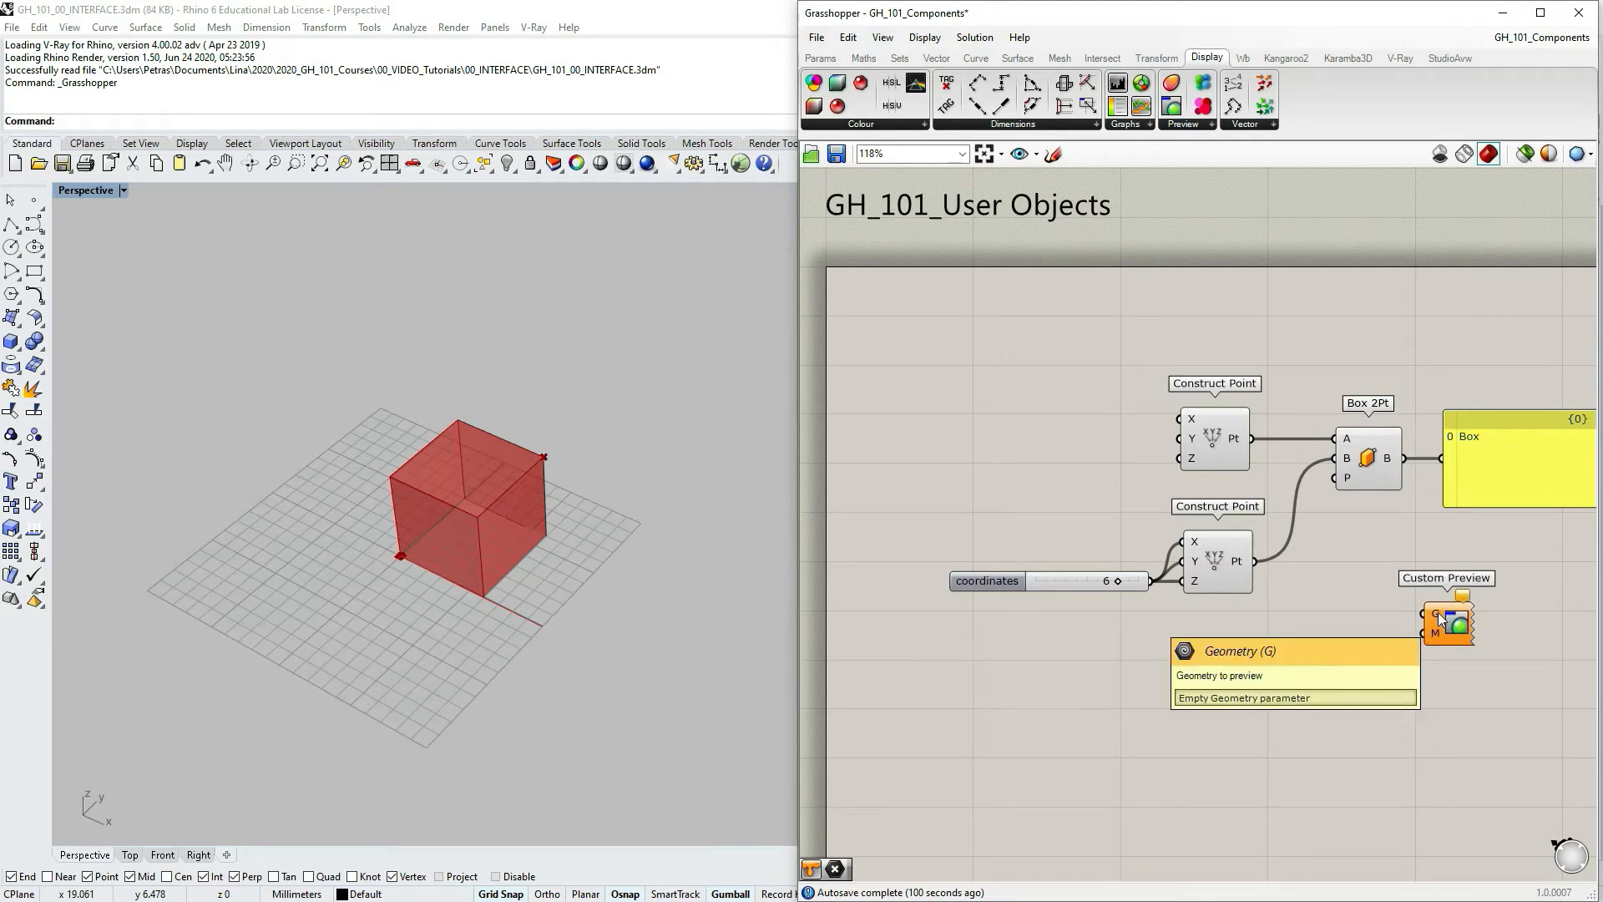
{"action": "left_click_drag", "start_coordinate": [1405, 458], "coordinate": [1423, 613]}
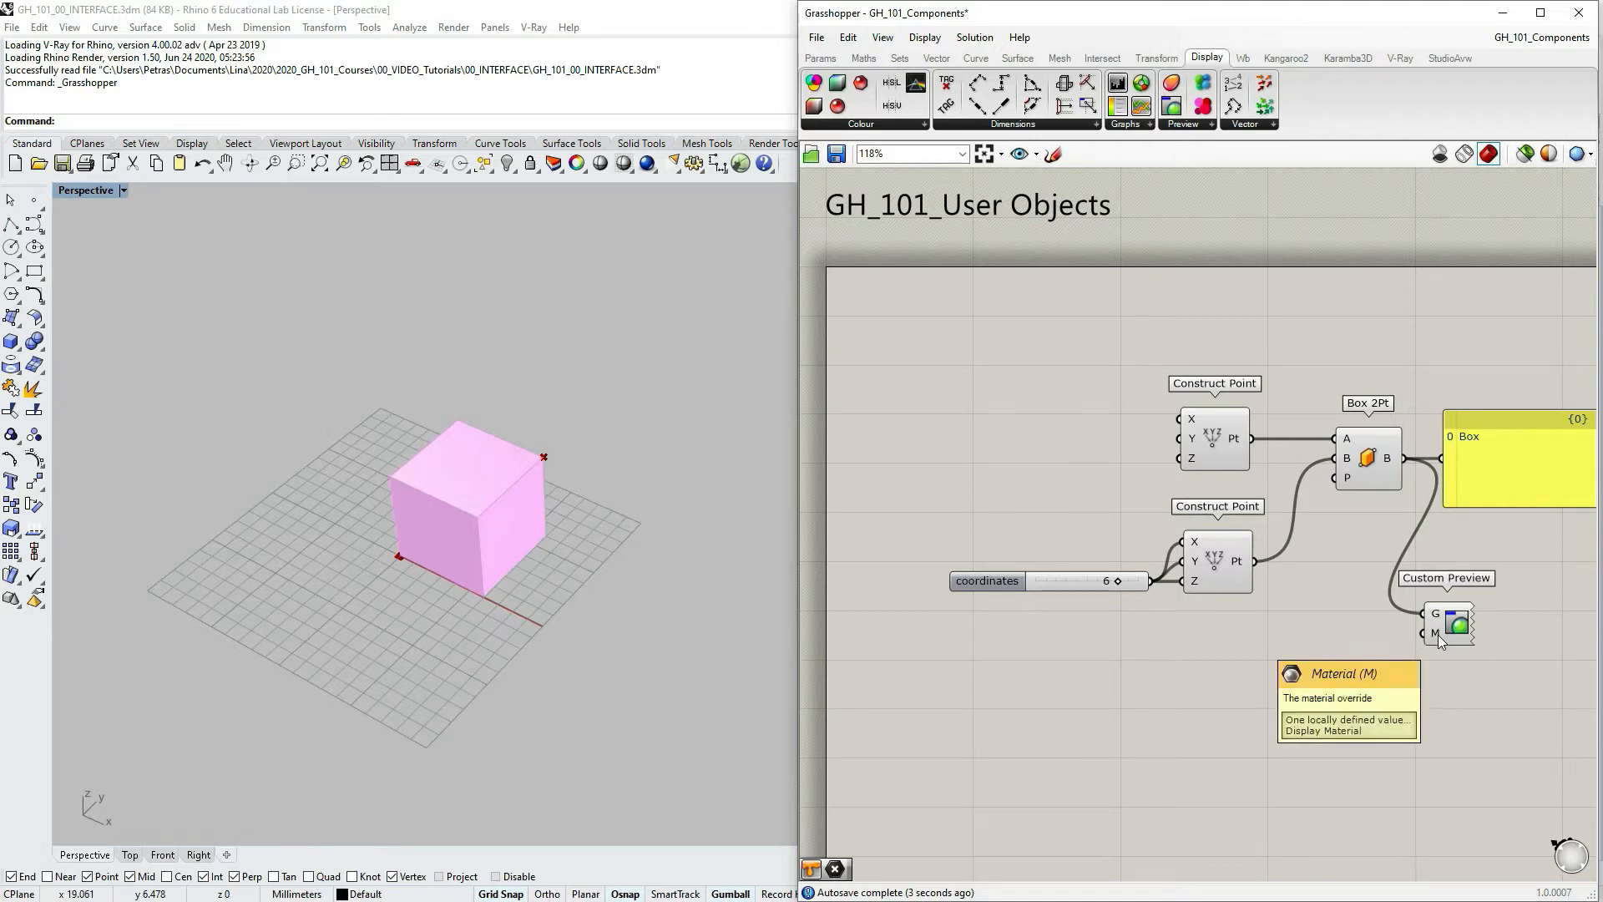
Add a Colour Swatch component below the lower Construct Point and set its colour to pure blue
{"action": "double_click", "coordinate": [1241, 683]}
{"action": "type", "text": "swa"}
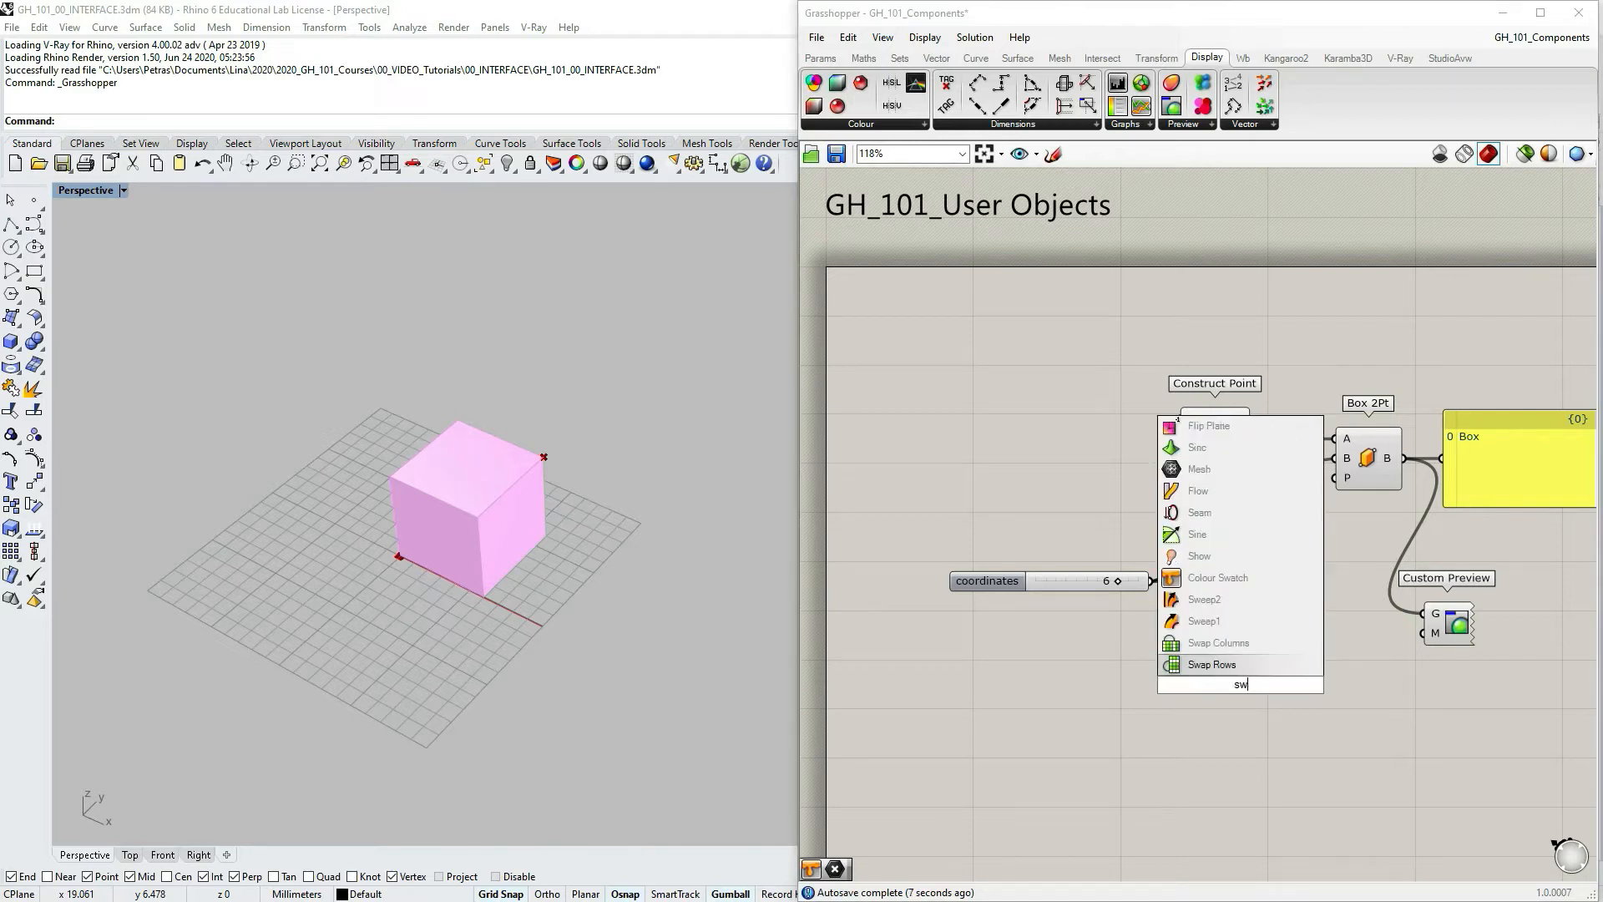
{"action": "left_click", "coordinate": [1224, 621]}
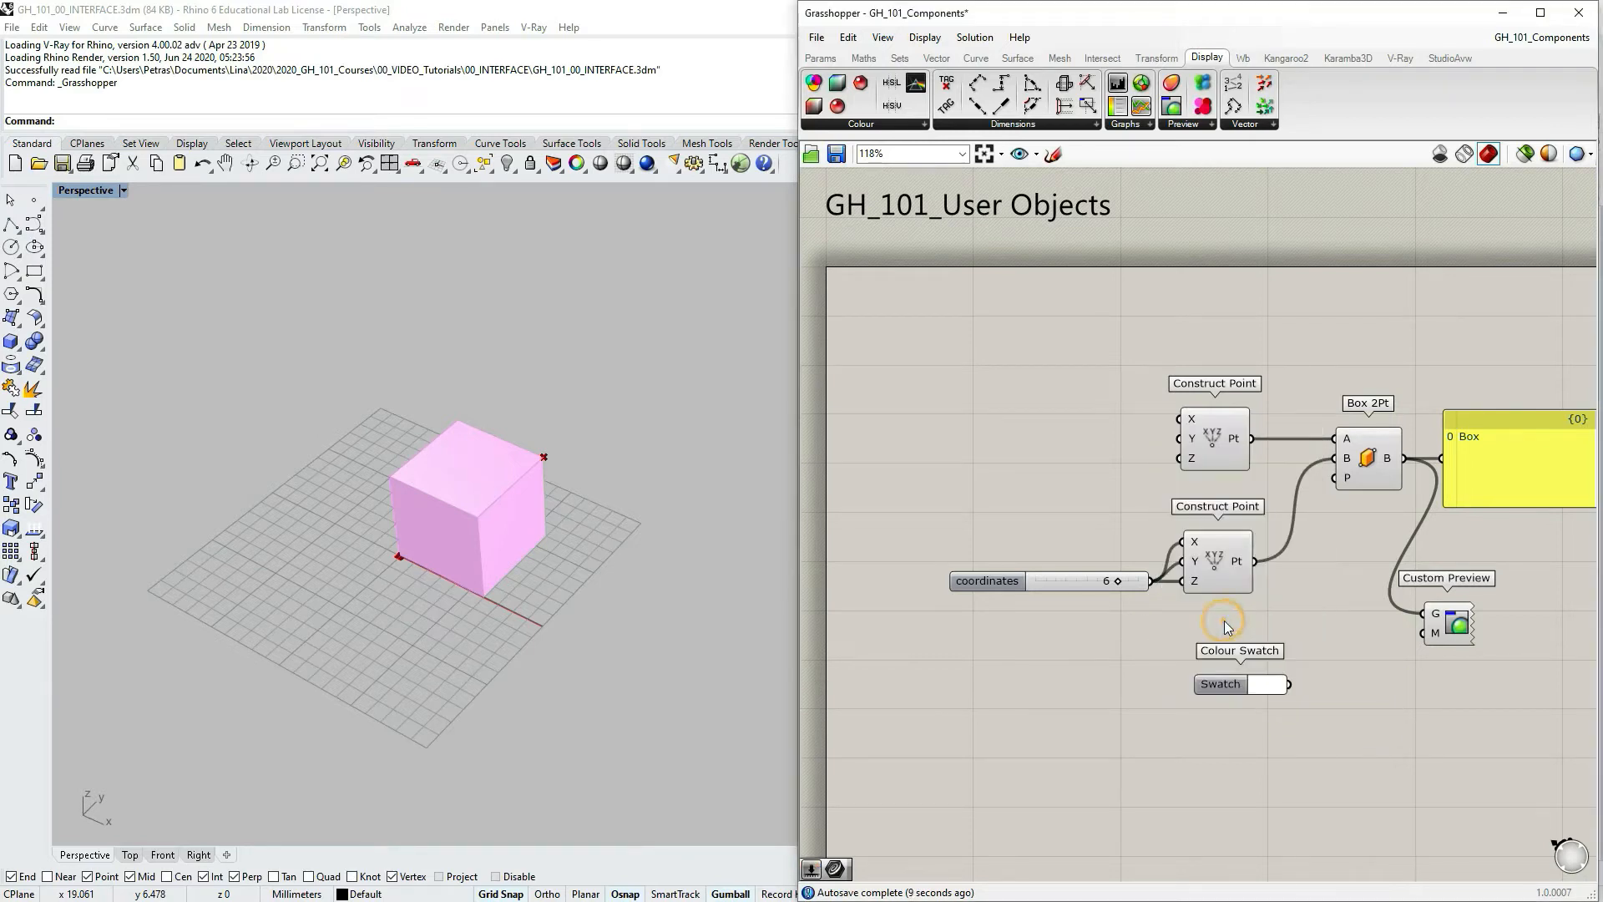
{"action": "left_click", "coordinate": [1267, 684]}
{"action": "left_click", "coordinate": [1383, 699]}
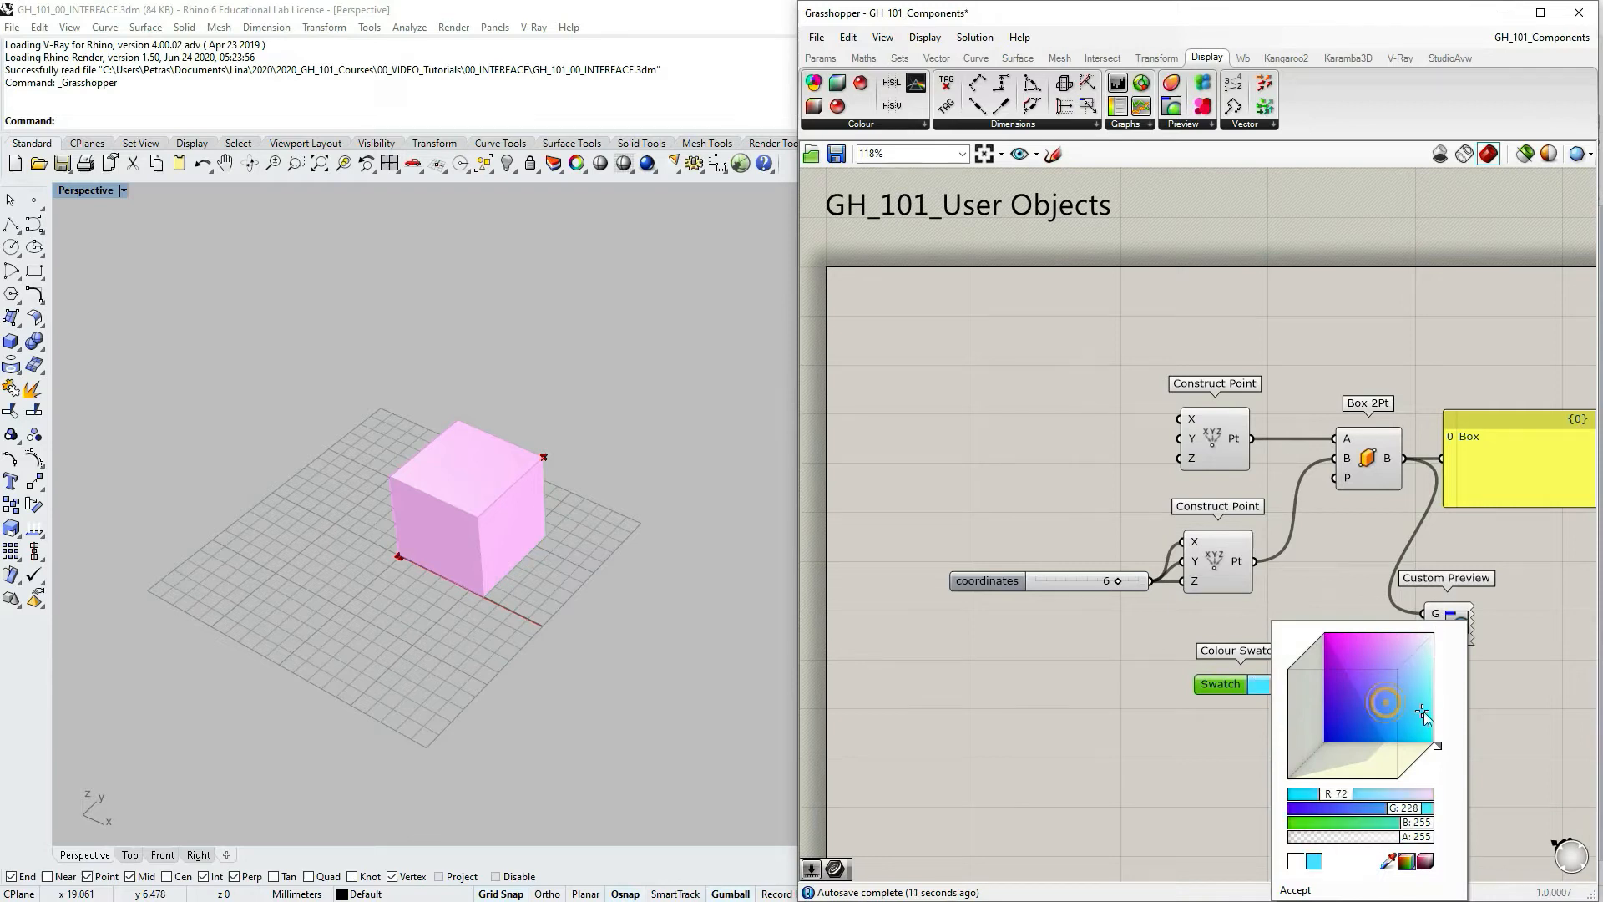
{"action": "left_click", "coordinate": [1188, 749]}
Connect the Colour Swatch to the Custom Preview's M input and place the swatch close beside that component
{"action": "left_click_drag", "start_coordinate": [1232, 686], "coordinate": [1445, 654]}
{"action": "right_click_drag", "start_coordinate": [1235, 723], "coordinate": [1117, 714]}
{"action": "mouse_move", "coordinate": [1316, 638]}
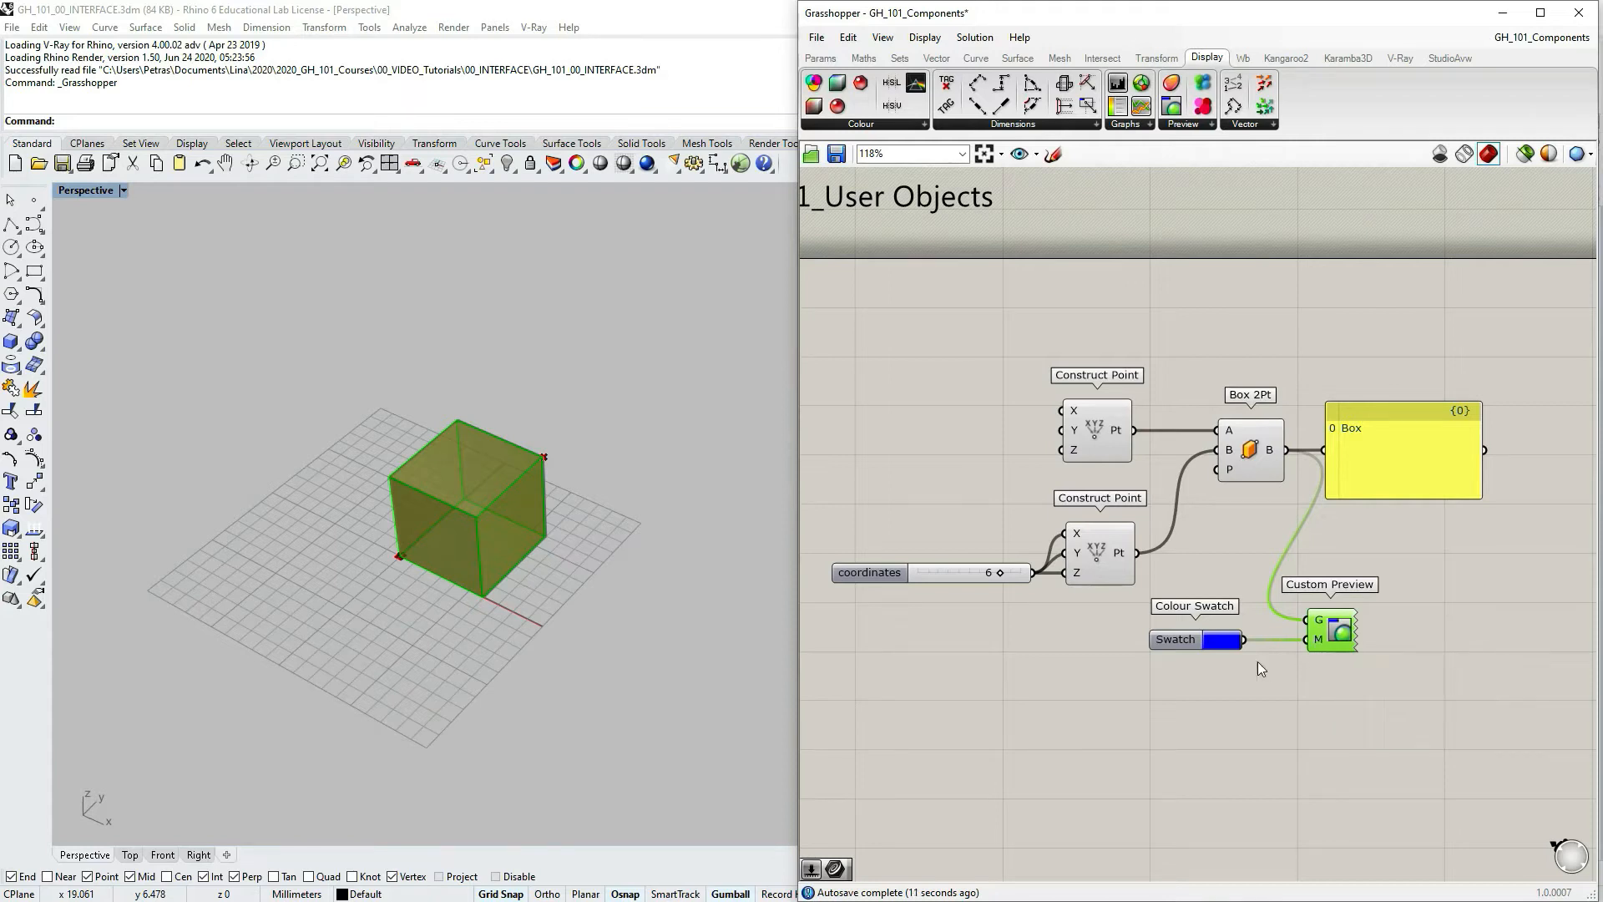
{"action": "left_click_drag", "start_coordinate": [1179, 644], "coordinate": [1207, 644]}
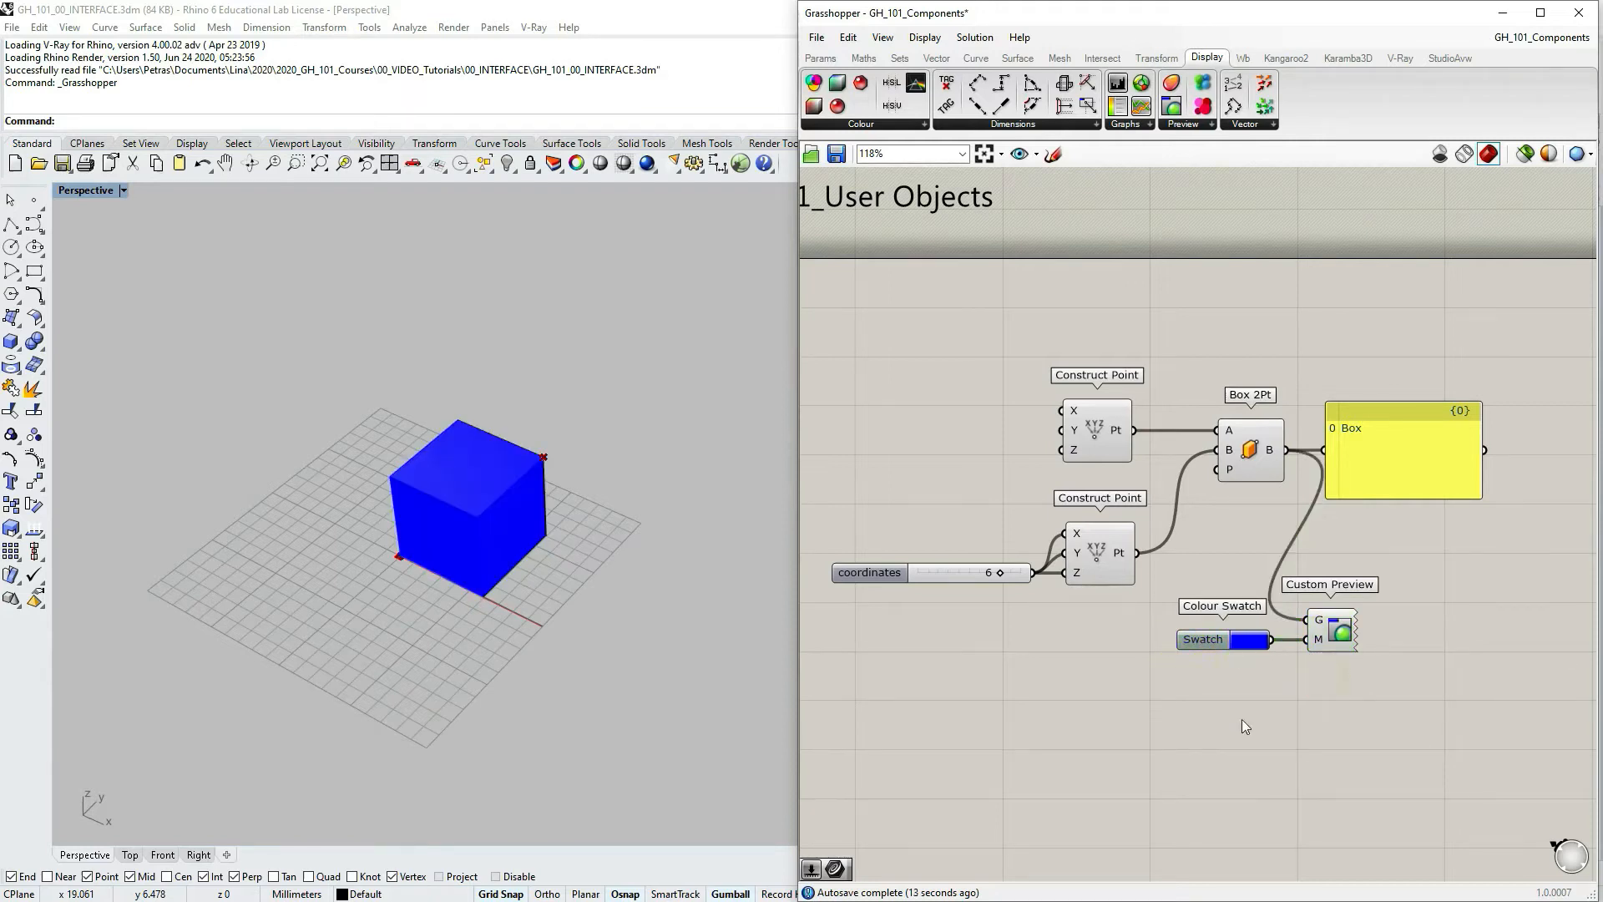
Change the Colour Swatch to a lighter blue and inspect the recoloured box in the Rhino viewport
{"action": "left_click", "coordinate": [1258, 641]}
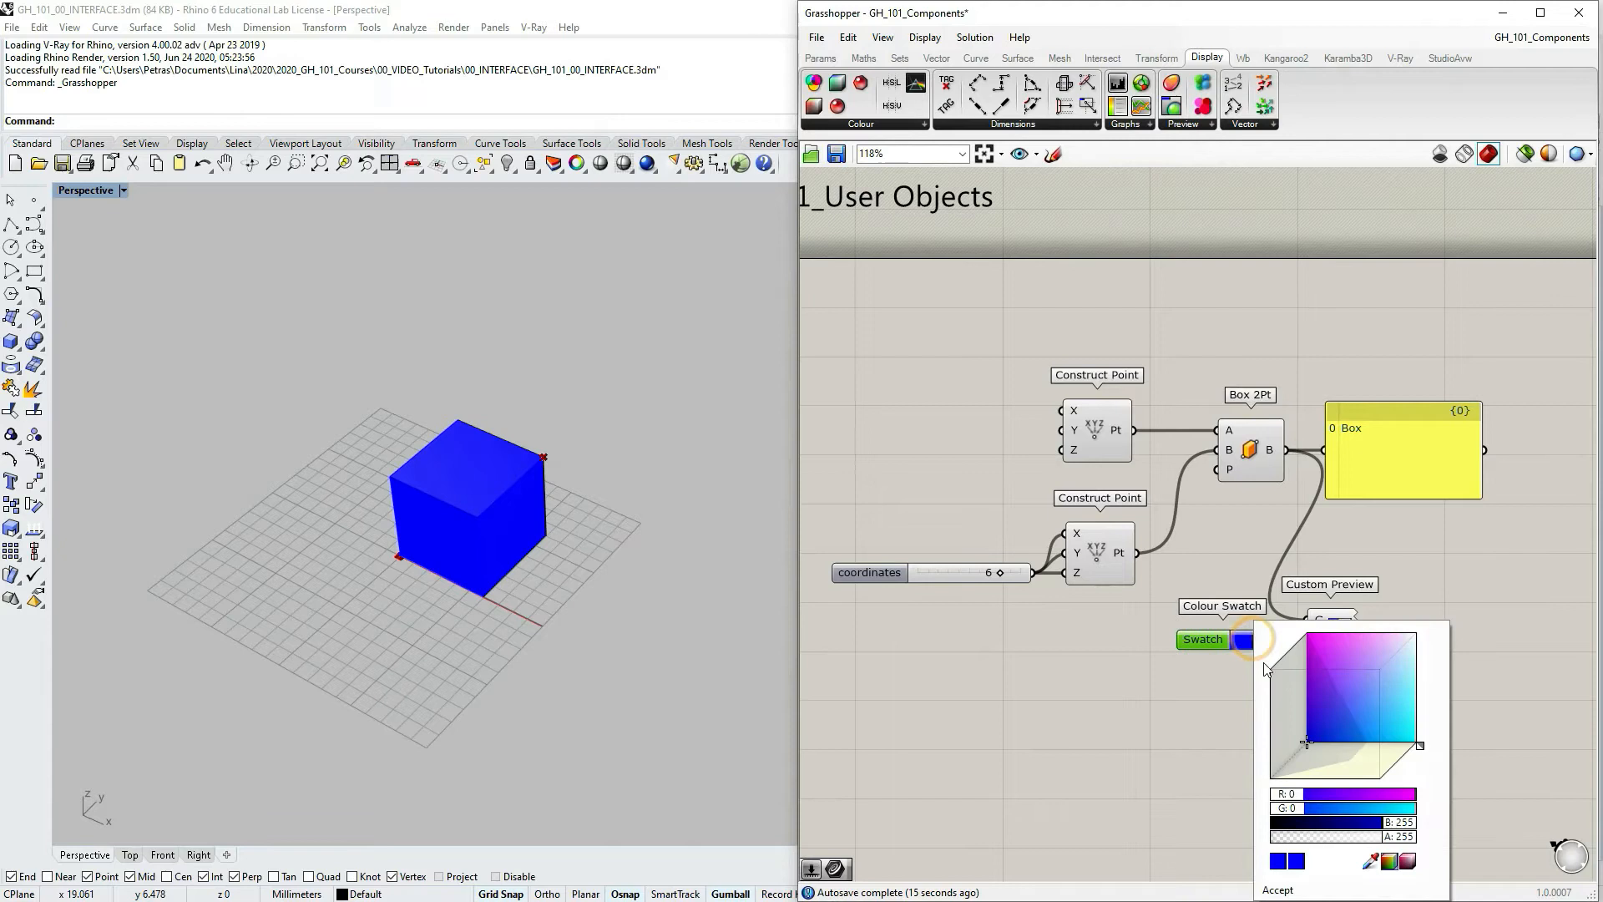
{"action": "left_click", "coordinate": [1358, 712]}
{"action": "left_click", "coordinate": [1454, 558]}
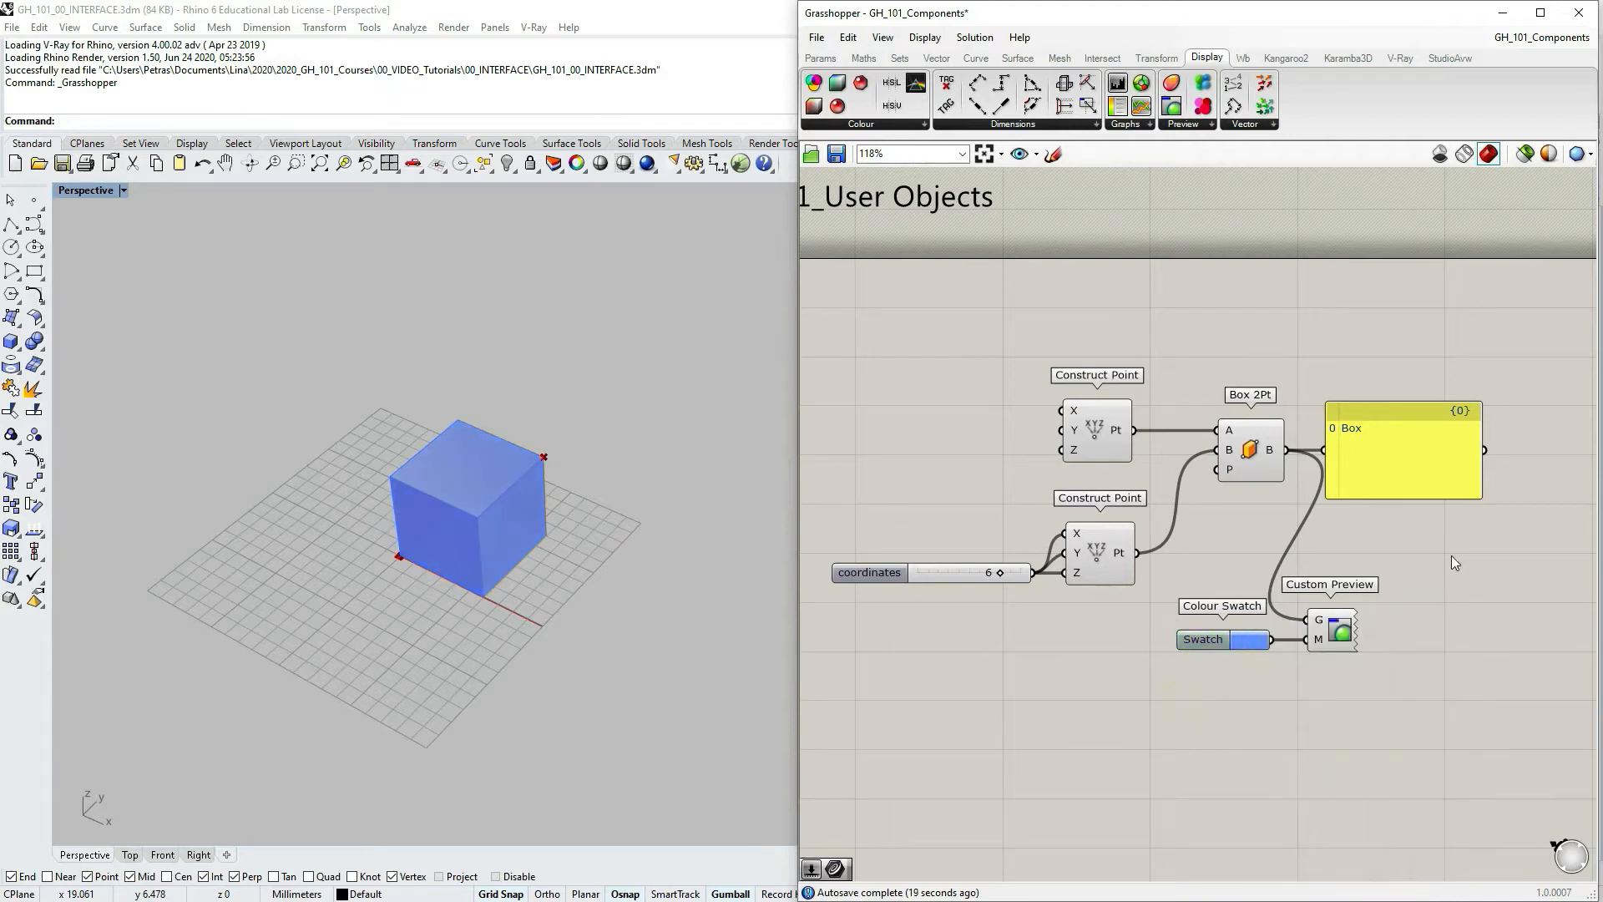
{"action": "scroll", "coordinate": [432, 532], "scroll_direction": "up", "scroll_amount": 3}
{"action": "right_click_drag", "start_coordinate": [432, 531], "coordinate": [384, 558]}
{"action": "right_click_drag", "start_coordinate": [1373, 678], "coordinate": [1356, 678]}
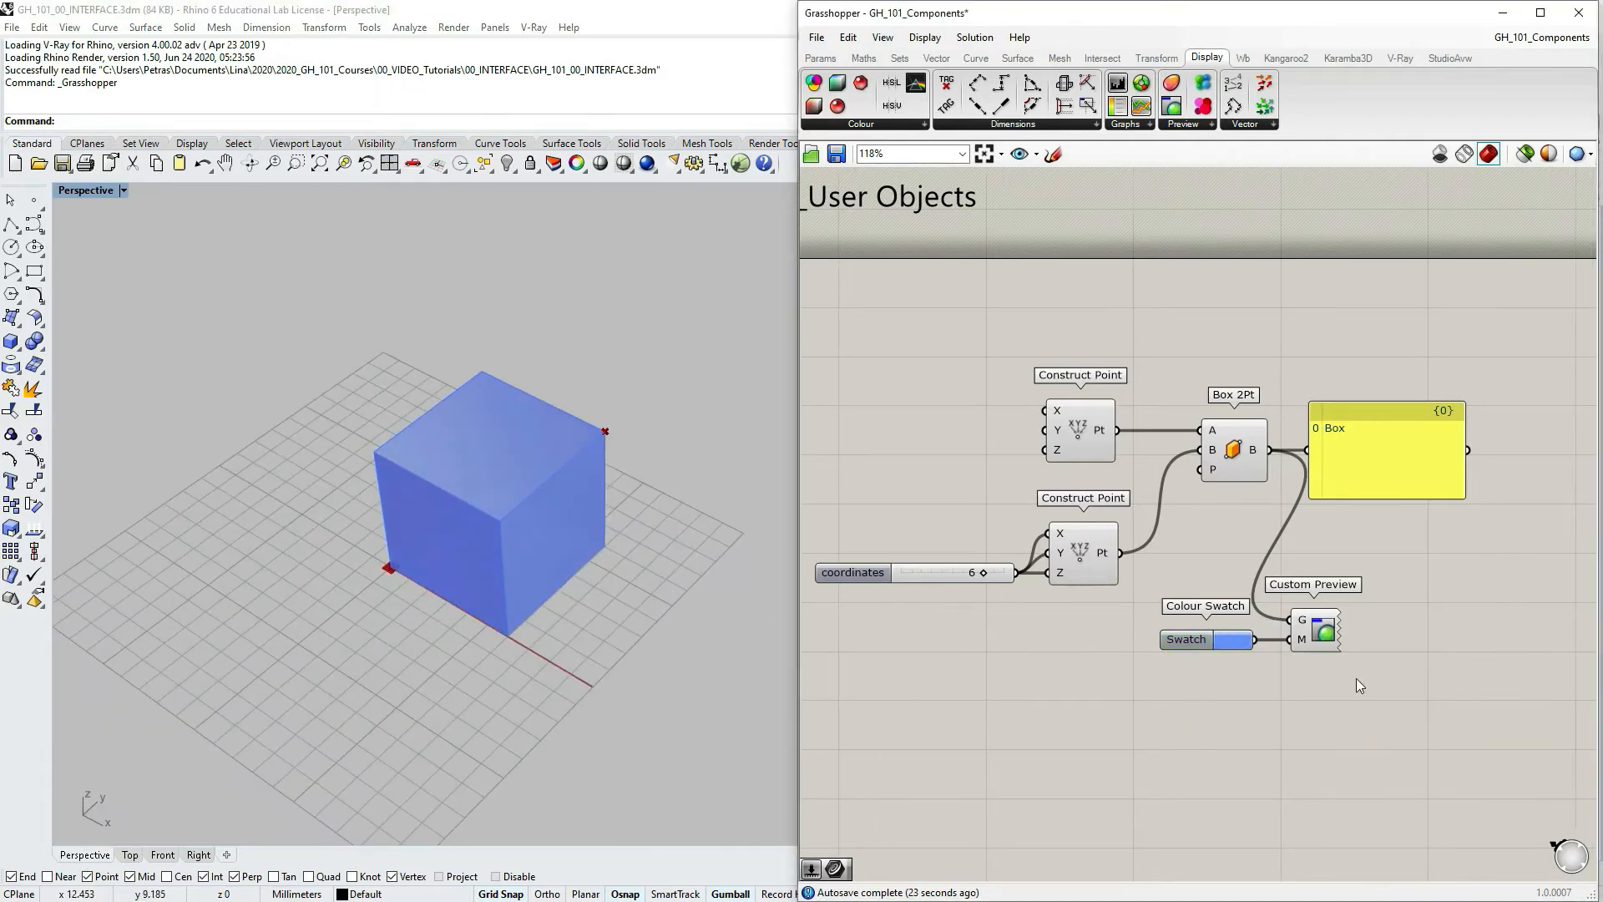
Place Vector Display, Point List and Text Tag components around the Custom Preview as further examples without outputs
{"action": "left_click", "coordinate": [1267, 127]}
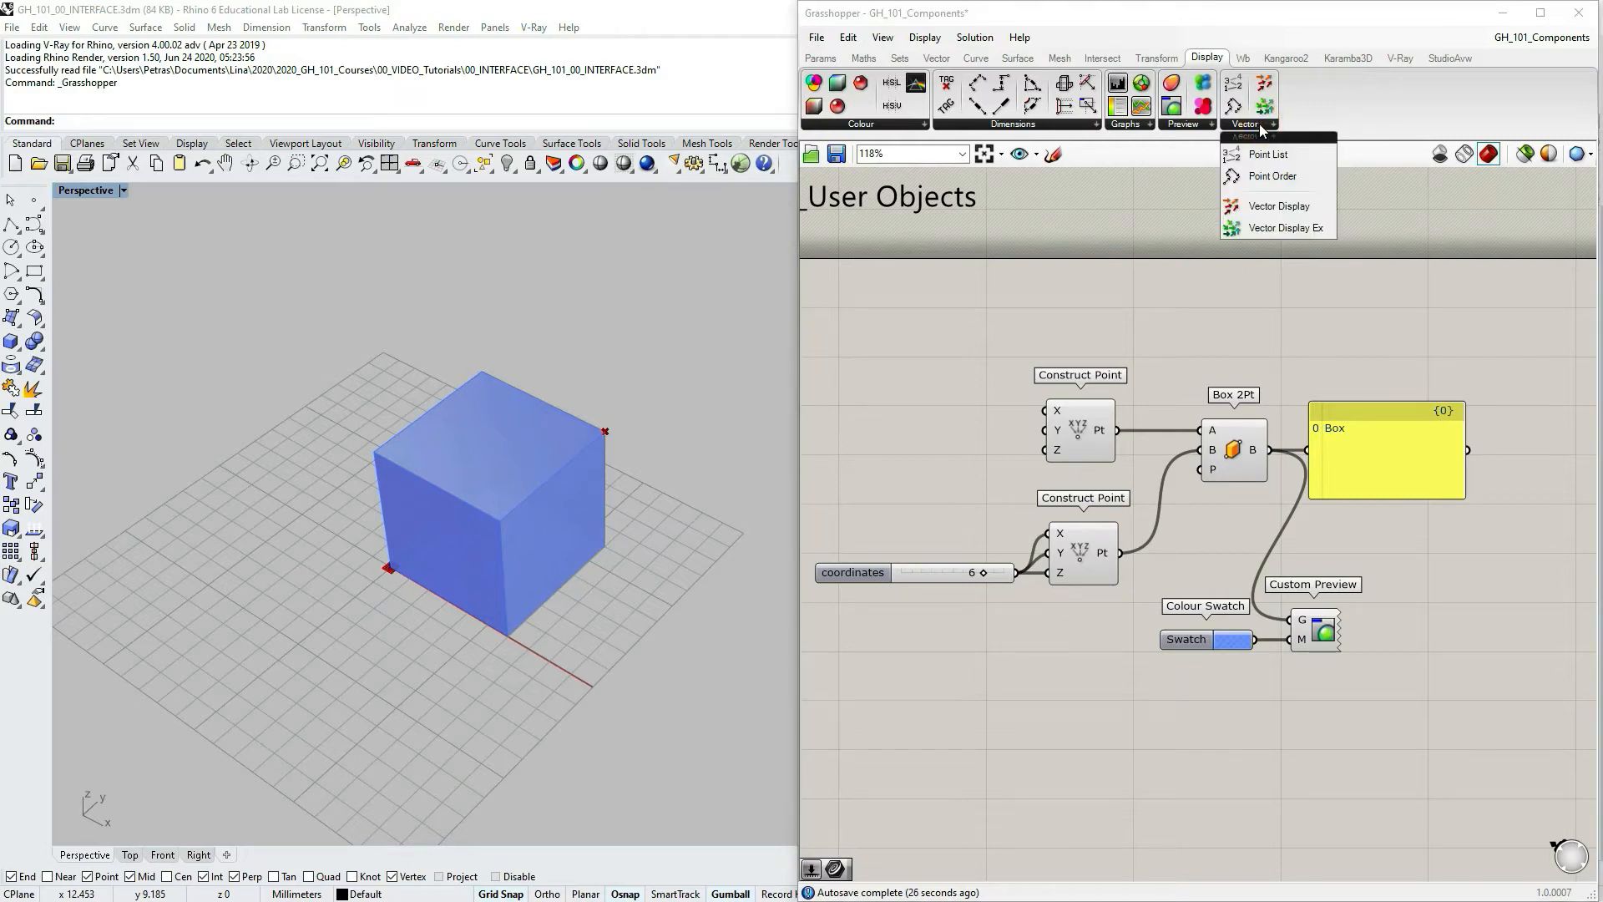
{"action": "left_click", "coordinate": [1233, 207]}
{"action": "left_click", "coordinate": [1414, 636]}
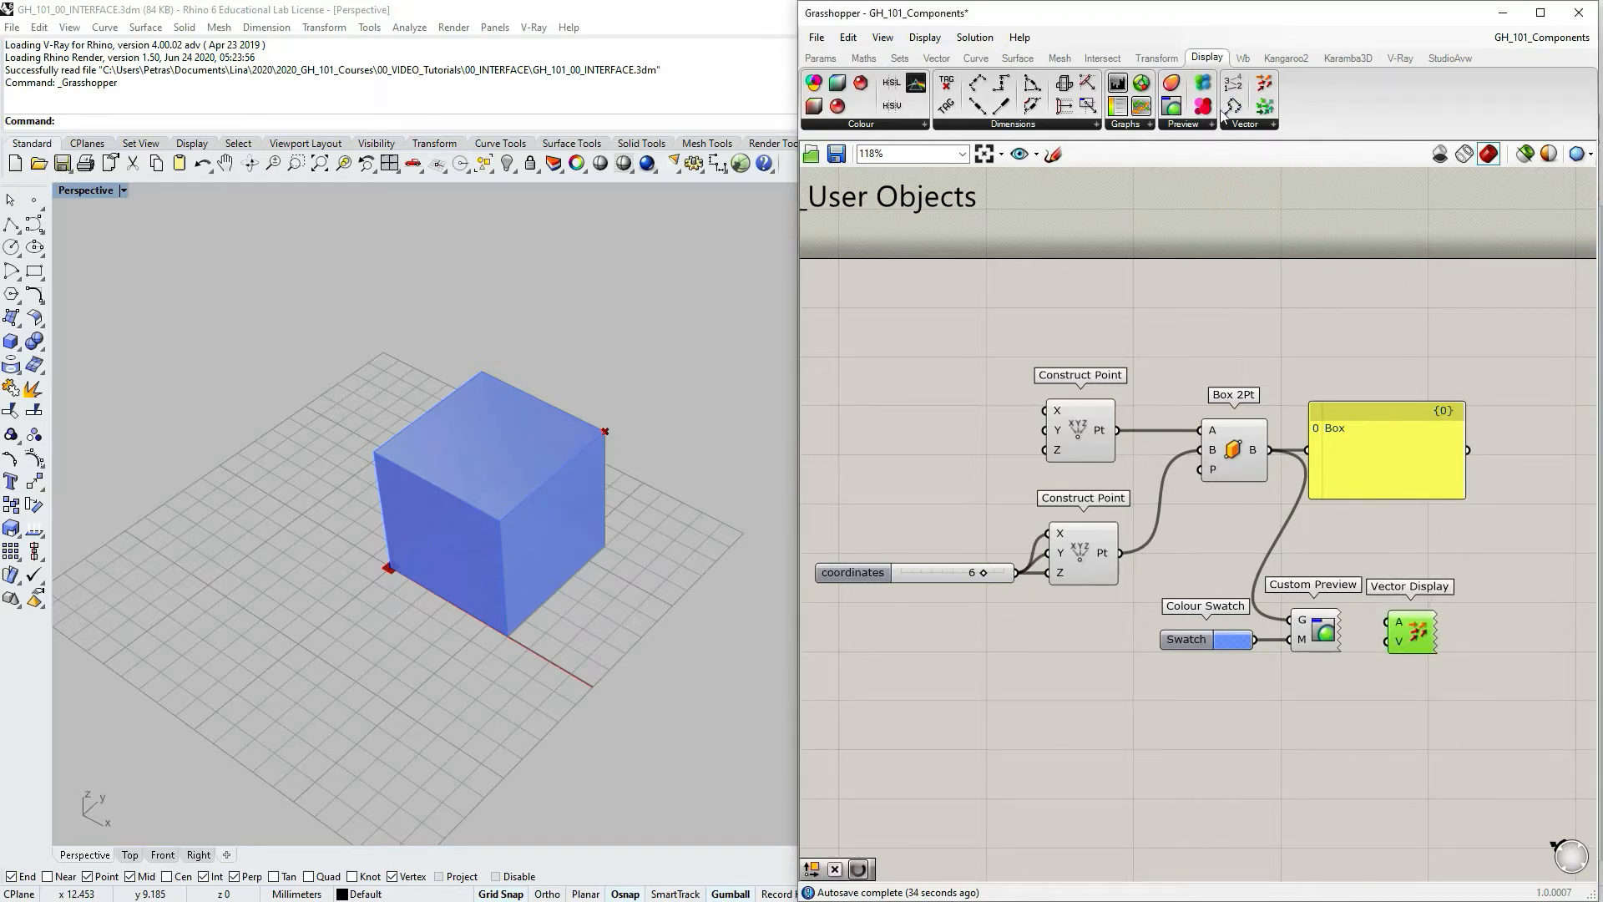
{"action": "left_click_drag", "start_coordinate": [1233, 83], "coordinate": [1420, 727]}
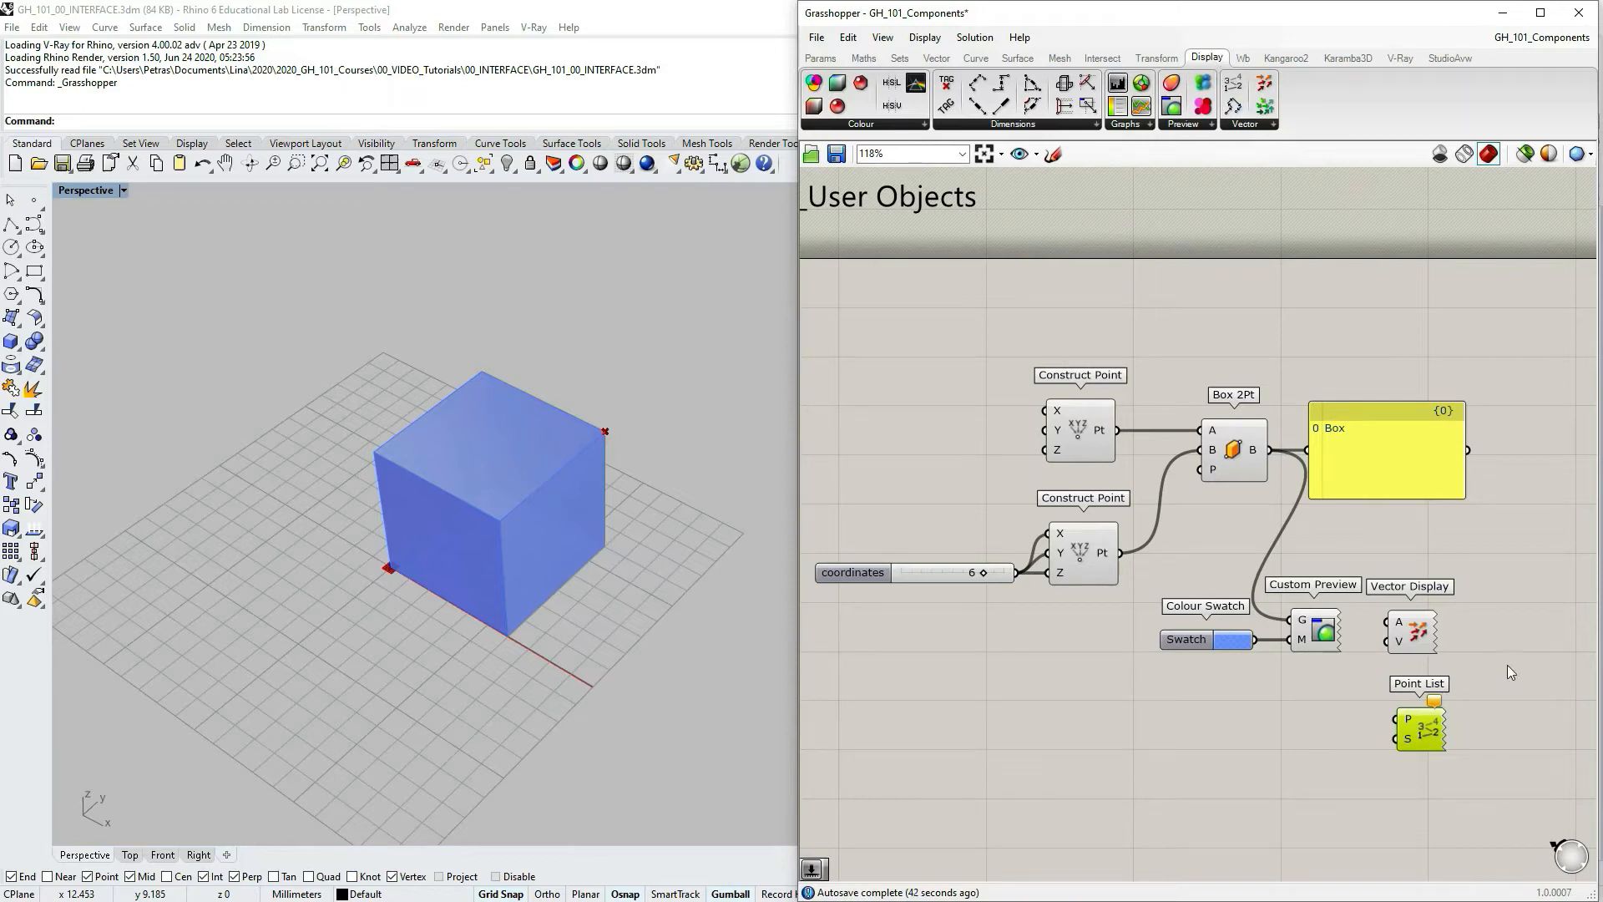
{"action": "left_click_drag", "start_coordinate": [946, 82], "coordinate": [1323, 755]}
{"action": "scroll", "coordinate": [1293, 593], "scroll_direction": "down", "scroll_amount": 1}
{"action": "right_click_drag", "start_coordinate": [1437, 661], "coordinate": [1418, 589]}
{"action": "left_click", "coordinate": [1442, 704]}
{"action": "right_click_drag", "start_coordinate": [1437, 695], "coordinate": [1409, 706]}
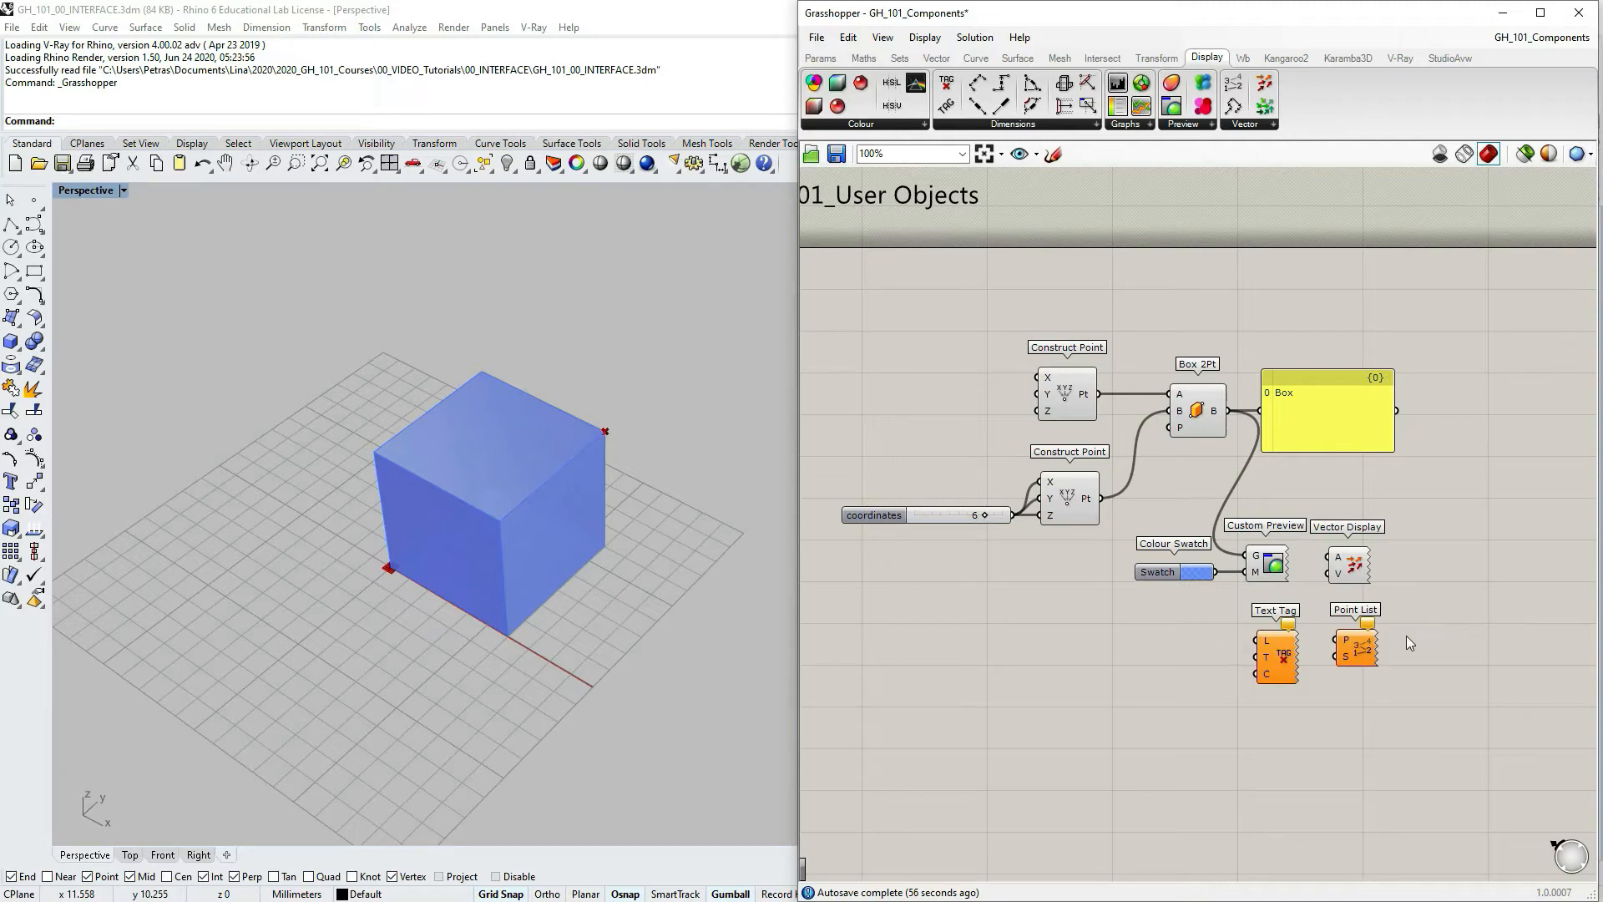
Delete the Text Tag, Point List and Vector Display components
{"action": "left_click_drag", "start_coordinate": [1403, 740], "coordinate": [1235, 616]}
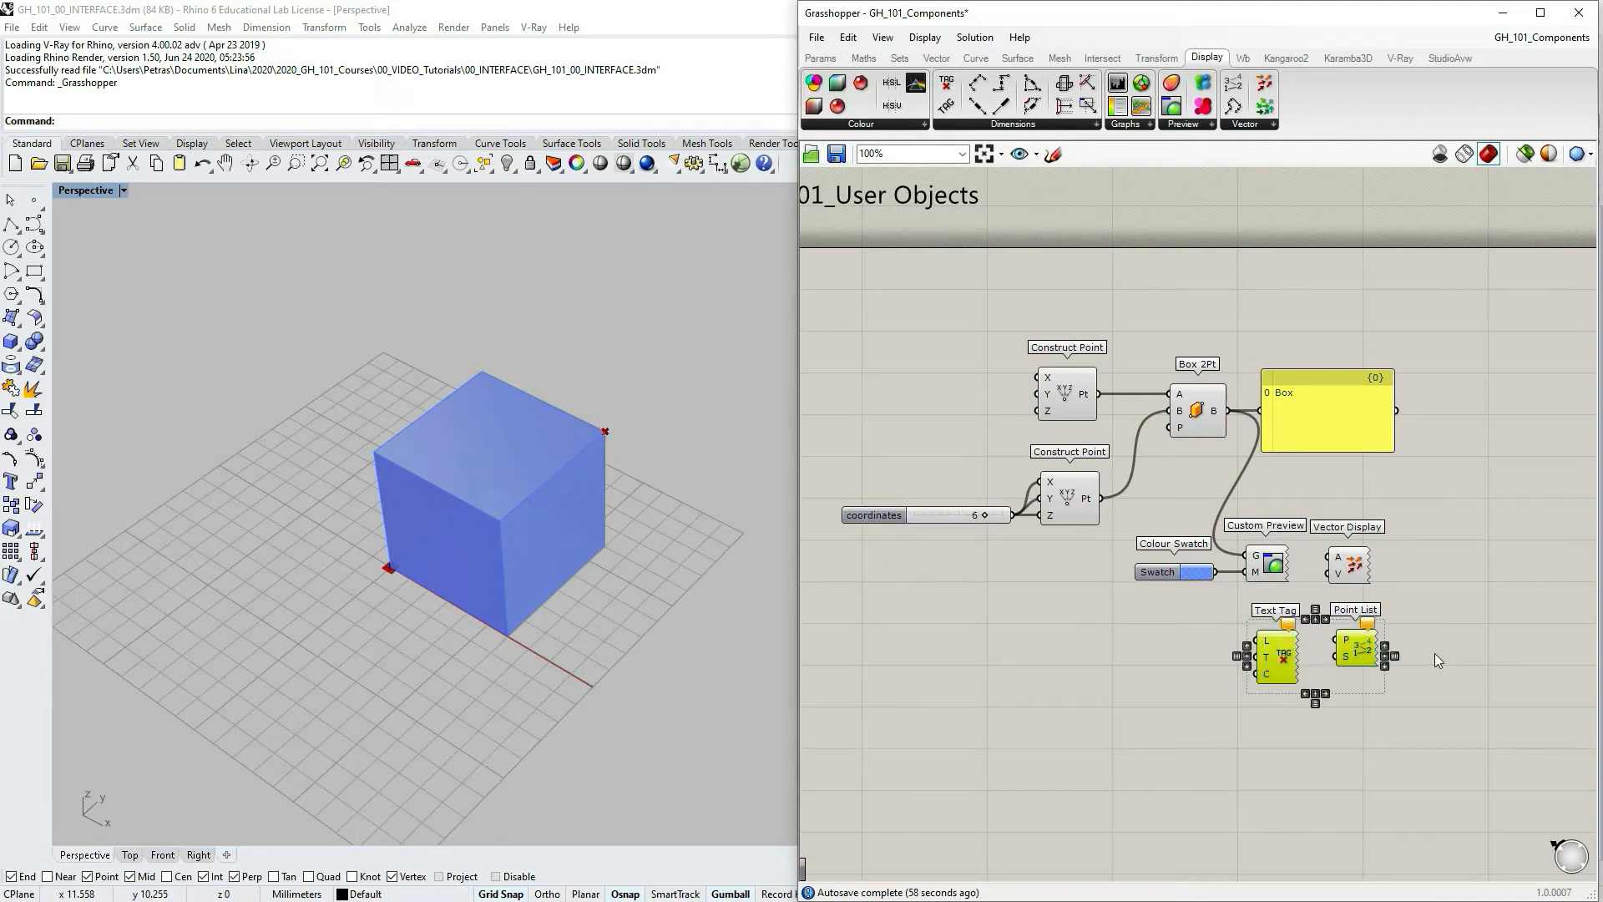
{"action": "key", "text": "Delete"}
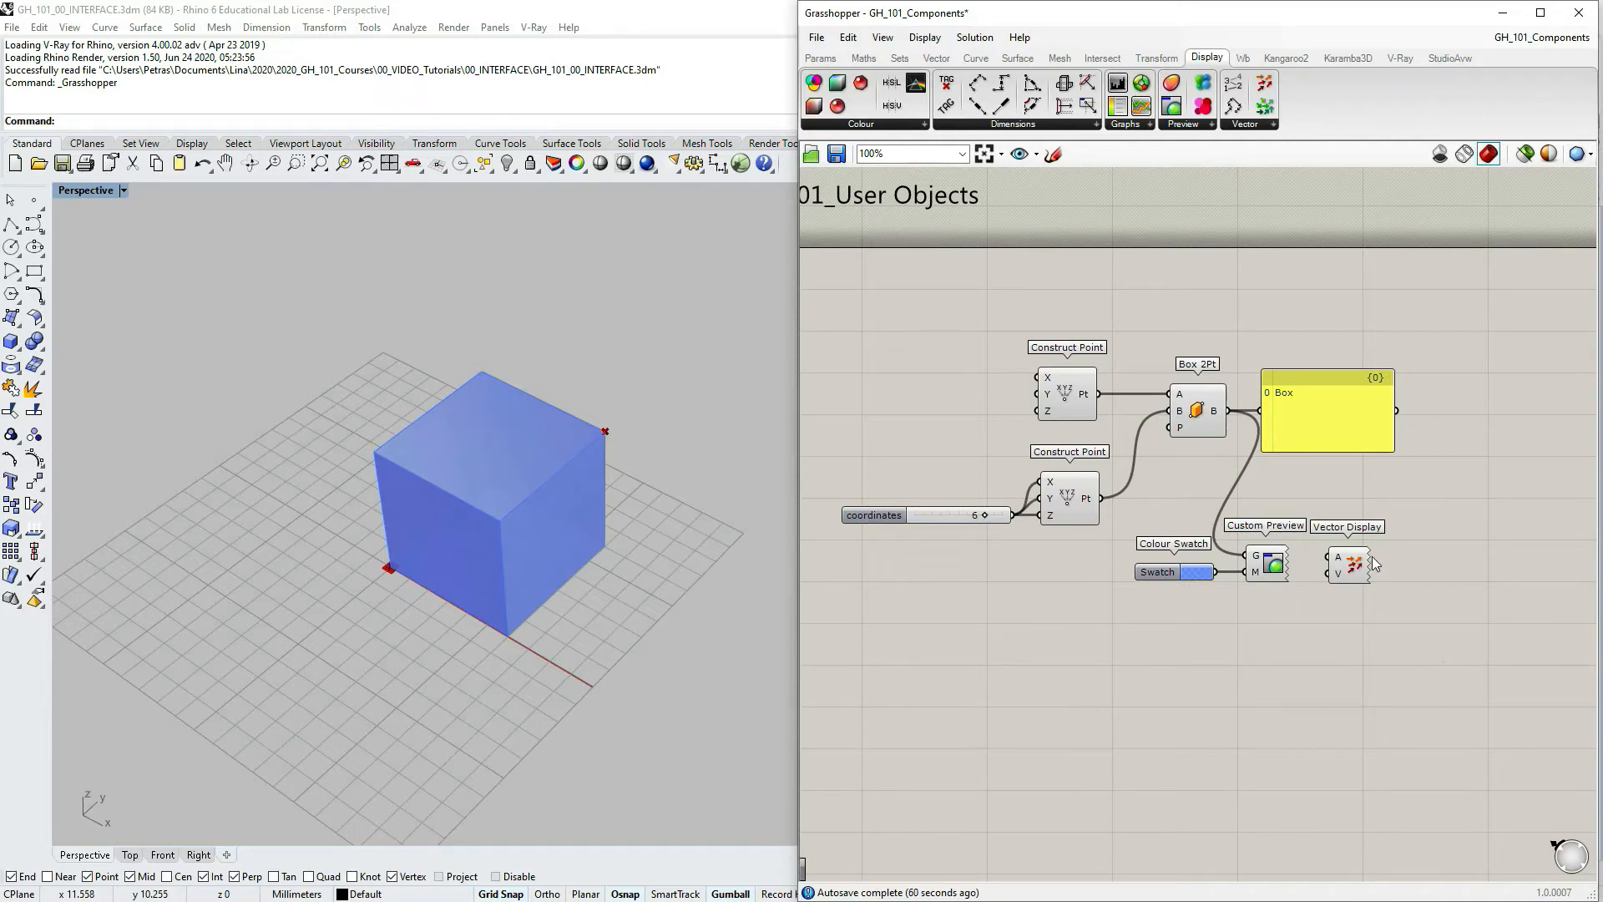
{"action": "left_click", "coordinate": [1361, 576]}
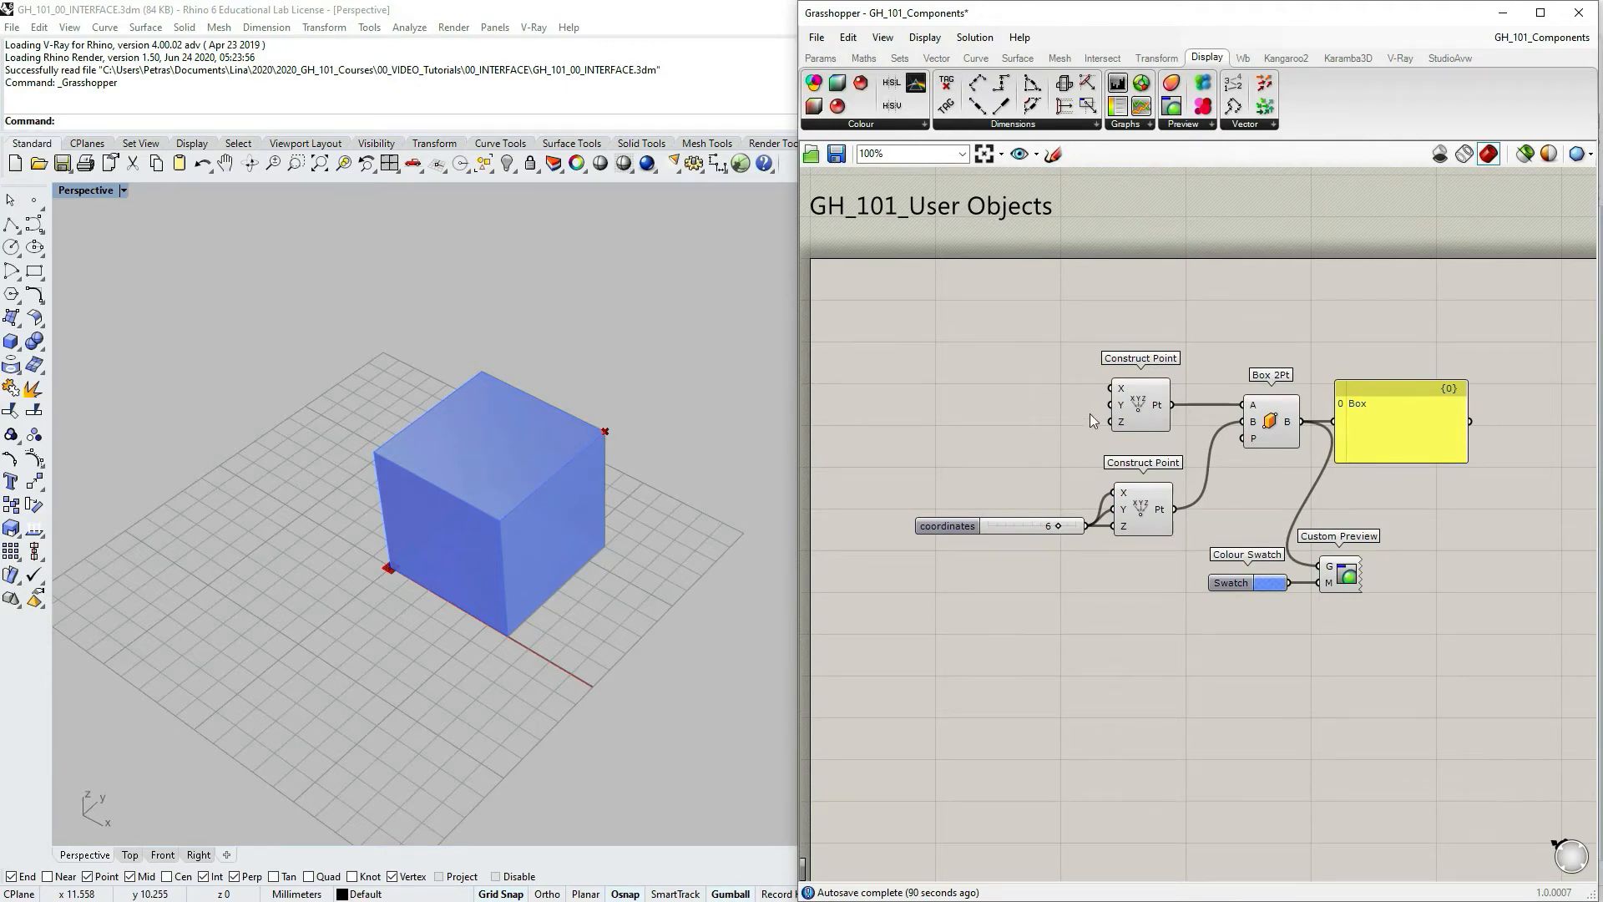
Maximise the Grasshopper window and place a Cross Reference component in the empty area beyond the Panel
{"action": "scroll", "coordinate": [1229, 451], "scroll_direction": "down", "scroll_amount": 2}
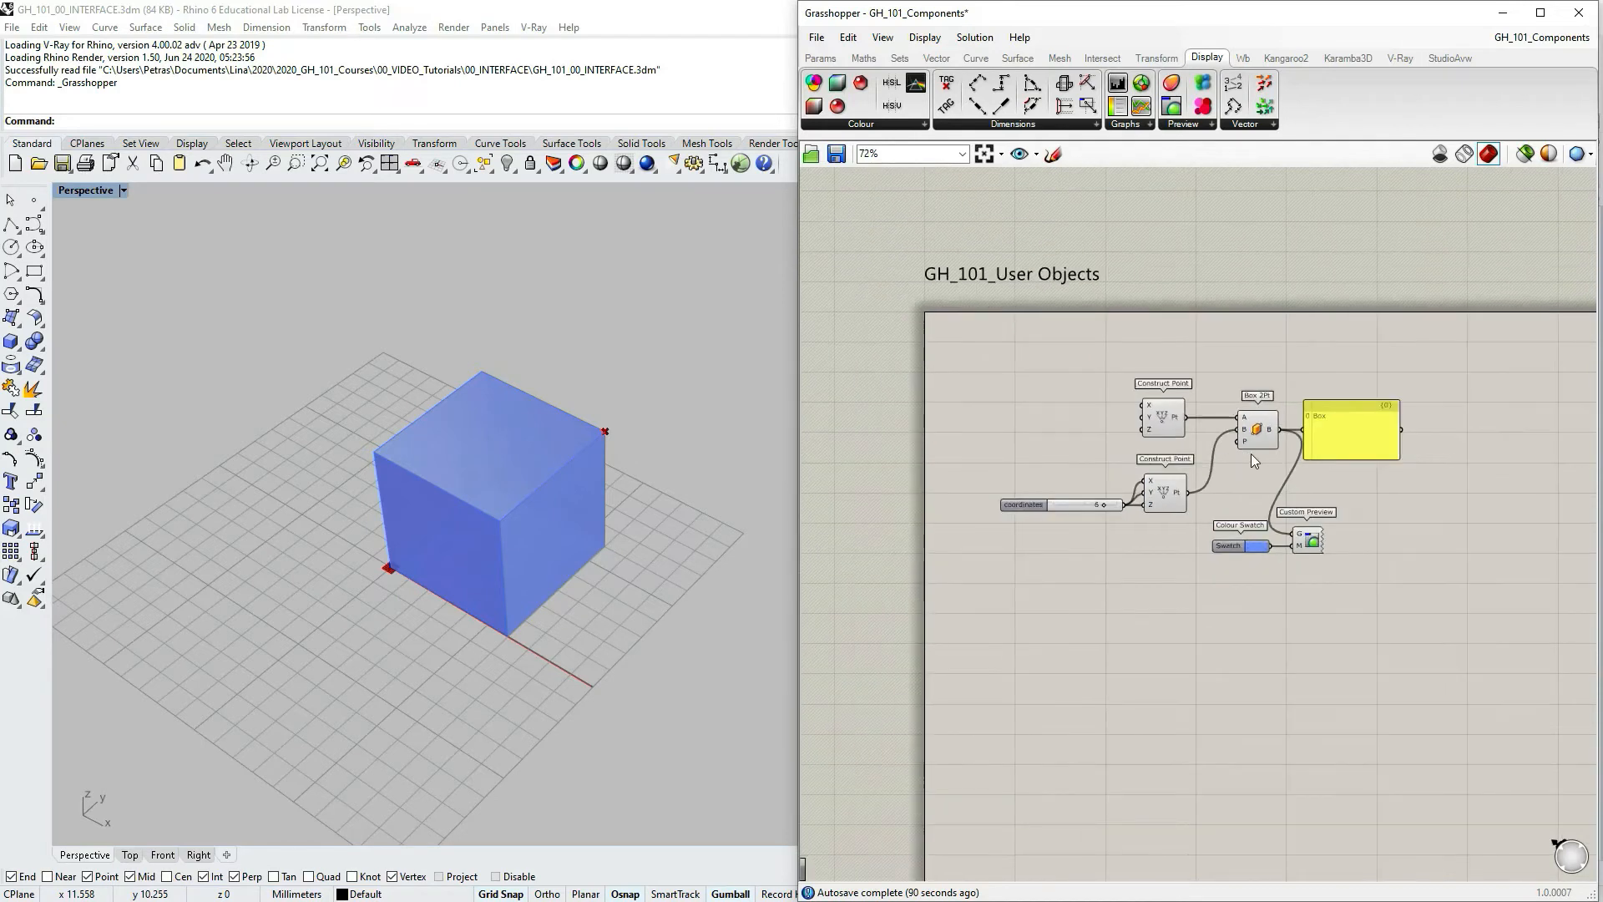
{"action": "left_click", "coordinate": [1537, 15]}
{"action": "right_click_drag", "start_coordinate": [422, 374], "coordinate": [285, 307]}
{"action": "scroll", "coordinate": [192, 307], "scroll_direction": "up", "scroll_amount": 1}
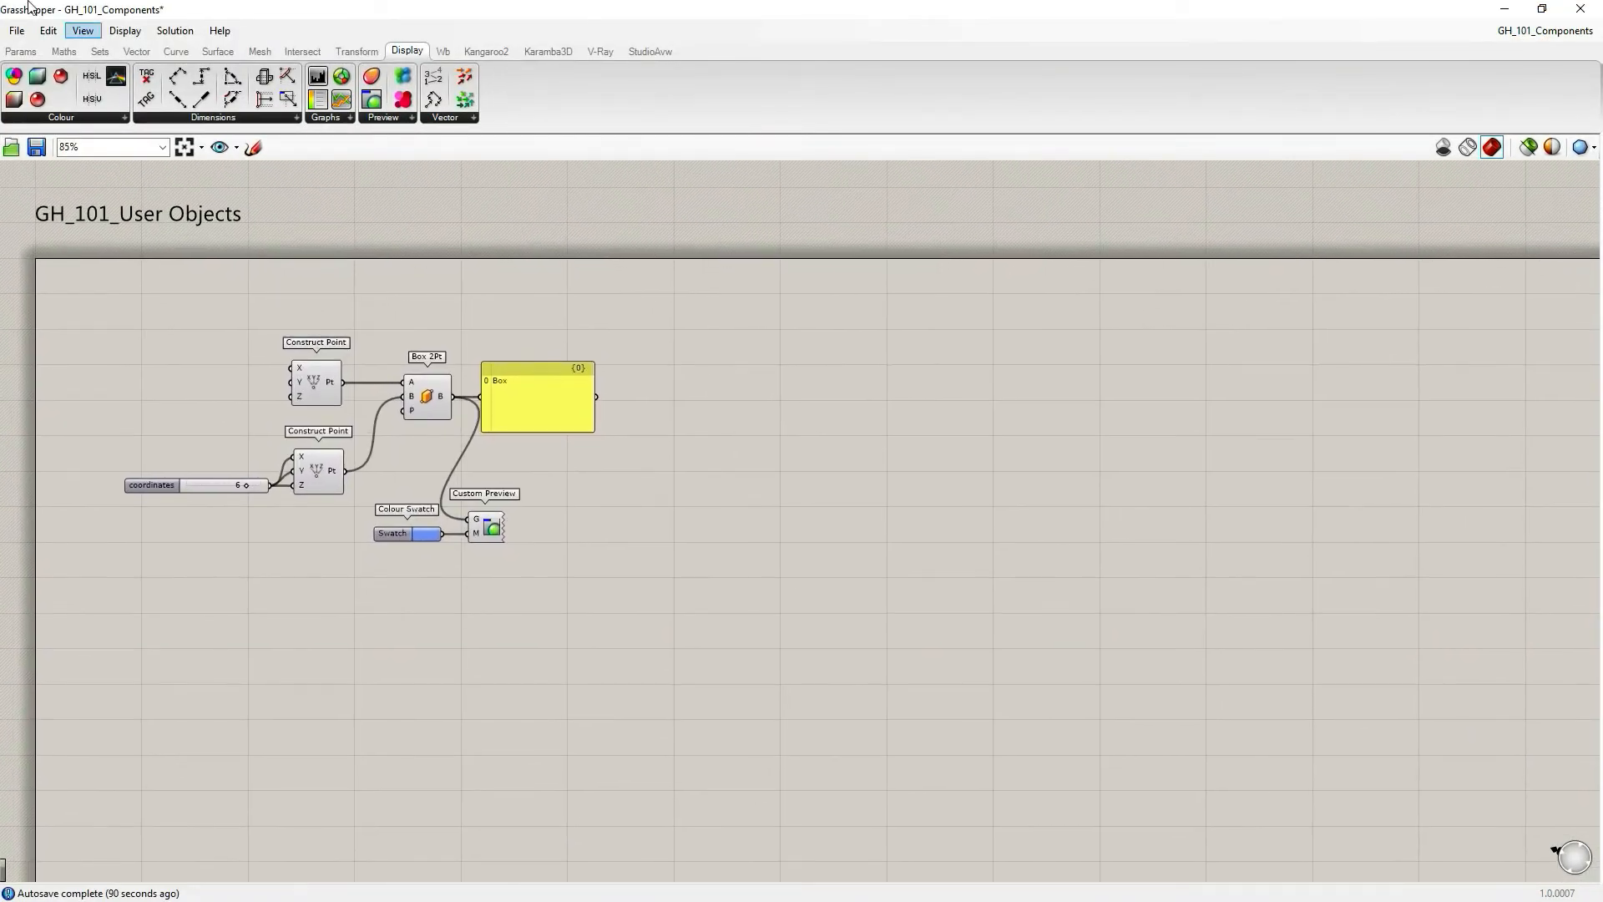
{"action": "left_click", "coordinate": [101, 52]}
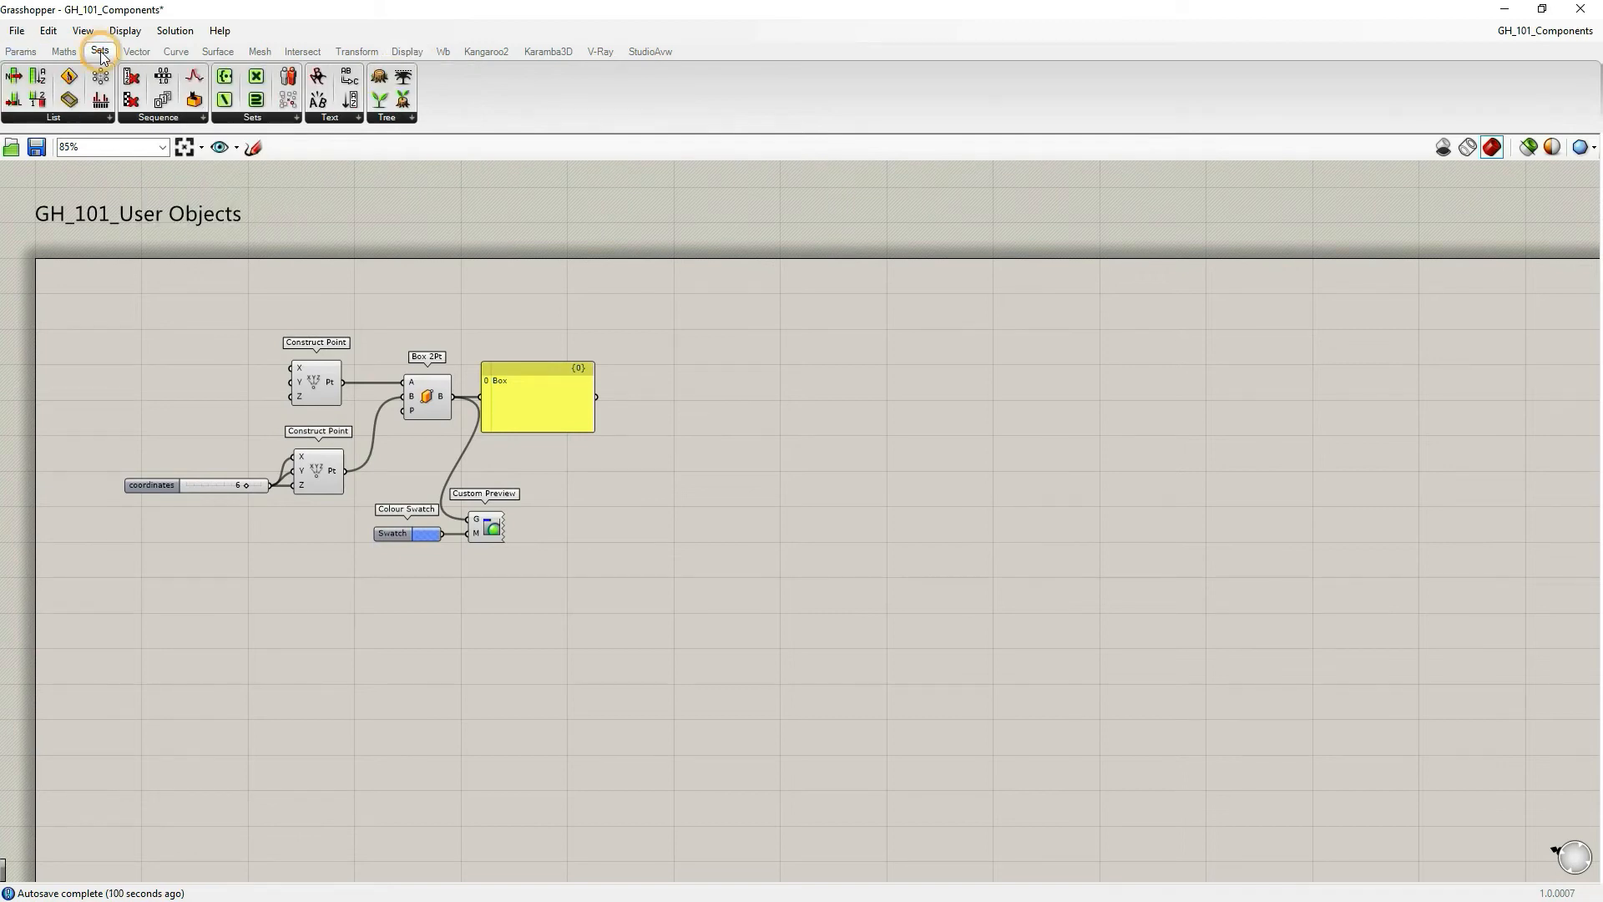
{"action": "left_click", "coordinate": [83, 117]}
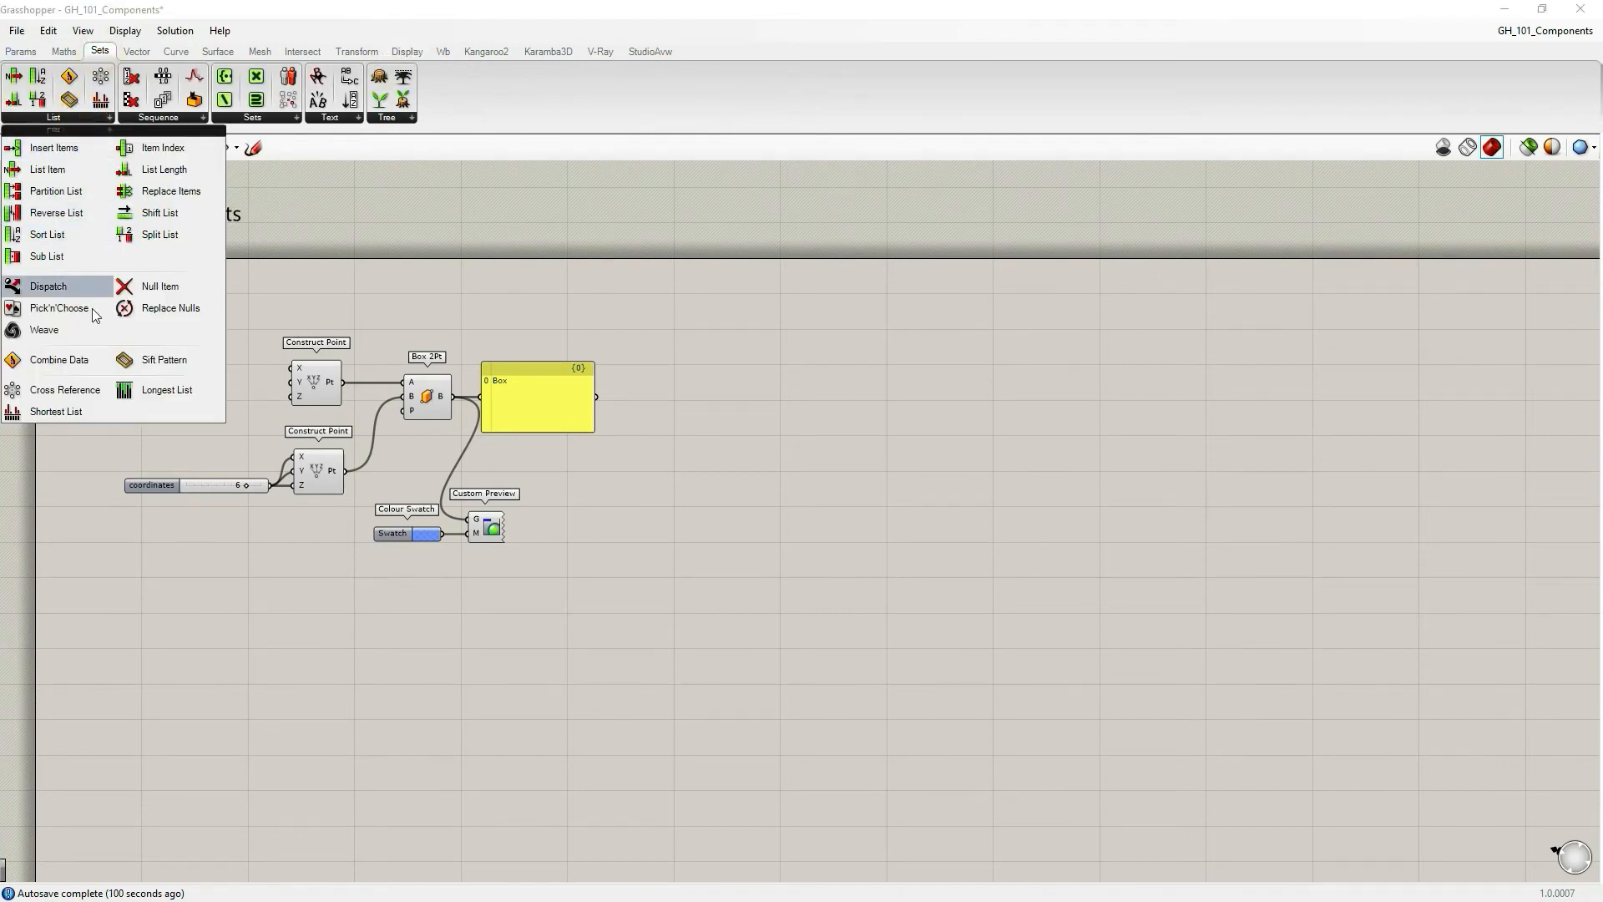
{"action": "left_click_drag", "start_coordinate": [55, 391], "coordinate": [771, 406]}
Place a Longest List component below Cross Reference and a Bounding Box component beside Cross Reference
{"action": "left_click", "coordinate": [75, 116]}
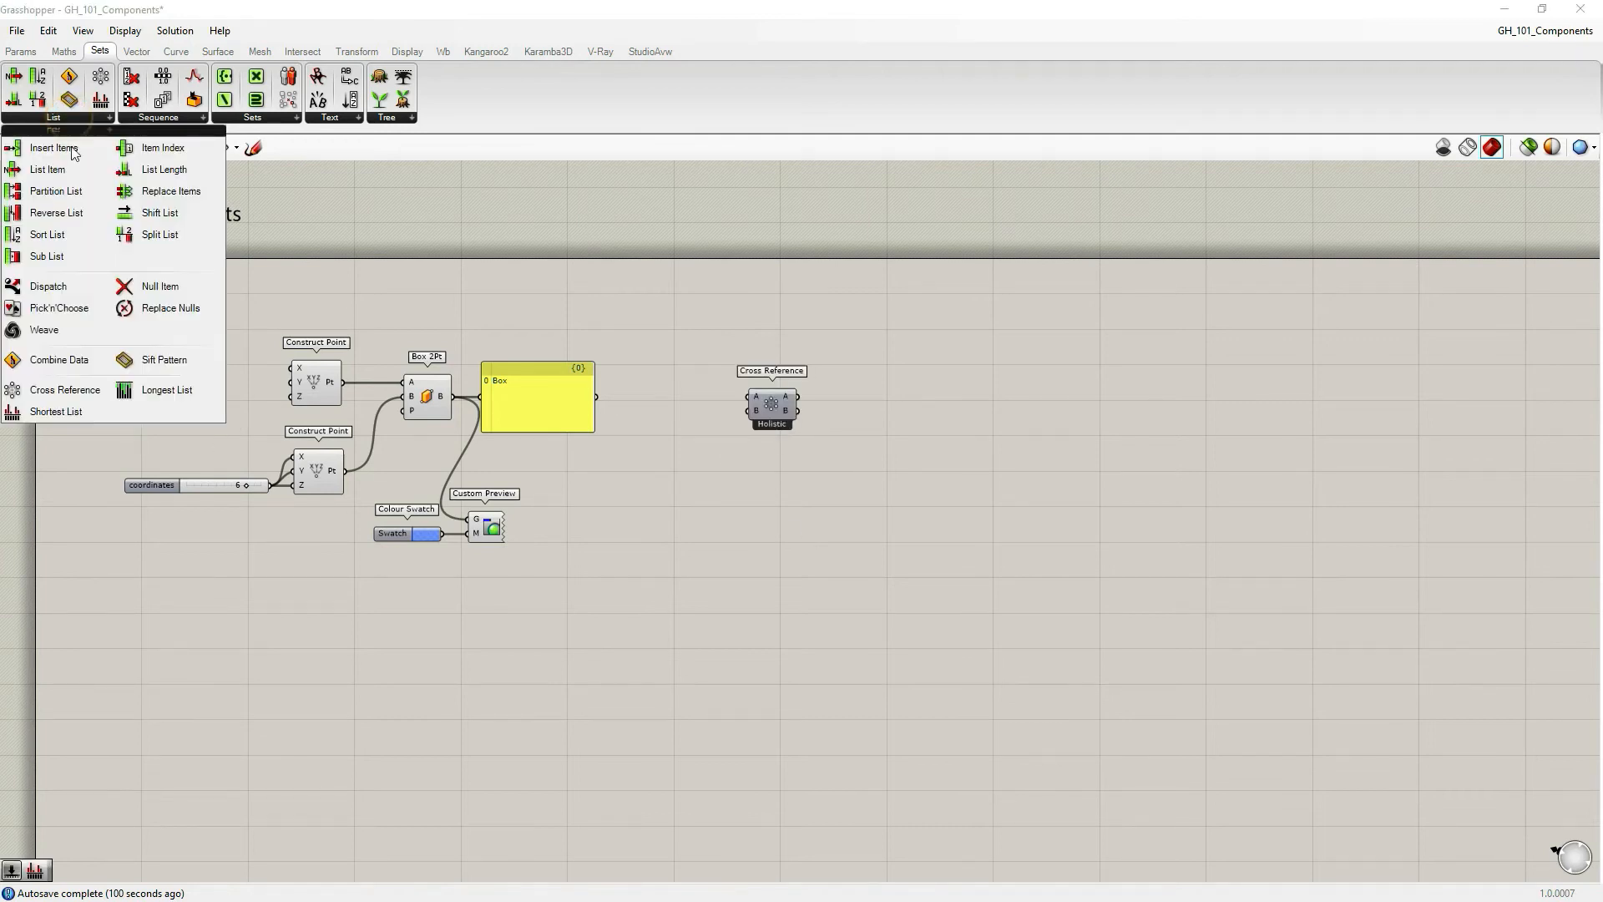
{"action": "left_click_drag", "start_coordinate": [127, 399], "coordinate": [774, 484]}
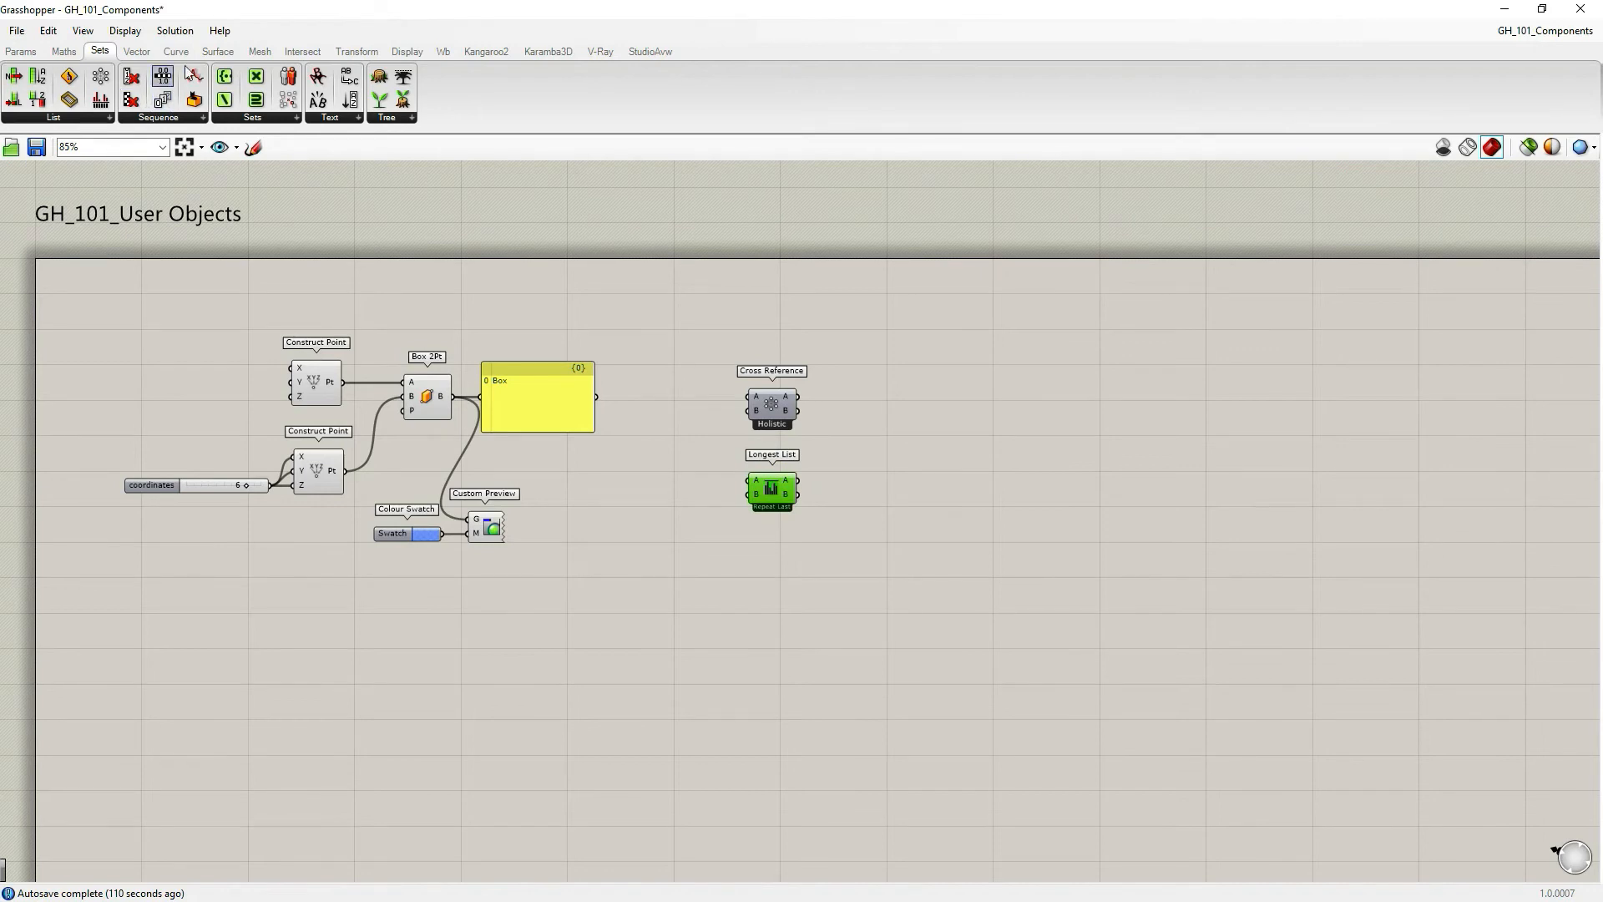
{"action": "left_click", "coordinate": [213, 55]}
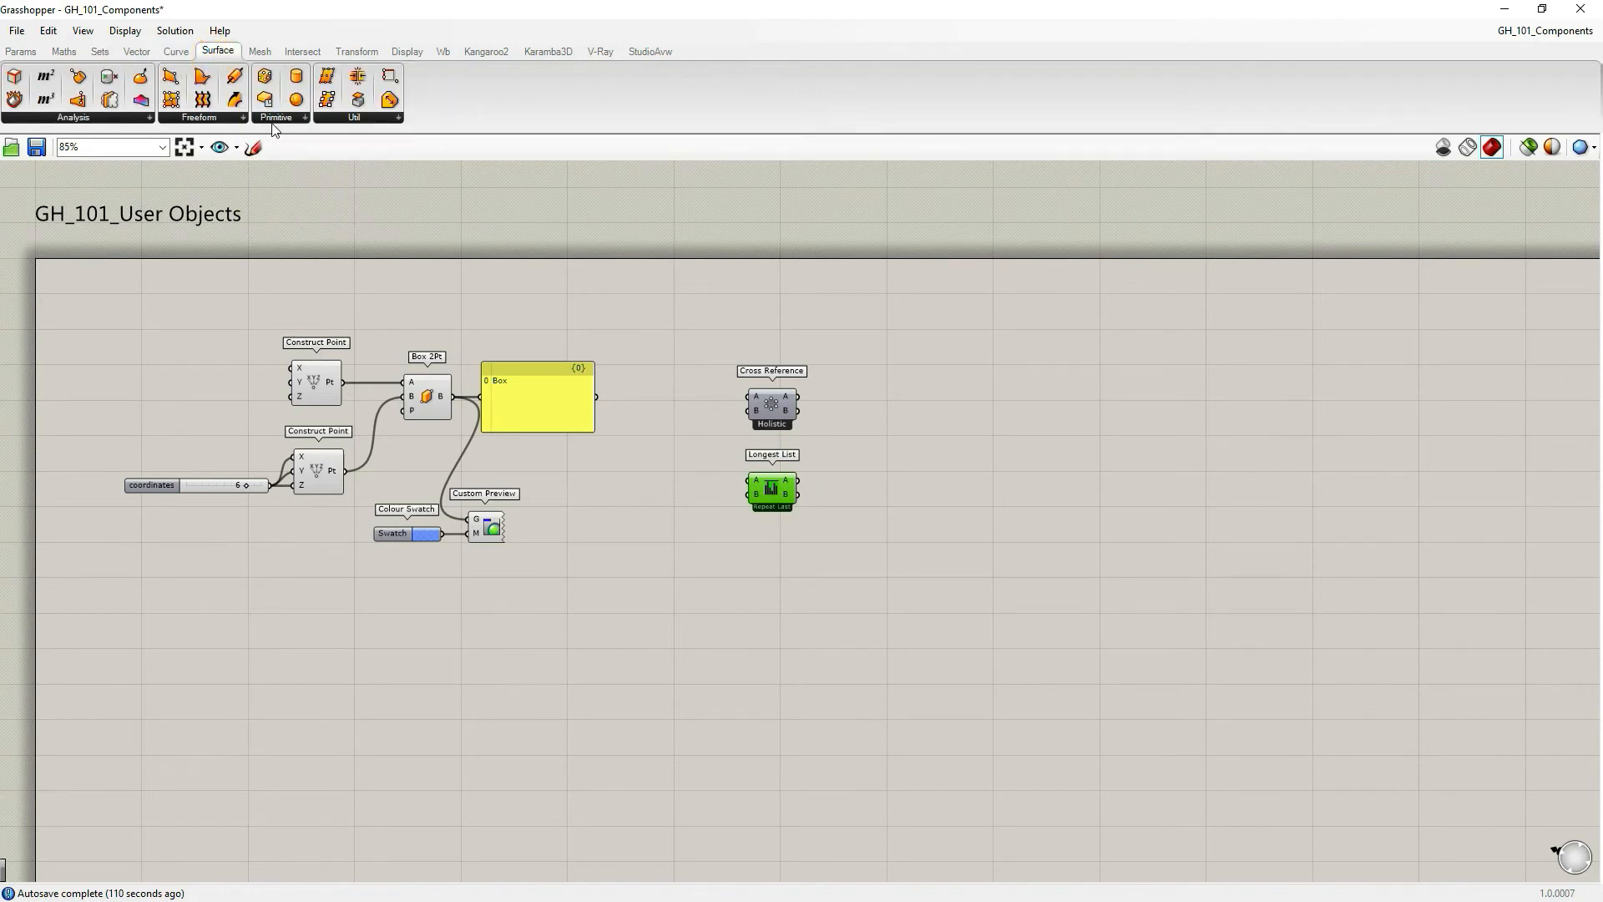
{"action": "left_click_drag", "start_coordinate": [265, 80], "coordinate": [879, 409]}
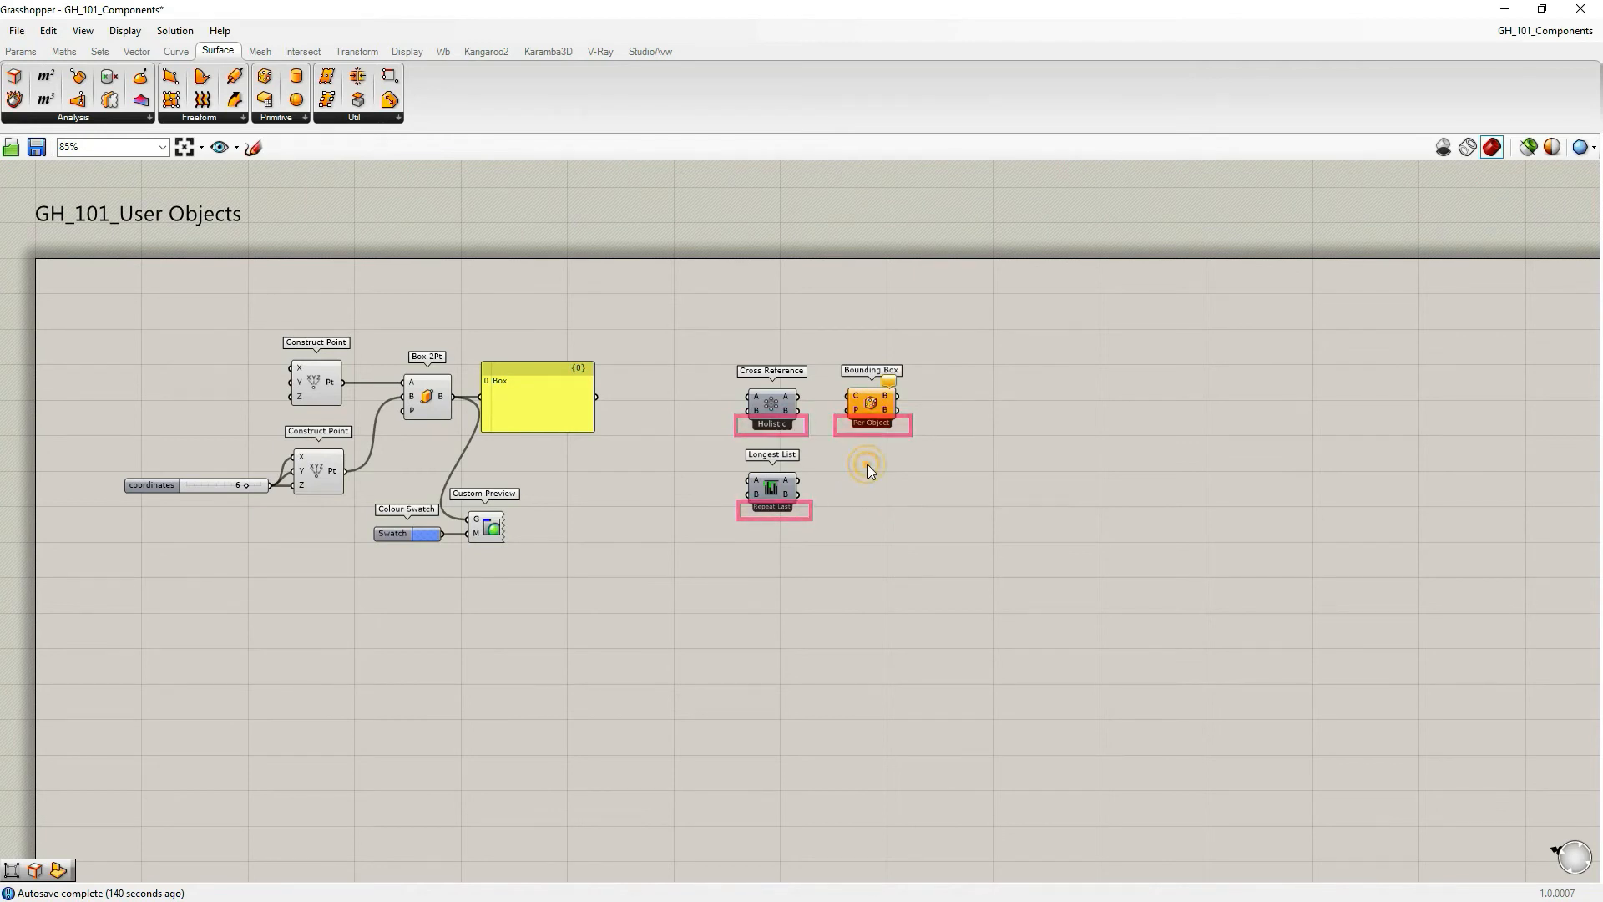
Switch the Cross Reference component's matching mode to Diagonal and after that to Coincident
{"action": "scroll", "coordinate": [868, 464], "scroll_direction": "up", "scroll_amount": 2}
{"action": "right_click_drag", "start_coordinate": [837, 437], "coordinate": [873, 470]}
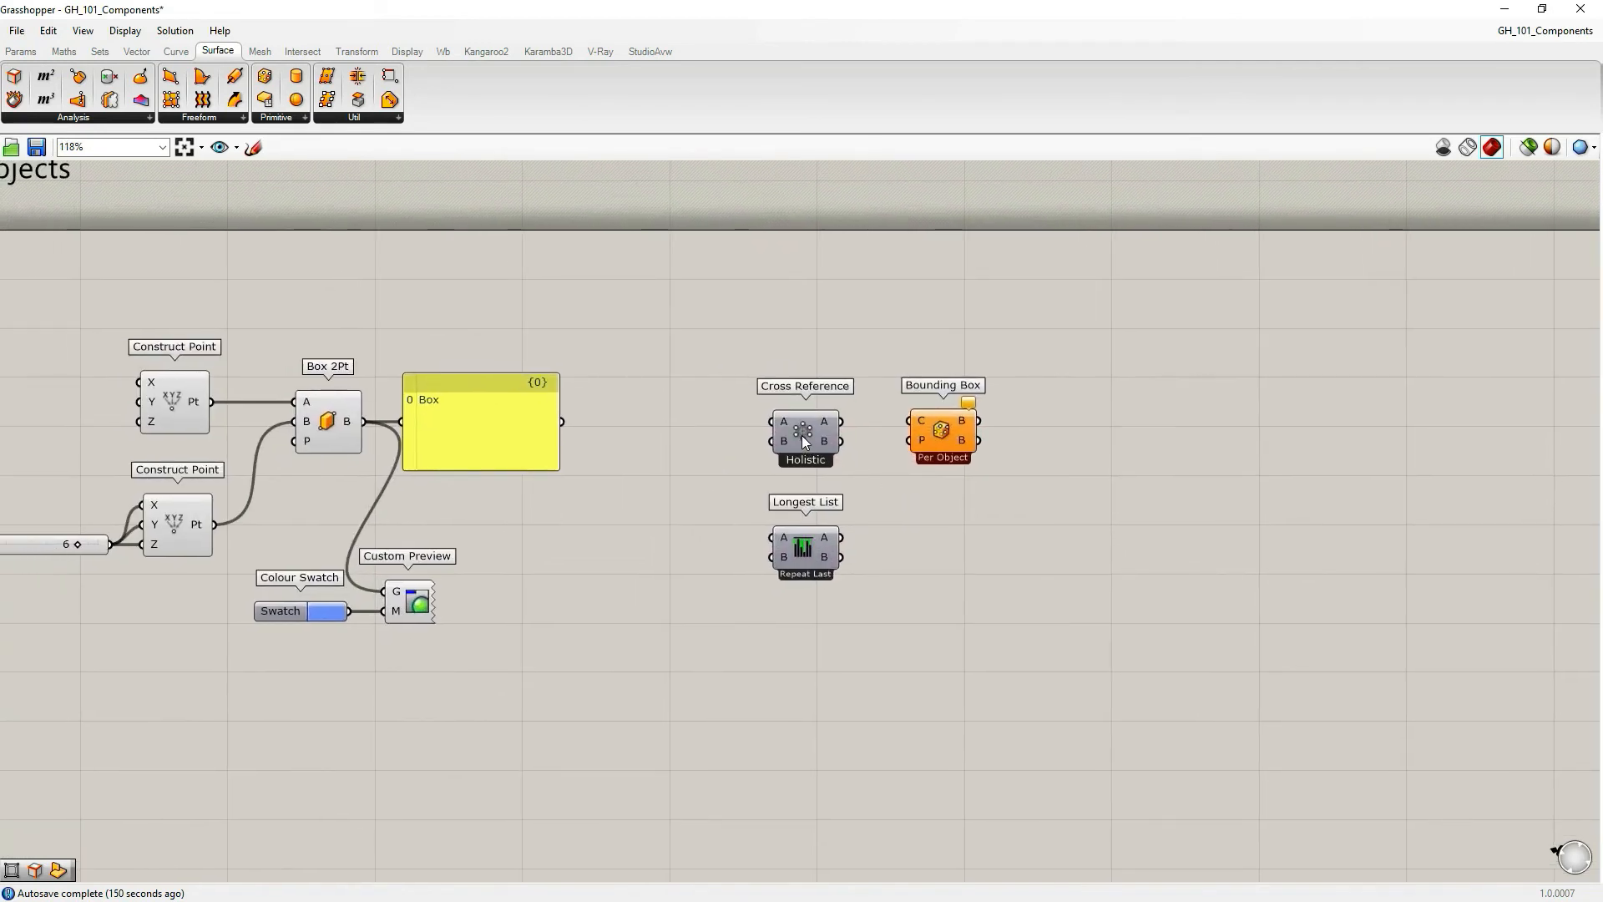
{"action": "right_click_drag", "start_coordinate": [806, 440], "coordinate": [881, 483]}
{"action": "right_click", "coordinate": [750, 464]}
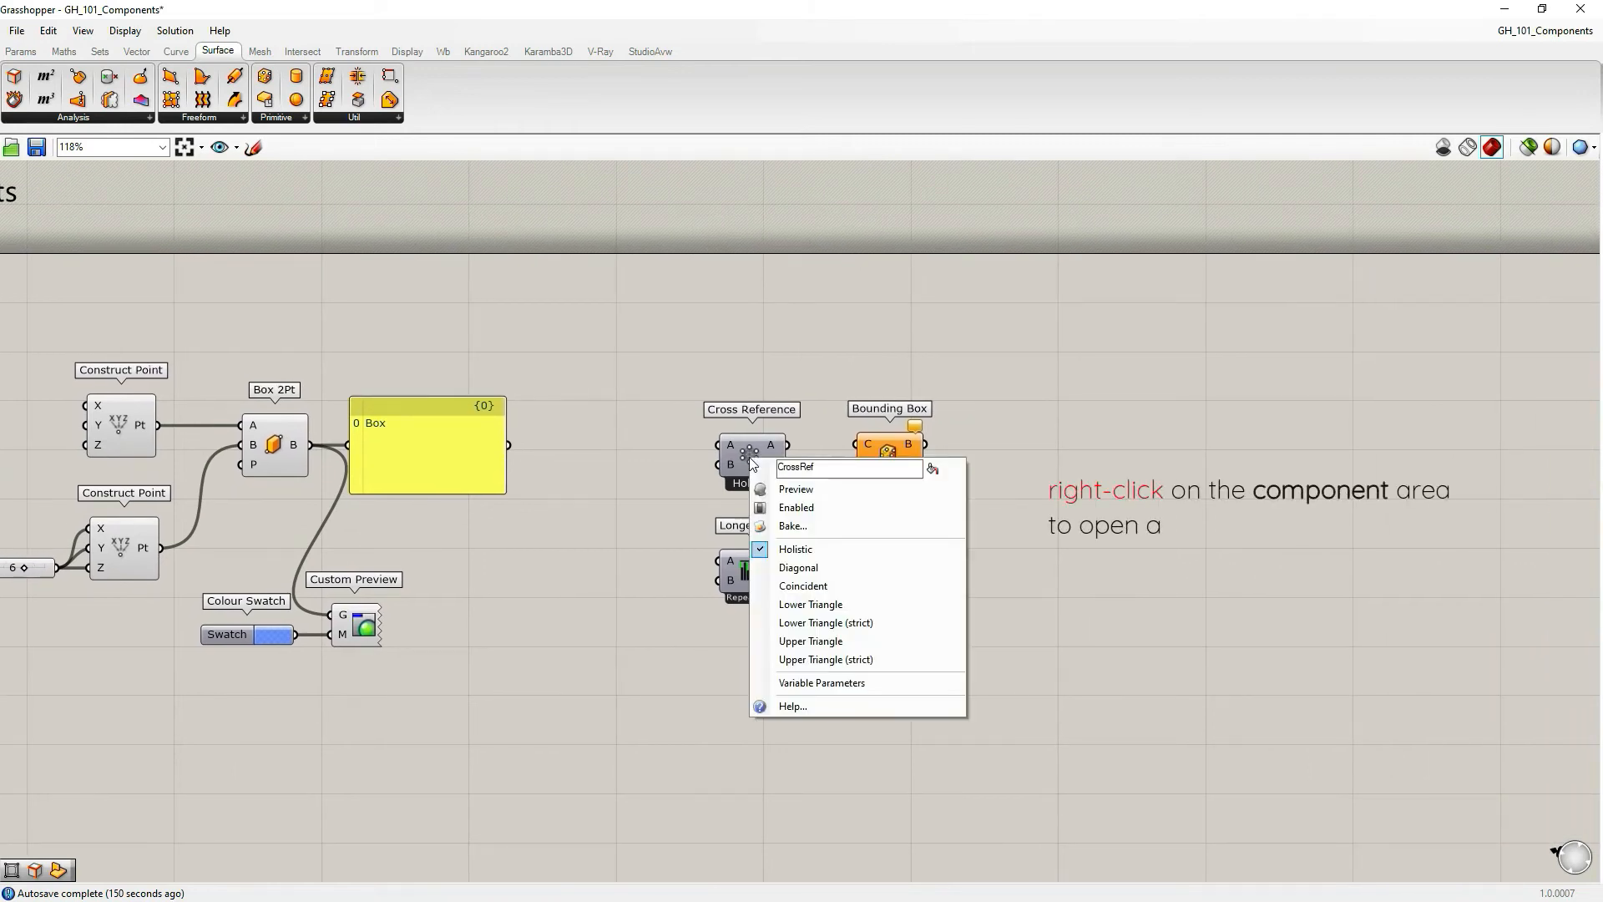
{"action": "left_click", "coordinate": [772, 568]}
{"action": "right_click", "coordinate": [754, 462]}
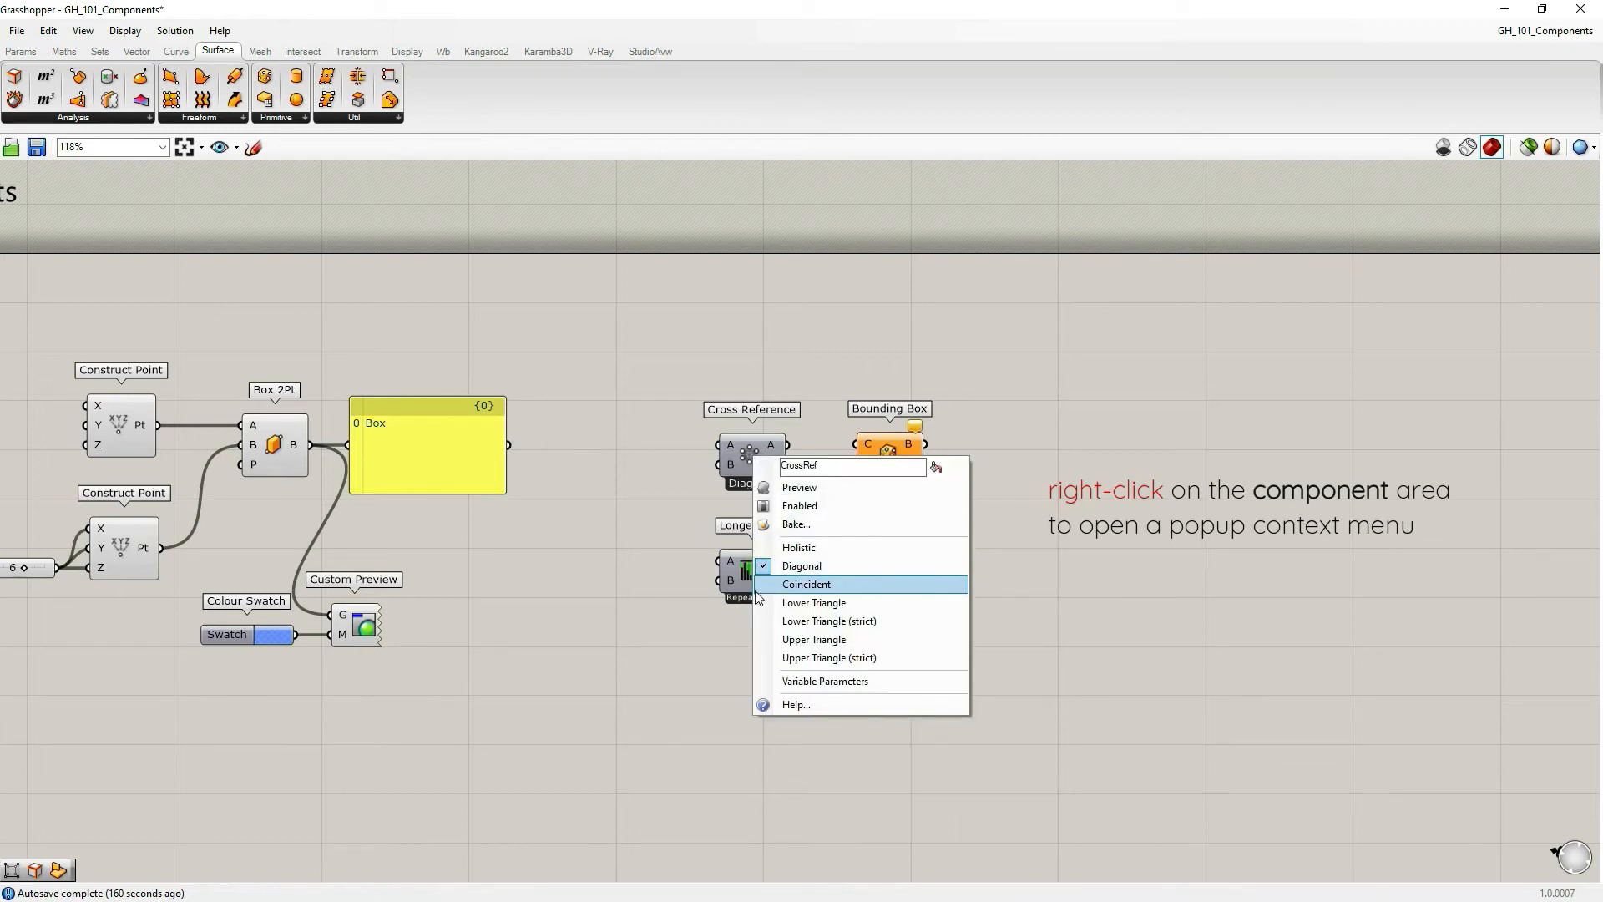
{"action": "left_click", "coordinate": [768, 582]}
Switch the Cross Reference mode through Lower Triangle and Lower Triangle (strict), ending on Upper Triangle
{"action": "right_click", "coordinate": [748, 455]}
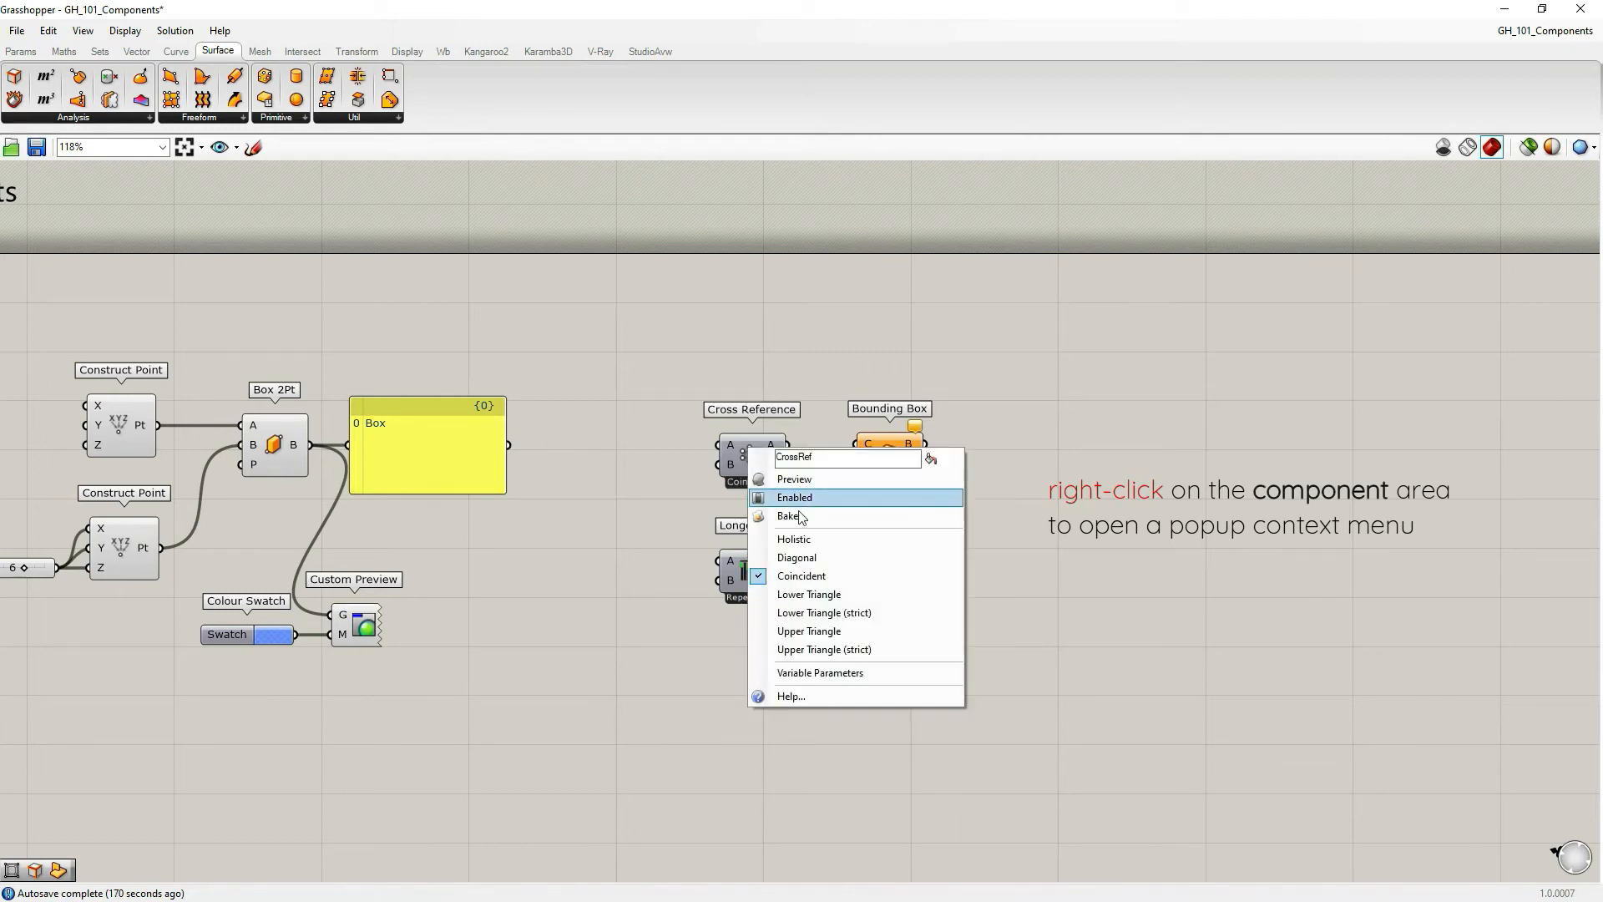
{"action": "left_click", "coordinate": [762, 594]}
{"action": "right_click", "coordinate": [752, 462]}
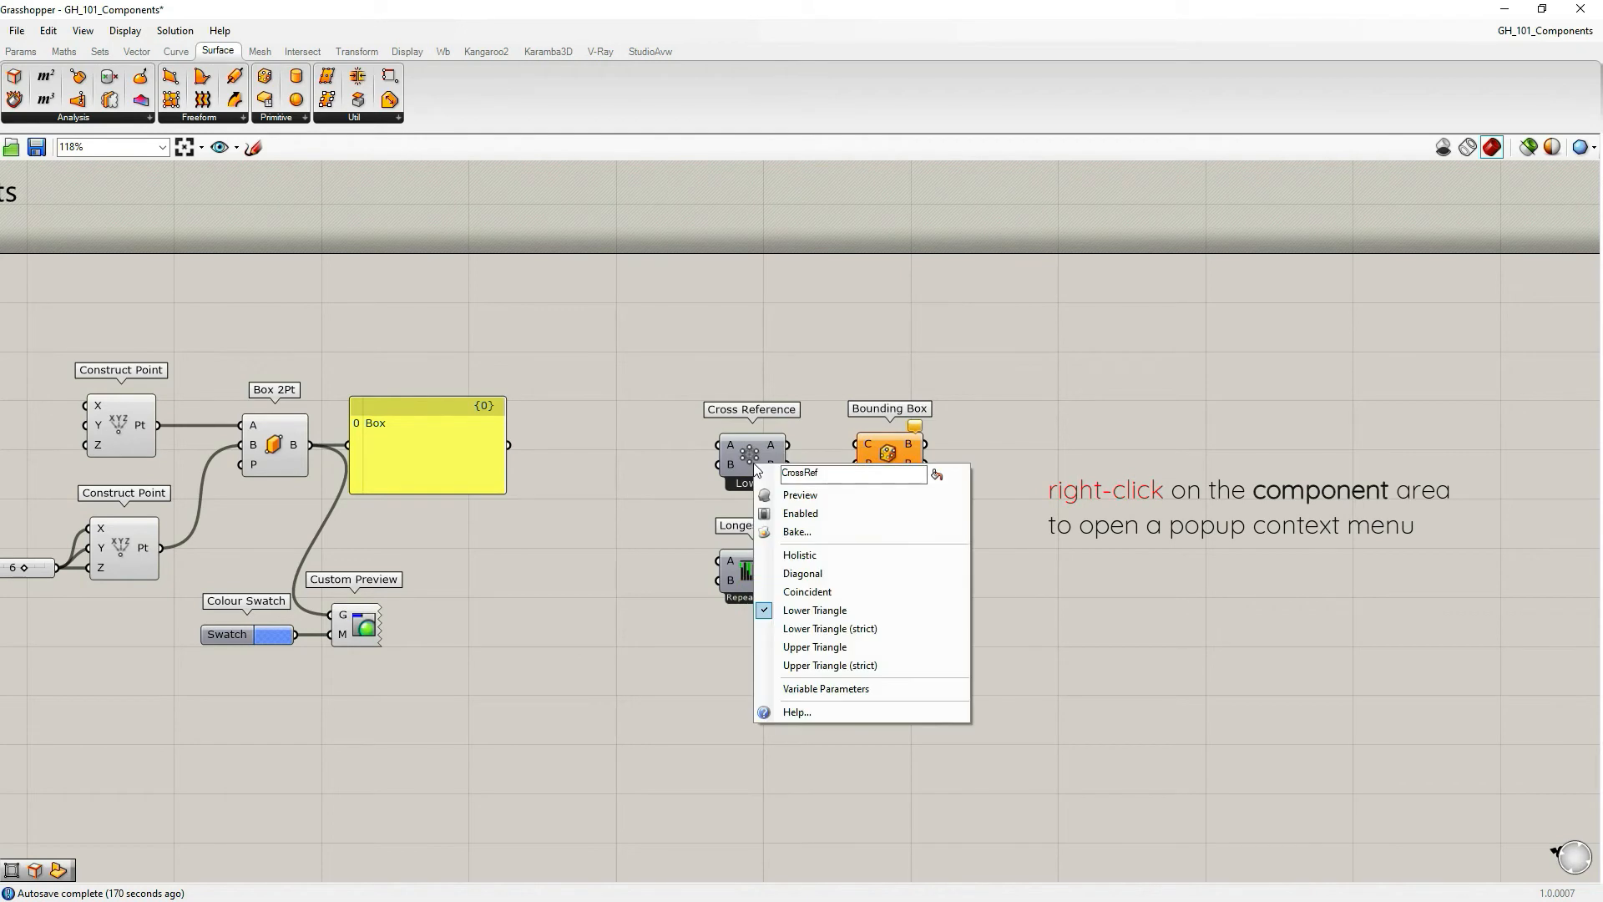
{"action": "left_click", "coordinate": [768, 632]}
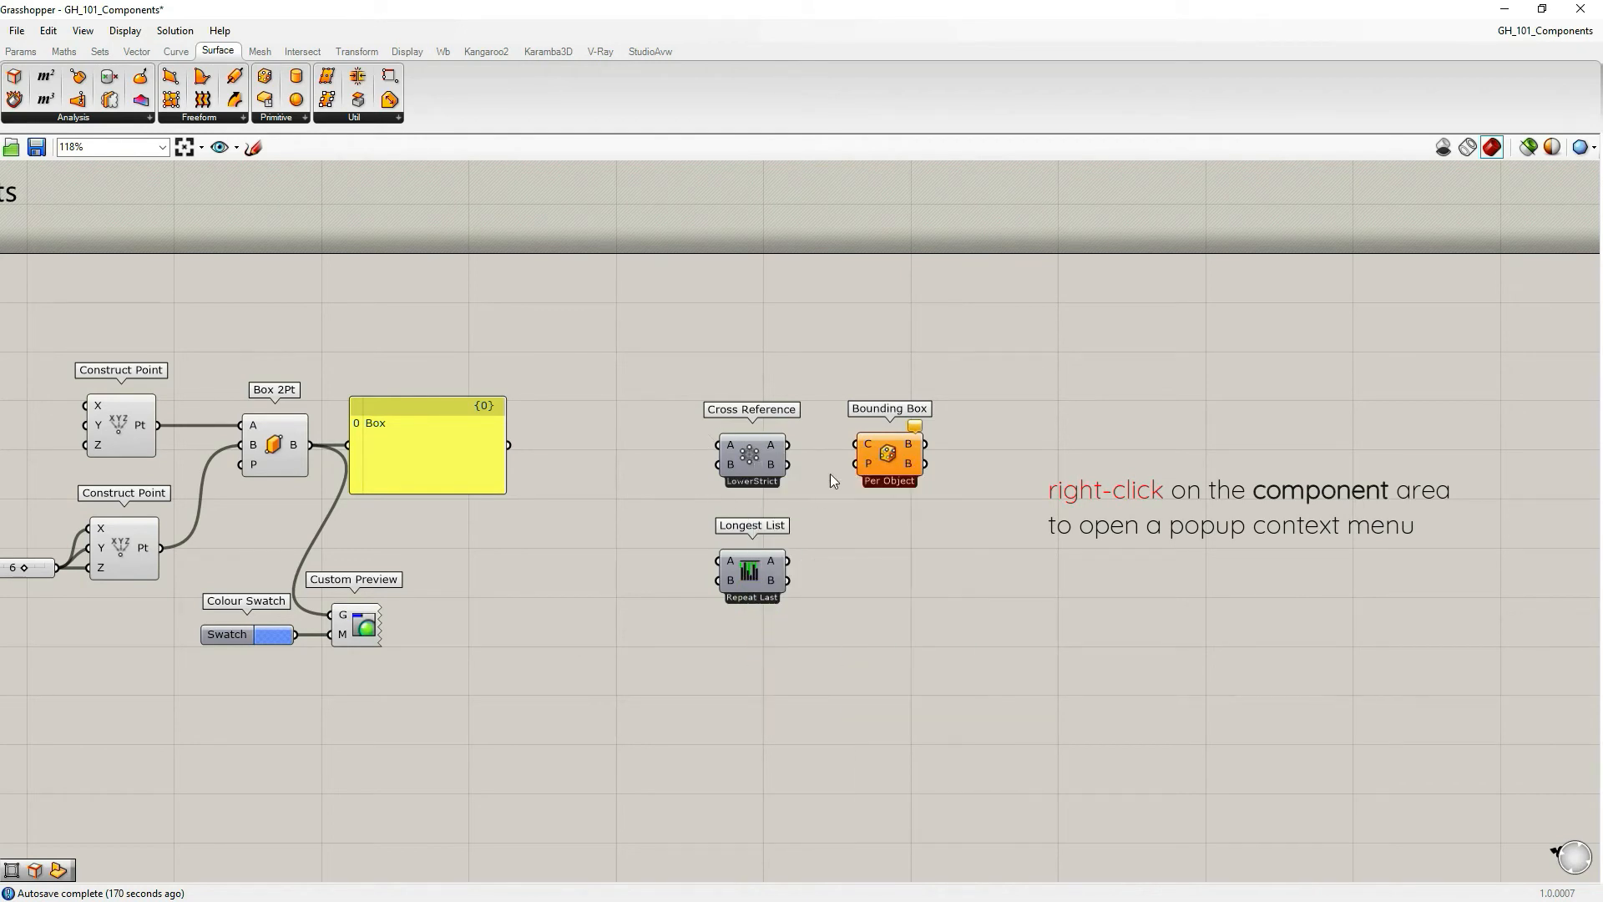
{"action": "right_click", "coordinate": [749, 456]}
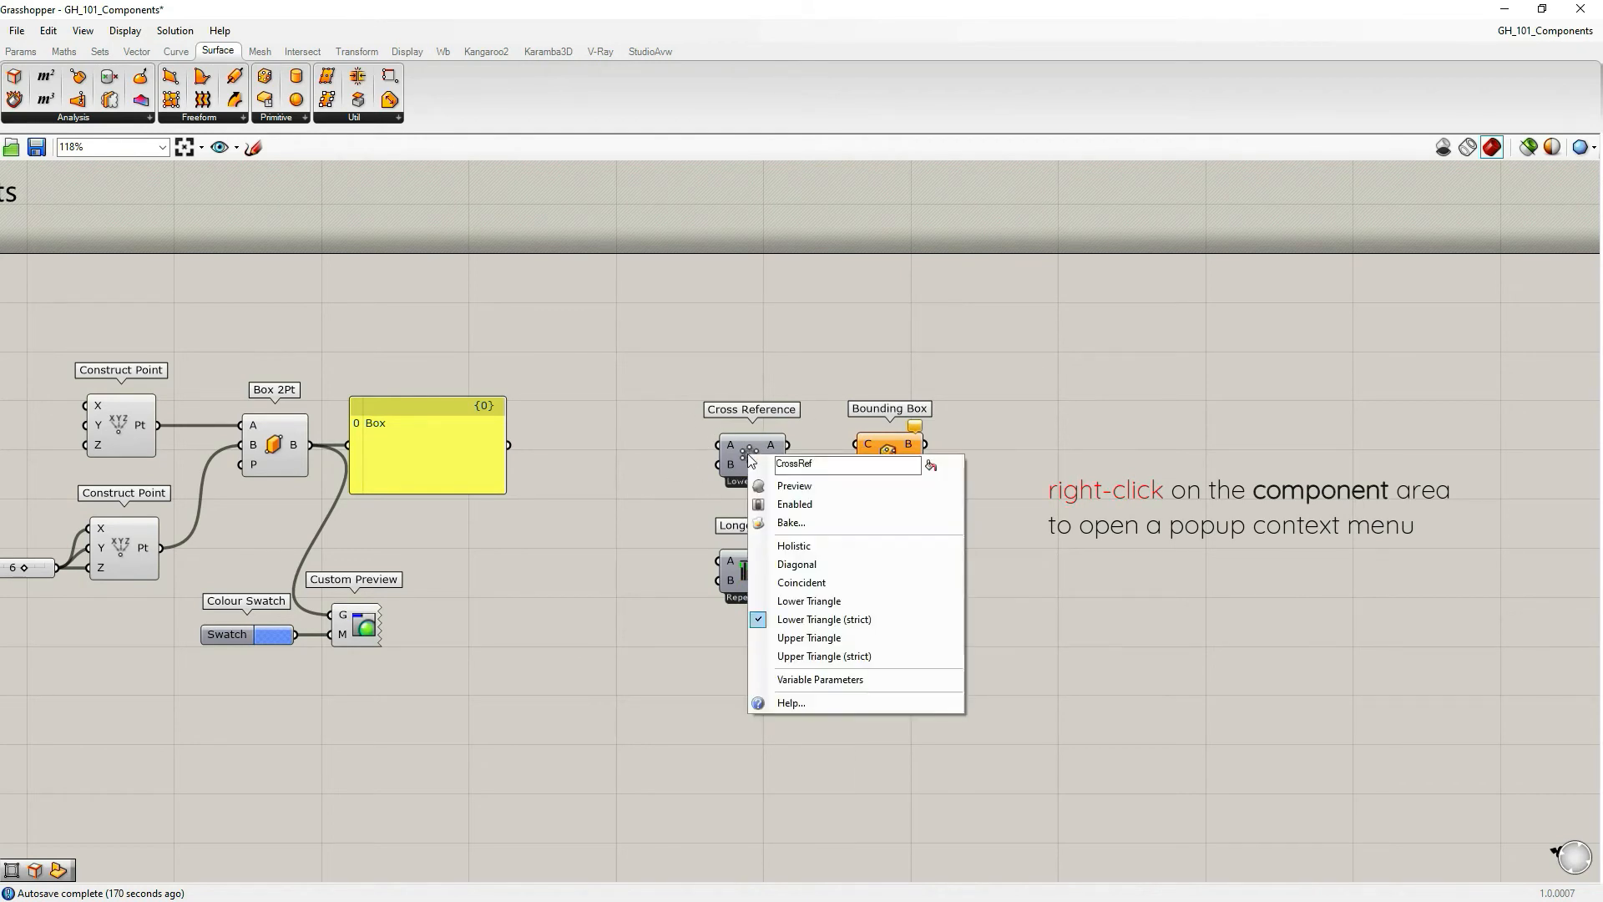
{"action": "left_click", "coordinate": [764, 638]}
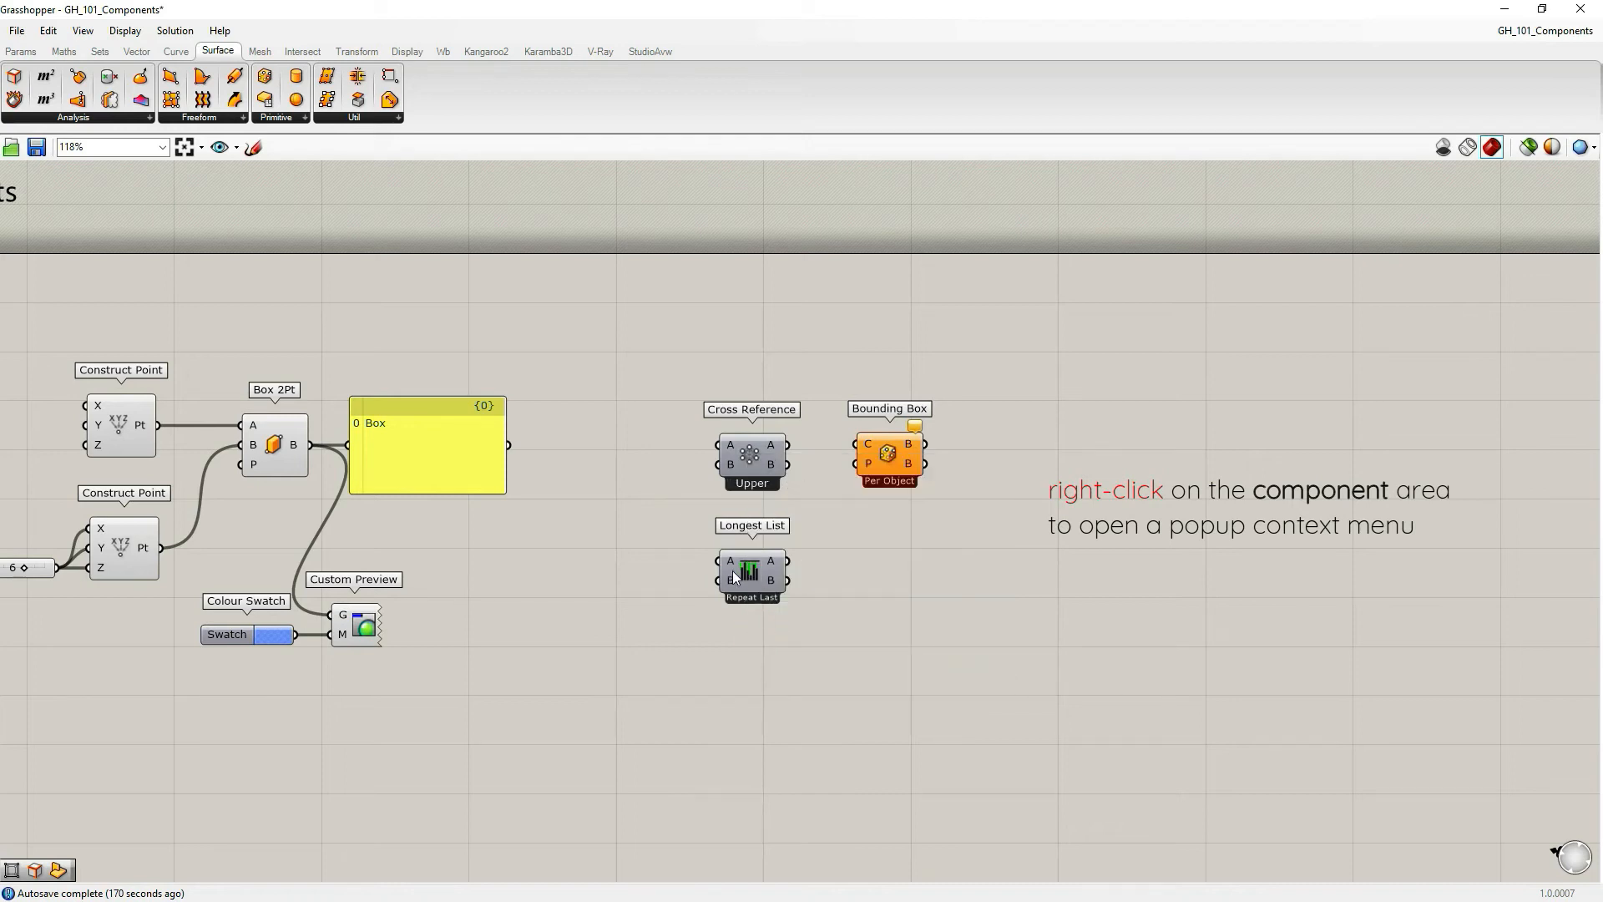
Switch the Longest List component's matching mode to Interpolate and after that to Wrap
{"action": "right_click", "coordinate": [757, 584]}
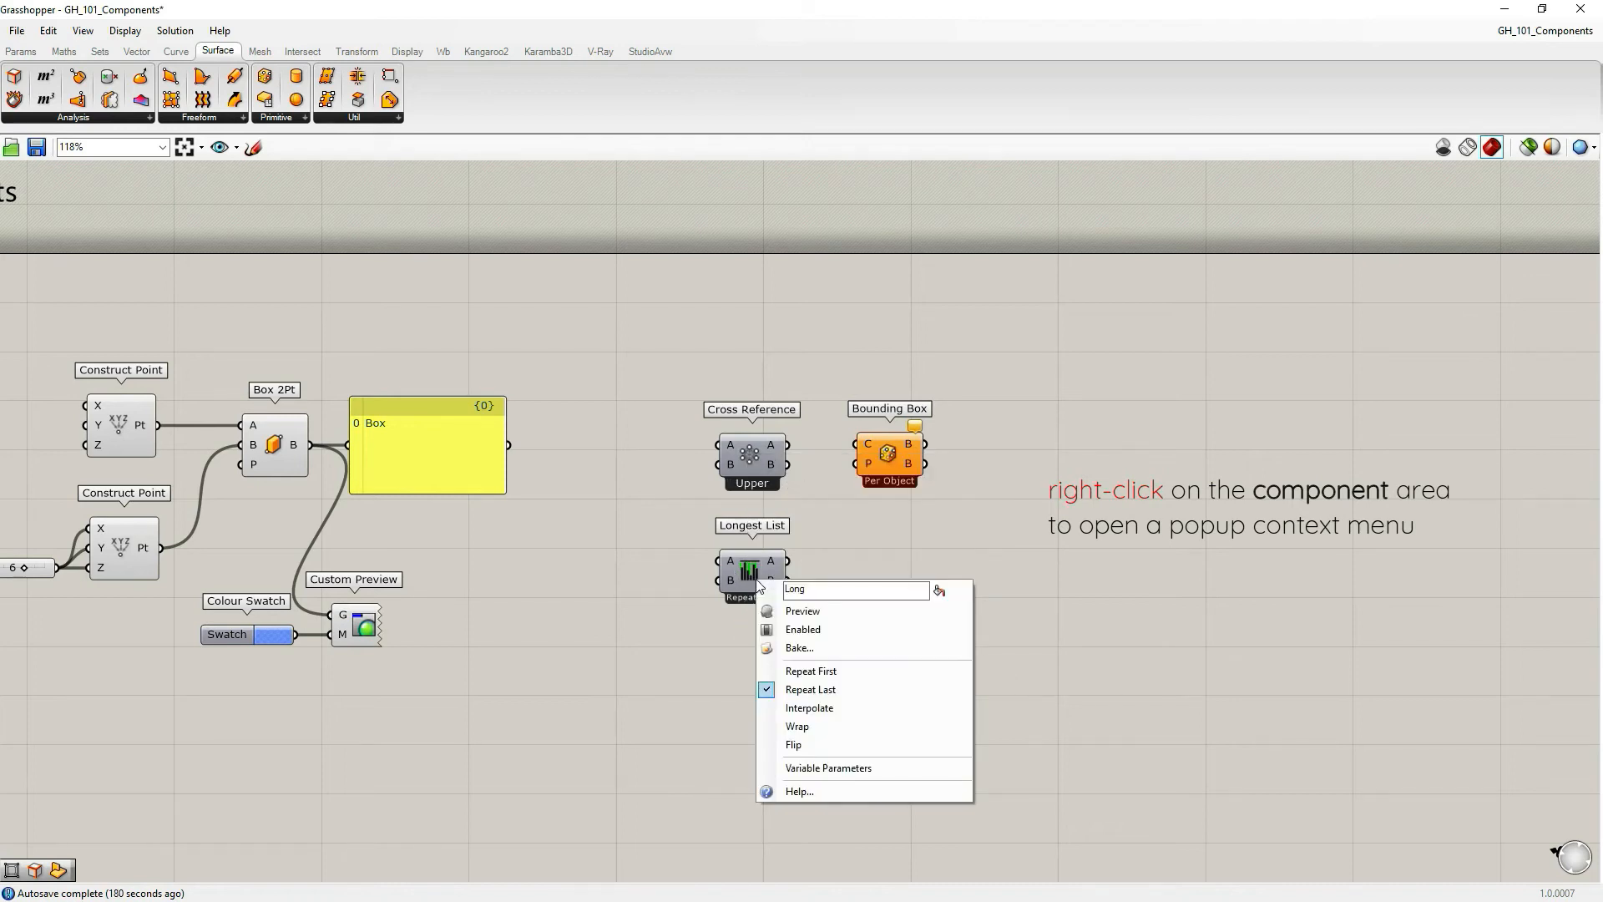
{"action": "left_click", "coordinate": [770, 712]}
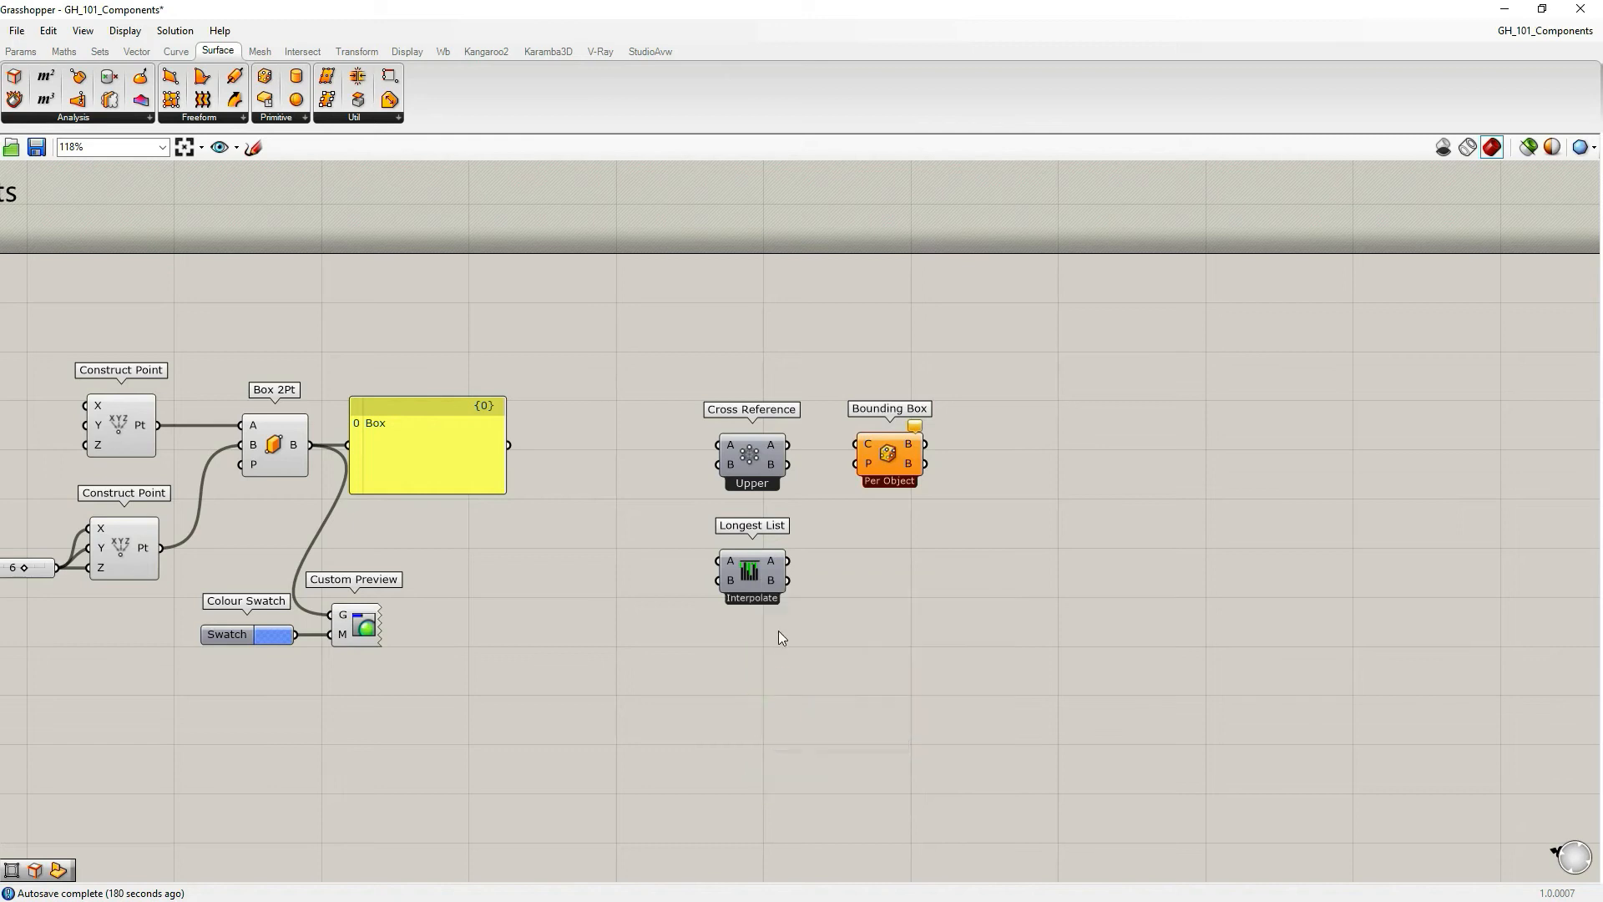
{"action": "right_click", "coordinate": [749, 580]}
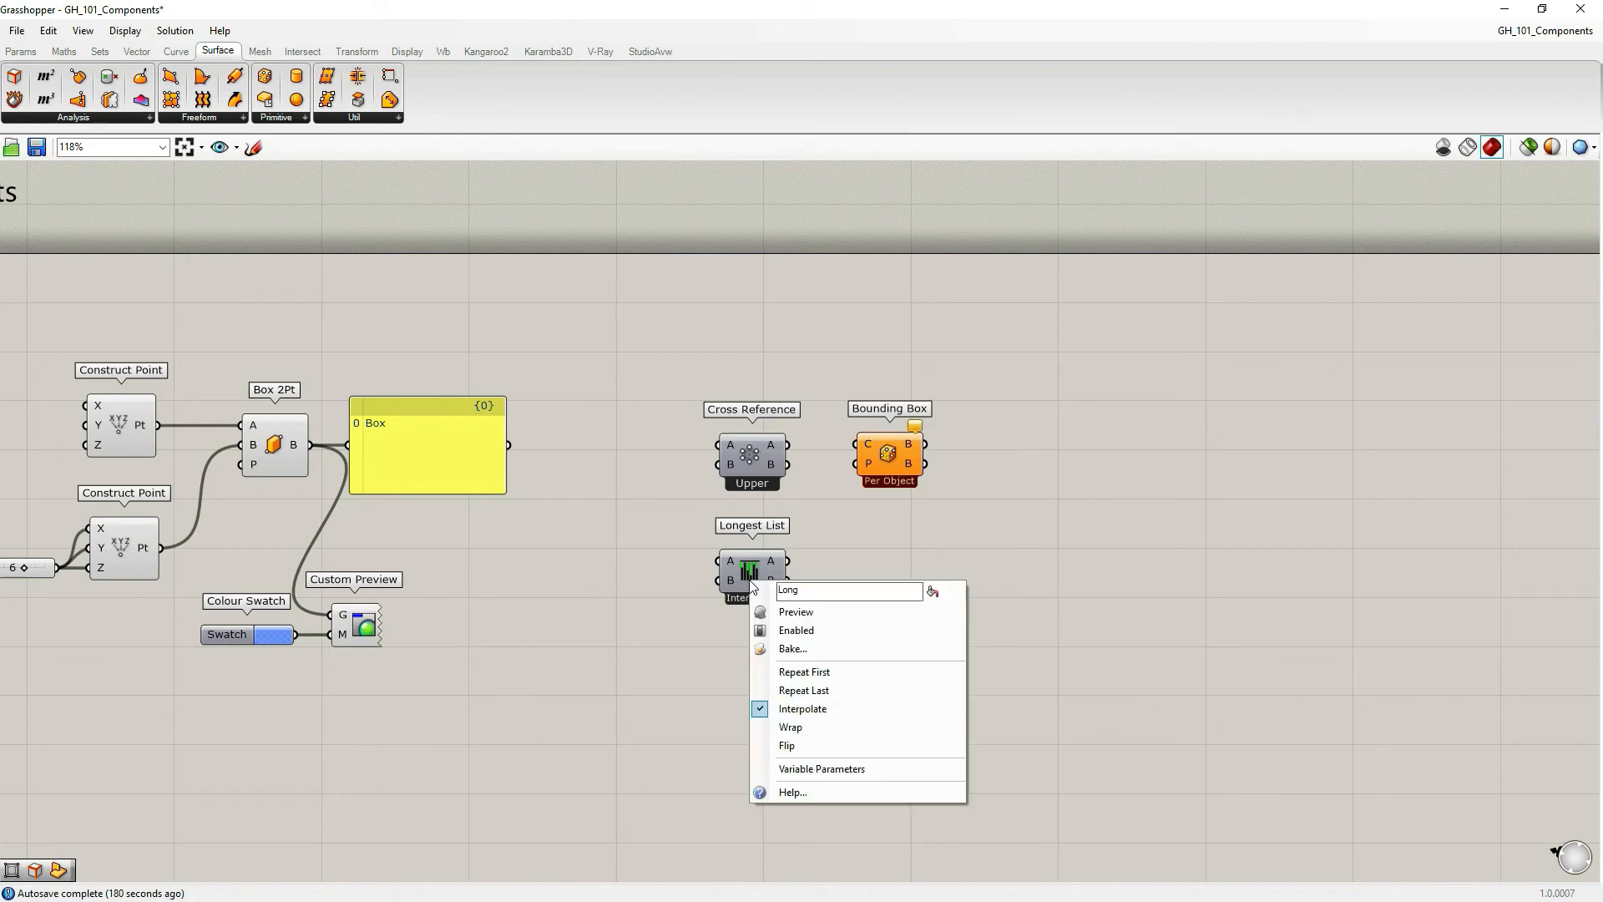
{"action": "left_click", "coordinate": [763, 729]}
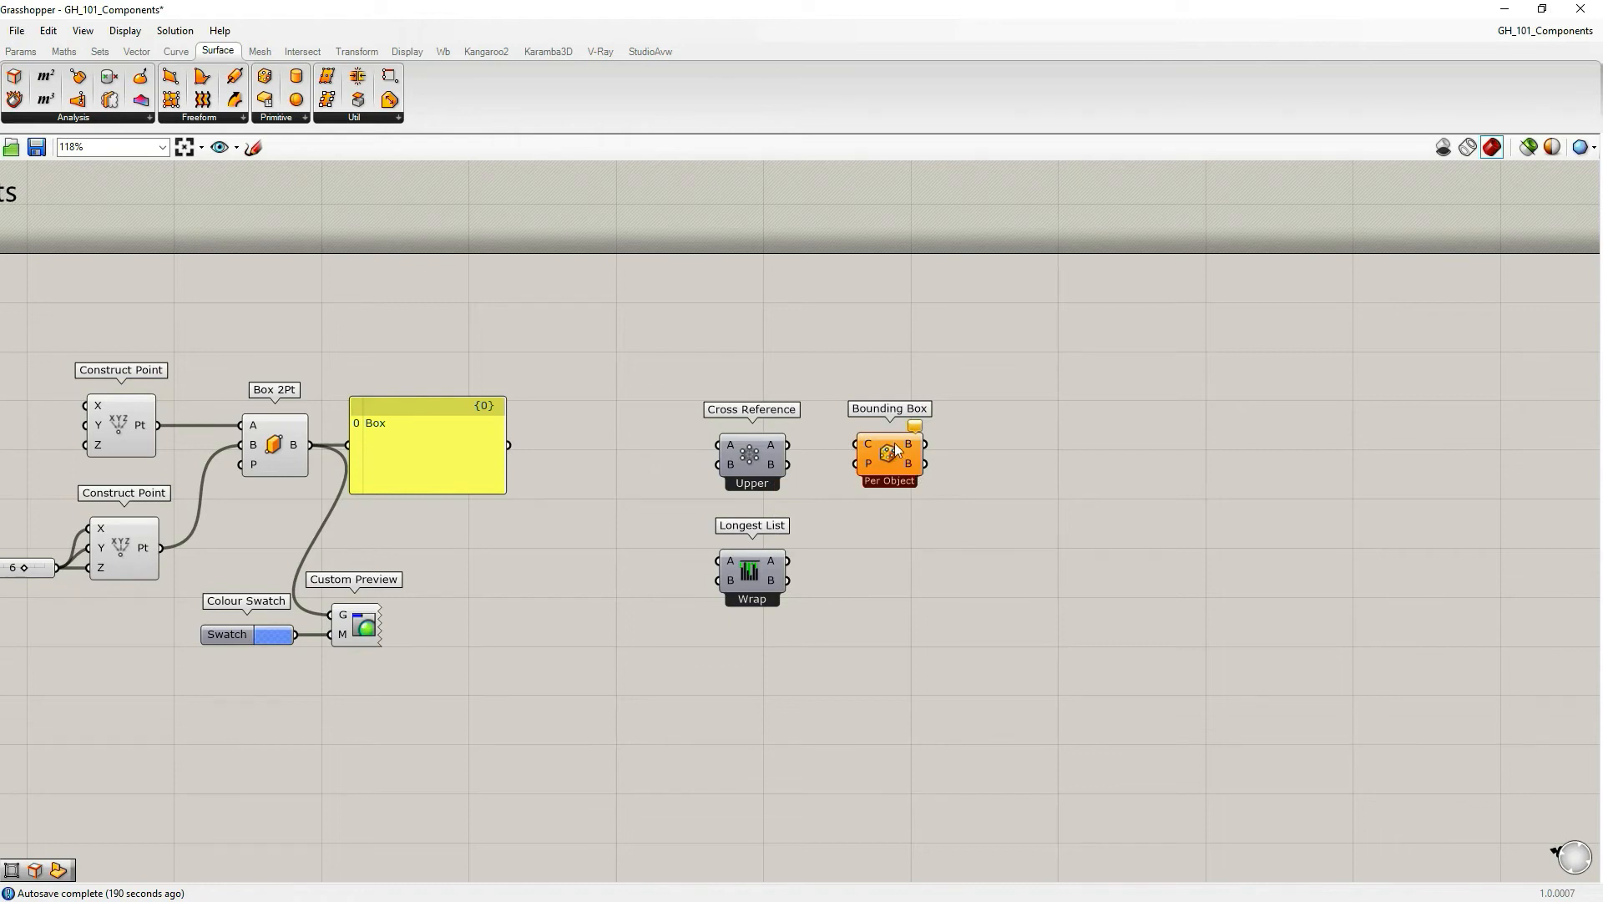
Switch the Cross Reference component to Upper Triangle (strict) and after that to Holistic
{"action": "right_click", "coordinate": [758, 466]}
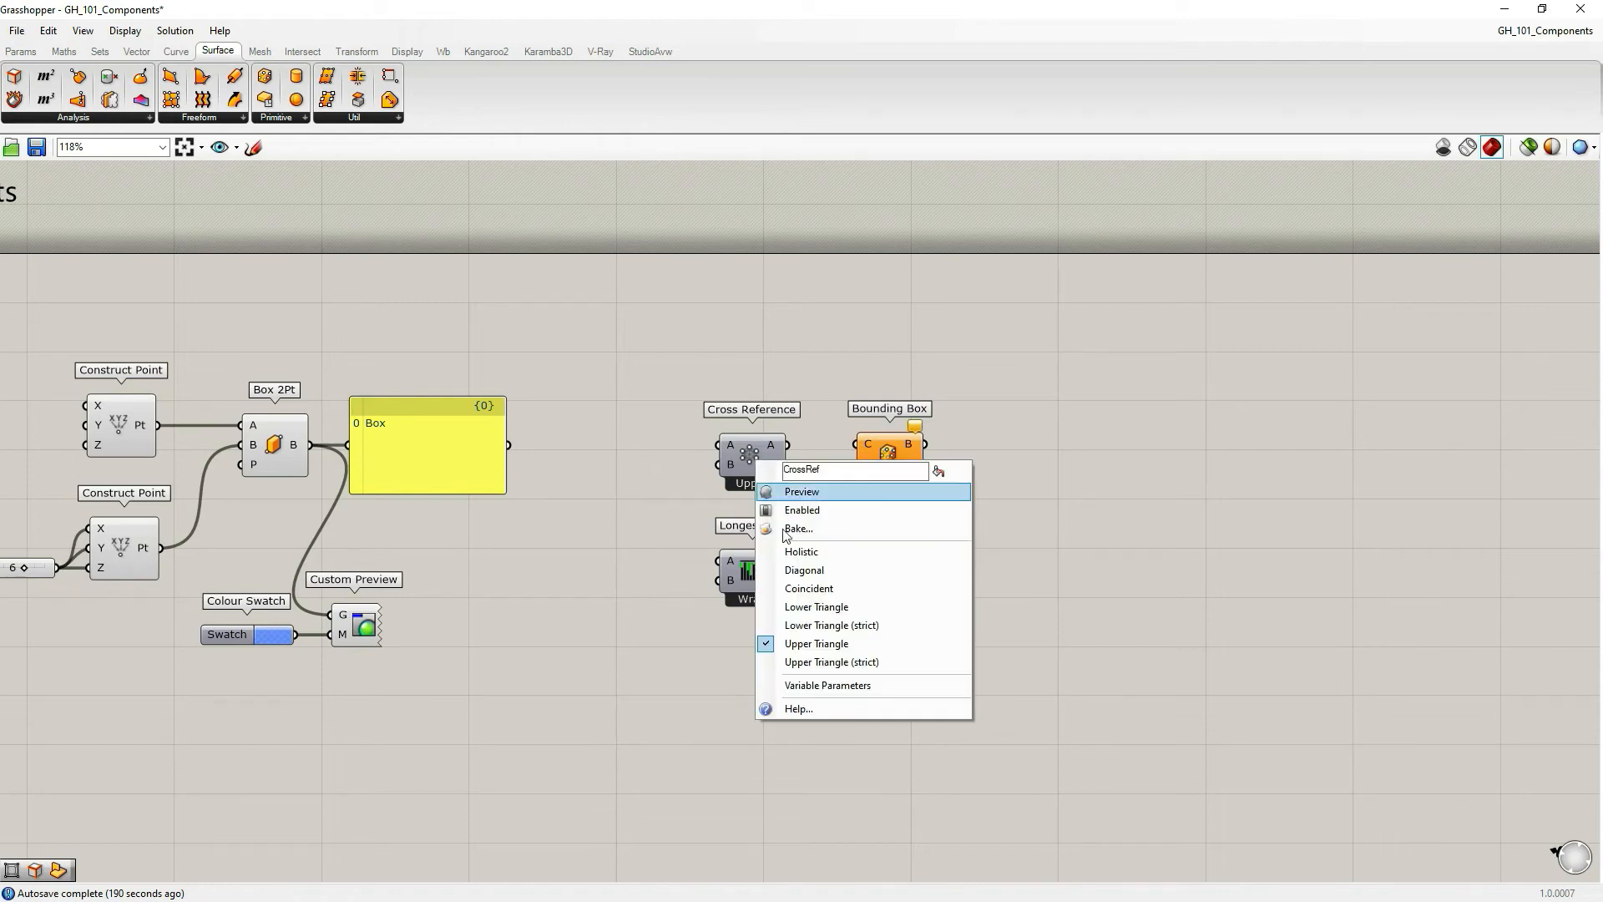
{"action": "left_click", "coordinate": [797, 663]}
{"action": "right_click", "coordinate": [751, 455]}
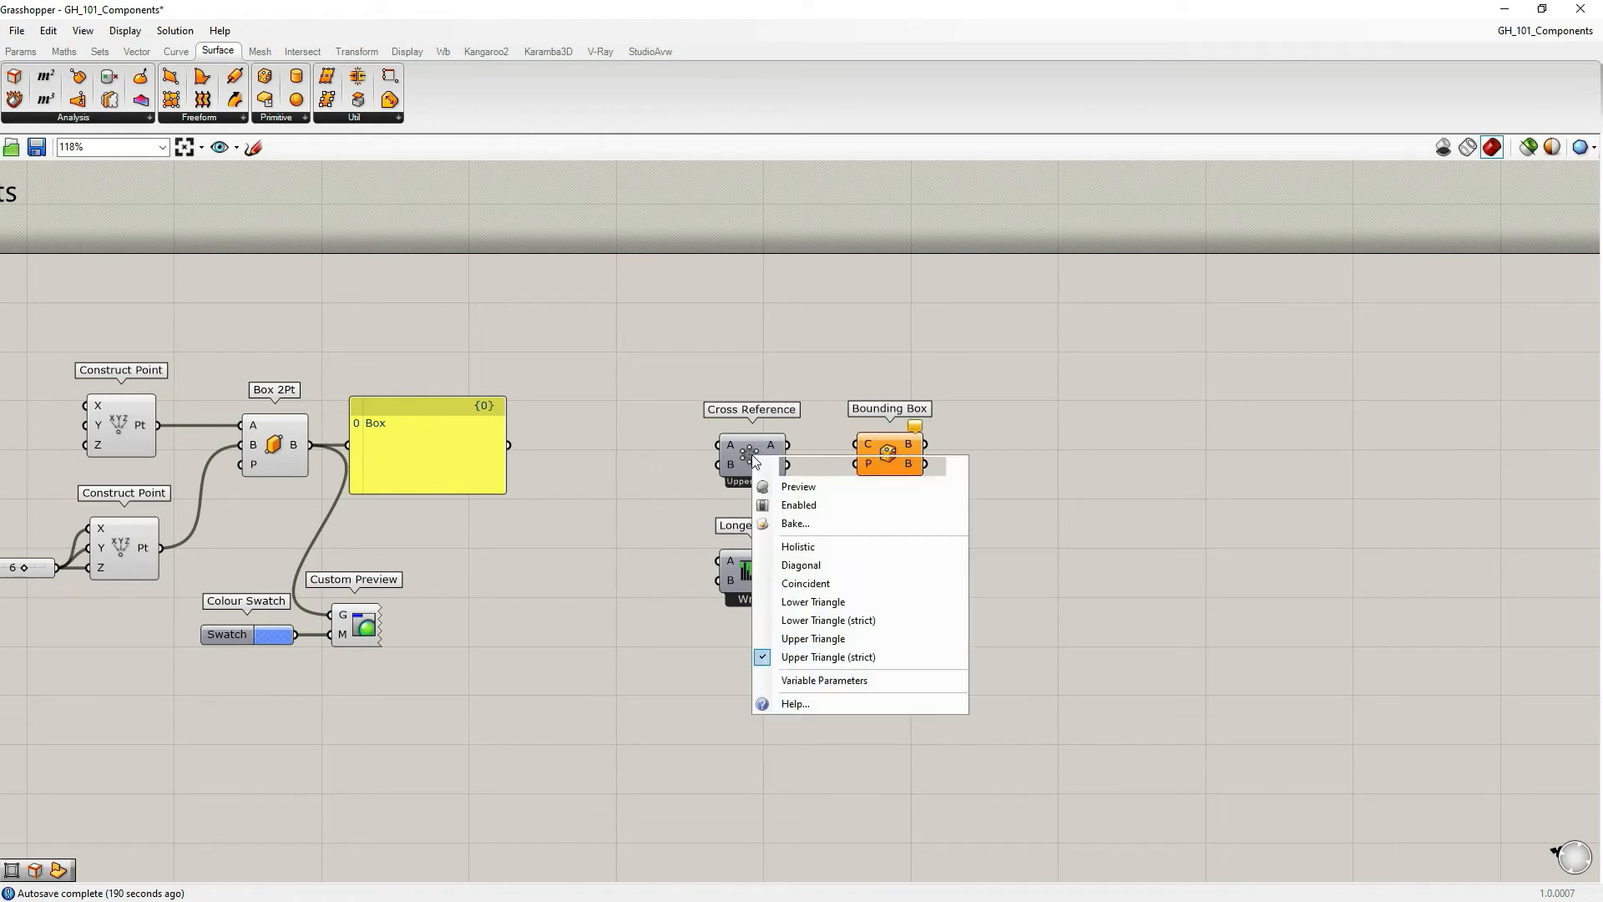
{"action": "left_click", "coordinate": [793, 548]}
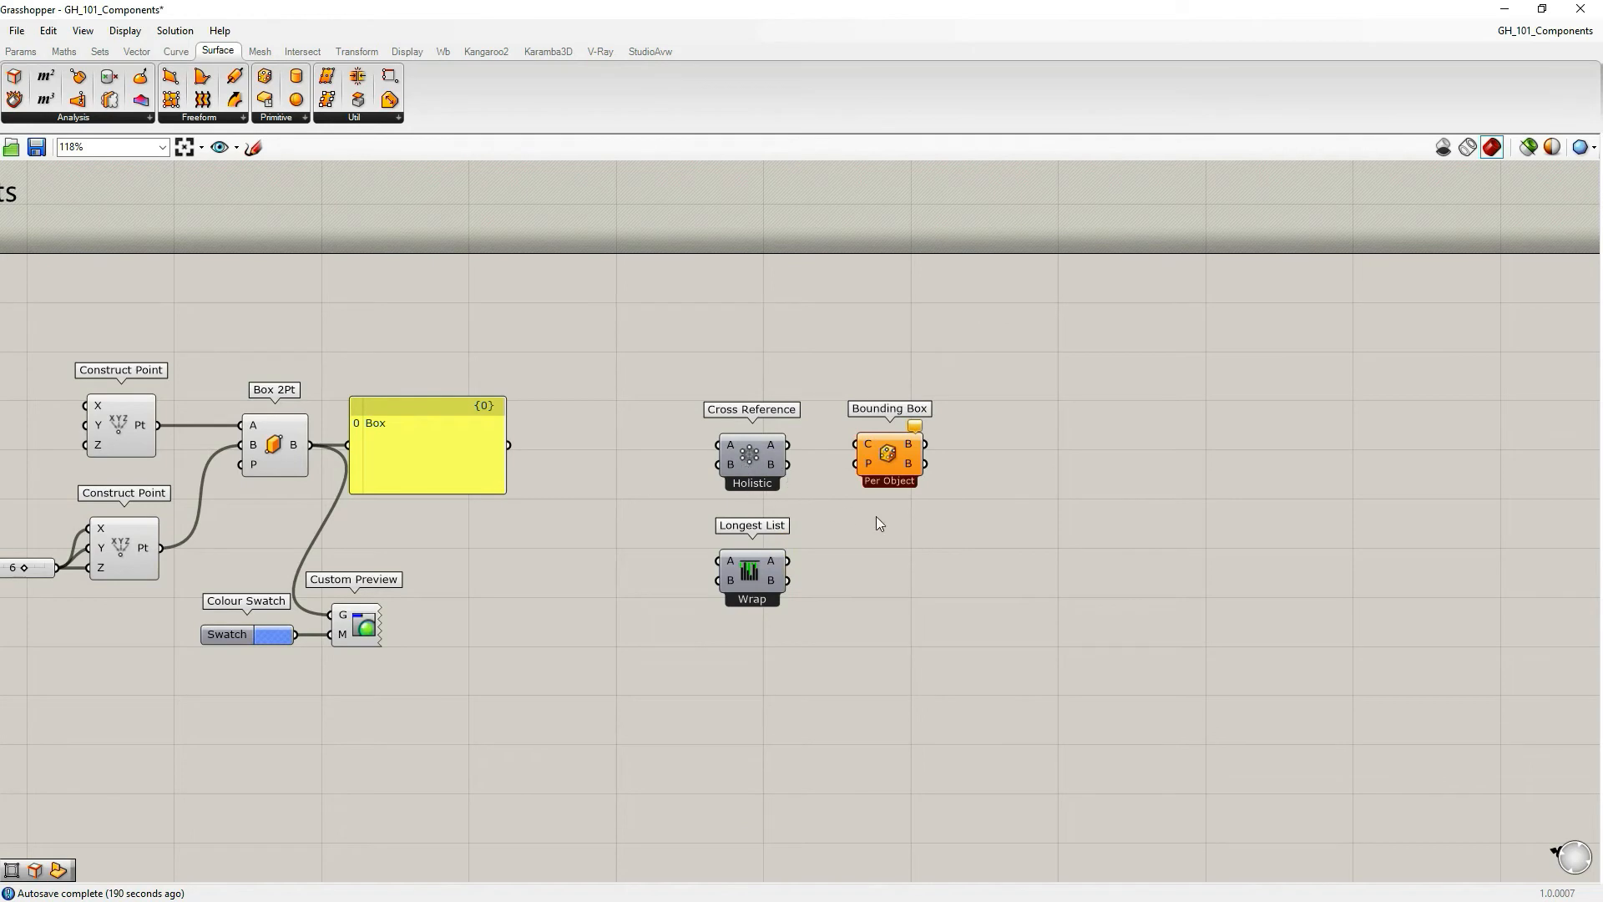
Reposition the Bounding Box component slightly, then turn its Union Box mode on and back off to Per Object
{"action": "right_click_drag", "start_coordinate": [937, 554], "coordinate": [990, 577]}
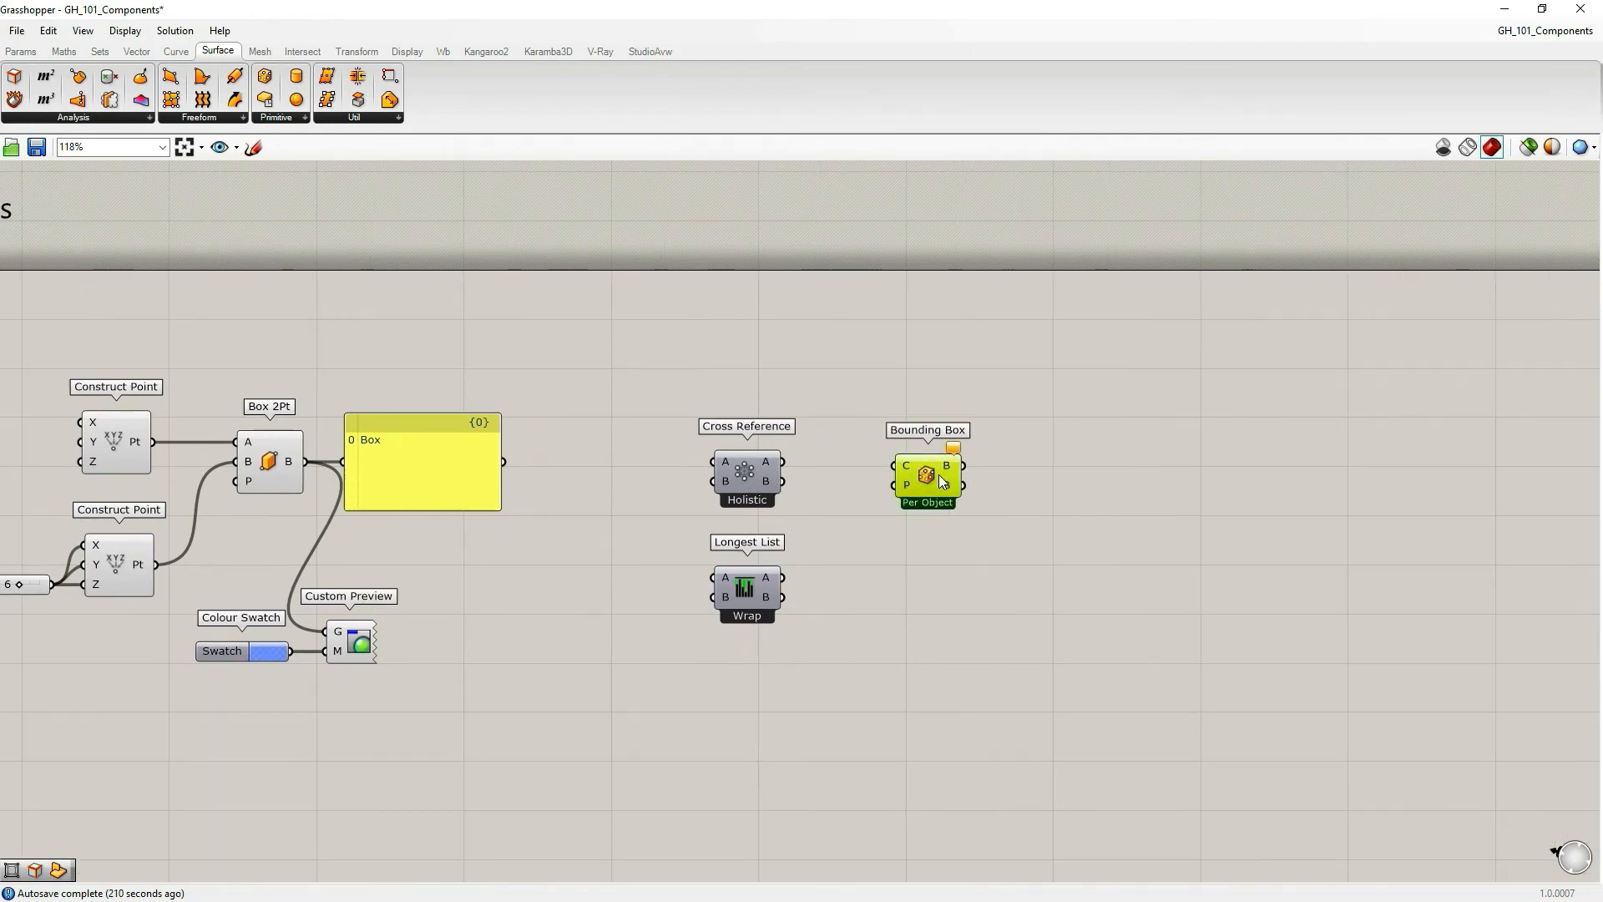
{"action": "mouse_move", "coordinate": [931, 480]}
{"action": "left_mouse_down"}
{"action": "mouse_move", "coordinate": [880, 484]}
{"action": "mouse_move", "coordinate": [907, 492]}
{"action": "left_mouse_up"}
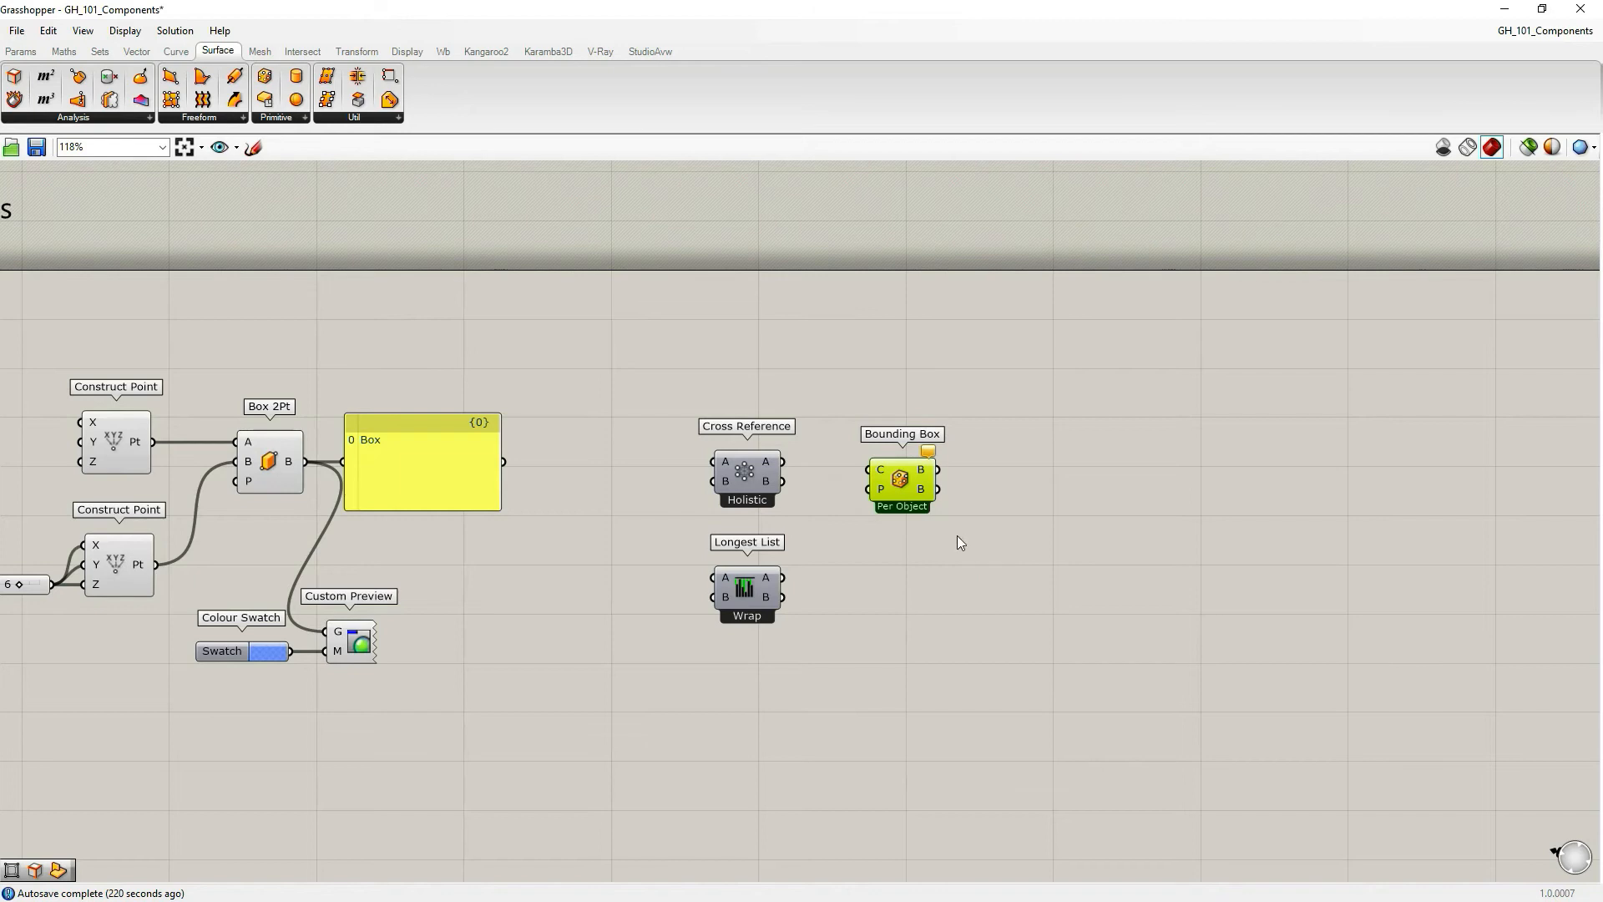
{"action": "right_click", "coordinate": [902, 482]}
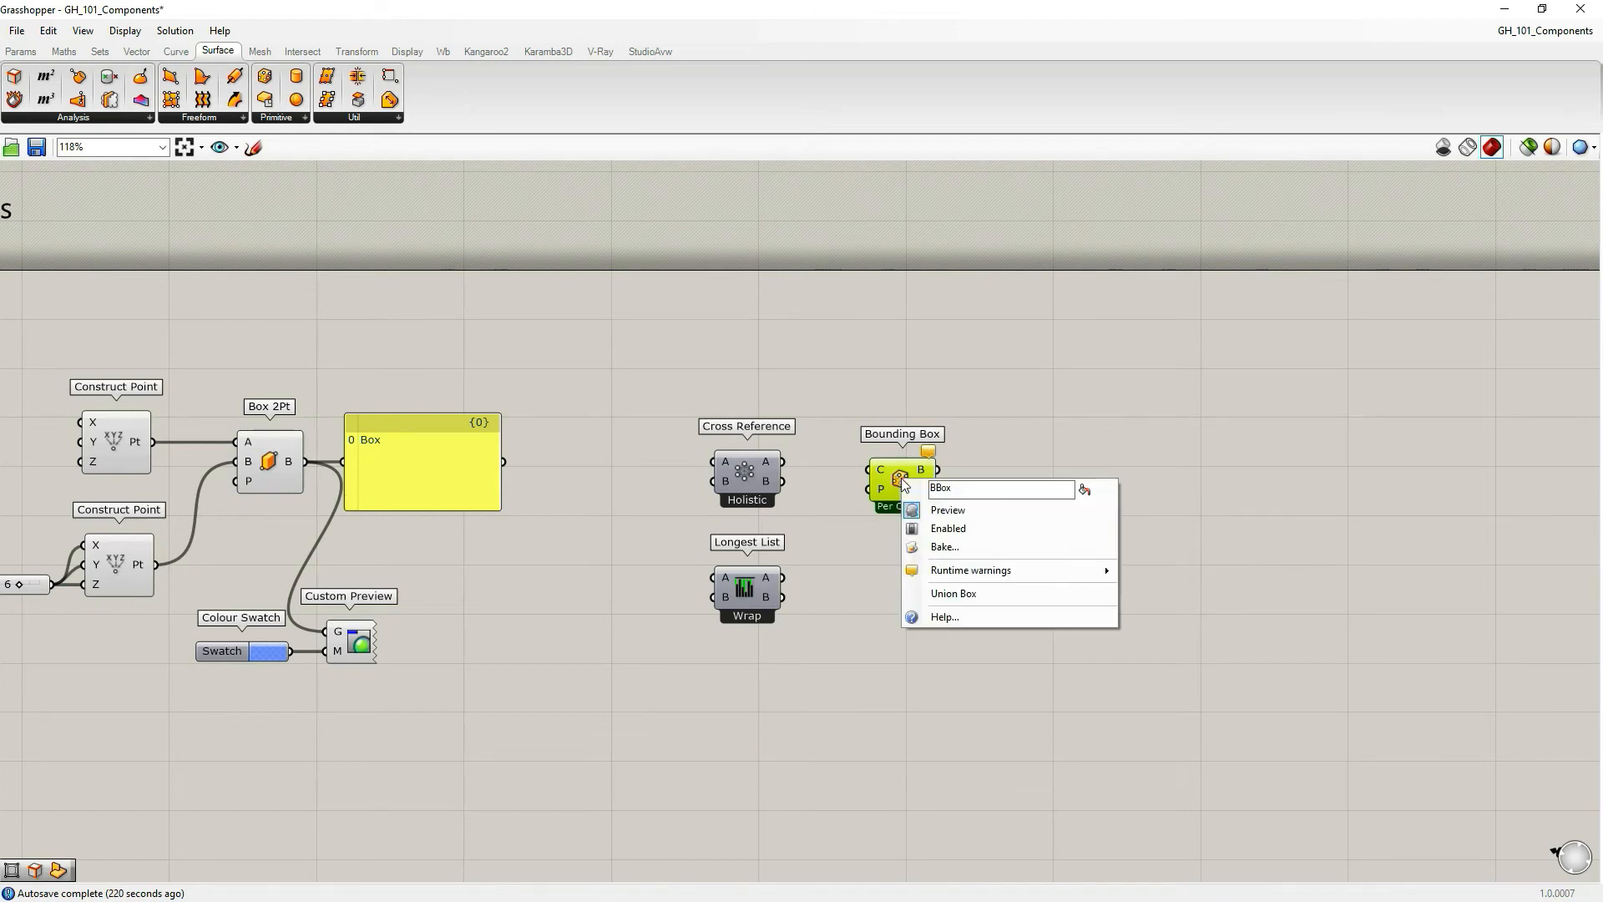
{"action": "left_click", "coordinate": [952, 595]}
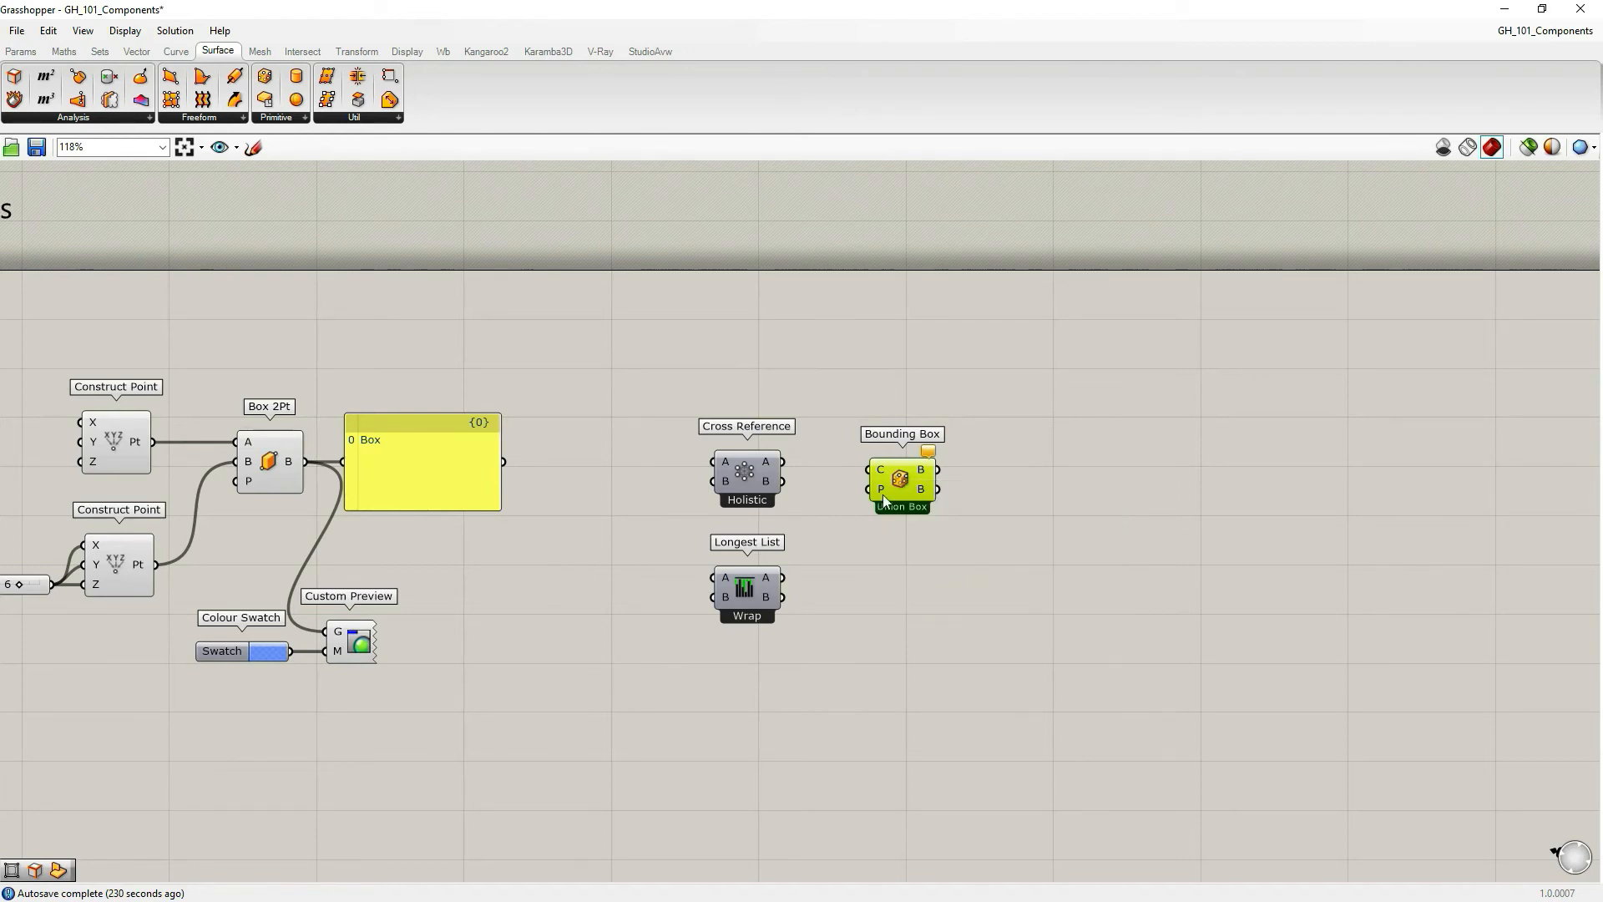
{"action": "right_click", "coordinate": [898, 479]}
{"action": "left_click", "coordinate": [934, 588]}
Restore the Grasshopper window beside Rhino and move the Bounding Box component to the empty area below Custom Preview
{"action": "left_click", "coordinate": [1541, 9]}
{"action": "right_click_drag", "start_coordinate": [1154, 363], "coordinate": [1042, 330]}
{"action": "right_click_drag", "start_coordinate": [1393, 400], "coordinate": [1294, 395]}
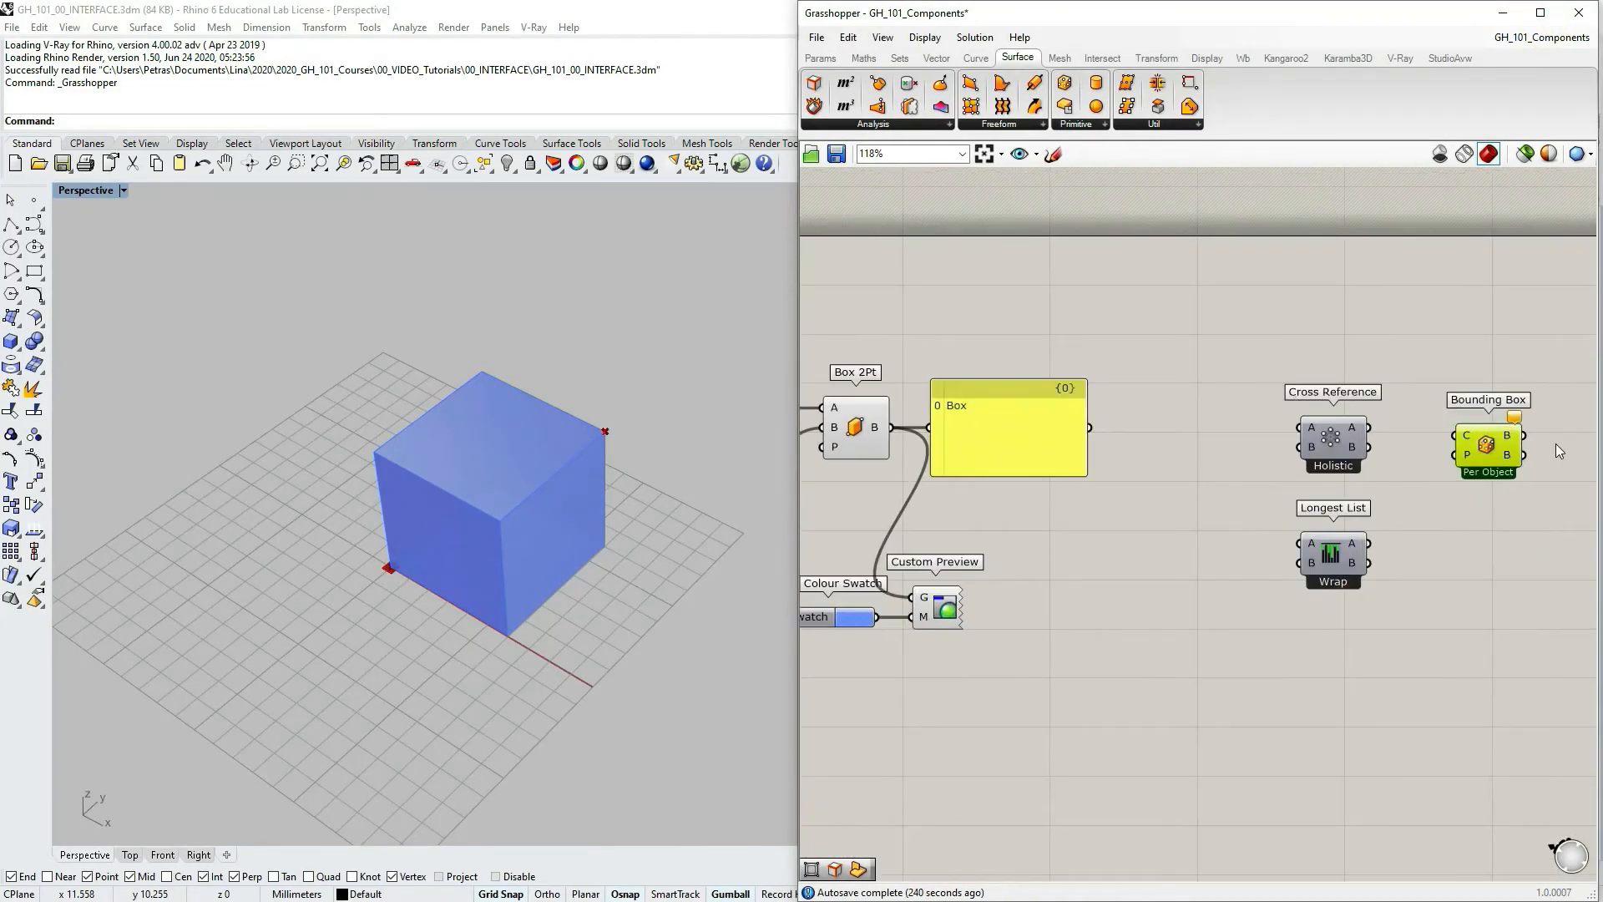
{"action": "left_click_drag", "start_coordinate": [1510, 453], "coordinate": [1077, 750]}
{"action": "right_click_drag", "start_coordinate": [1142, 611], "coordinate": [1373, 542]}
{"action": "scroll", "coordinate": [1196, 488], "scroll_direction": "down", "scroll_amount": 1}
{"action": "left_click", "coordinate": [1184, 558]}
{"action": "left_click_drag", "start_coordinate": [1183, 542], "coordinate": [1204, 542]}
Duplicate the coordinates slider, both Construct Points and Box 2Pt below the originals, and set the copied slider to -4
{"action": "left_click_drag", "start_coordinate": [1121, 262], "coordinate": [883, 501]}
{"action": "left_click_drag", "start_coordinate": [1107, 386], "coordinate": [1146, 679], "text": "alt"}
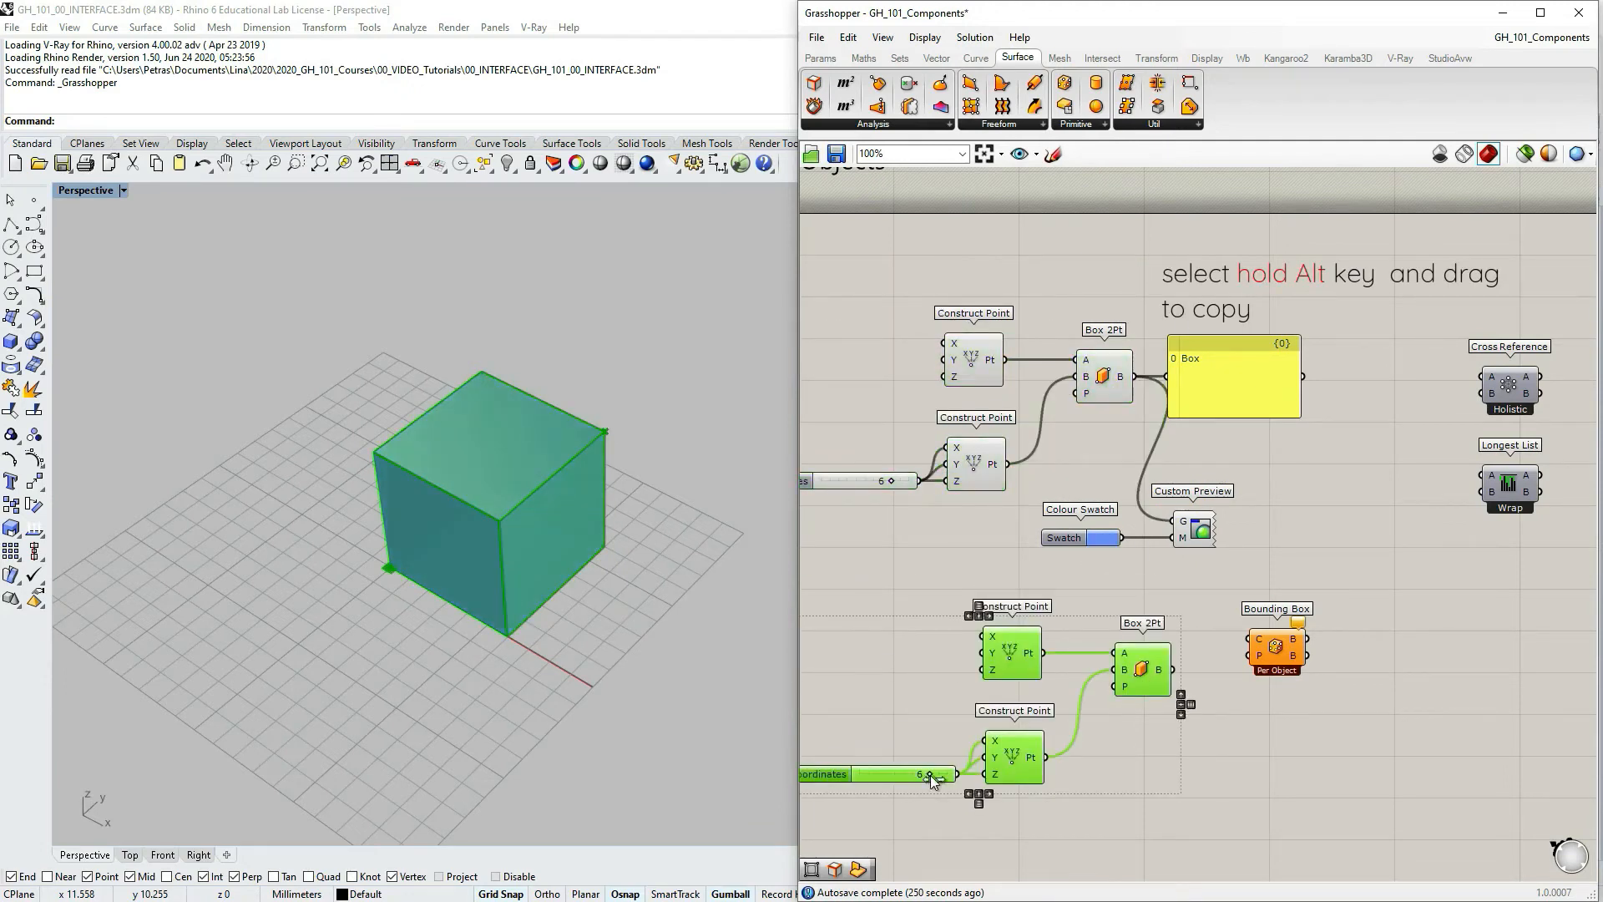
{"action": "left_click_drag", "start_coordinate": [931, 780], "coordinate": [886, 778]}
{"action": "left_click", "coordinate": [1260, 752]}
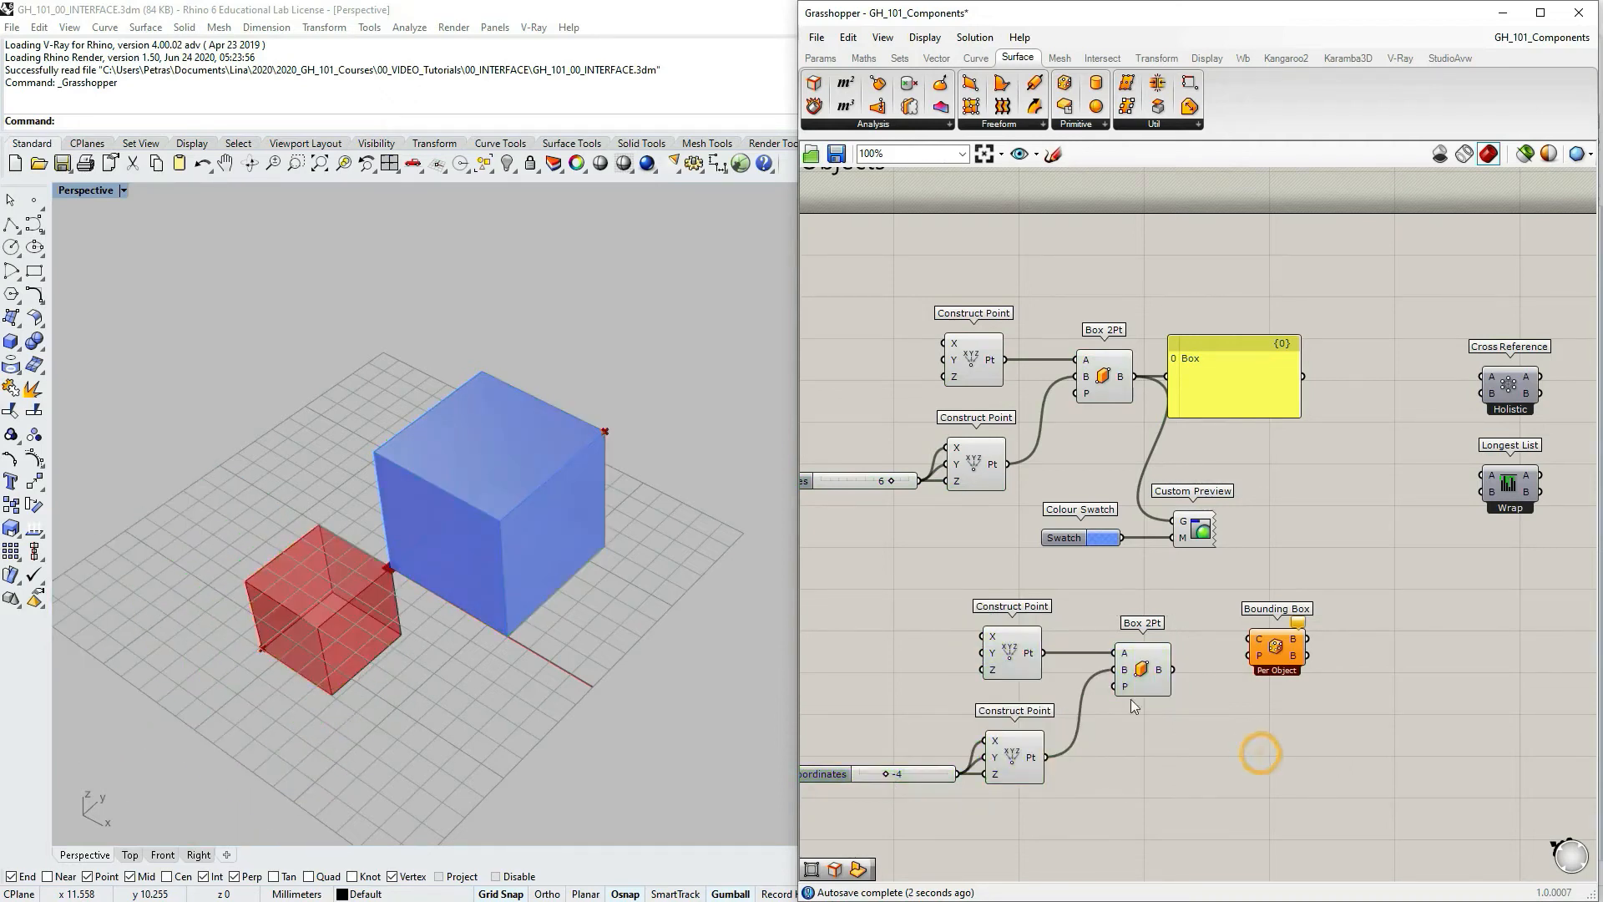
{"action": "right_click_drag", "start_coordinate": [1090, 687], "coordinate": [1113, 523]}
{"action": "right_click_drag", "start_coordinate": [635, 395], "coordinate": [612, 393]}
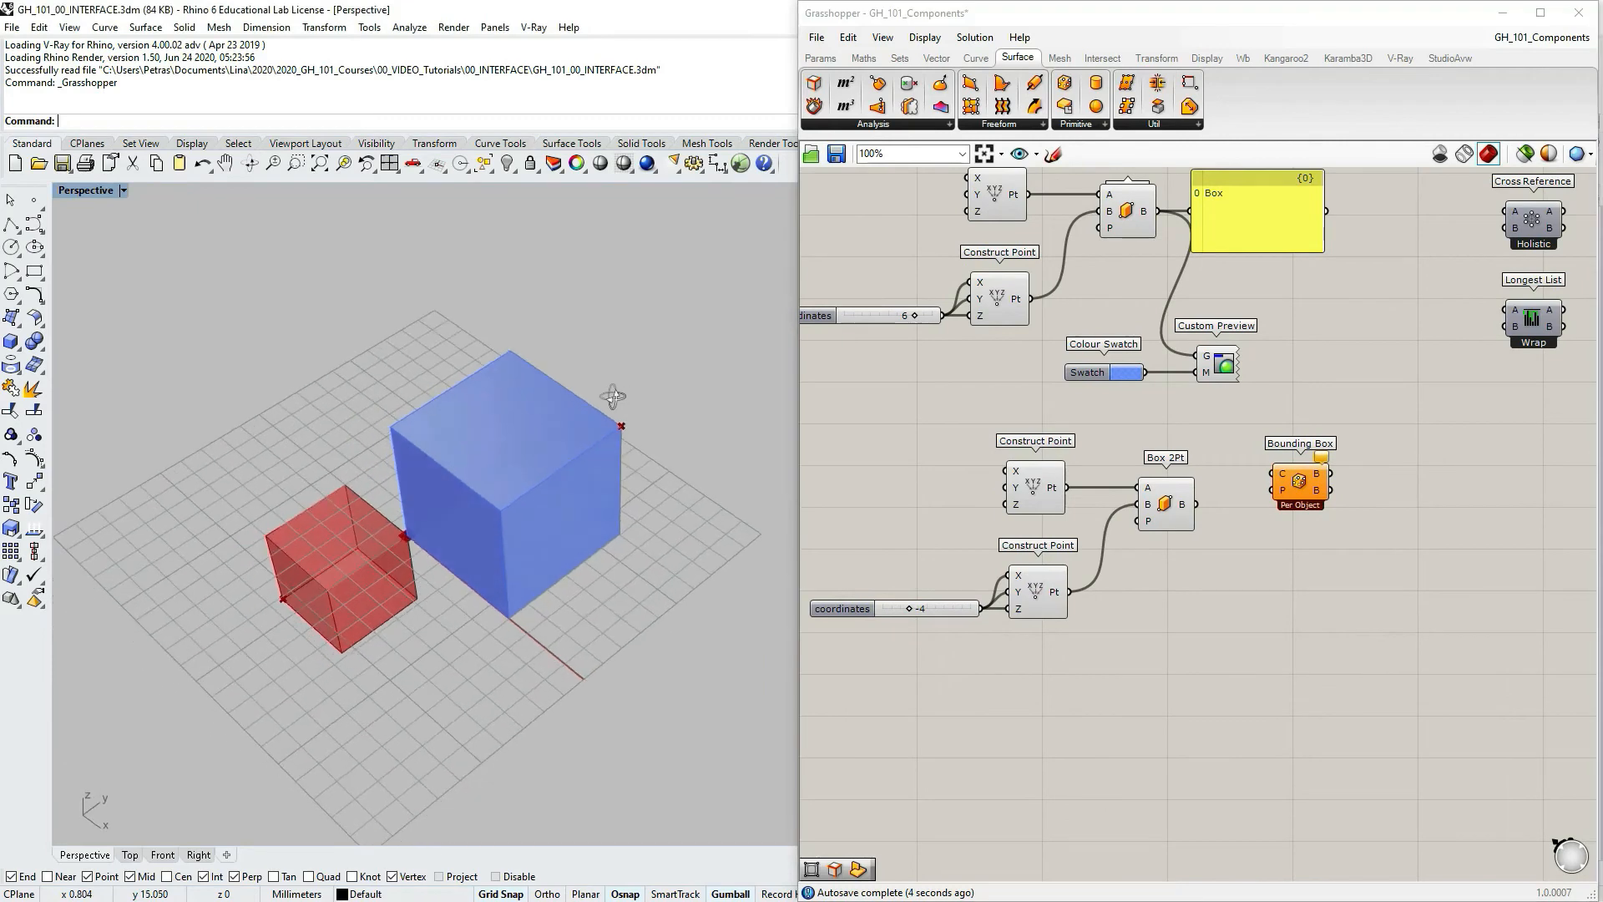
Move the Bounding Box component slightly lower beside the copied Box 2Pt and shift the Panel further from the original Box 2Pt
{"action": "left_click_drag", "start_coordinate": [1297, 487], "coordinate": [1300, 505]}
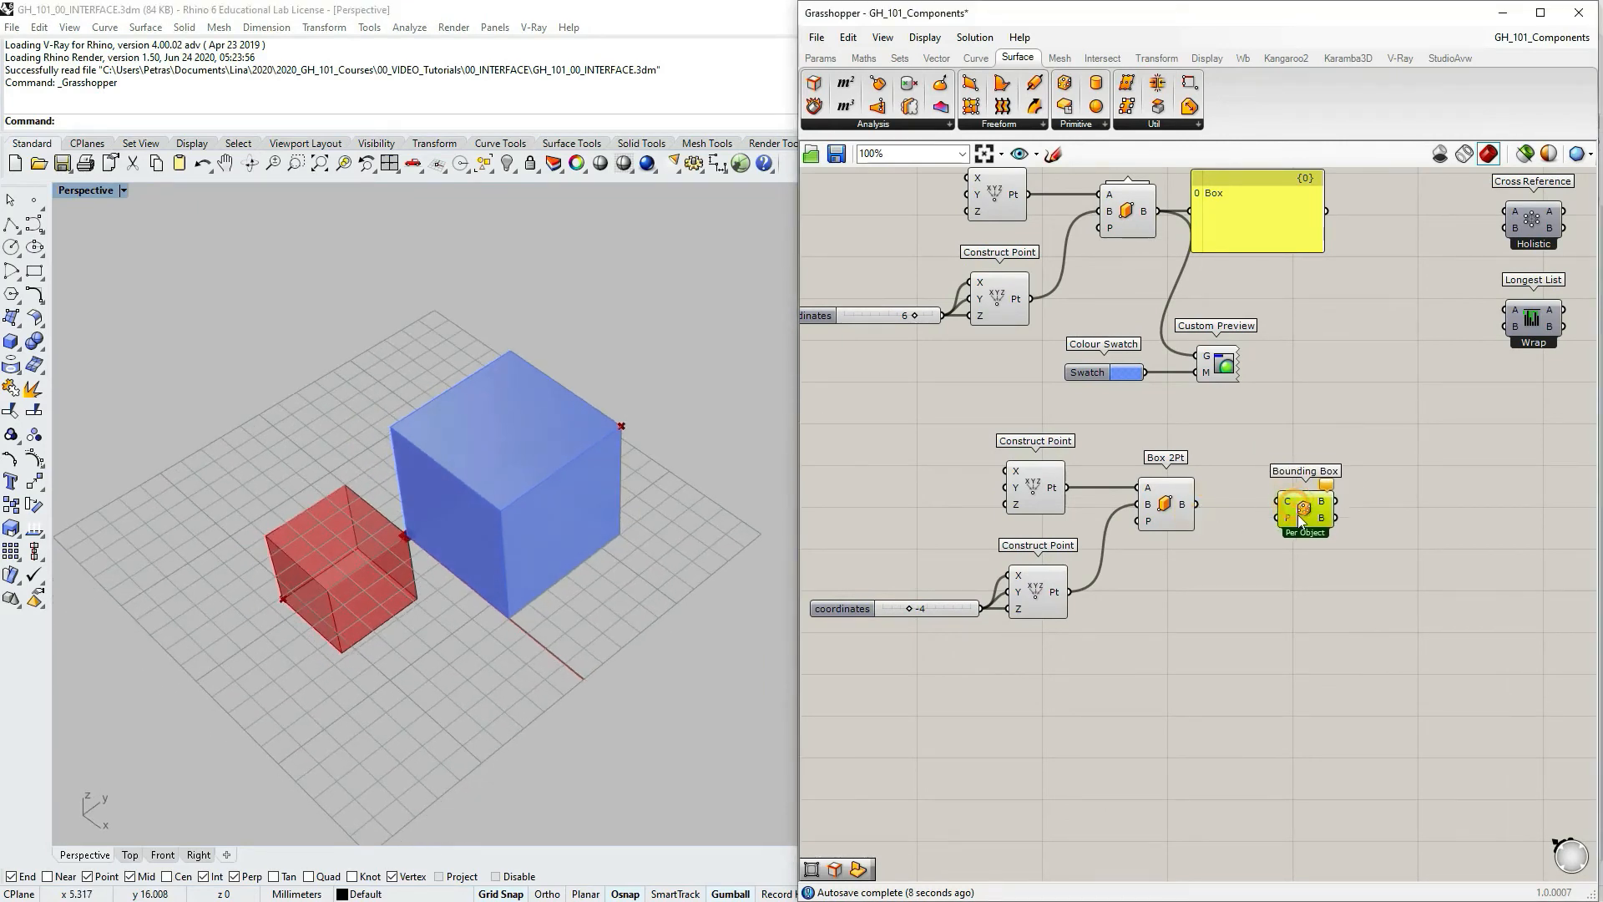
{"action": "scroll", "coordinate": [1211, 572], "scroll_direction": "down", "scroll_amount": 2}
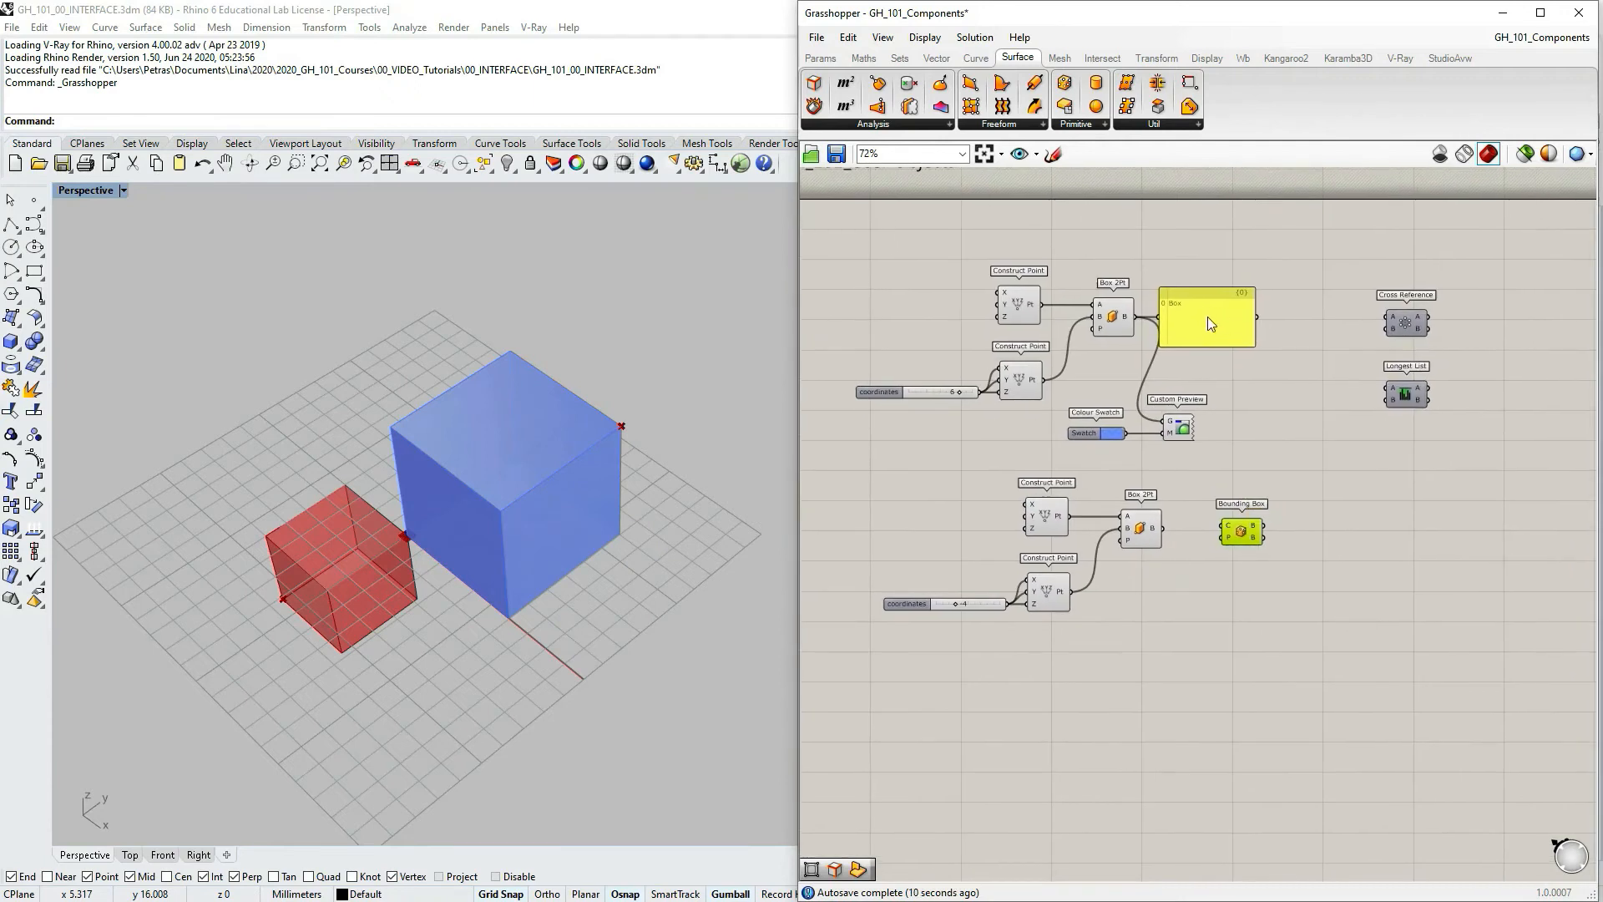
{"action": "left_click_drag", "start_coordinate": [1211, 324], "coordinate": [1252, 320]}
{"action": "scroll", "coordinate": [1281, 409], "scroll_direction": "up", "scroll_amount": 1}
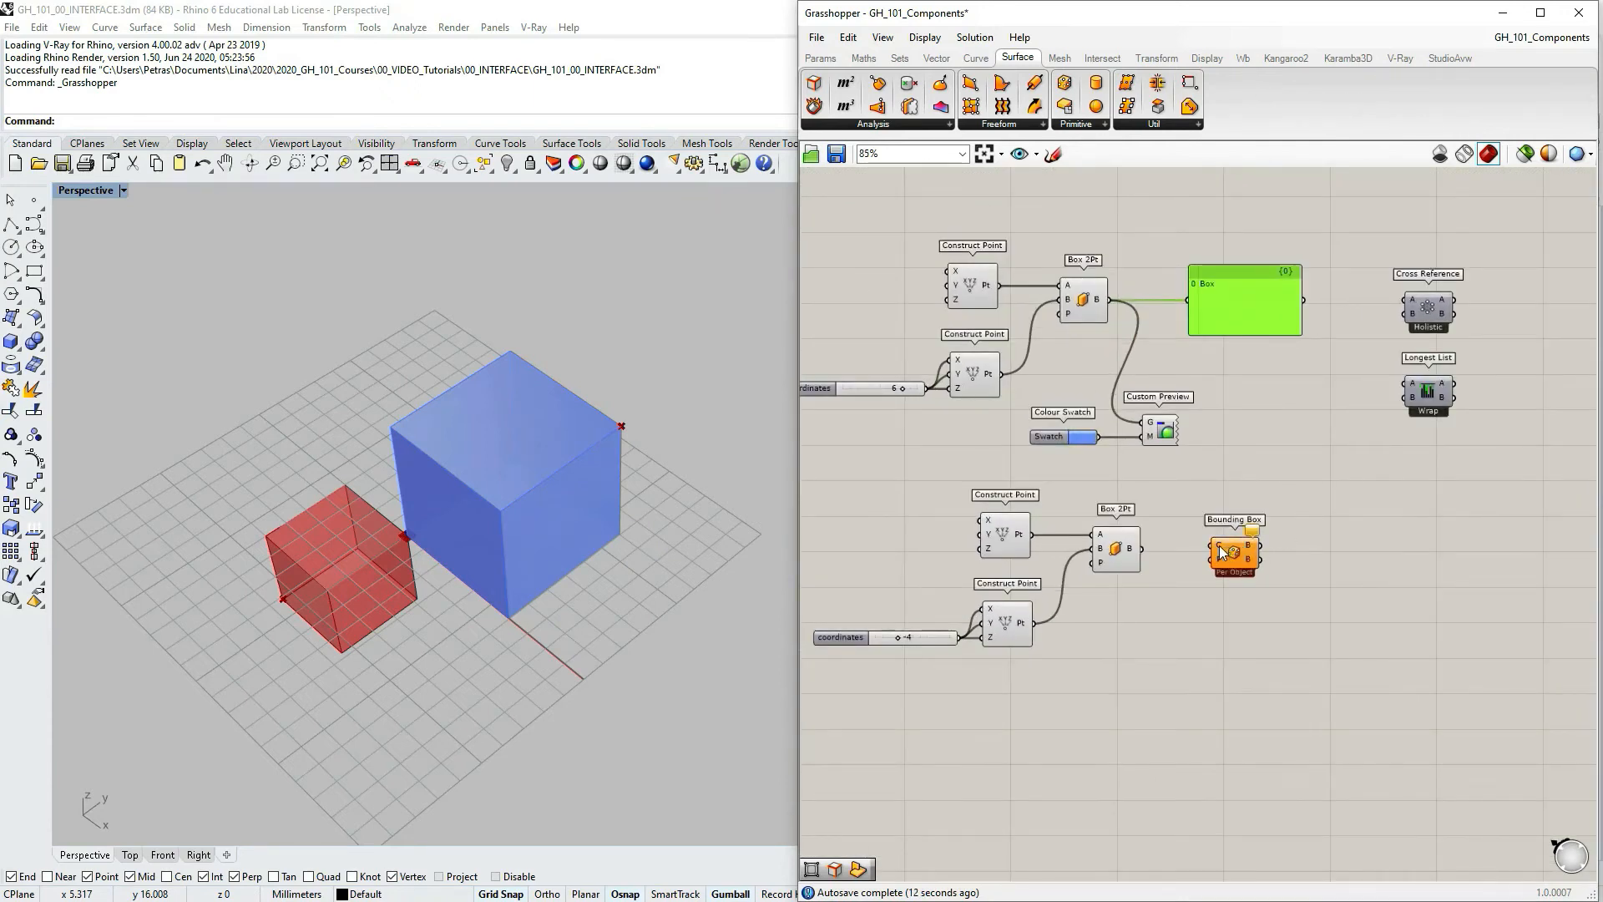
Connect the B outputs of both Box 2Pt components to the C input of Bounding Box
{"action": "mouse_move", "coordinate": [1222, 552]}
{"action": "scroll", "coordinate": [1221, 552], "scroll_direction": "up", "scroll_amount": 1}
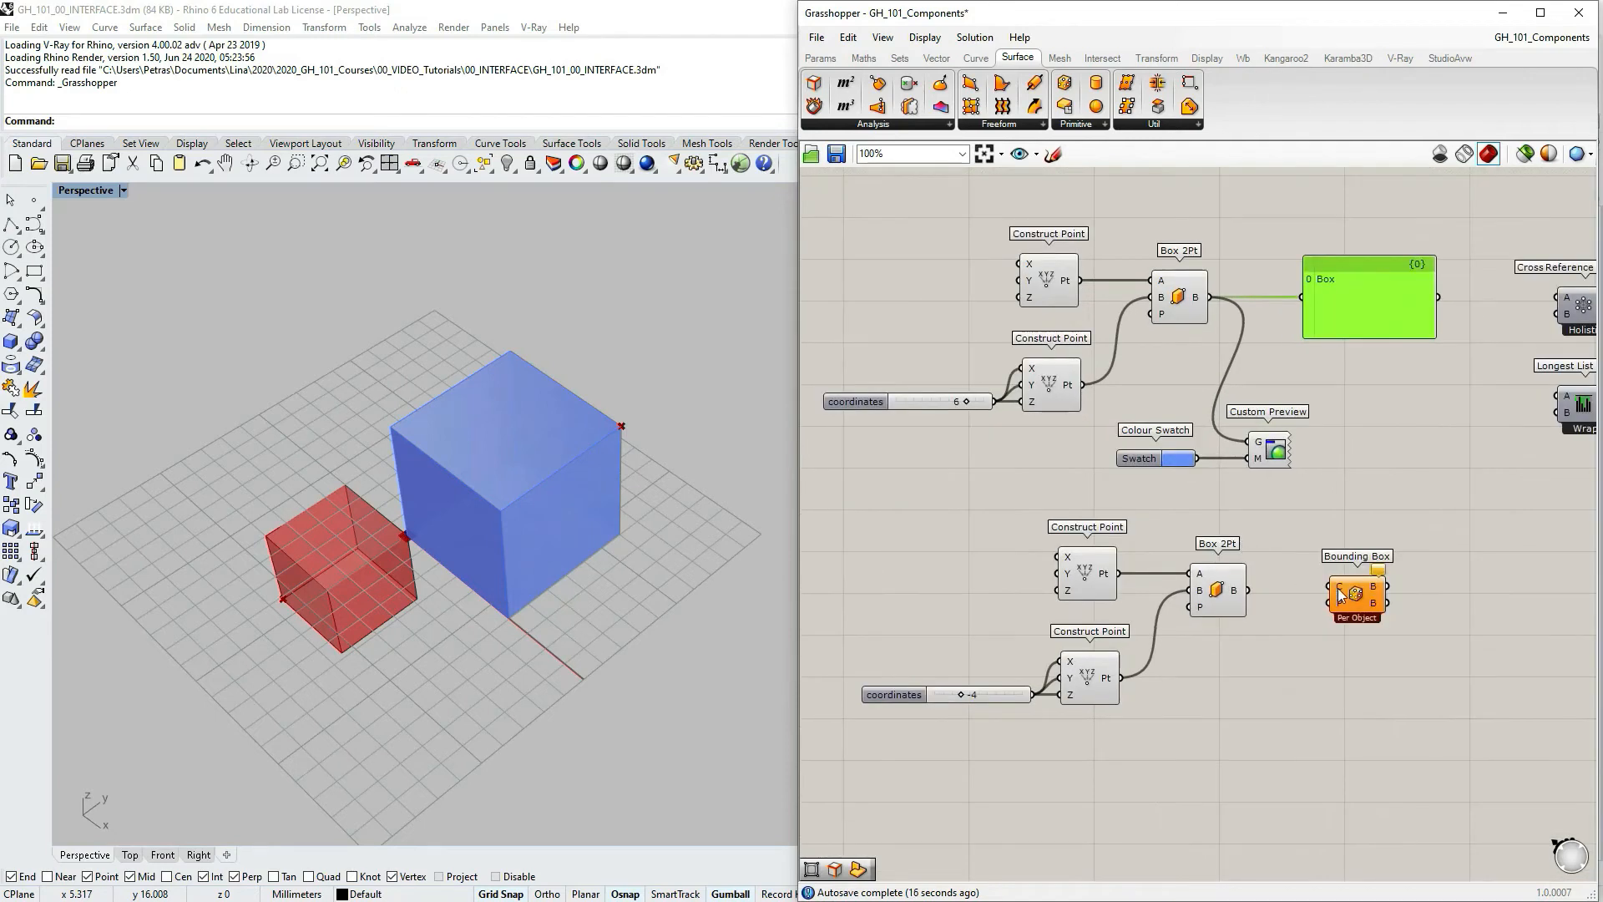
{"action": "mouse_move", "coordinate": [1339, 596]}
{"action": "left_click_drag", "start_coordinate": [1207, 298], "coordinate": [1329, 586]}
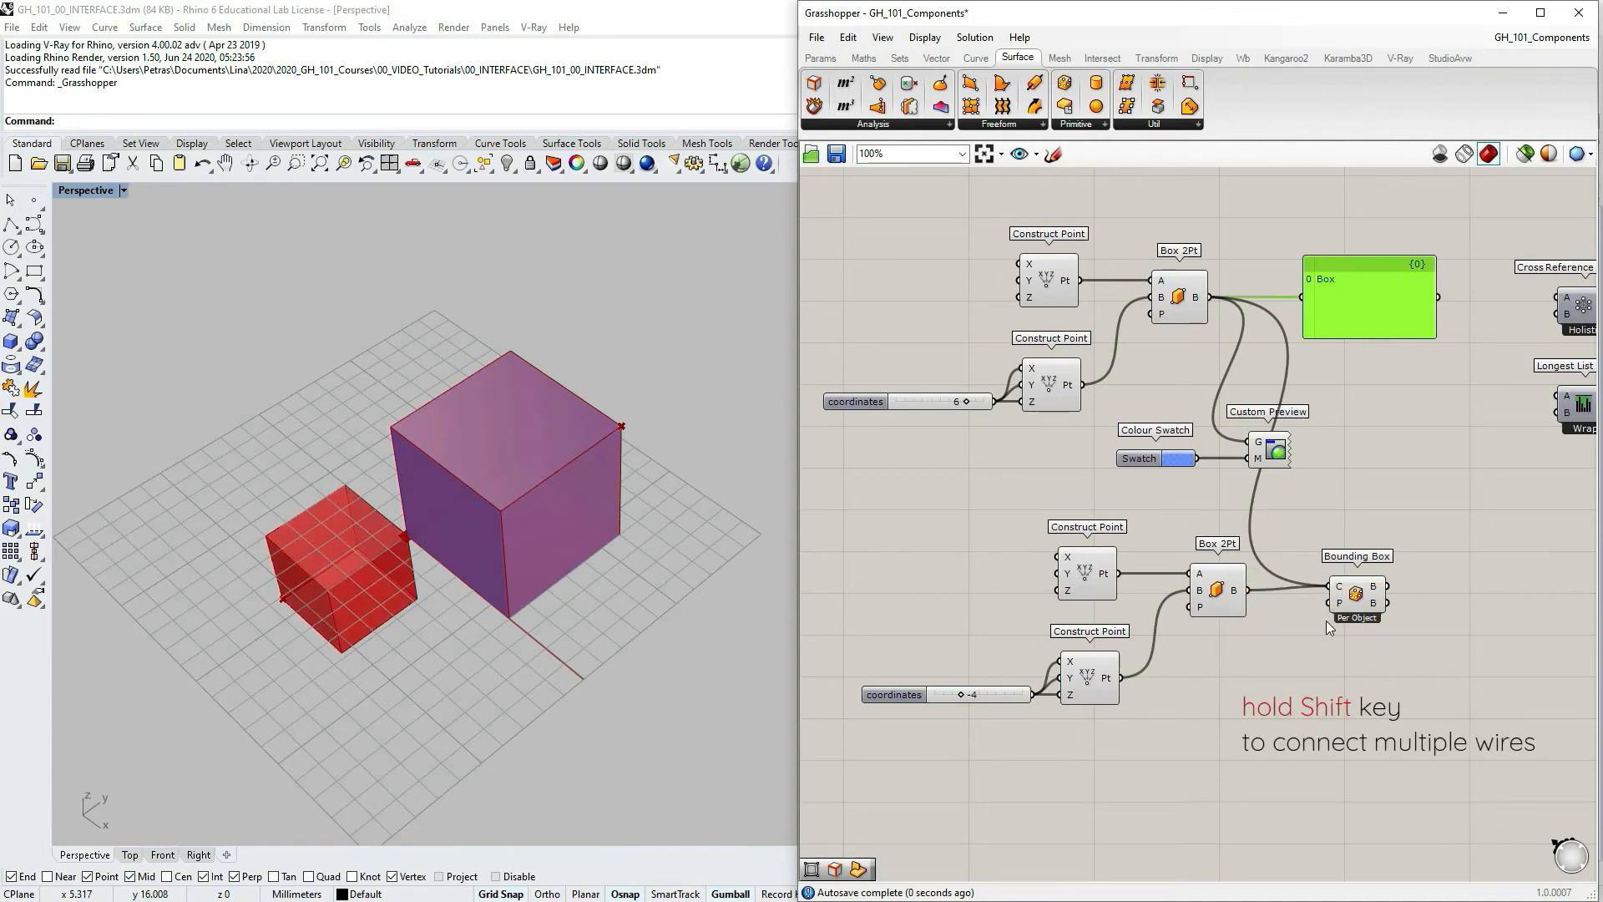
Select the Bounding Box component and examine its Per Object preview in the Rhino viewport
{"action": "left_click", "coordinate": [1366, 616]}
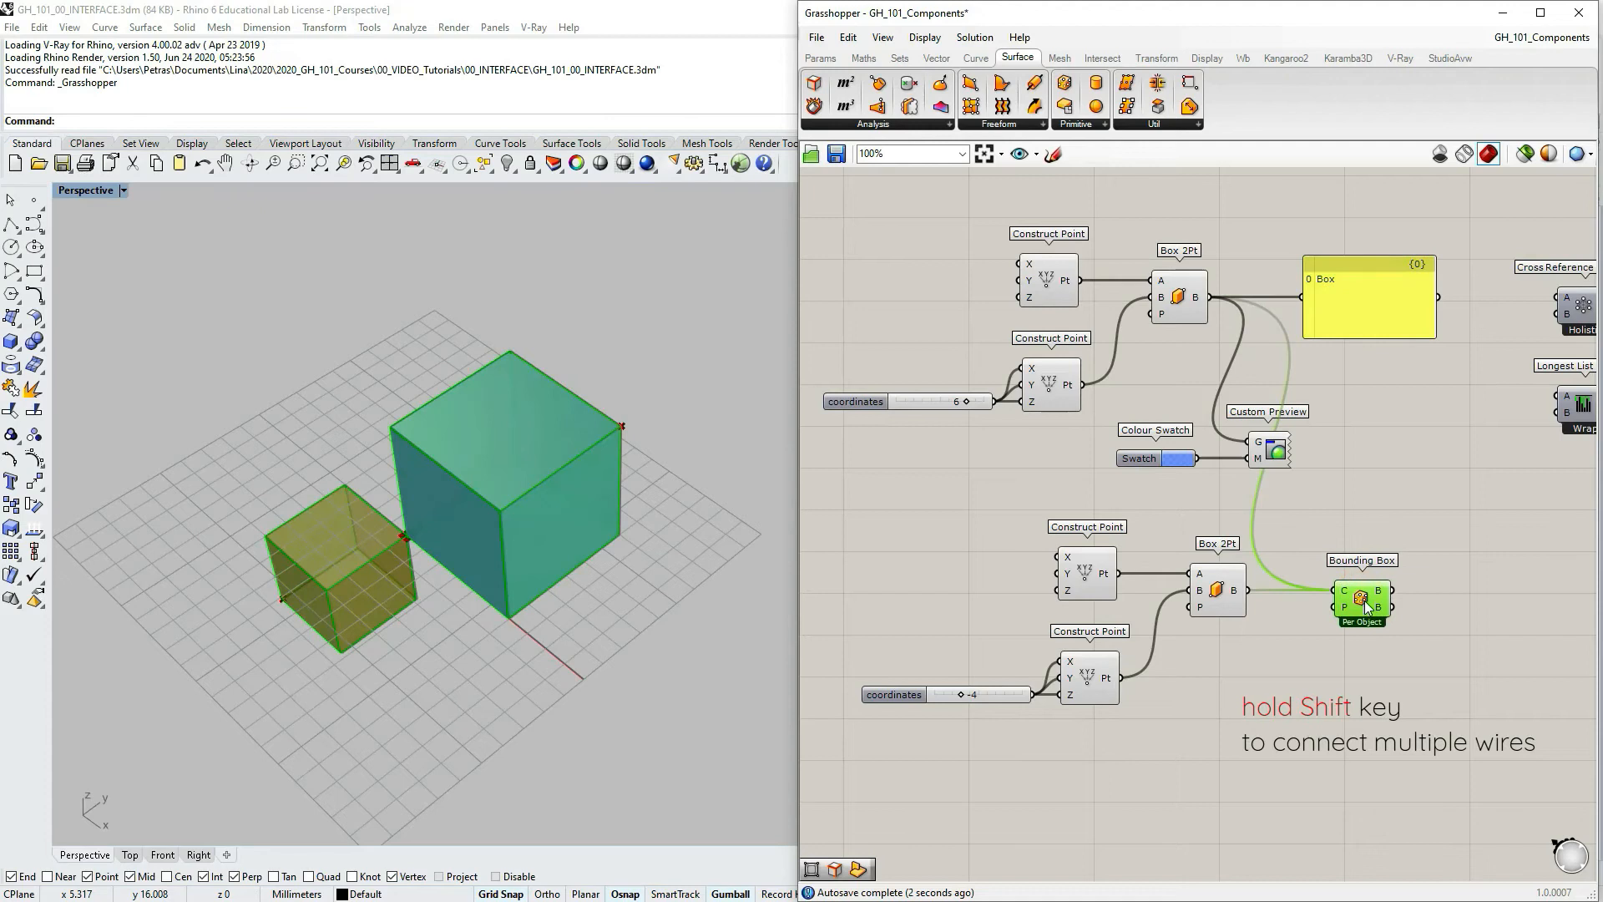
{"action": "right_click_drag", "start_coordinate": [667, 514], "coordinate": [570, 513]}
{"action": "scroll", "coordinate": [372, 588], "scroll_direction": "up", "scroll_amount": 2}
{"action": "right_click_drag", "start_coordinate": [372, 588], "coordinate": [504, 583]}
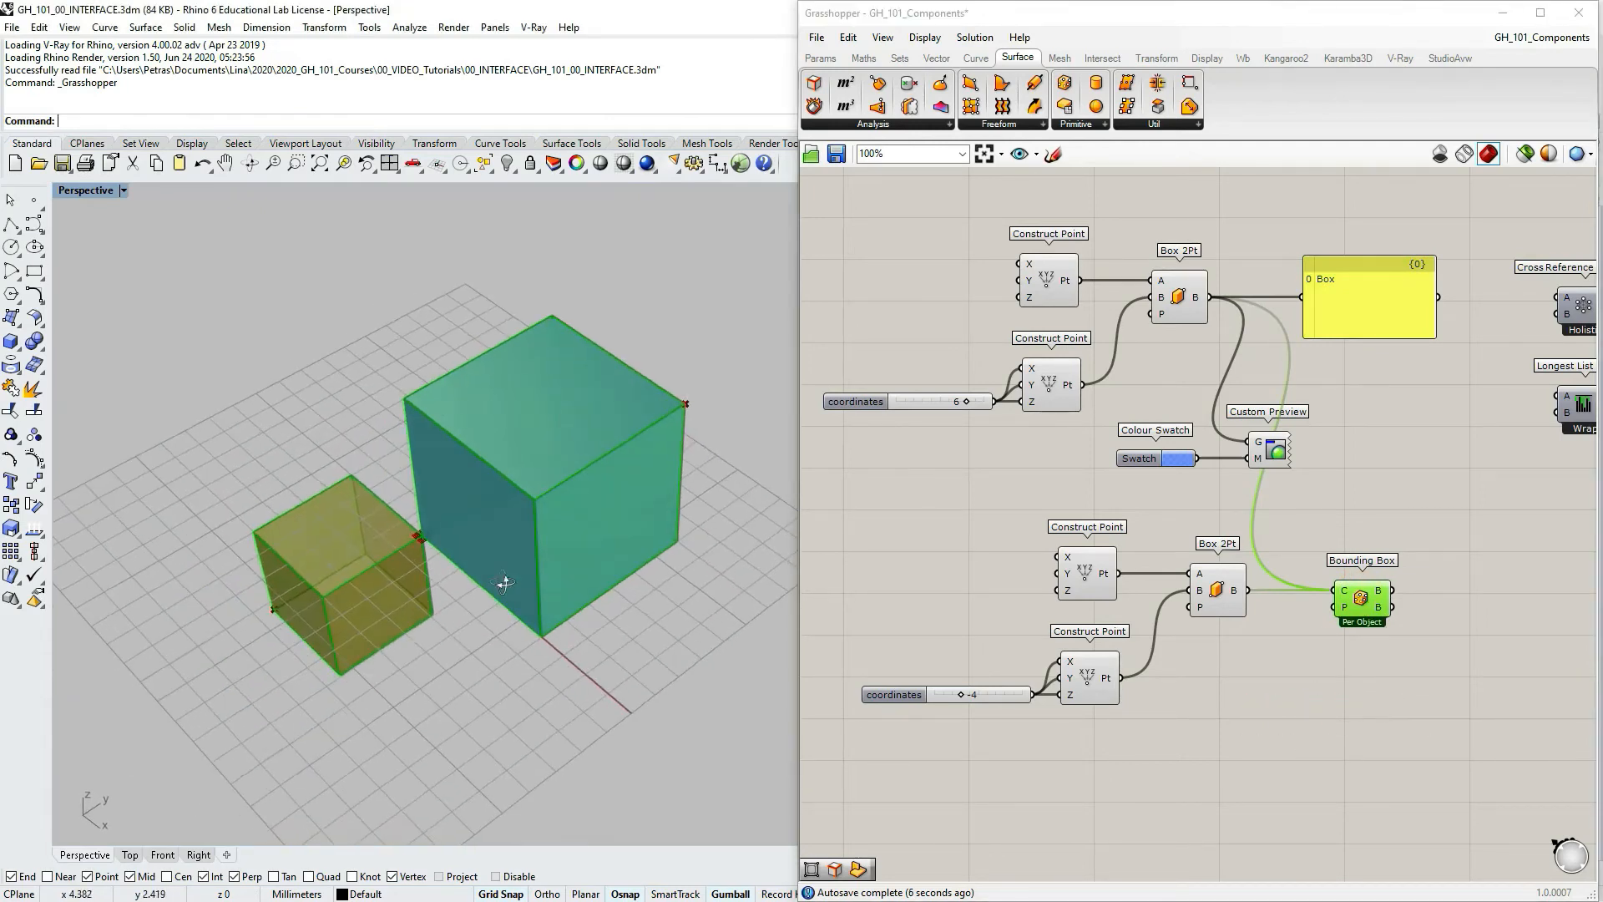
{"action": "left_click", "coordinate": [1386, 671]}
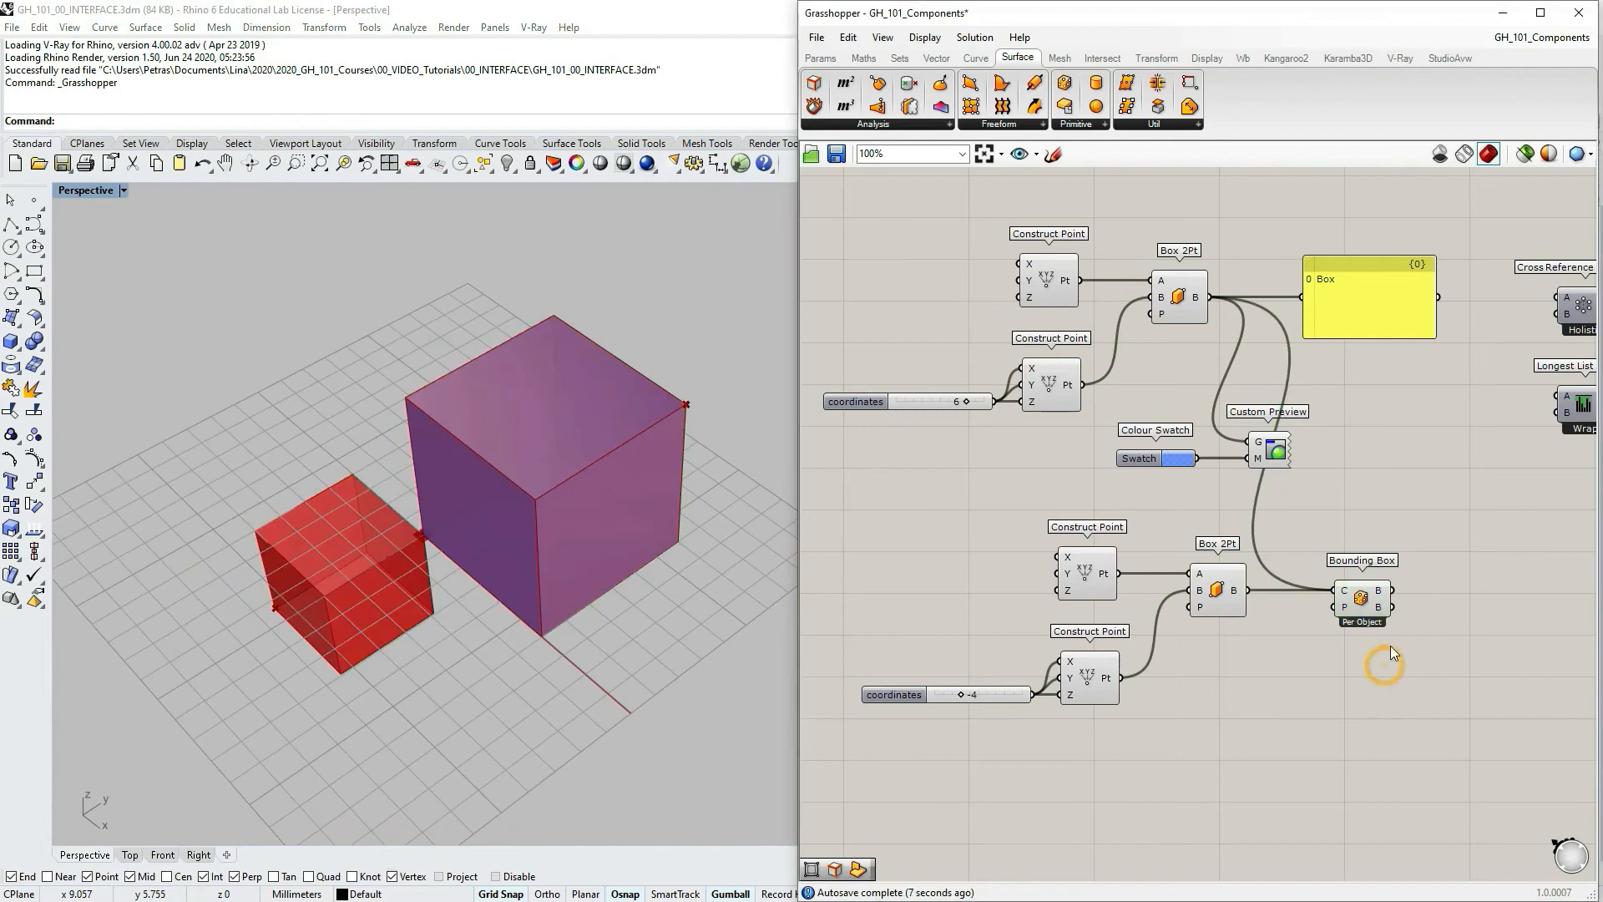
{"action": "left_click", "coordinate": [1363, 606]}
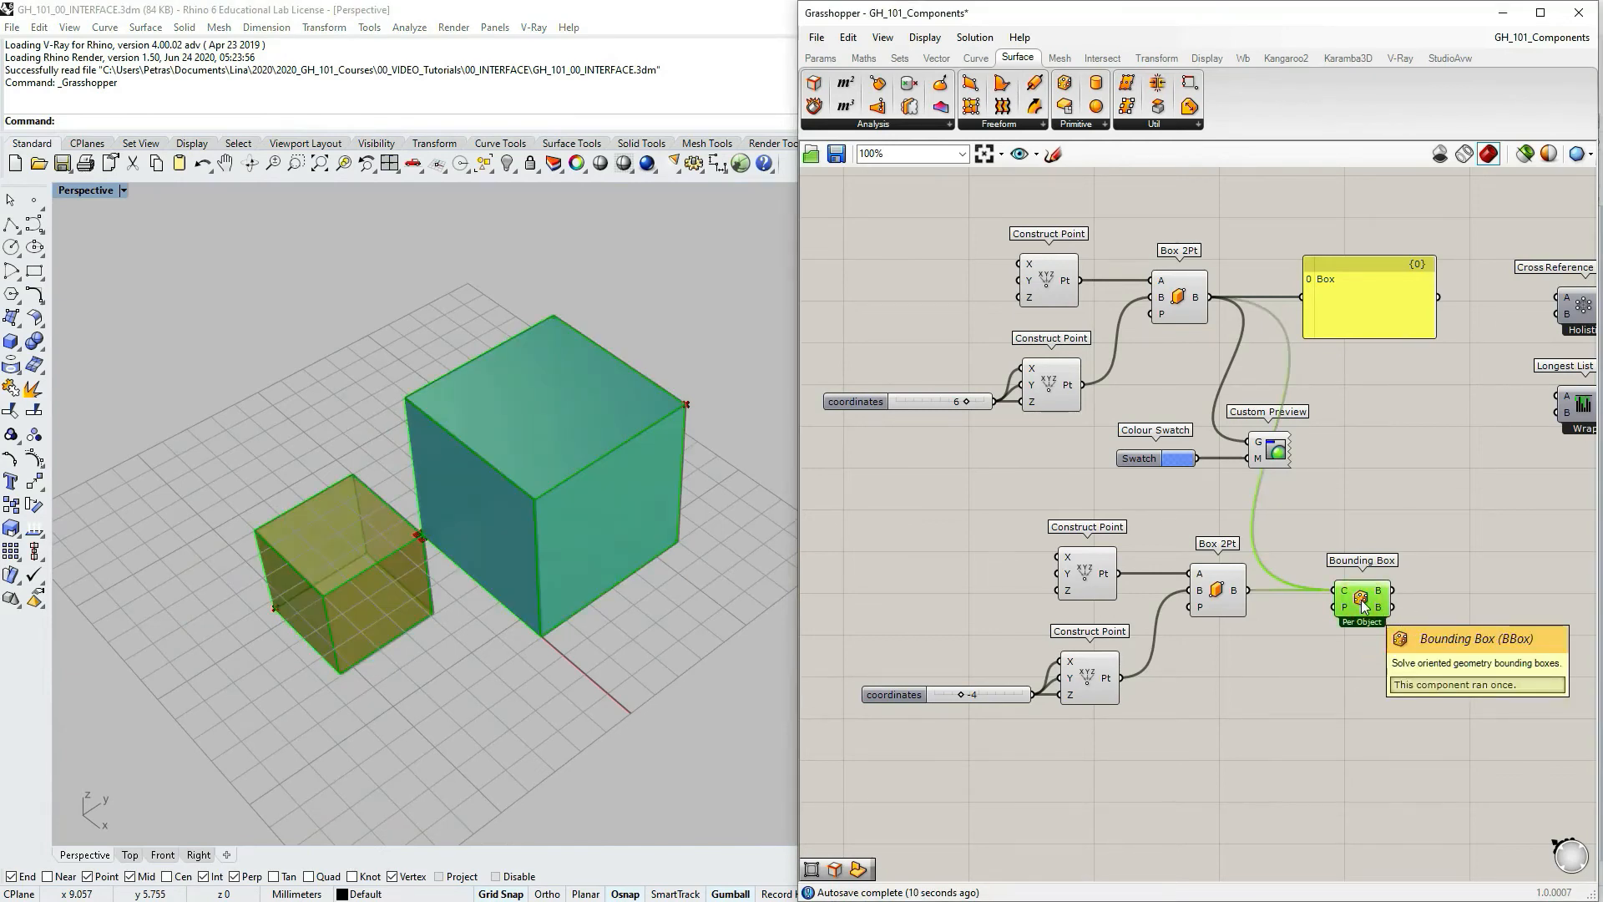
{"action": "right_click_drag", "start_coordinate": [638, 534], "coordinate": [643, 562]}
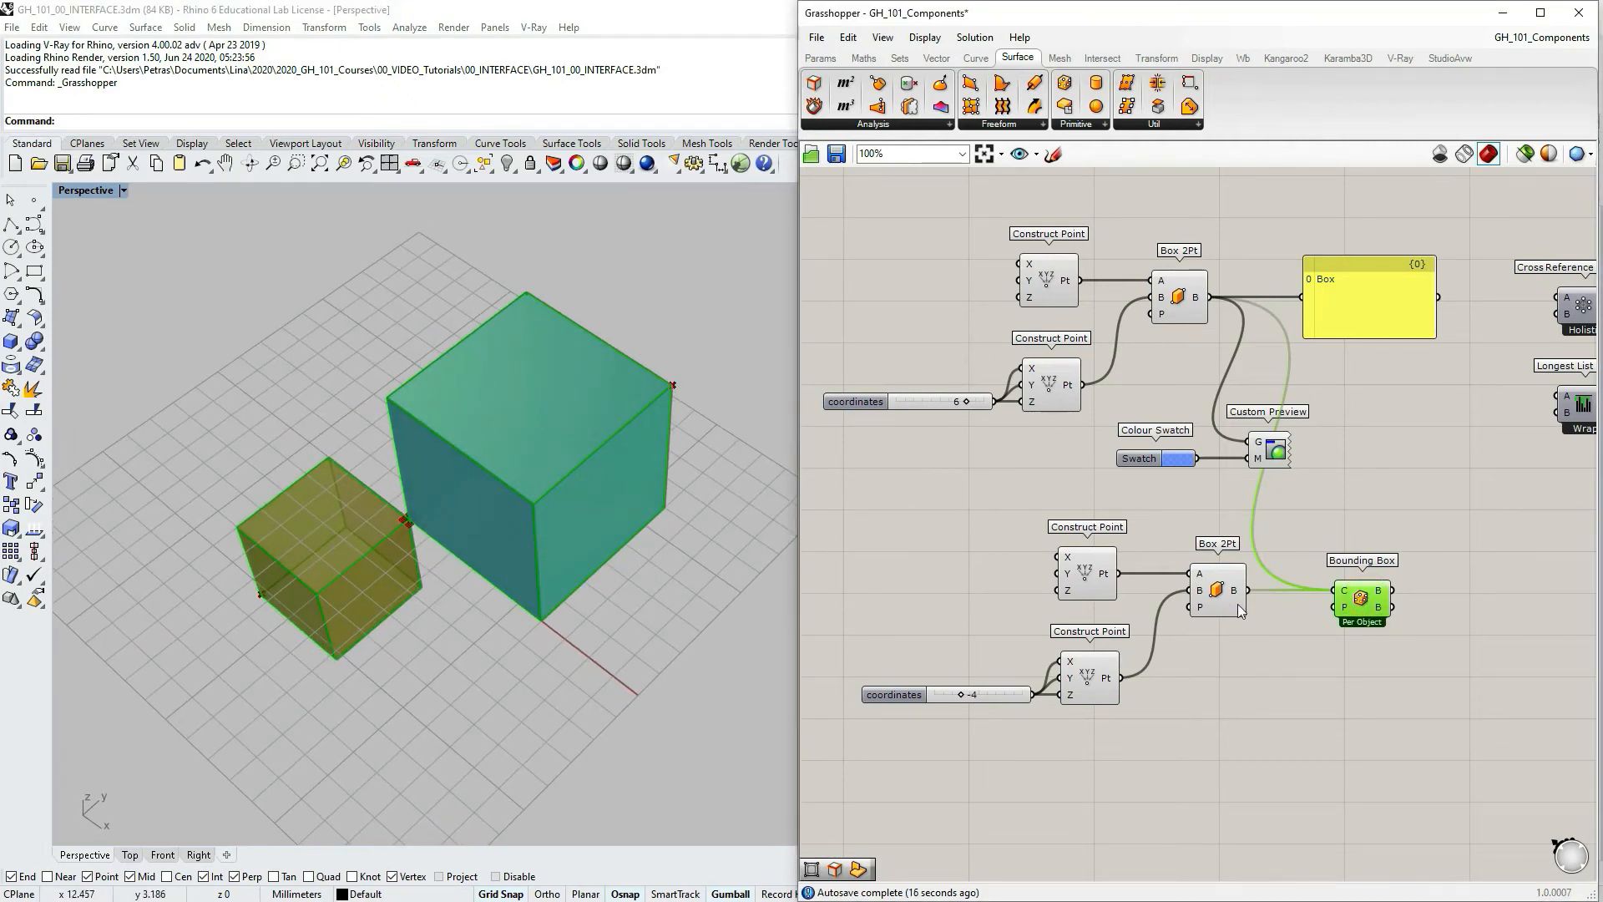
Switch the Bounding Box component to Union Box and inspect its highlighted preview in the Rhino viewport
{"action": "right_click", "coordinate": [1367, 606]}
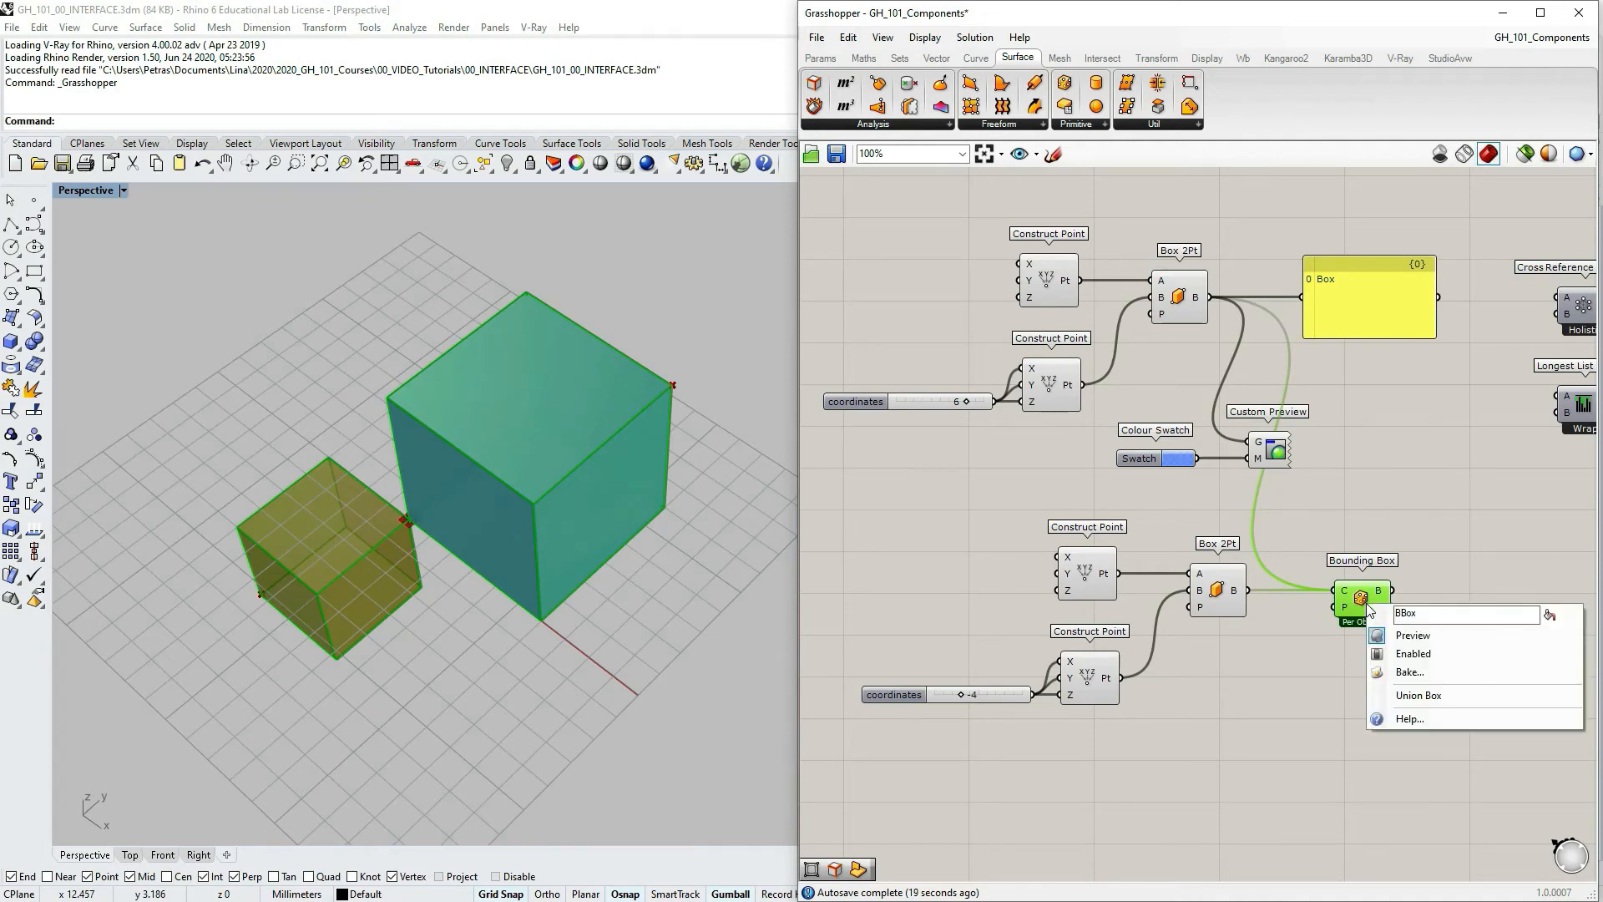
{"action": "left_click", "coordinate": [1399, 696]}
{"action": "left_click", "coordinate": [1330, 690]}
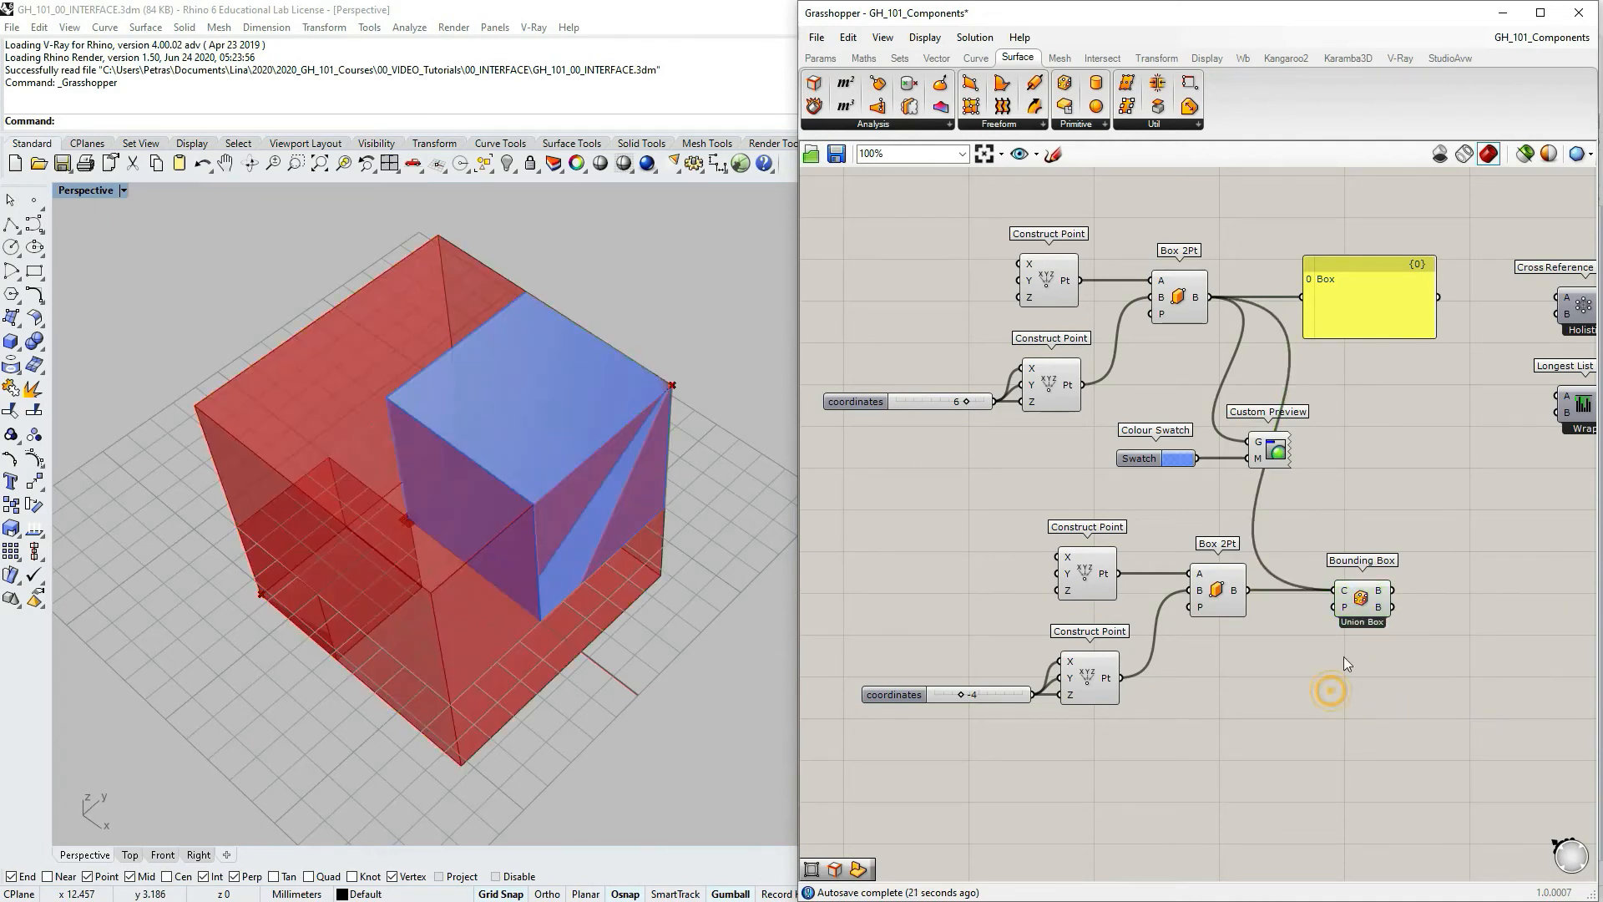
{"action": "left_click", "coordinate": [1359, 596]}
{"action": "right_click_drag", "start_coordinate": [613, 547], "coordinate": [565, 578]}
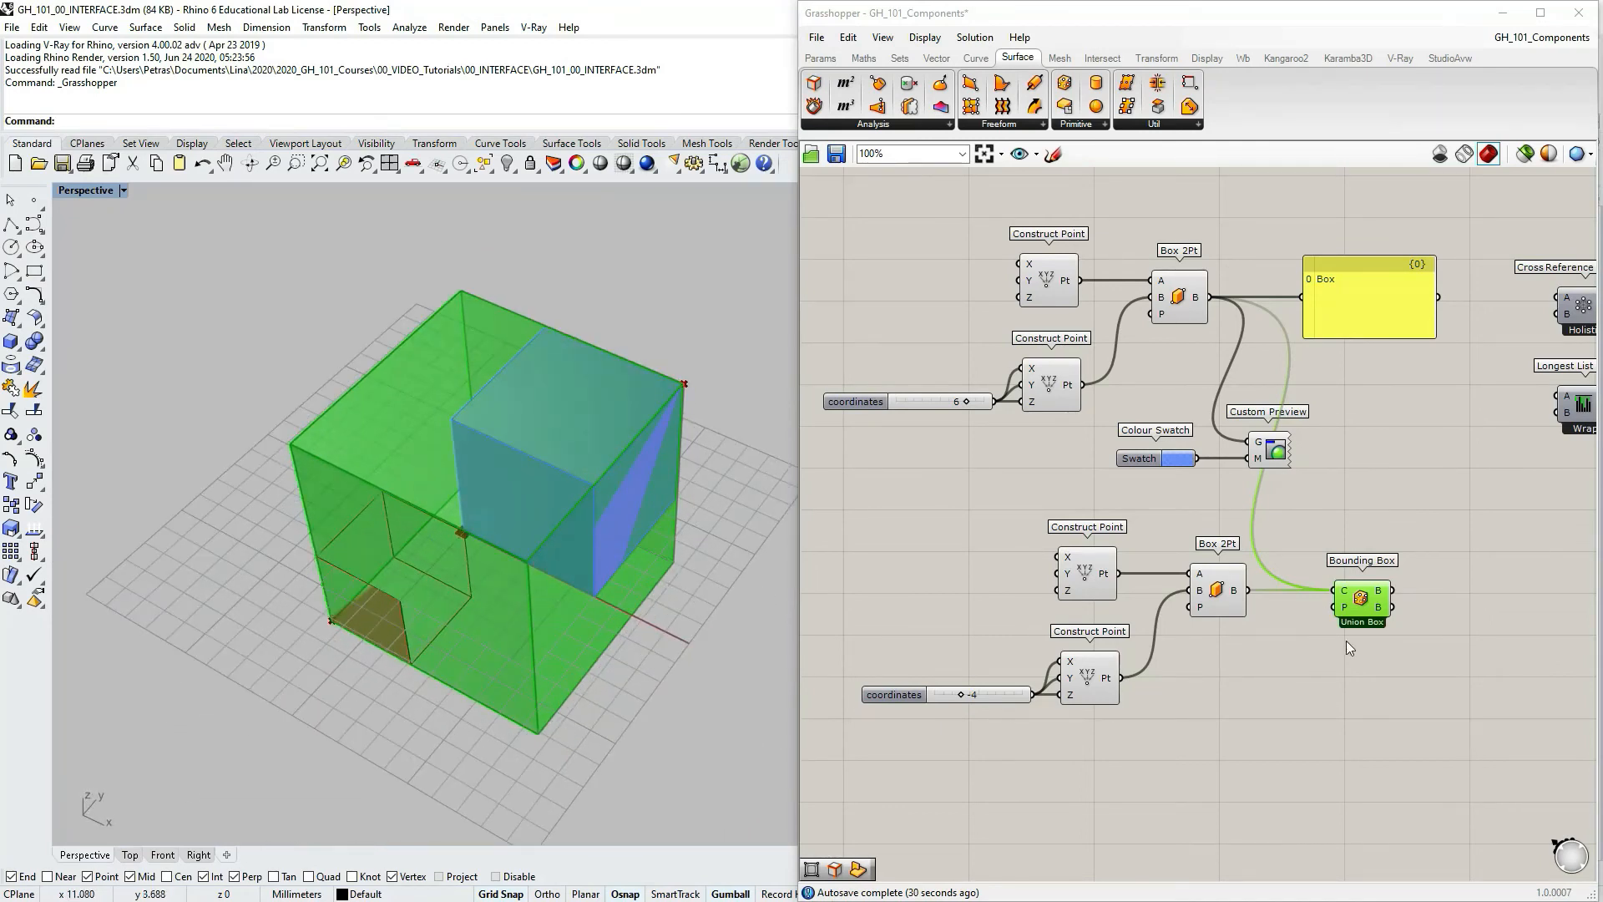
{"action": "right_click", "coordinate": [1369, 599]}
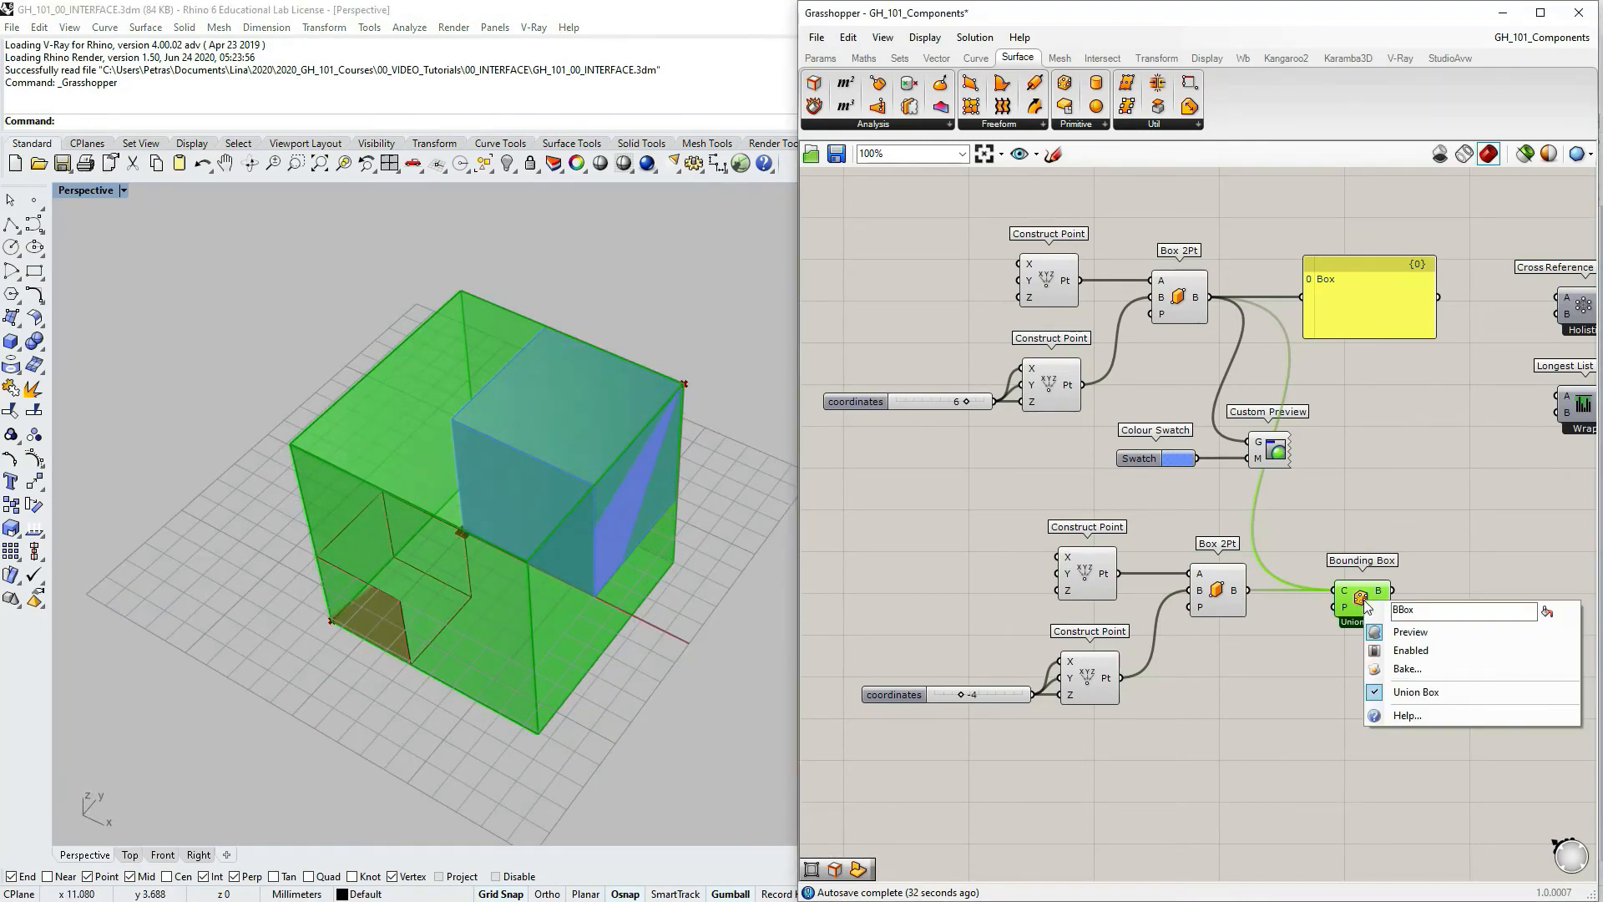
{"action": "left_click", "coordinate": [1275, 713]}
Maximise the Grasshopper window and place a new Panel in the empty area beyond Cross Reference
{"action": "right_click_drag", "start_coordinate": [1344, 633], "coordinate": [1314, 563]}
{"action": "scroll", "coordinate": [1225, 554], "scroll_direction": "down", "scroll_amount": 2}
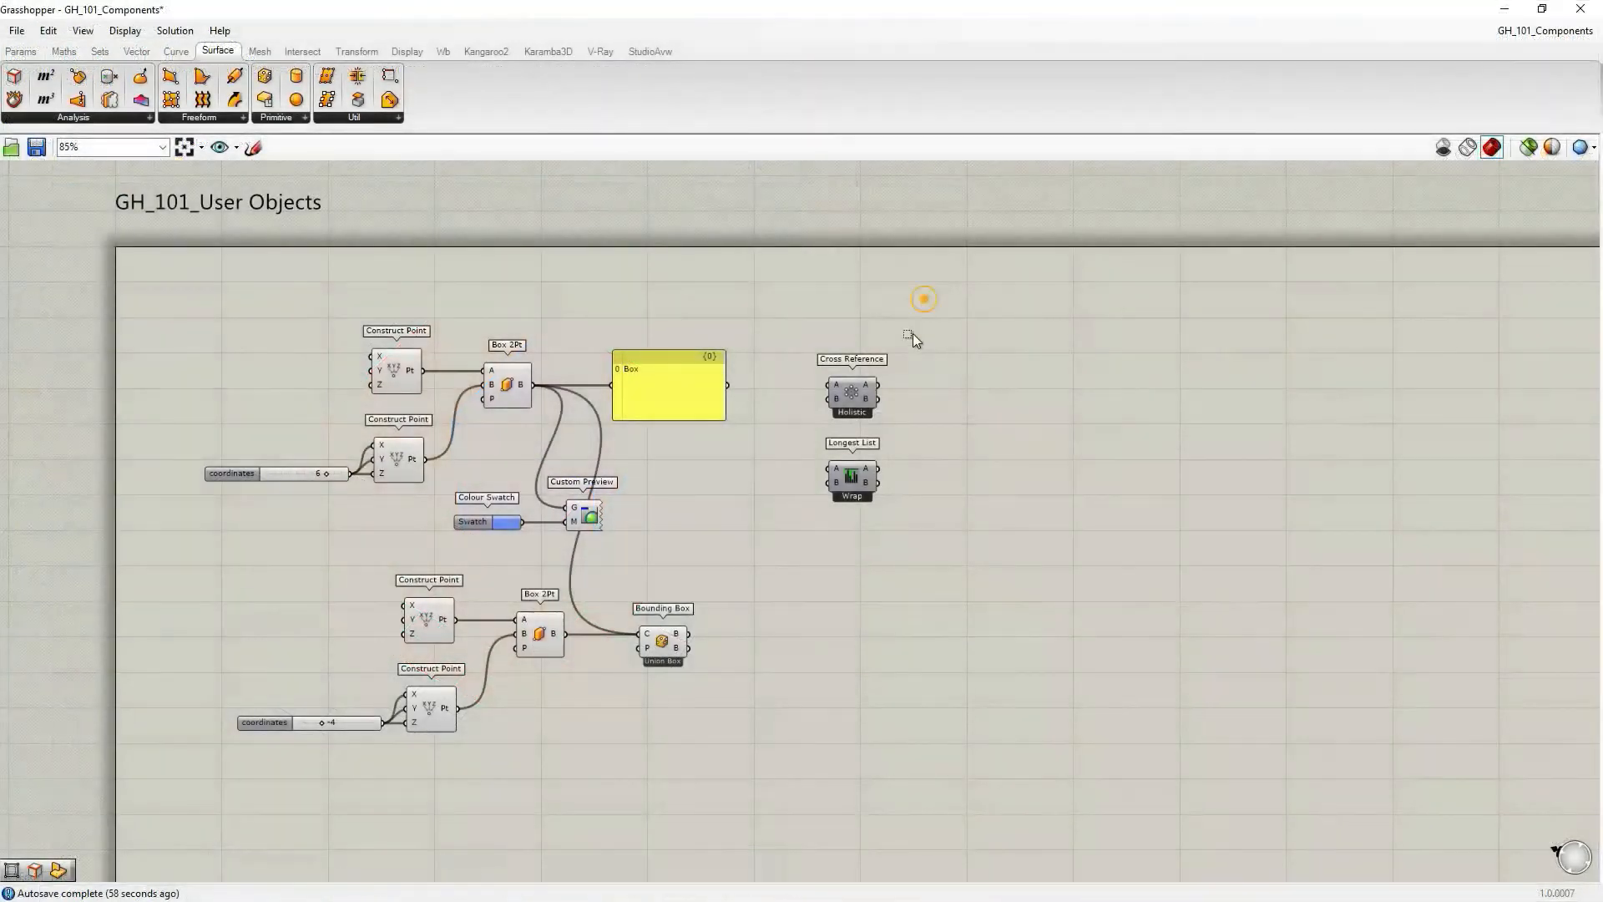
{"action": "right_click_drag", "start_coordinate": [966, 397], "coordinate": [891, 401]}
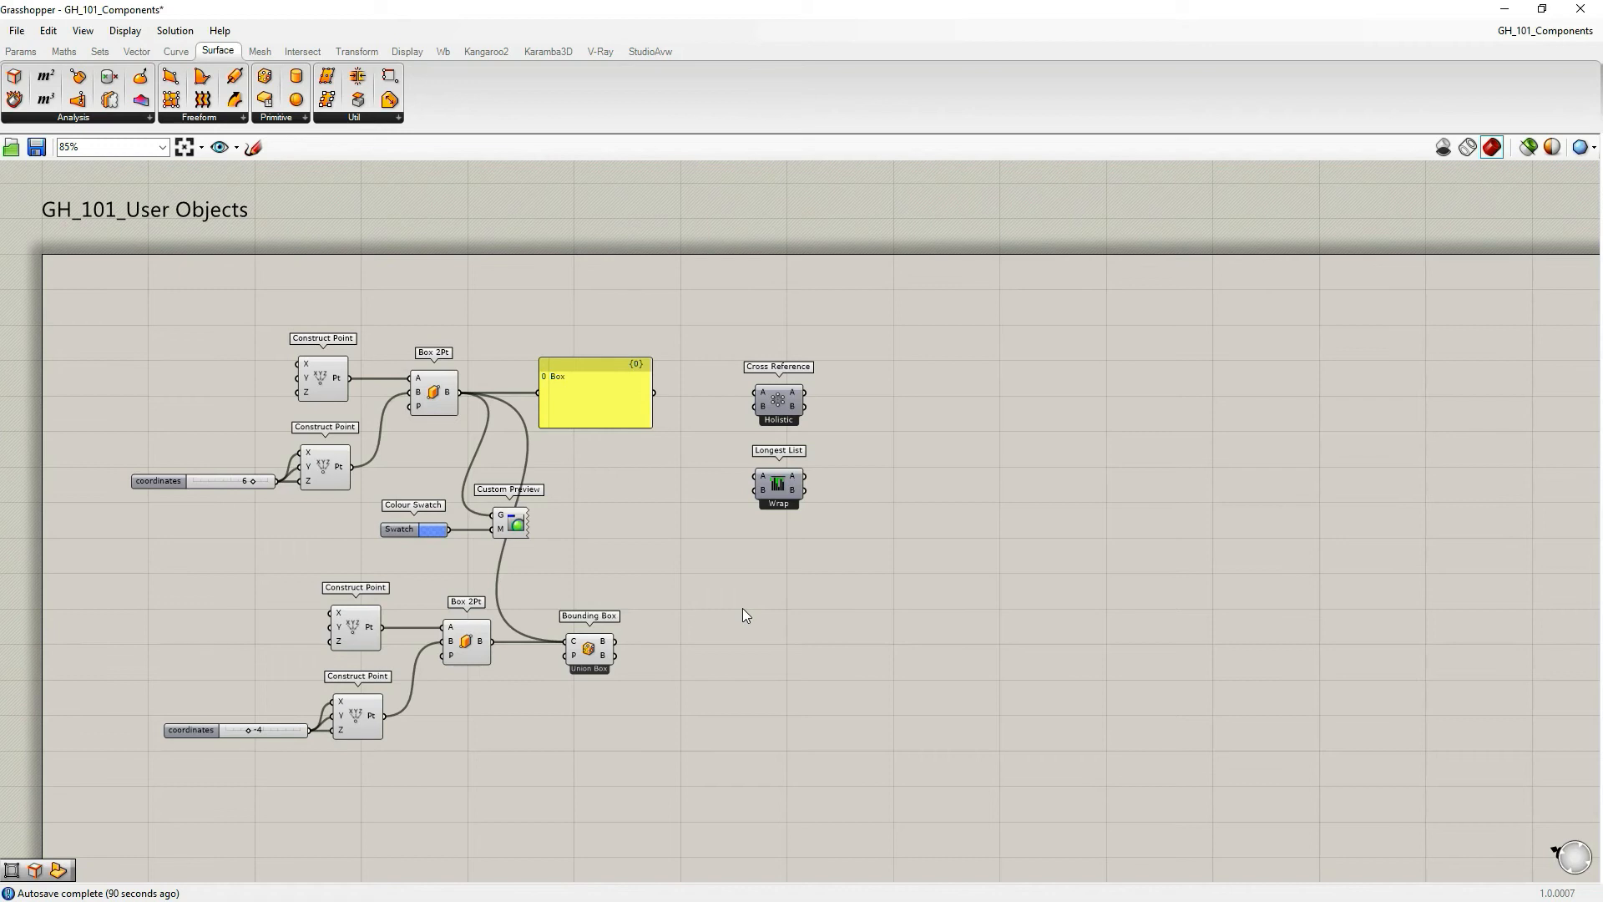
{"action": "right_click_drag", "start_coordinate": [734, 583], "coordinate": [735, 526]}
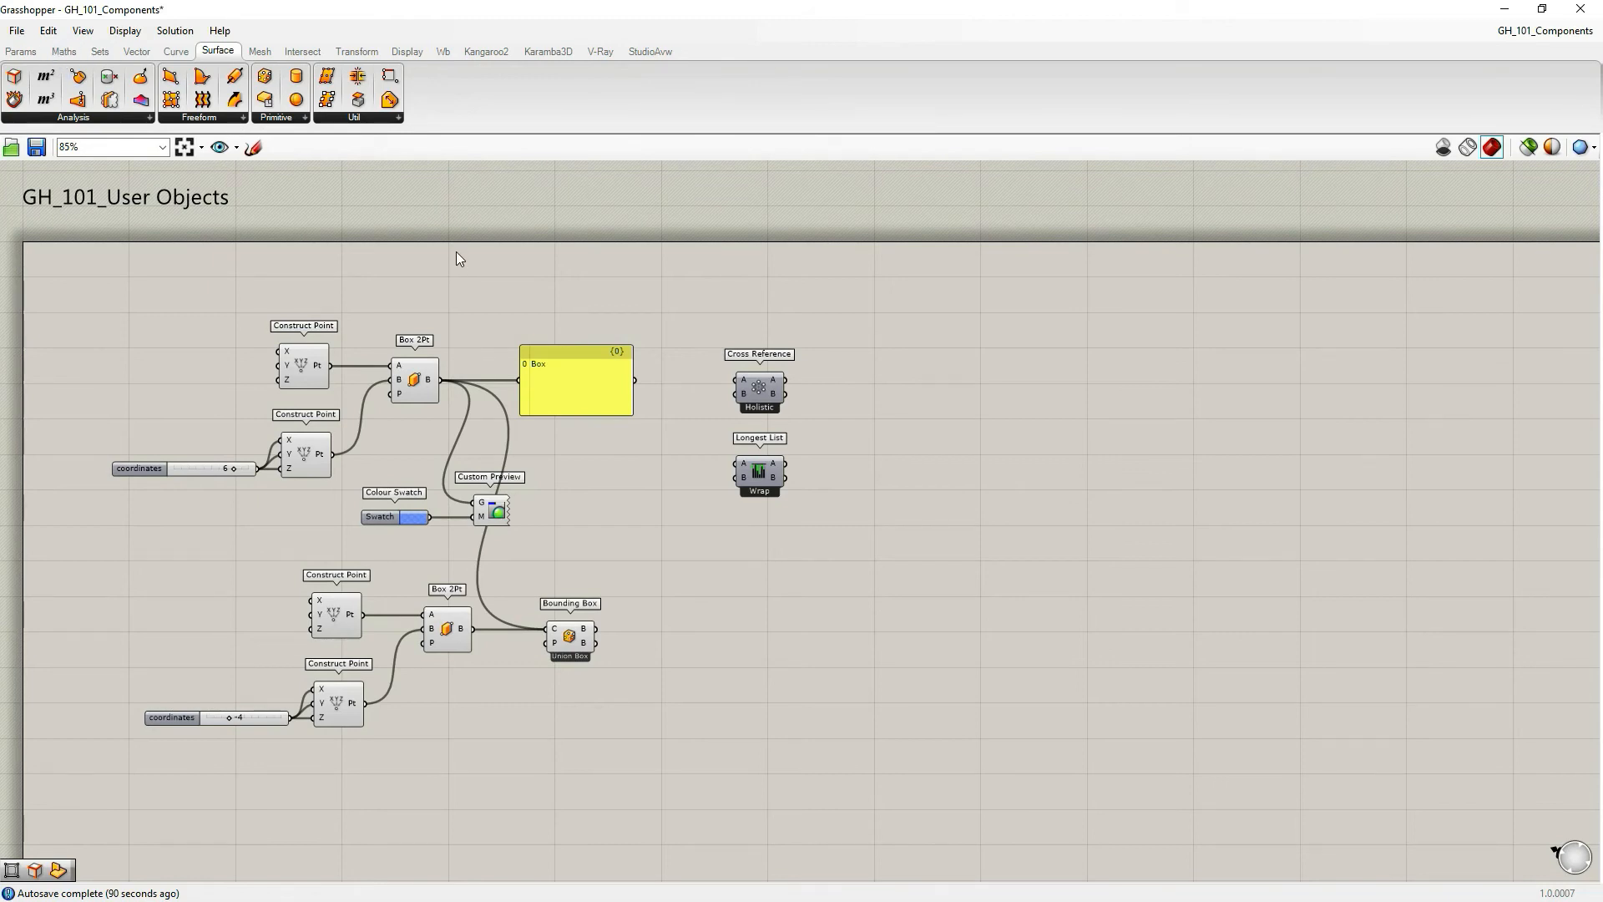
{"action": "left_click", "coordinate": [21, 51]}
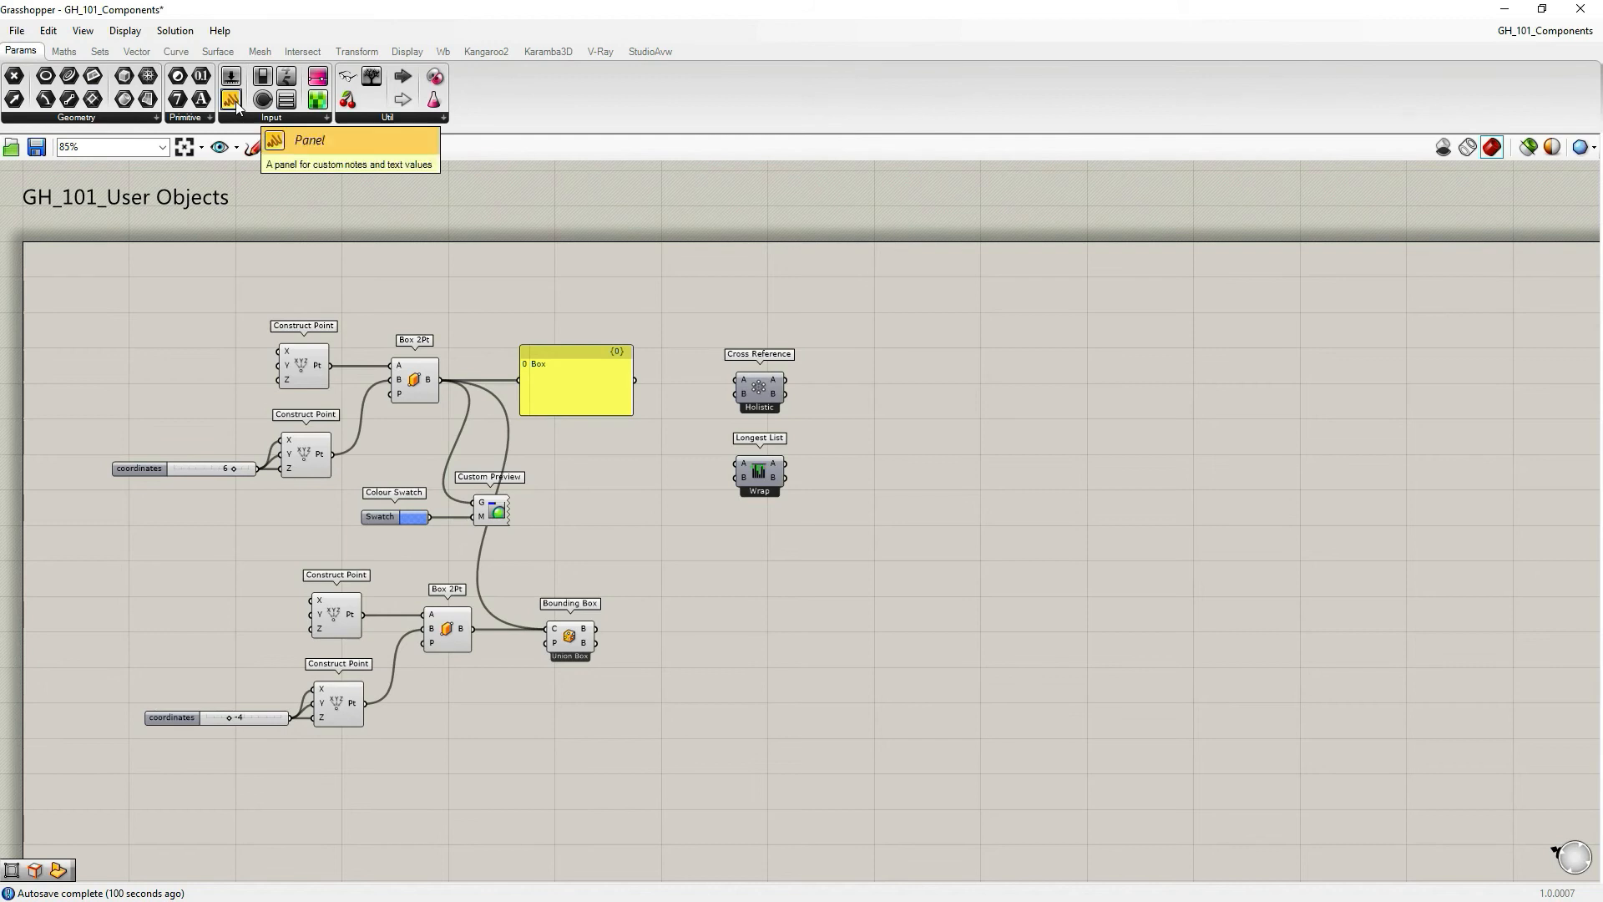
{"action": "left_click_drag", "start_coordinate": [231, 99], "coordinate": [995, 386]}
{"action": "right_click_drag", "start_coordinate": [1069, 404], "coordinate": [751, 390]}
{"action": "left_click_drag", "start_coordinate": [750, 390], "coordinate": [790, 397]}
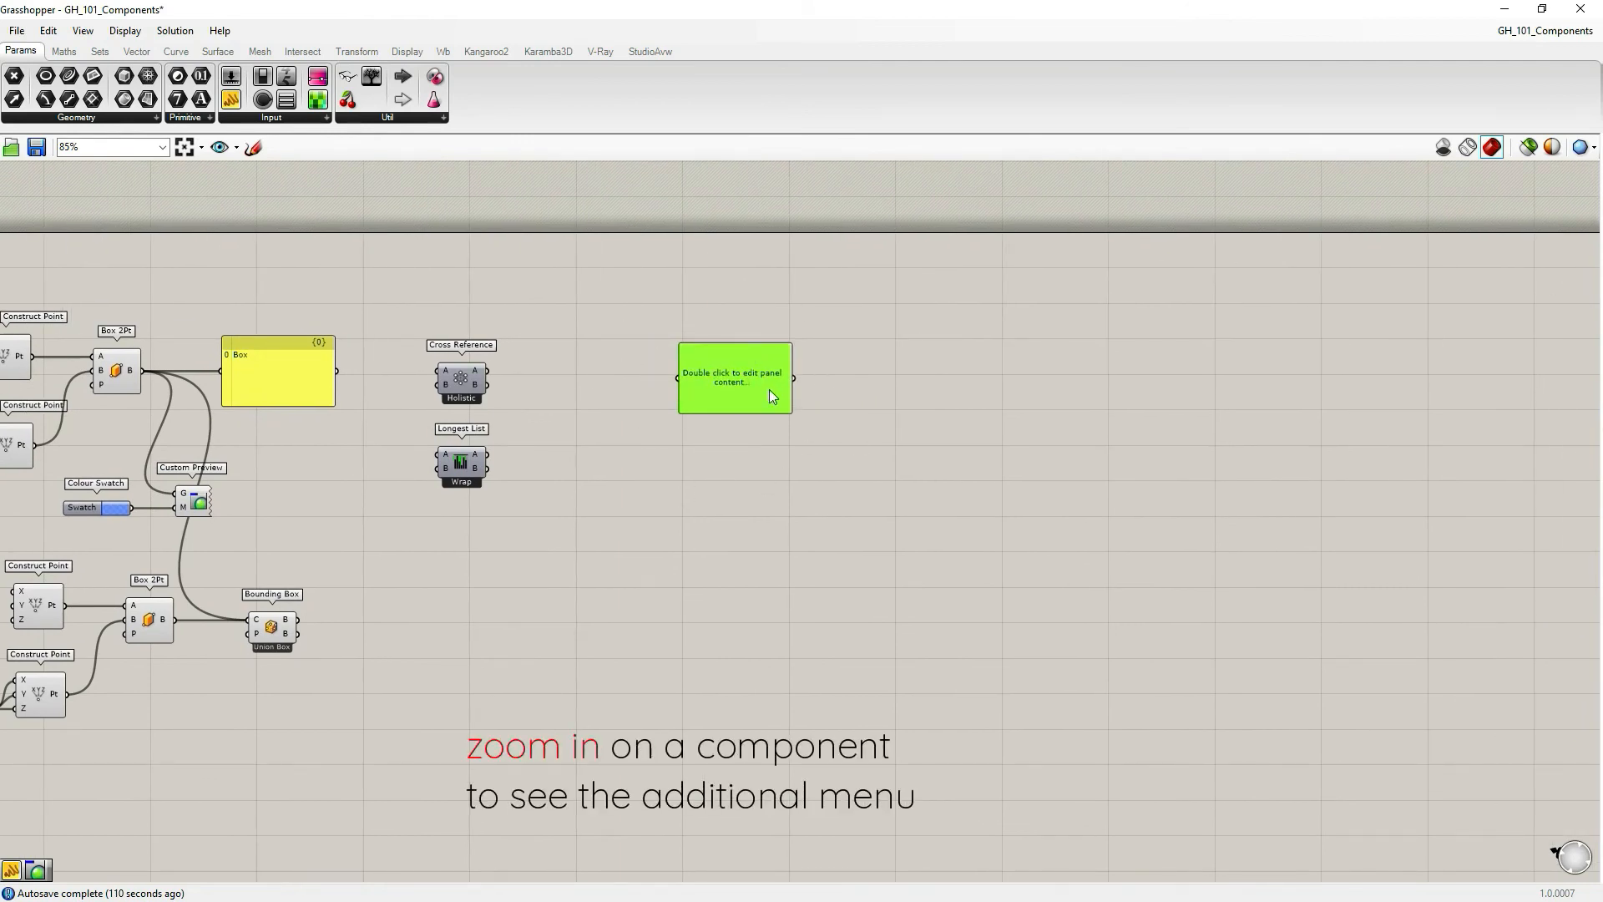
Reveal the additional menu on the new Panel and decrease its font size by several increments
{"action": "left_click", "coordinate": [742, 418]}
{"action": "scroll", "coordinate": [728, 396], "scroll_direction": "up", "scroll_amount": 3}
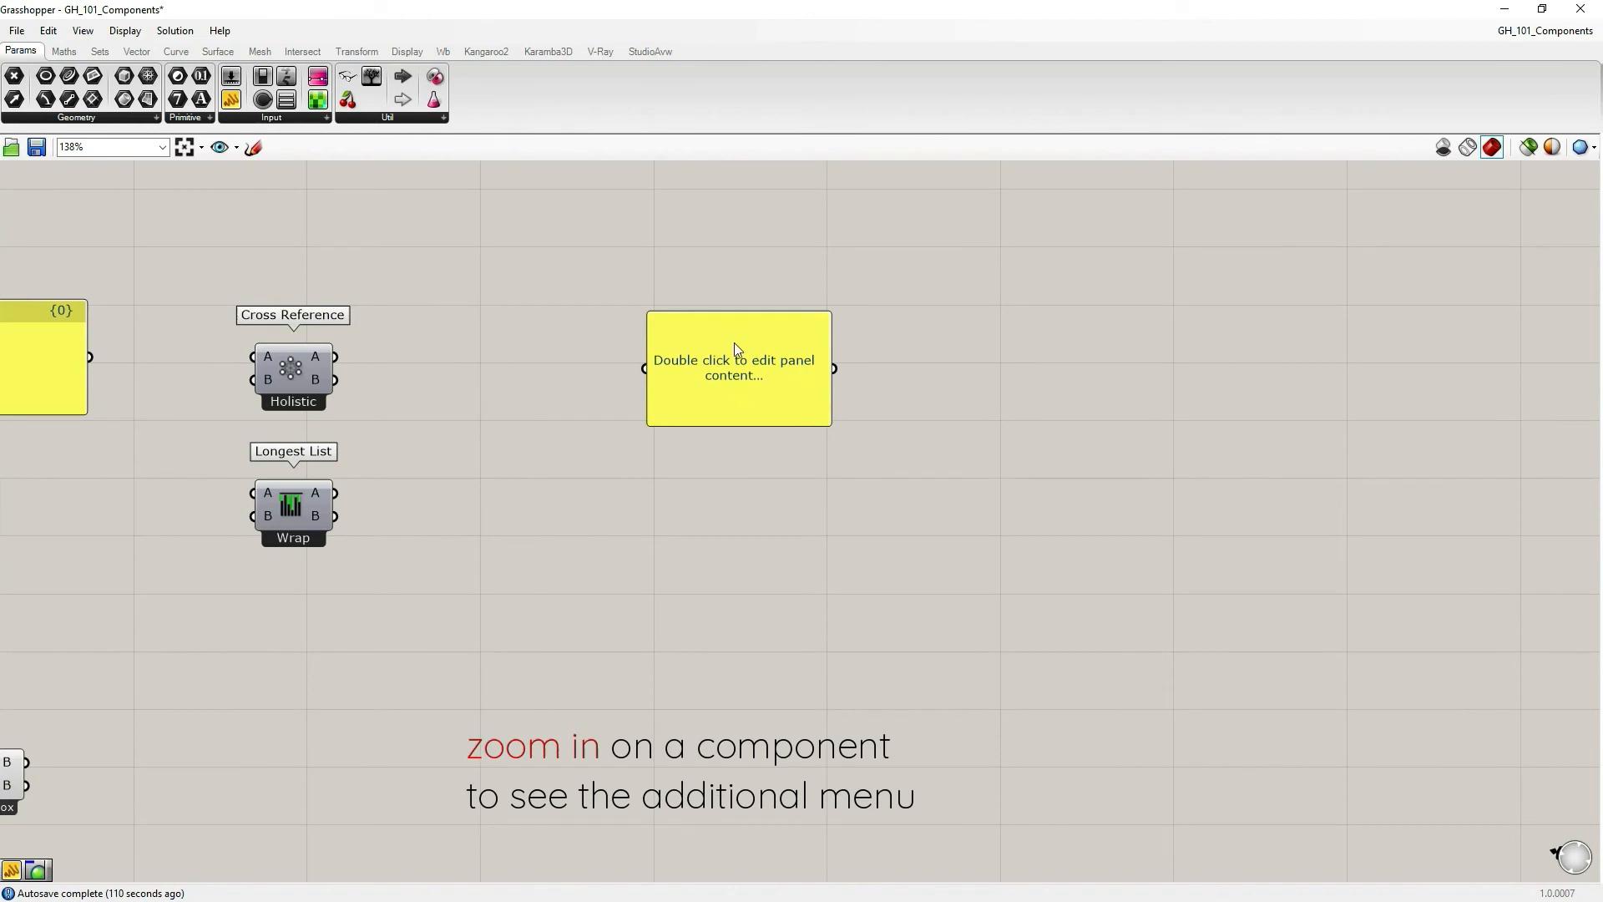
{"action": "scroll", "coordinate": [787, 375], "scroll_direction": "up", "scroll_amount": 6}
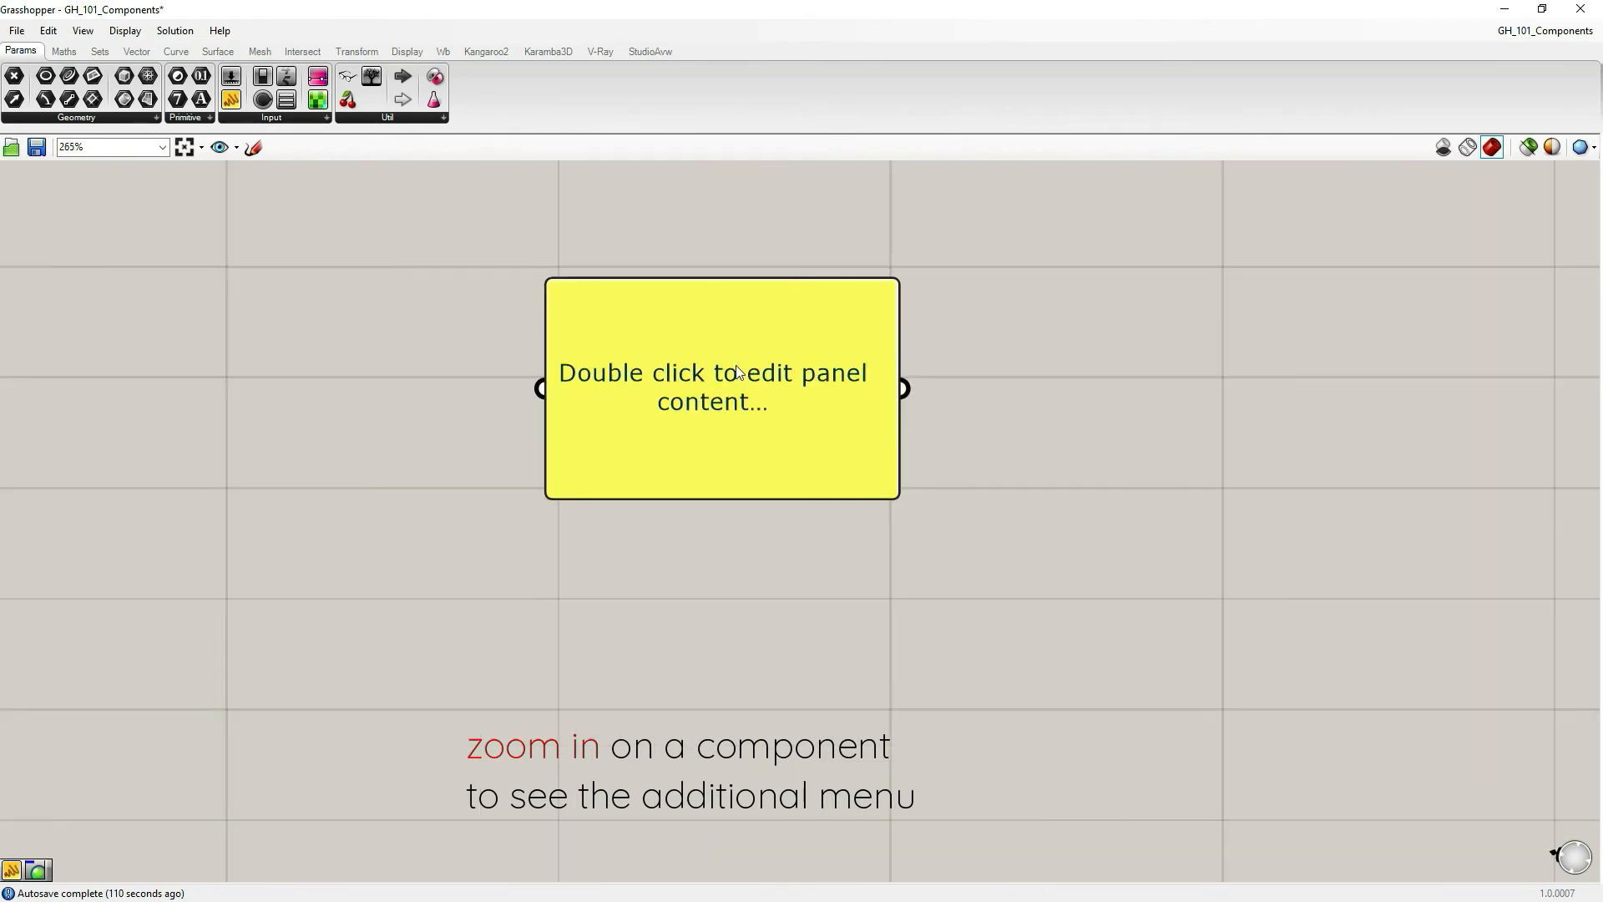
{"action": "scroll", "coordinate": [780, 358], "scroll_direction": "up", "scroll_amount": 2}
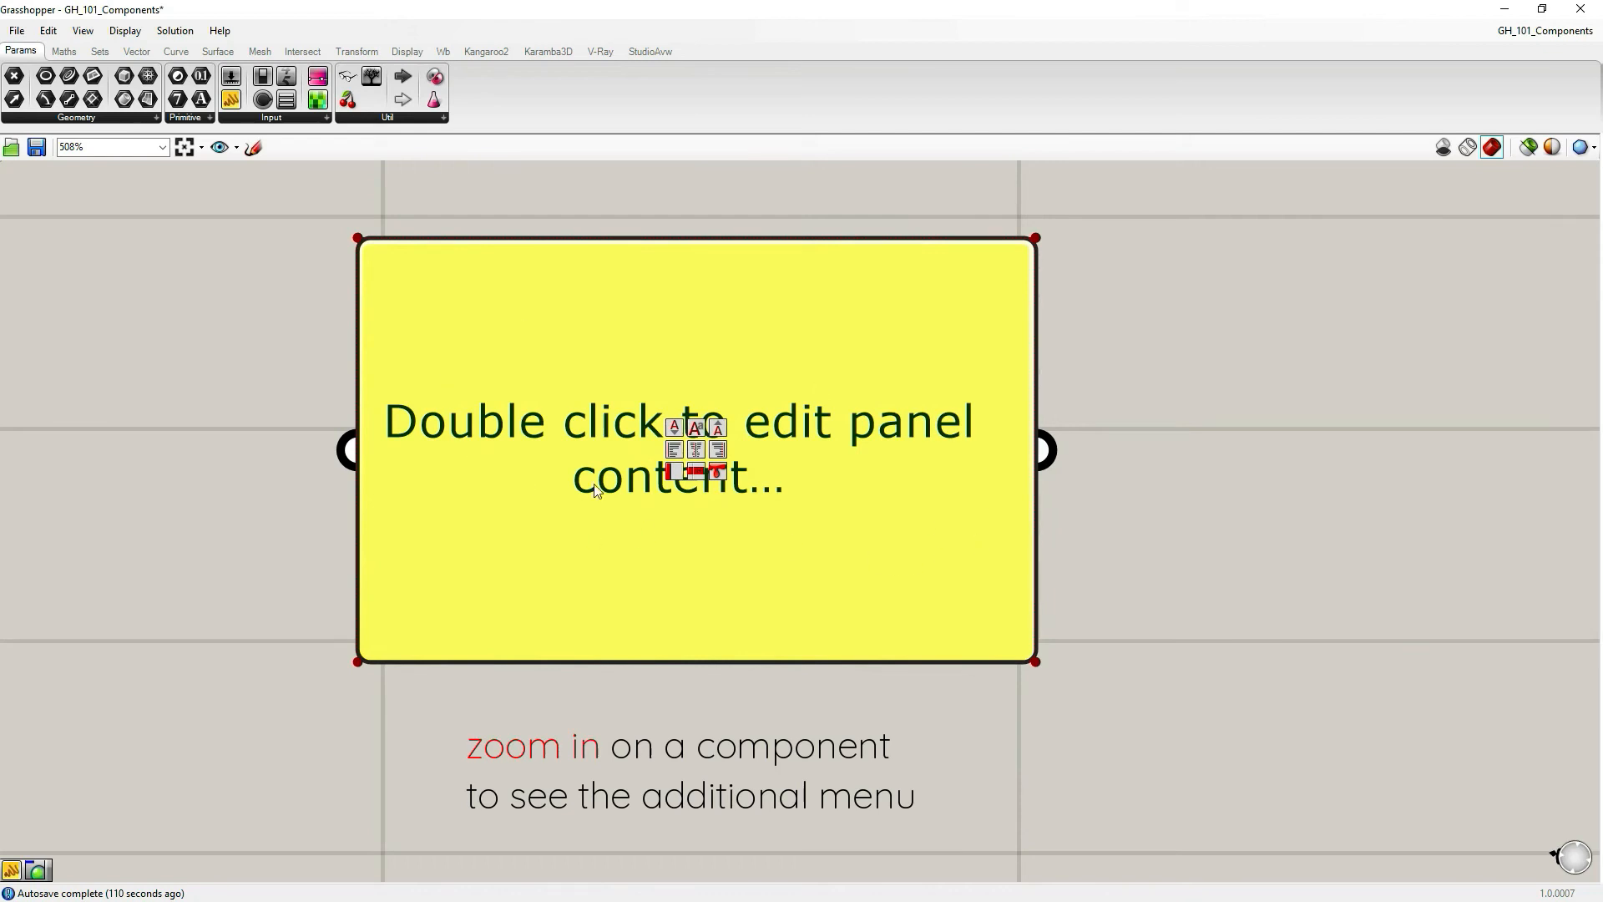
{"action": "left_click", "coordinate": [675, 433]}
{"action": "left_click", "coordinate": [675, 432]}
{"action": "left_click", "coordinate": [674, 433]}
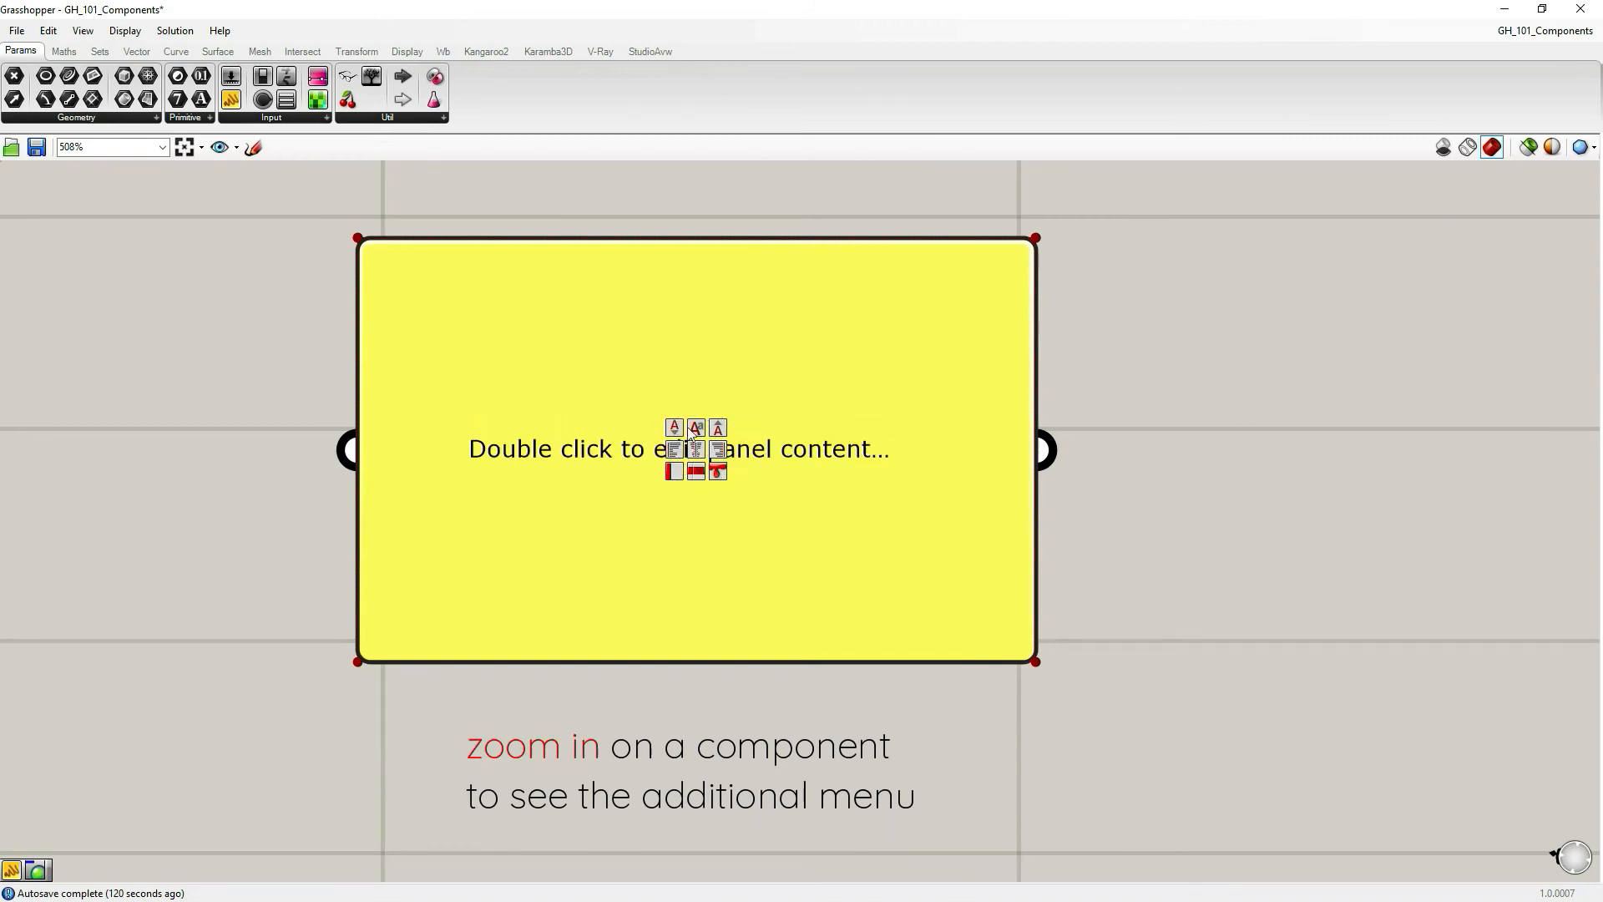
Increase the Panel's font size and change its font to the underlined Montserrat typeface
{"action": "left_click", "coordinate": [715, 432]}
{"action": "left_click", "coordinate": [716, 433]}
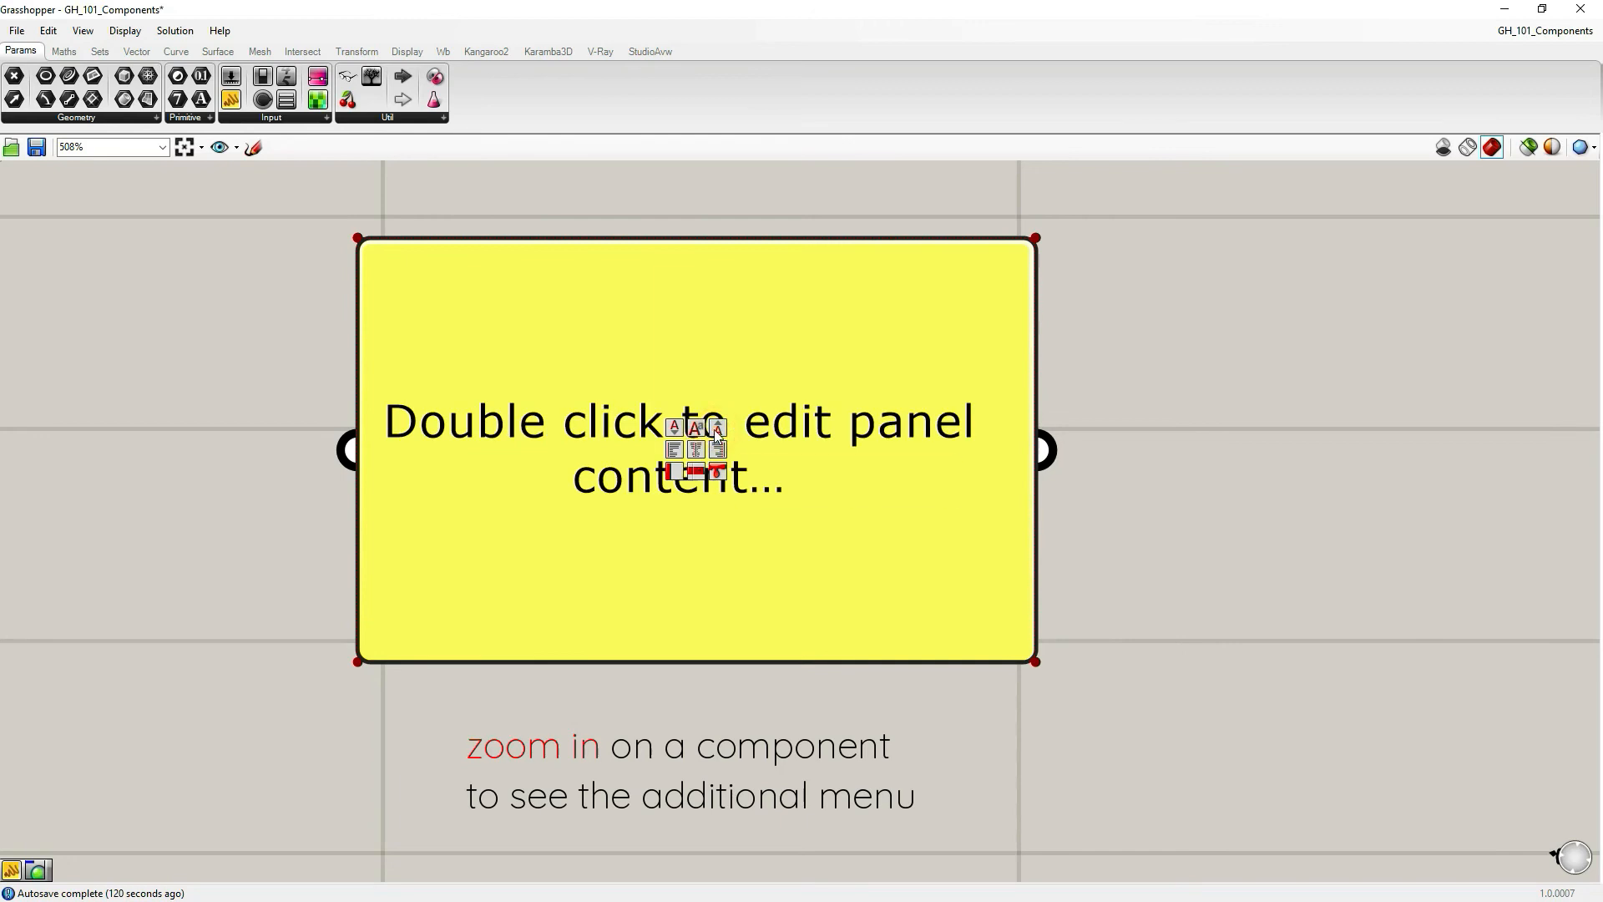
{"action": "left_click", "coordinate": [716, 433]}
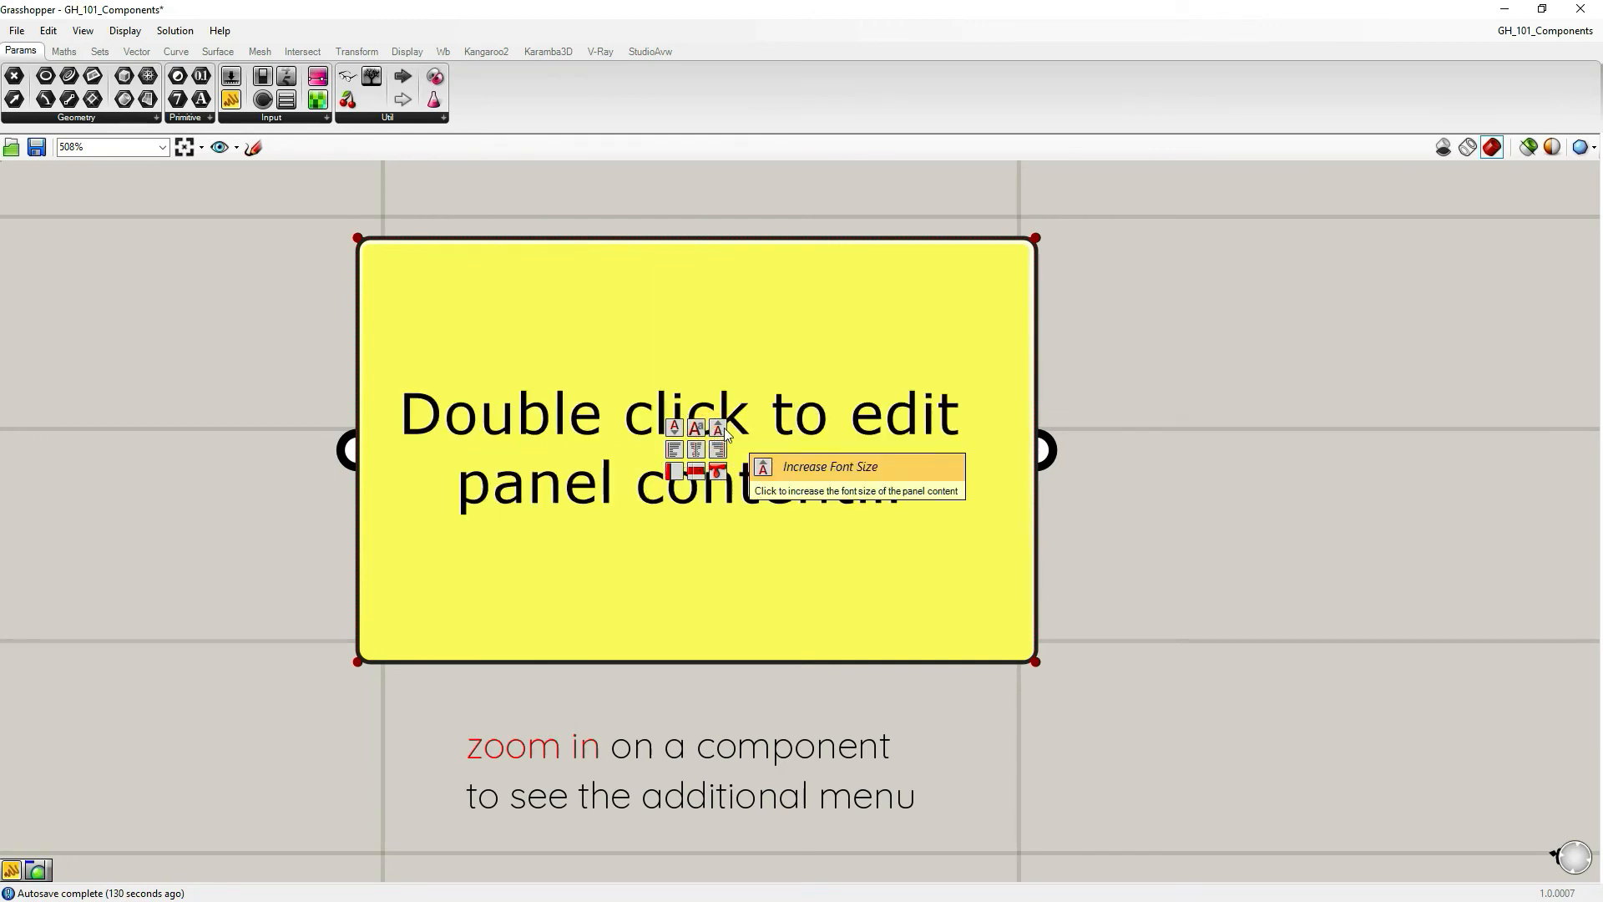
{"action": "left_click", "coordinate": [696, 427]}
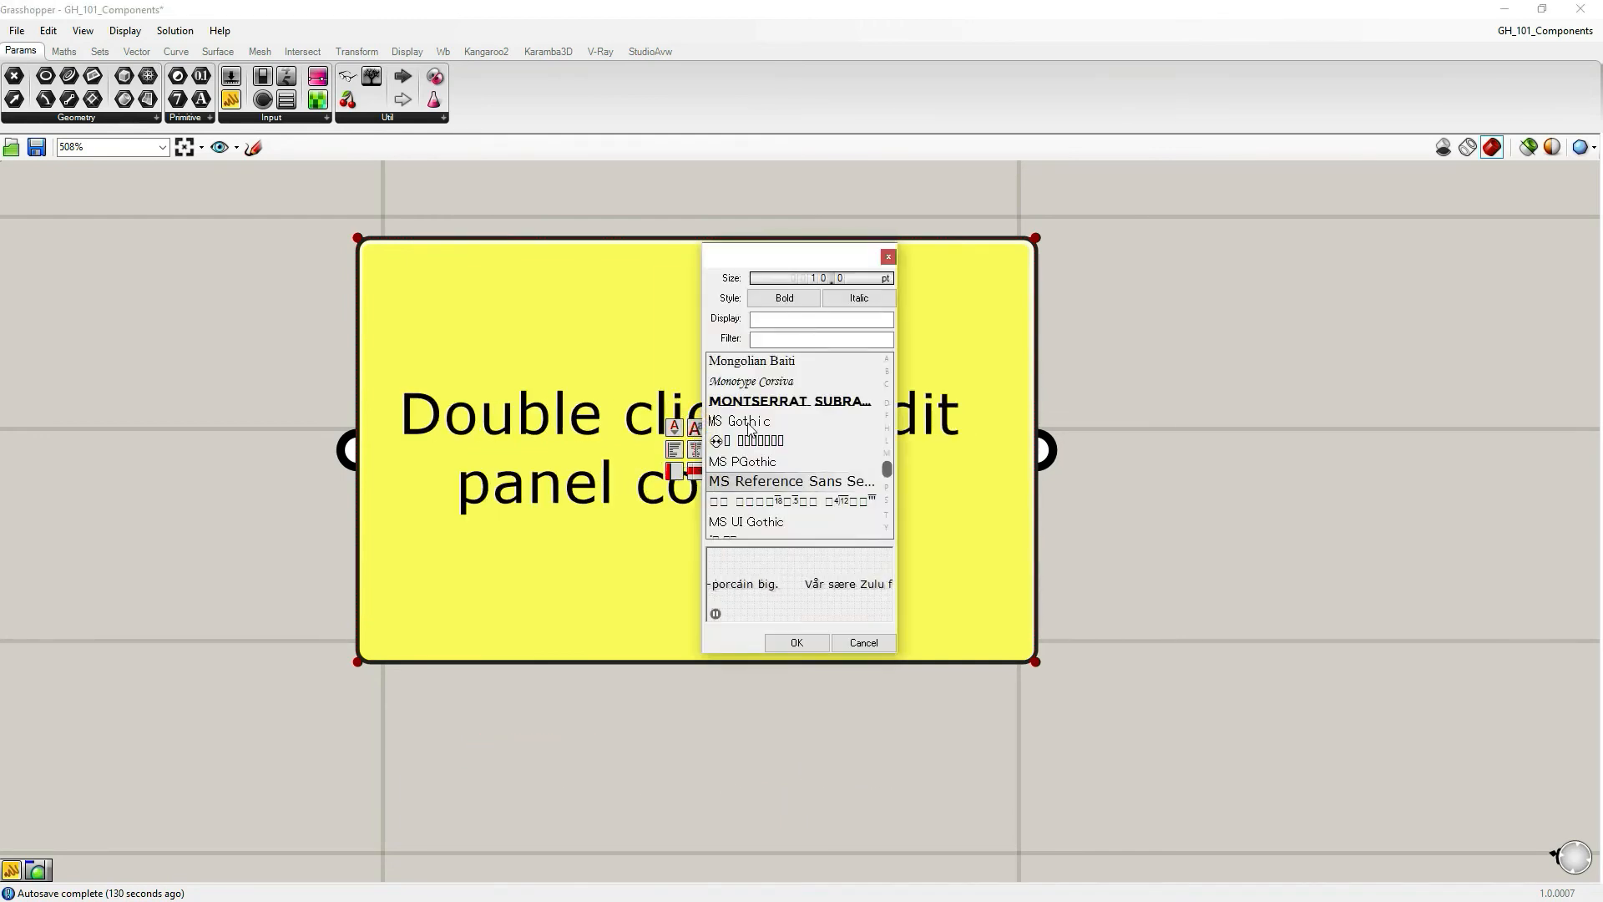
{"action": "left_click", "coordinate": [751, 401]}
{"action": "left_click", "coordinate": [794, 642]}
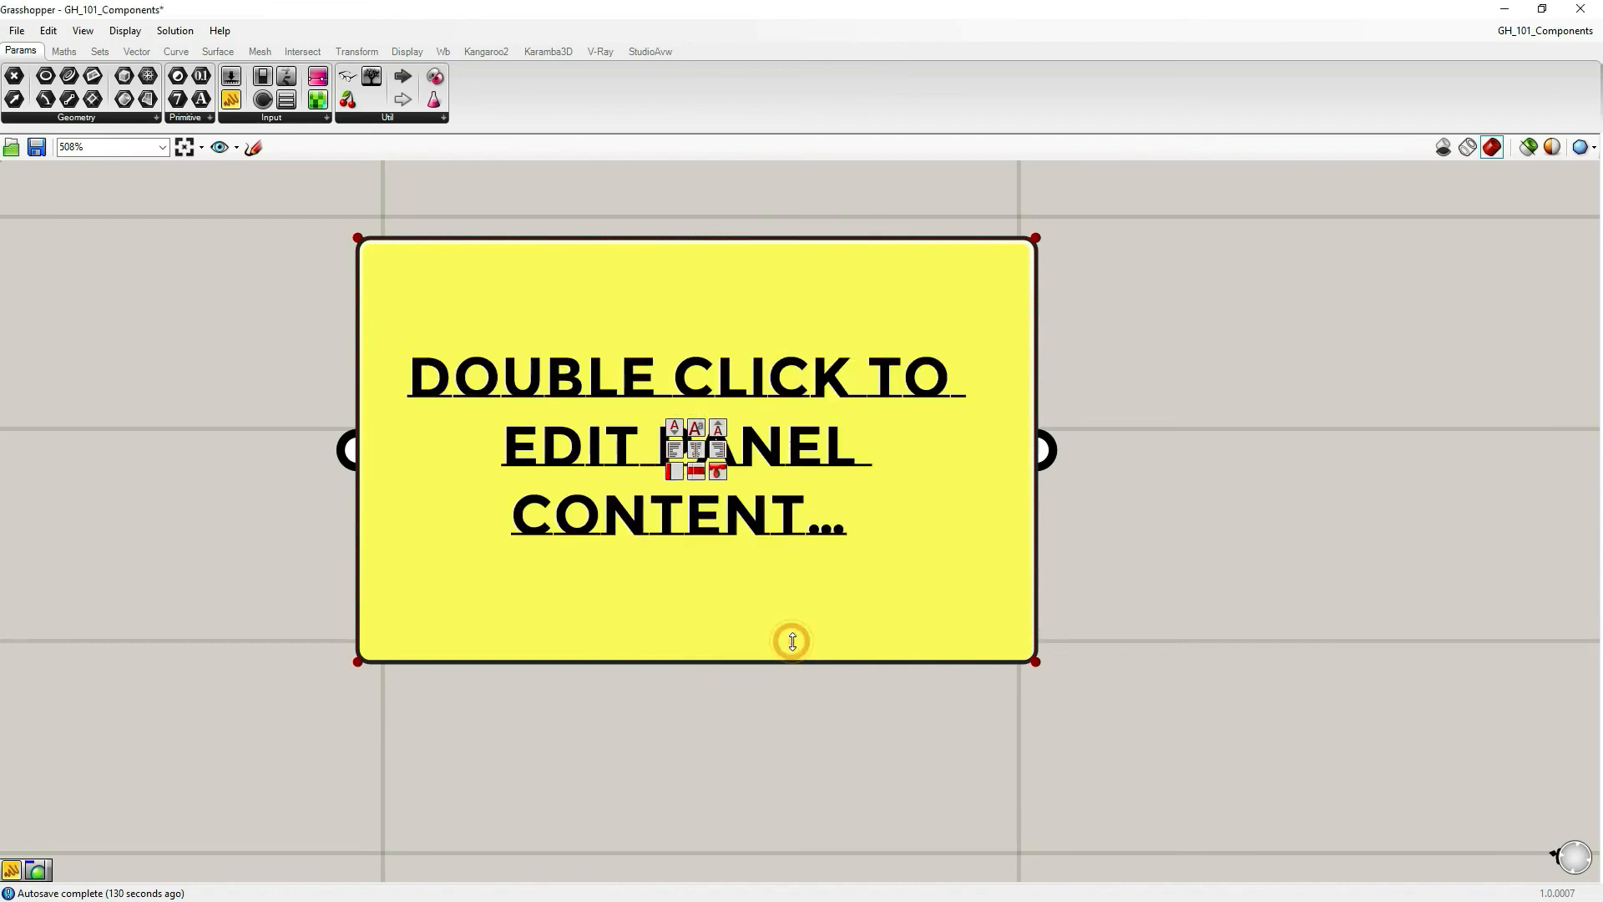
Set the Panel's background to light cyan with R 154, G 255, B 255, and deselect the Panel
{"action": "left_click", "coordinate": [718, 472]}
{"action": "left_click_drag", "start_coordinate": [830, 603], "coordinate": [888, 583]}
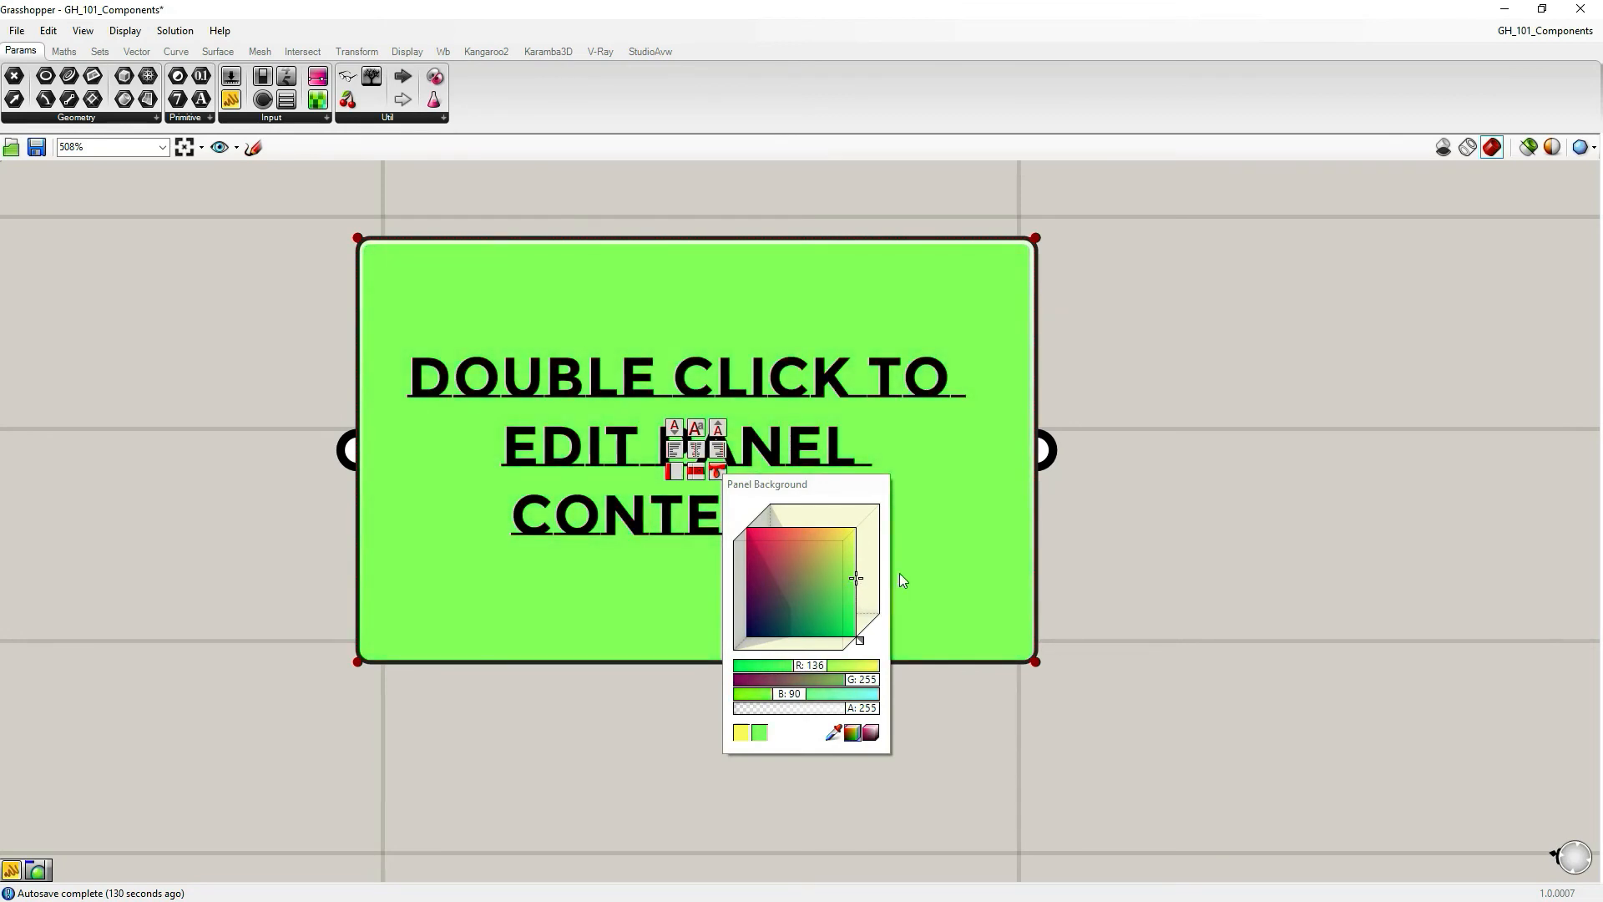
{"action": "left_click_drag", "start_coordinate": [793, 694], "coordinate": [893, 704]}
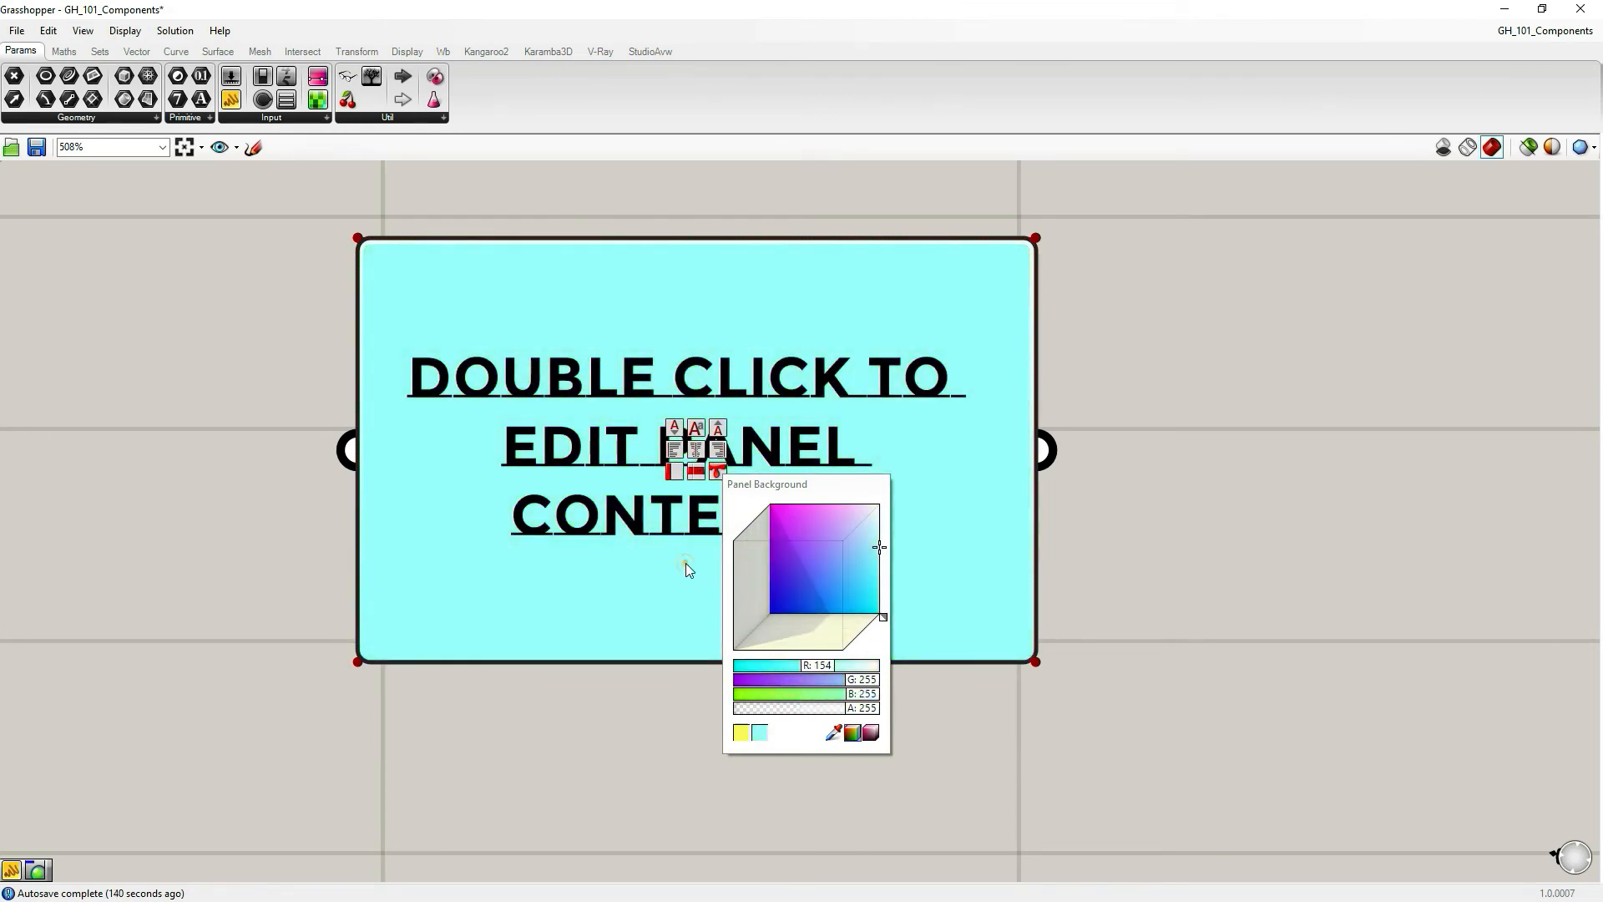
{"action": "left_click", "coordinate": [685, 563]}
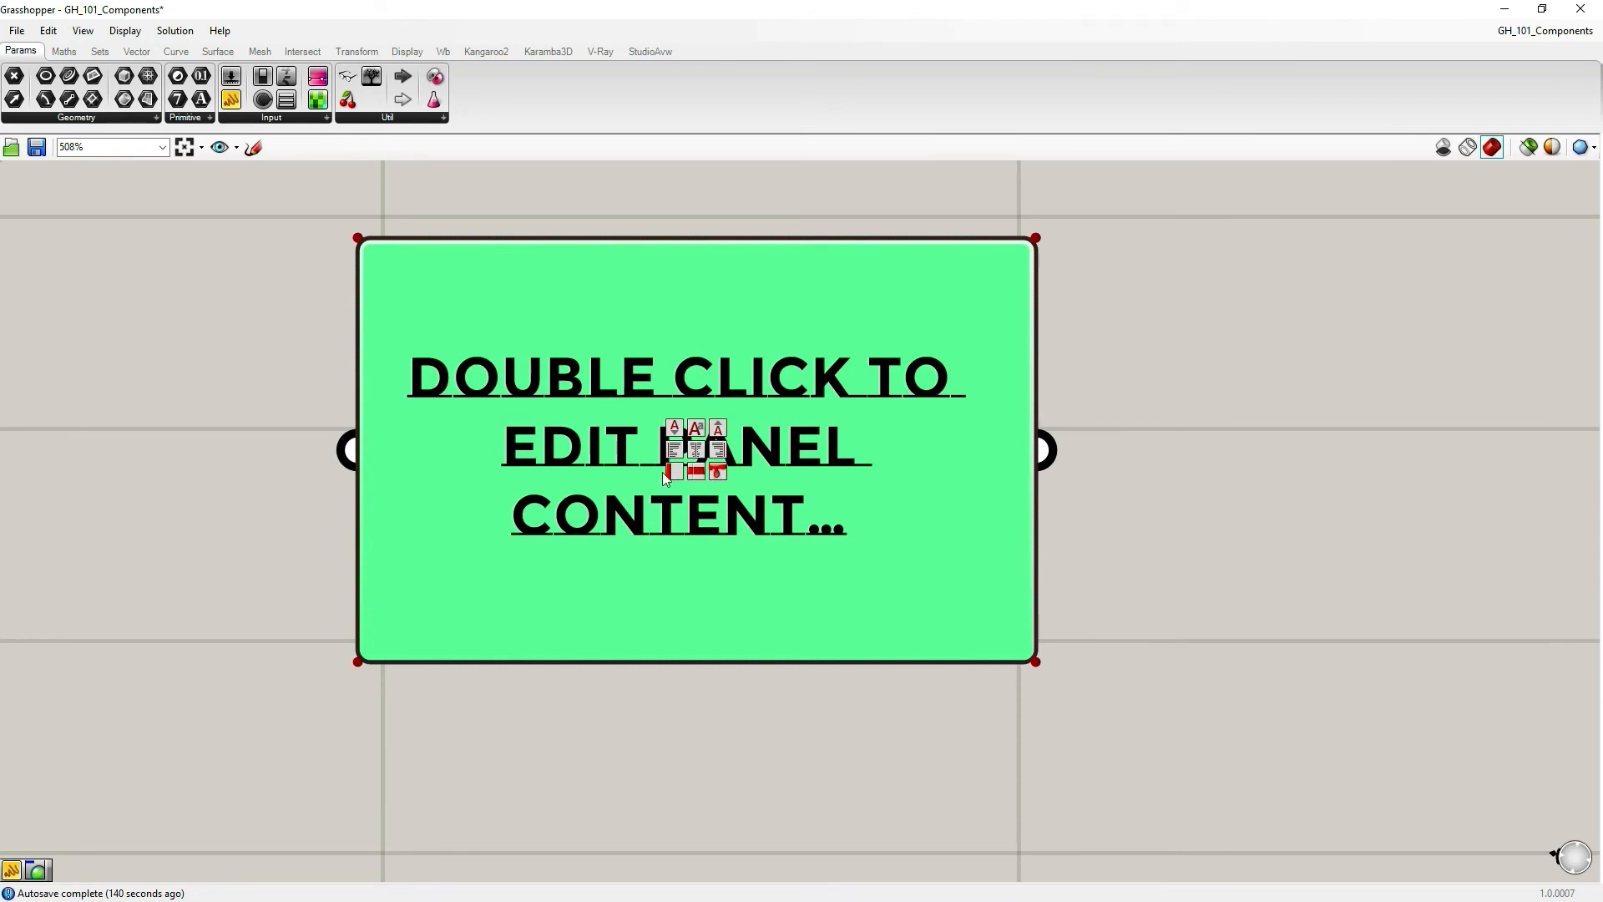
{"action": "scroll", "coordinate": [739, 505], "scroll_direction": "down", "scroll_amount": 1}
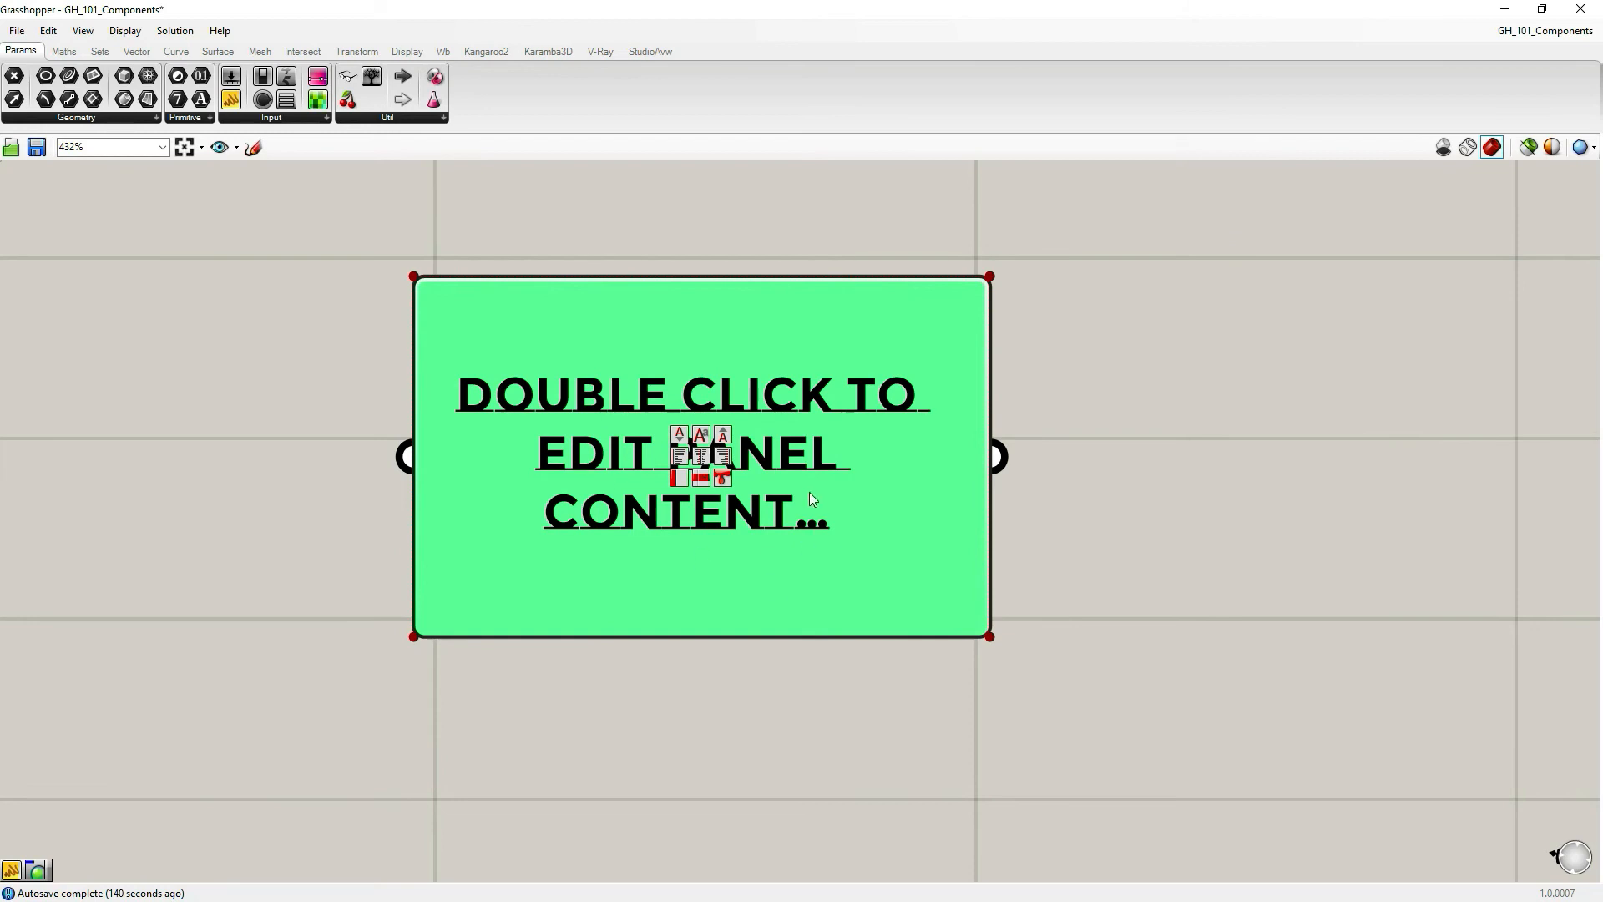
{"action": "left_click", "coordinate": [773, 684]}
{"action": "scroll", "coordinate": [702, 543], "scroll_direction": "down", "scroll_amount": 5}
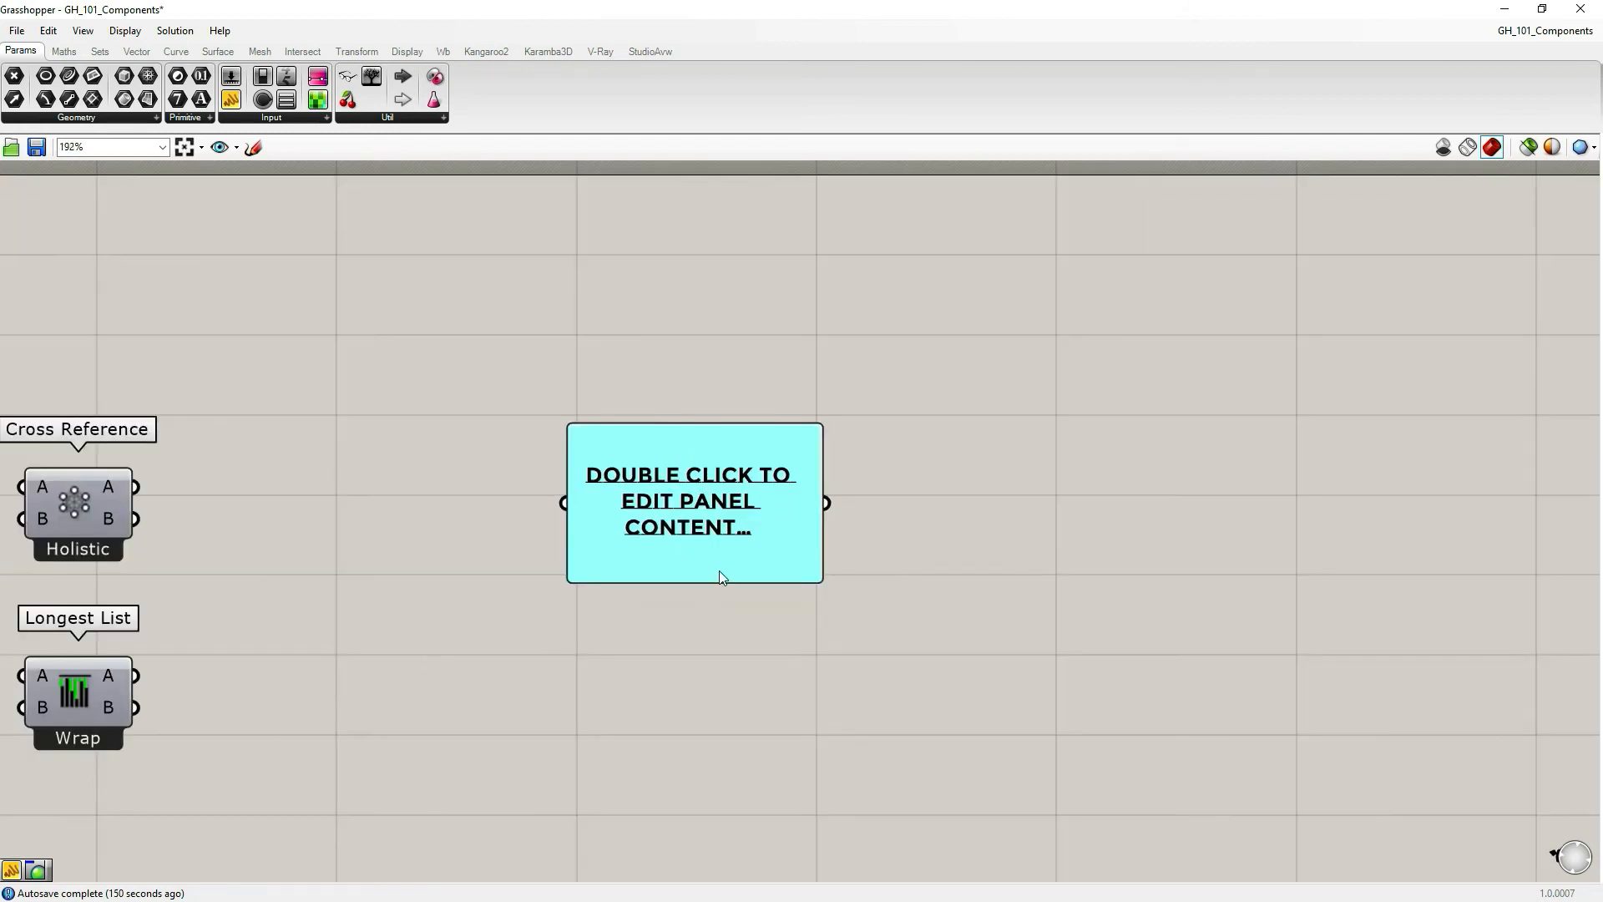
Move the cyan Panel closer to the Cross Reference component and deselect it
{"action": "right_click_drag", "start_coordinate": [722, 576], "coordinate": [787, 555]}
{"action": "left_click_drag", "start_coordinate": [789, 553], "coordinate": [574, 539]}
{"action": "left_click", "coordinate": [734, 567]}
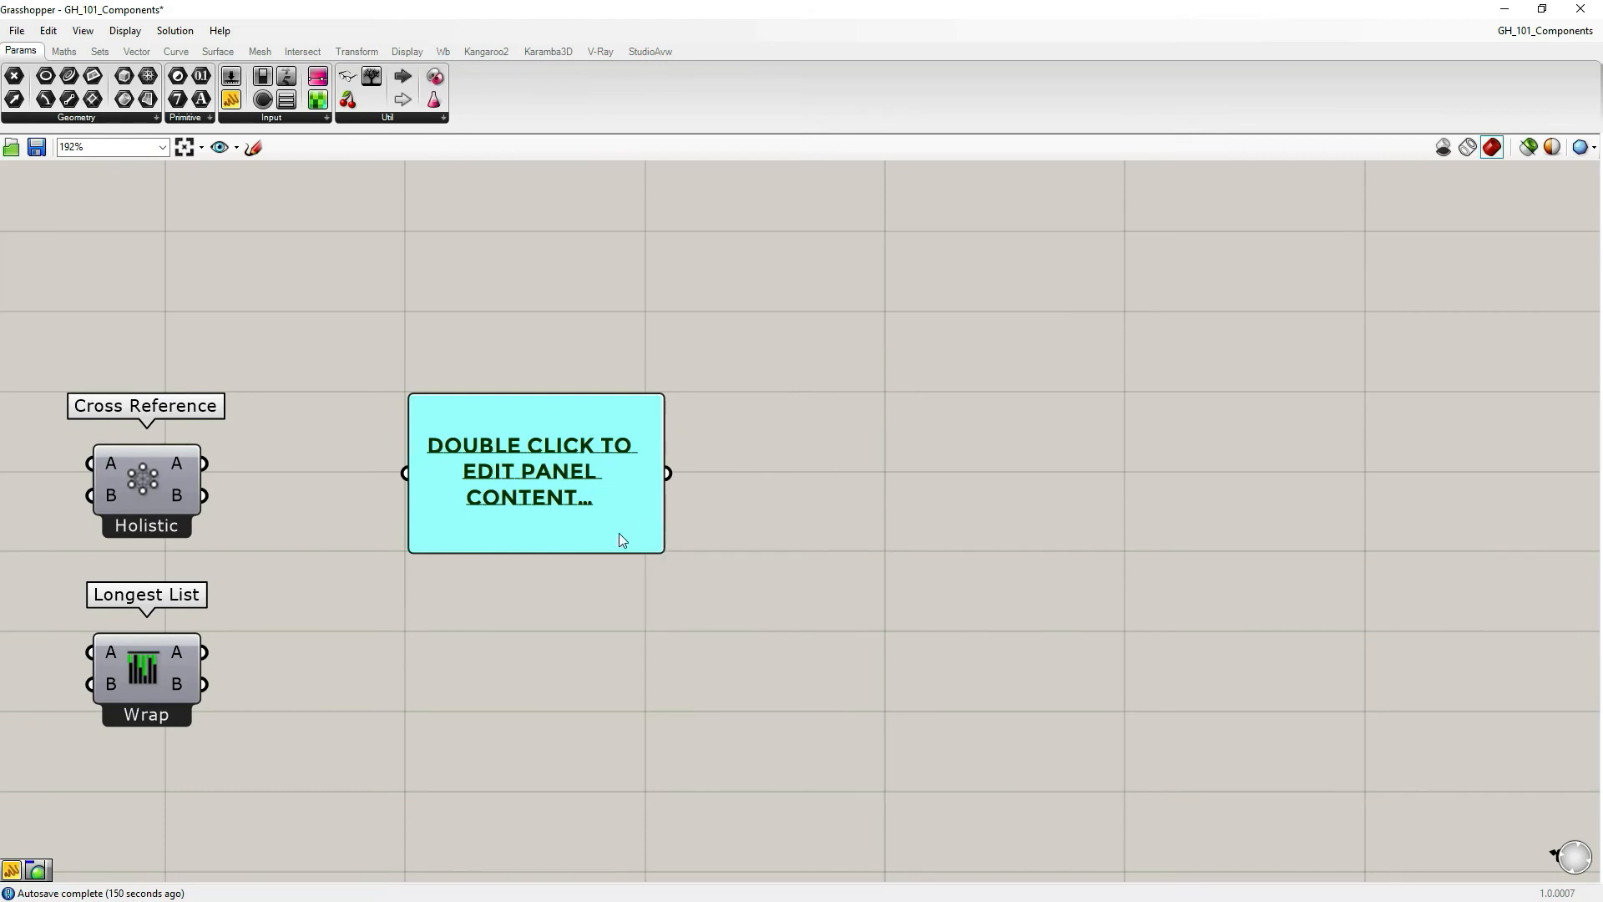
{"action": "right_click_drag", "start_coordinate": [722, 547], "coordinate": [793, 533]}
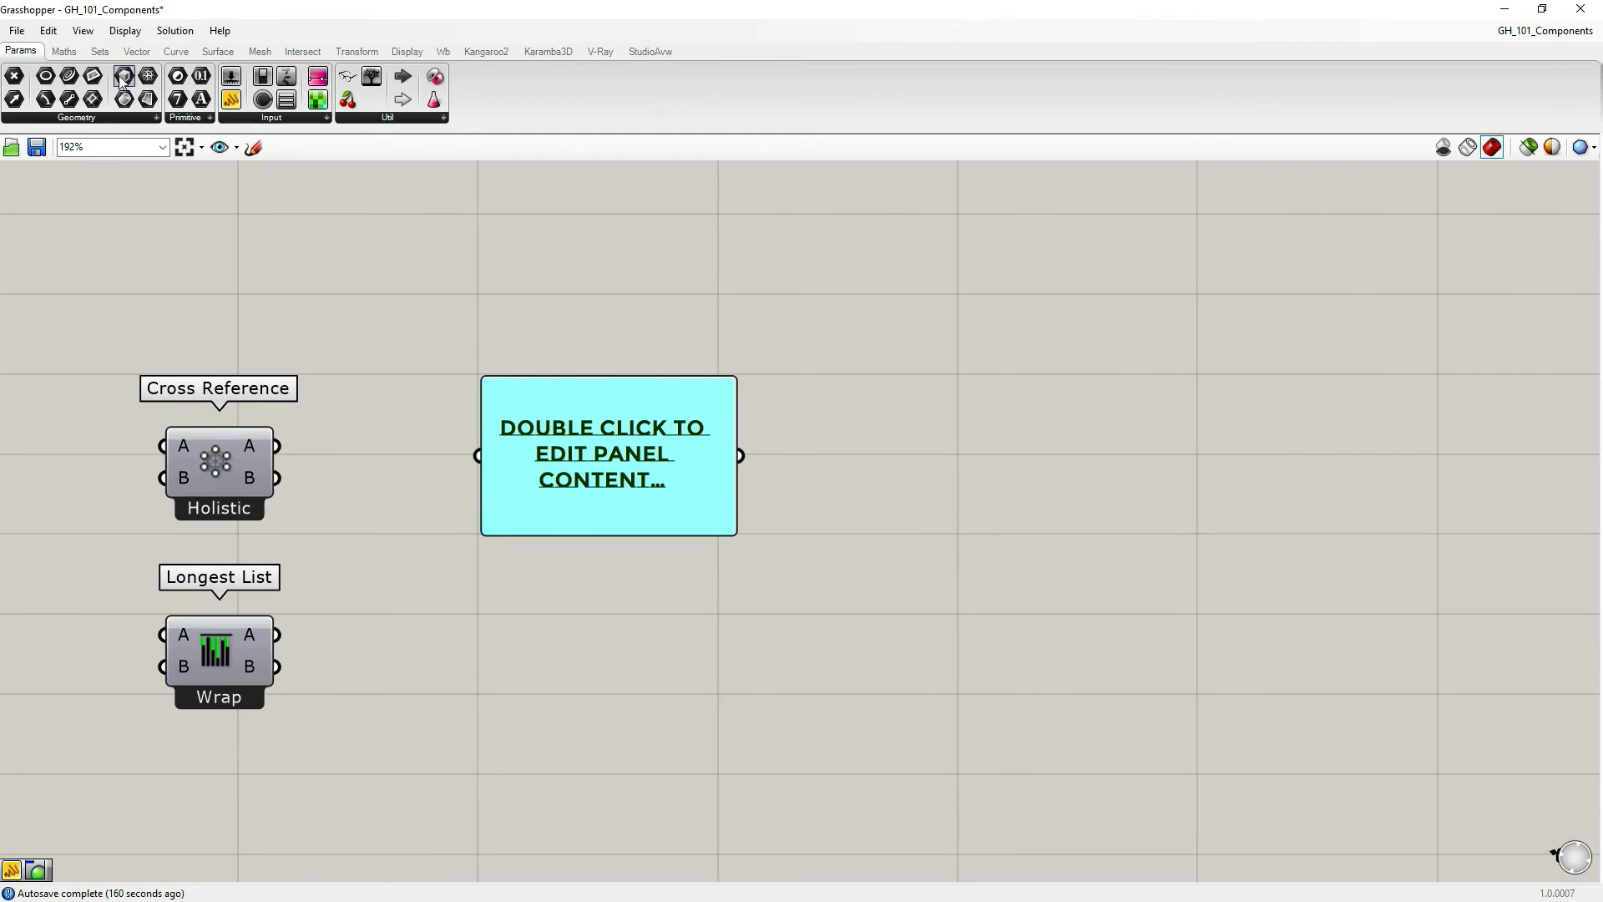
Place a List Item component from the list components in the empty area beyond the cyan Panel
{"action": "left_click", "coordinate": [101, 53]}
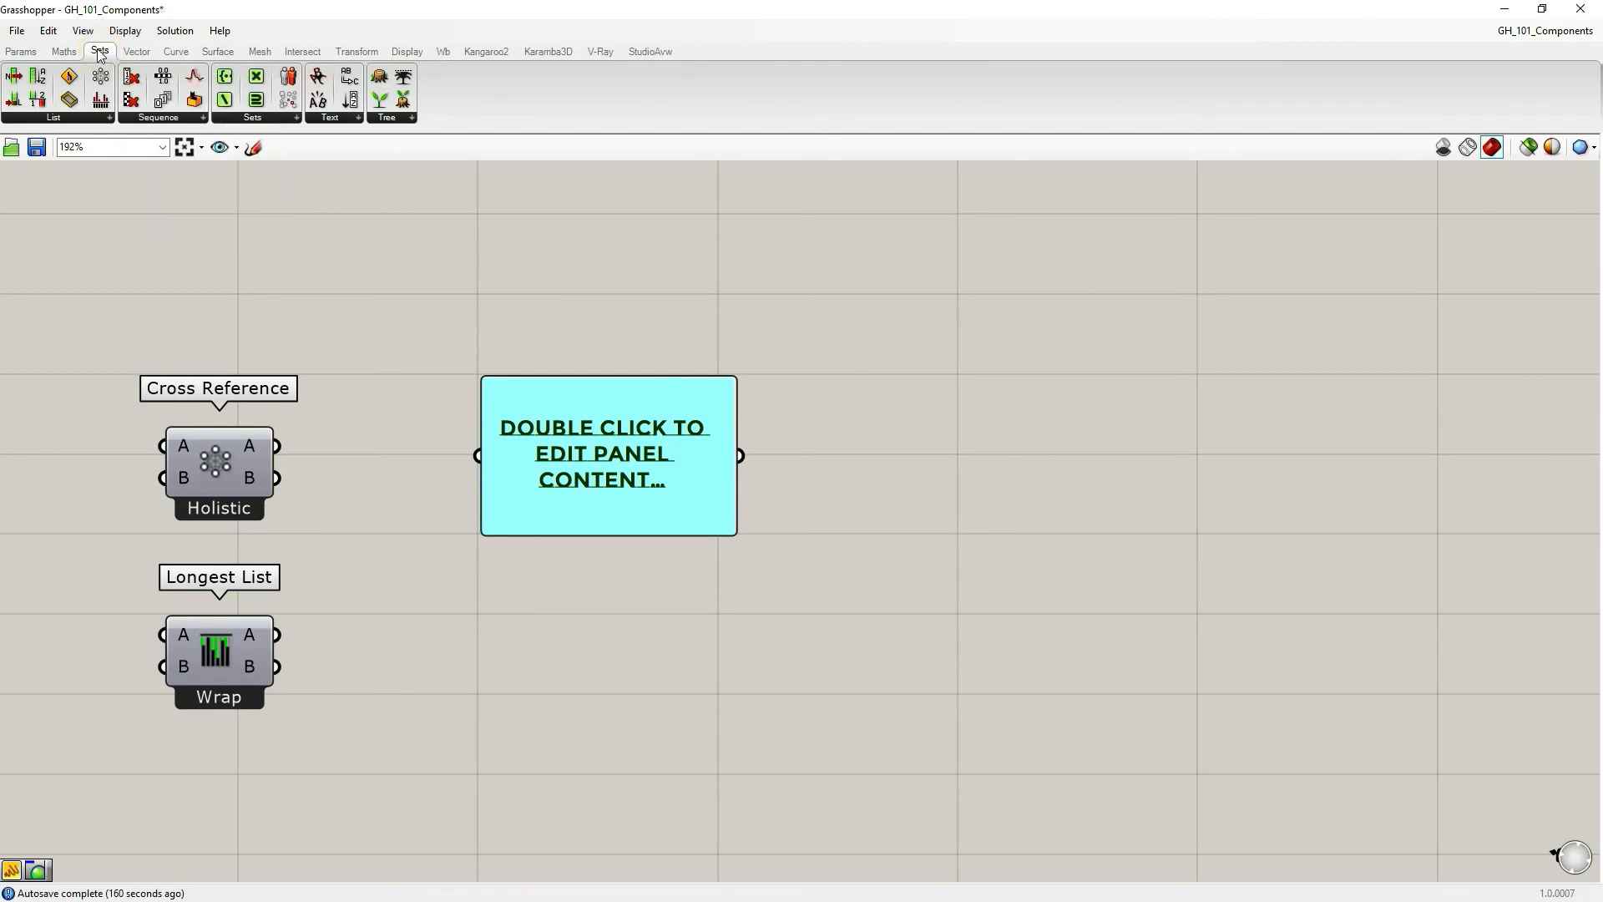
{"action": "left_click", "coordinate": [70, 118]}
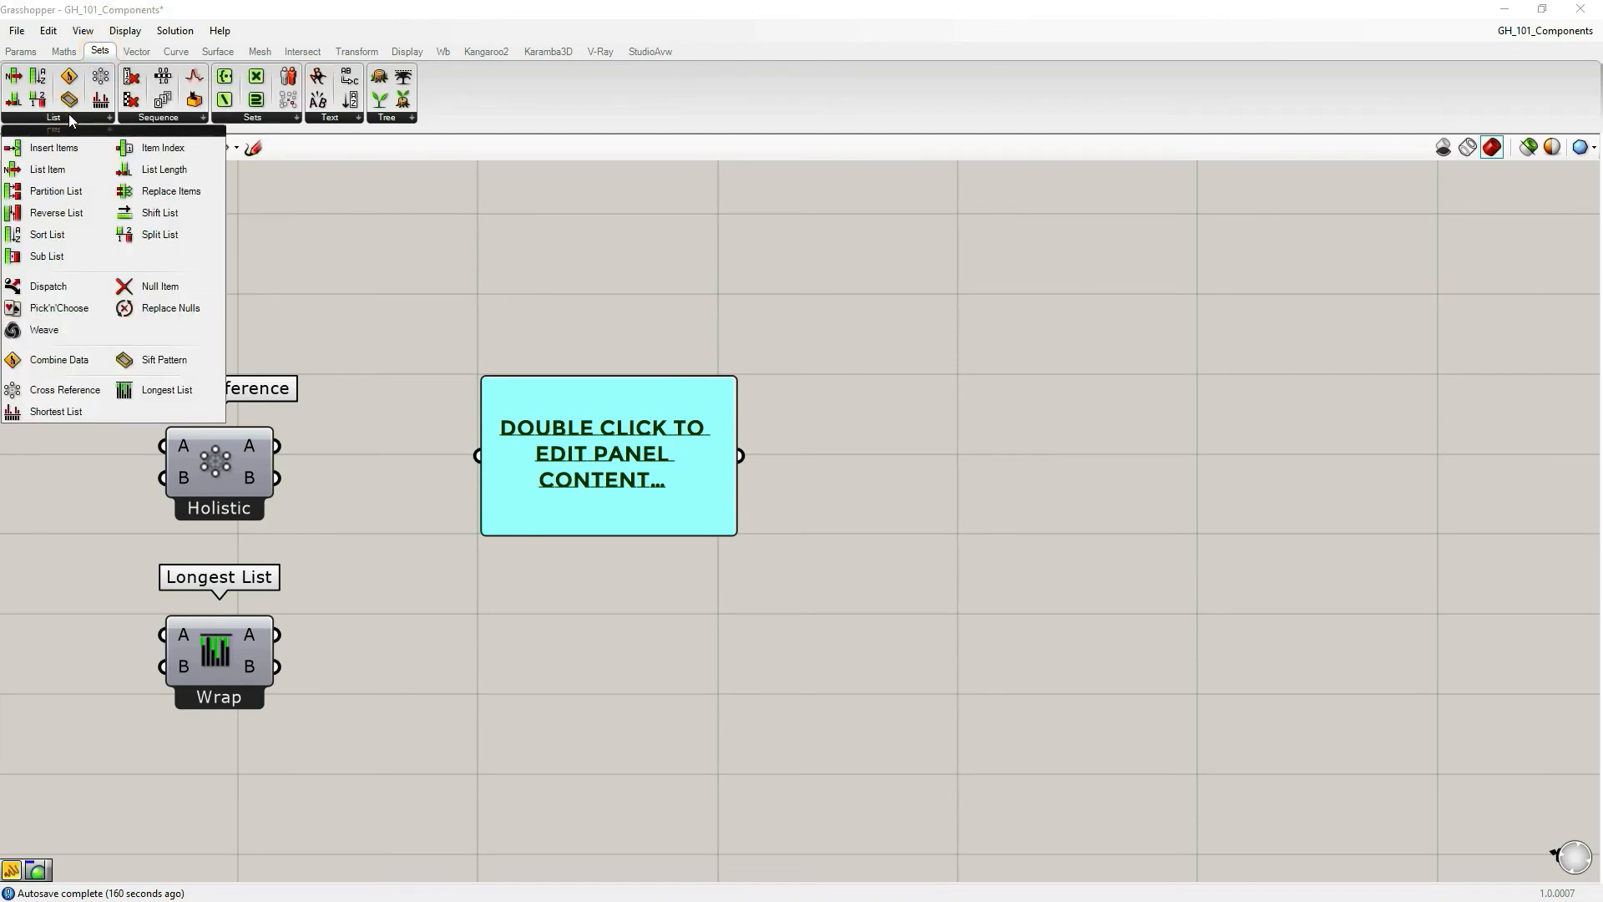
{"action": "left_click_drag", "start_coordinate": [46, 170], "coordinate": [994, 459]}
{"action": "right_click_drag", "start_coordinate": [1083, 577], "coordinate": [892, 603]}
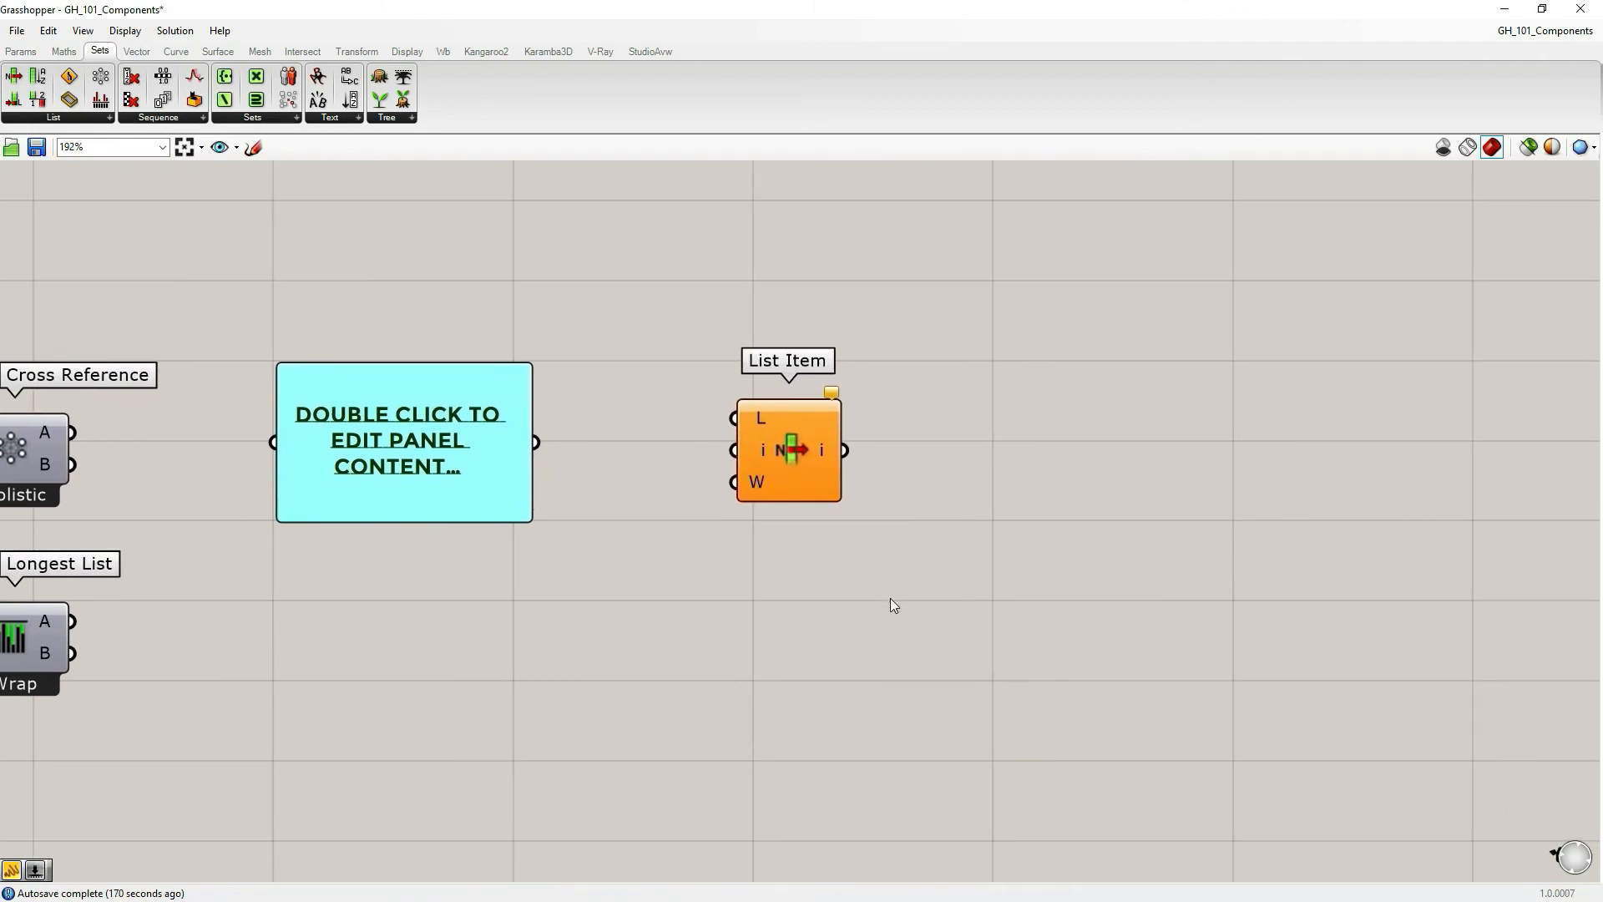
{"action": "left_click_drag", "start_coordinate": [783, 476], "coordinate": [788, 482]}
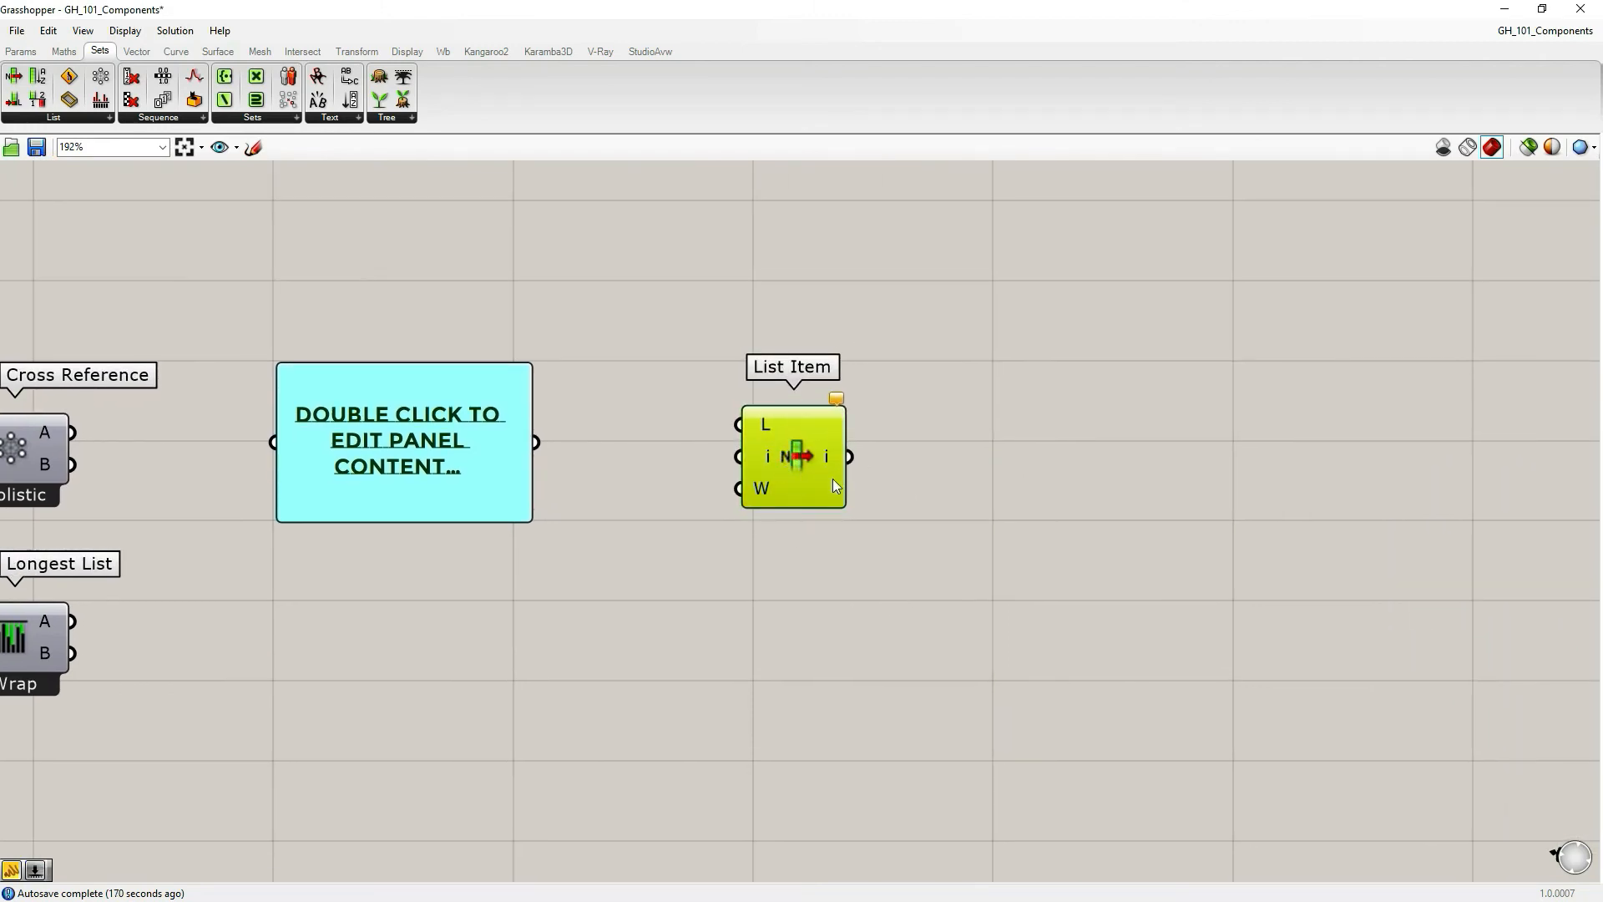
Add the outputs -1, -2, -3, +1 and +2 to the List Item component
{"action": "scroll", "coordinate": [804, 438], "scroll_direction": "up", "scroll_amount": 5}
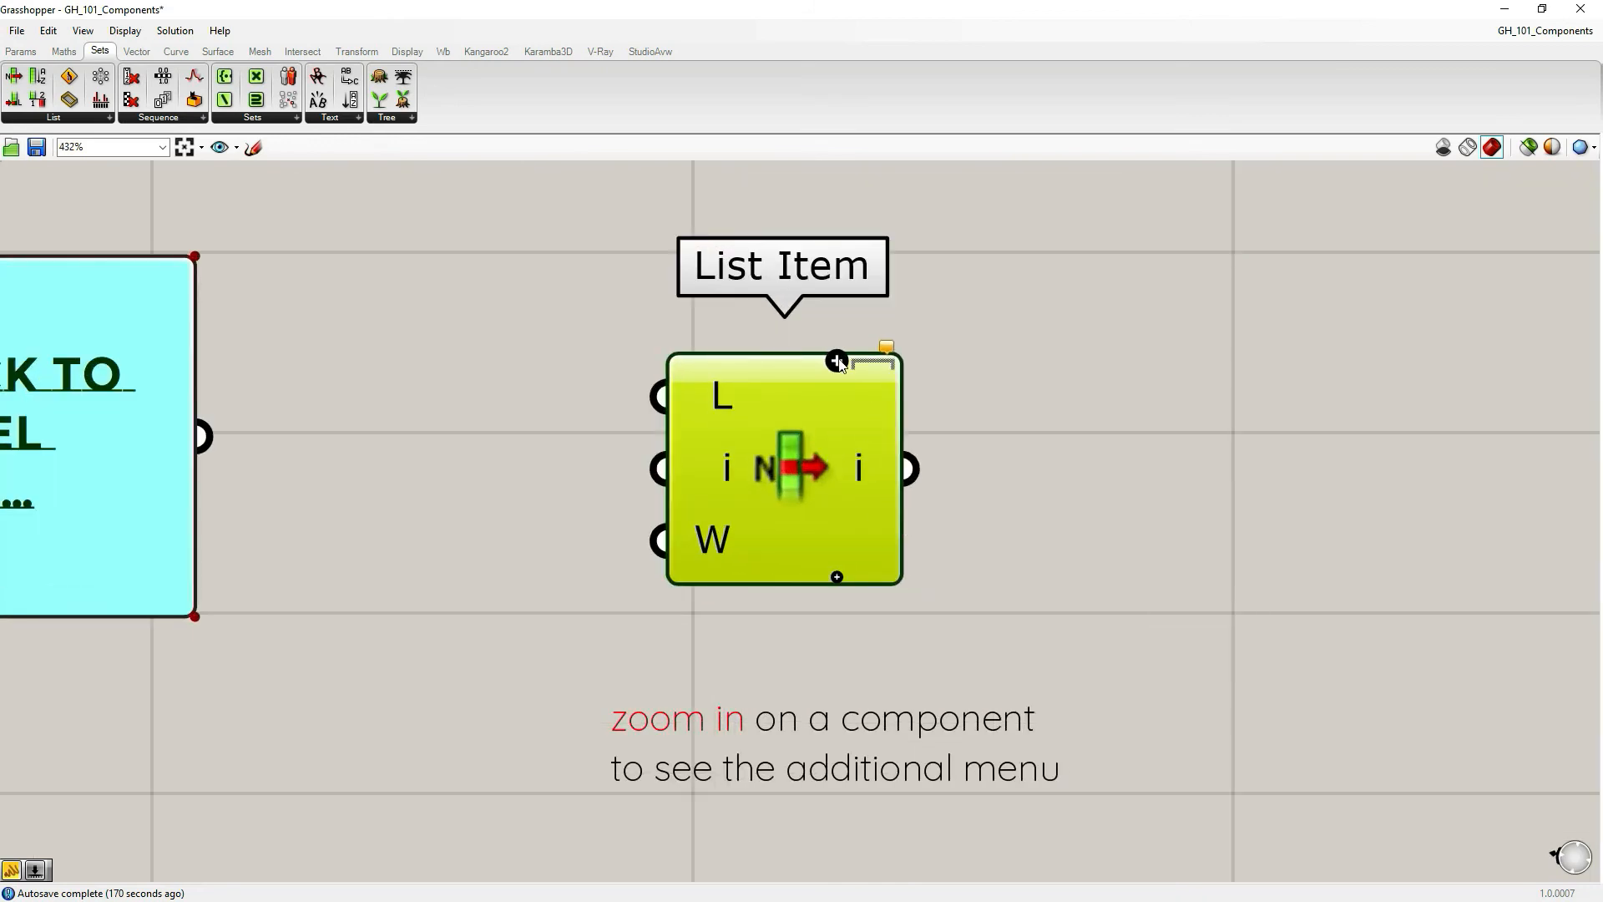
{"action": "left_click", "coordinate": [837, 361]}
{"action": "left_click", "coordinate": [836, 577]}
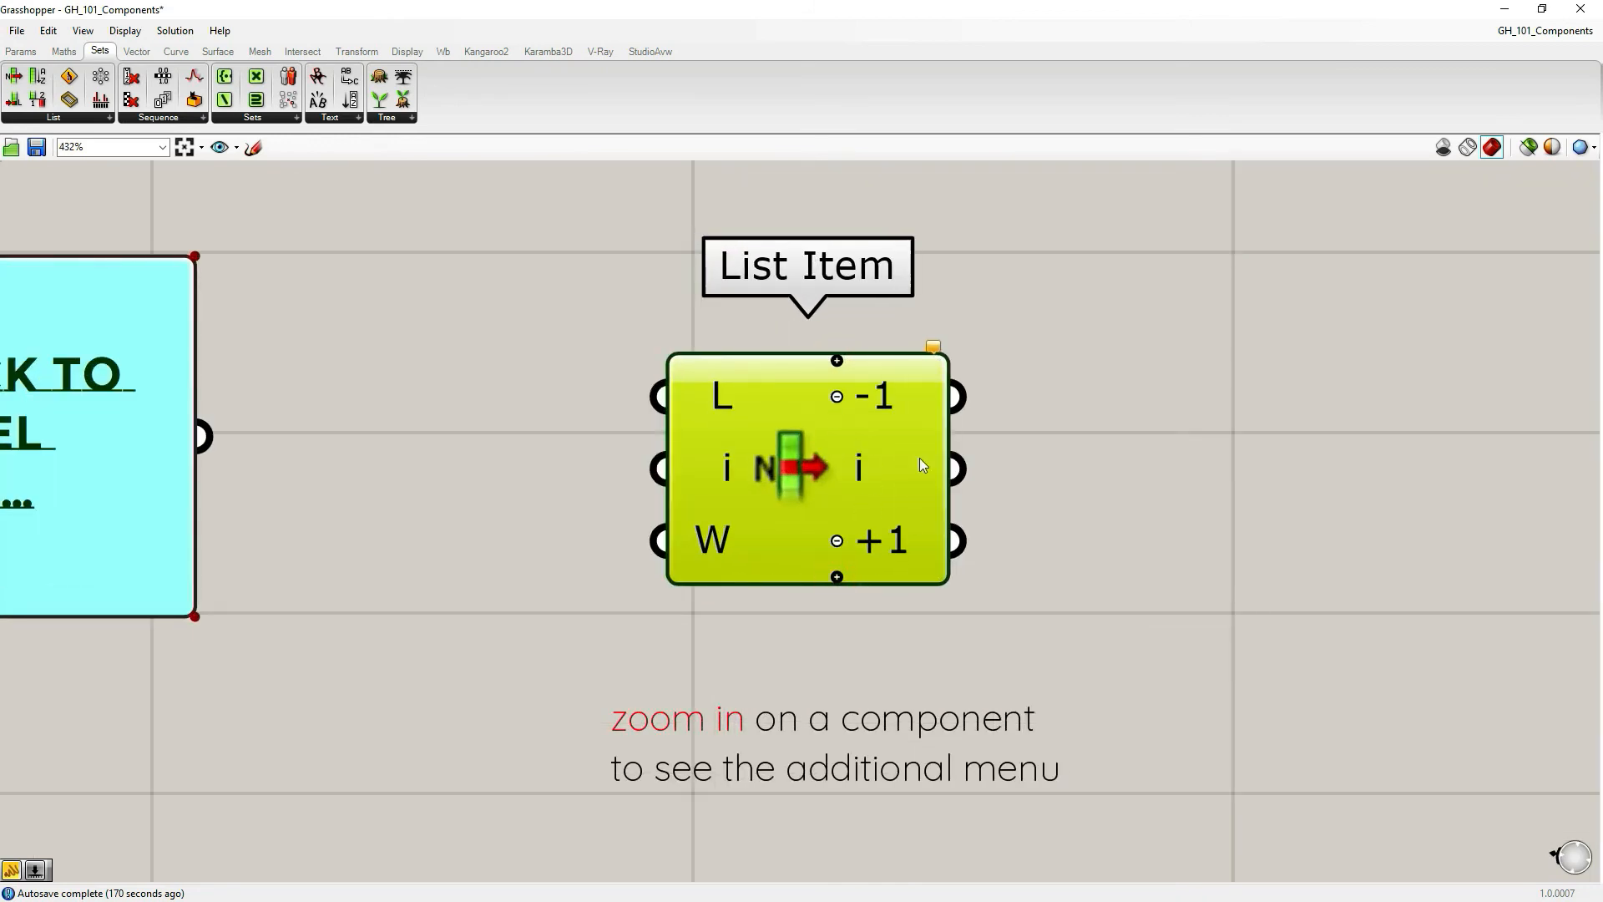
{"action": "left_click", "coordinate": [837, 360]}
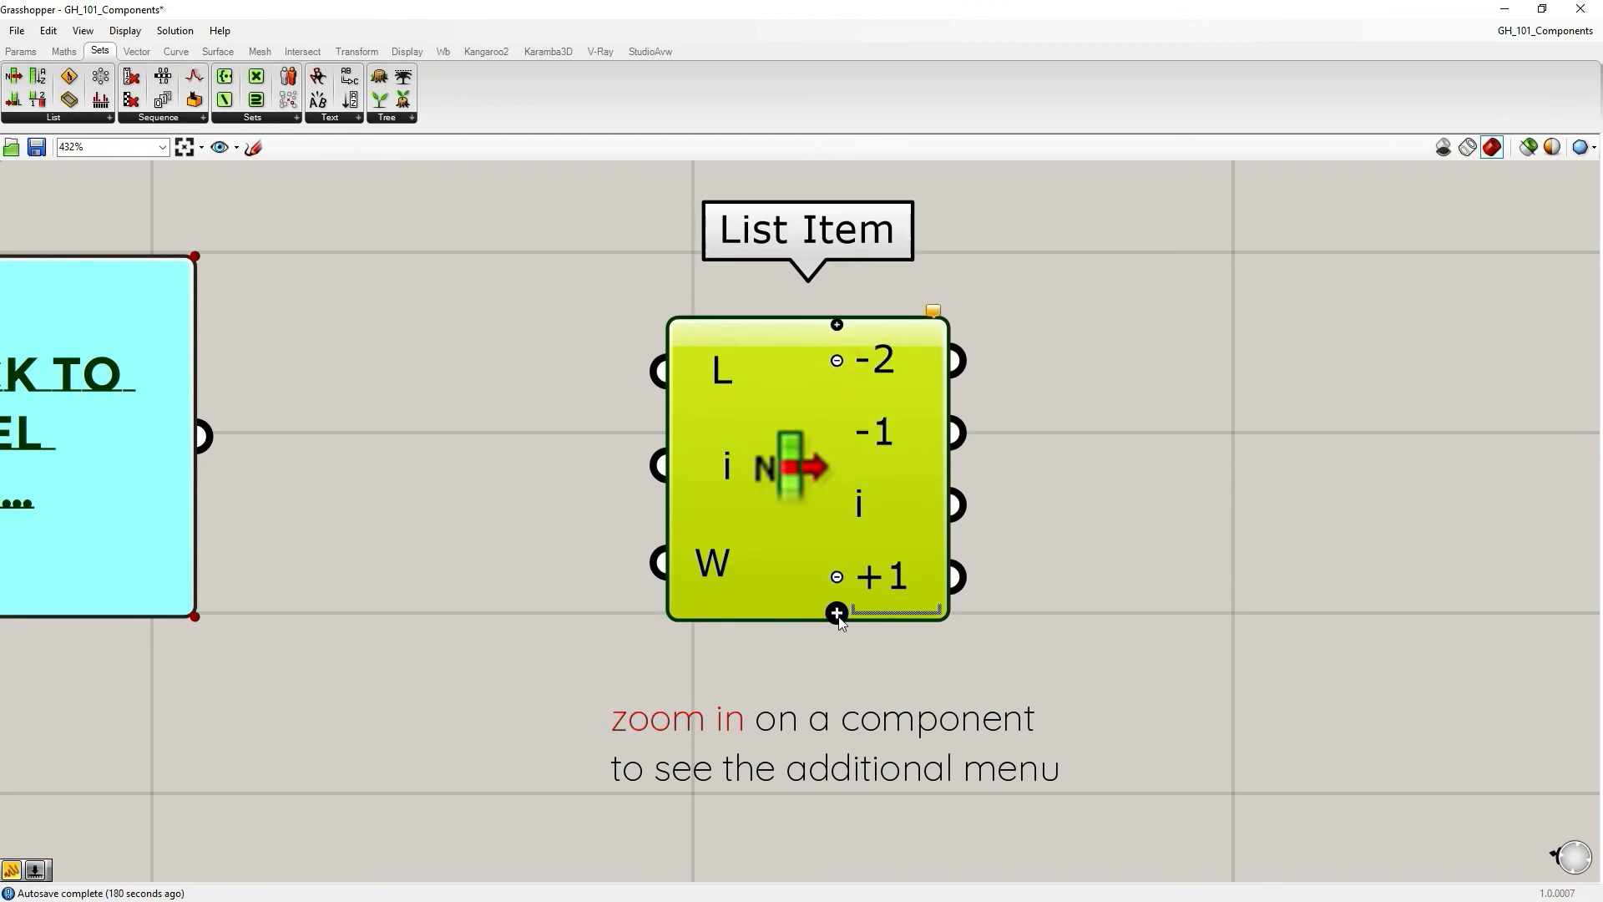
{"action": "left_click", "coordinate": [836, 615]}
{"action": "left_click", "coordinate": [836, 288]}
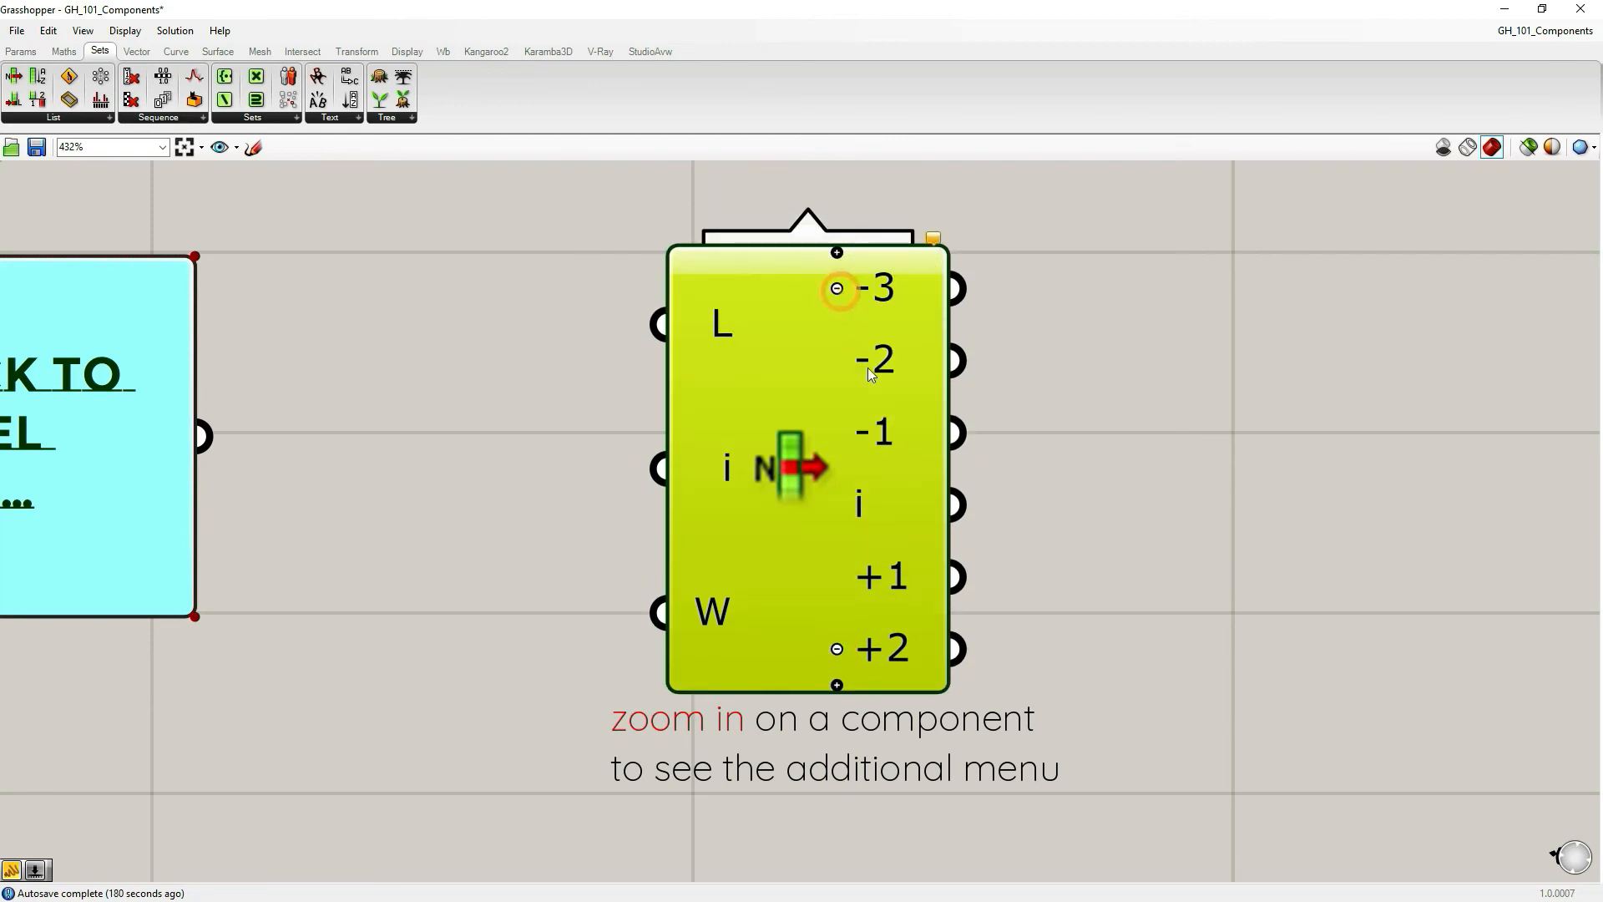
Reduce the List Item component's outputs to -1, i and +1 by removing the surplus ones and restoring +1
{"action": "left_click", "coordinate": [837, 649]}
{"action": "left_click", "coordinate": [836, 612]}
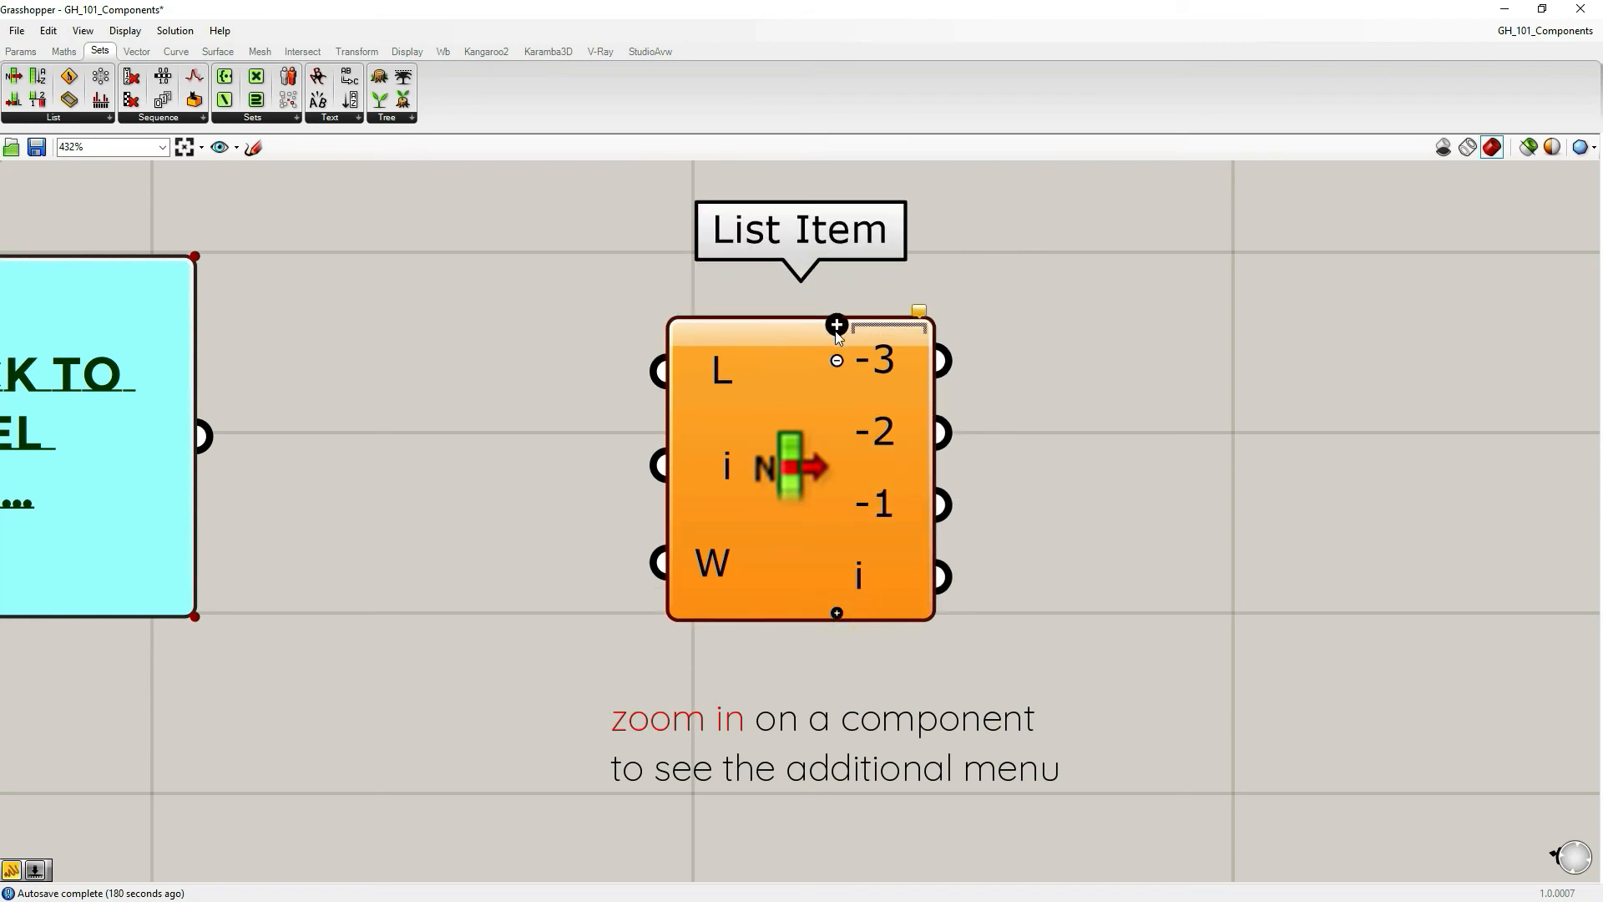
{"action": "left_click", "coordinate": [836, 361]}
{"action": "left_click", "coordinate": [836, 393]}
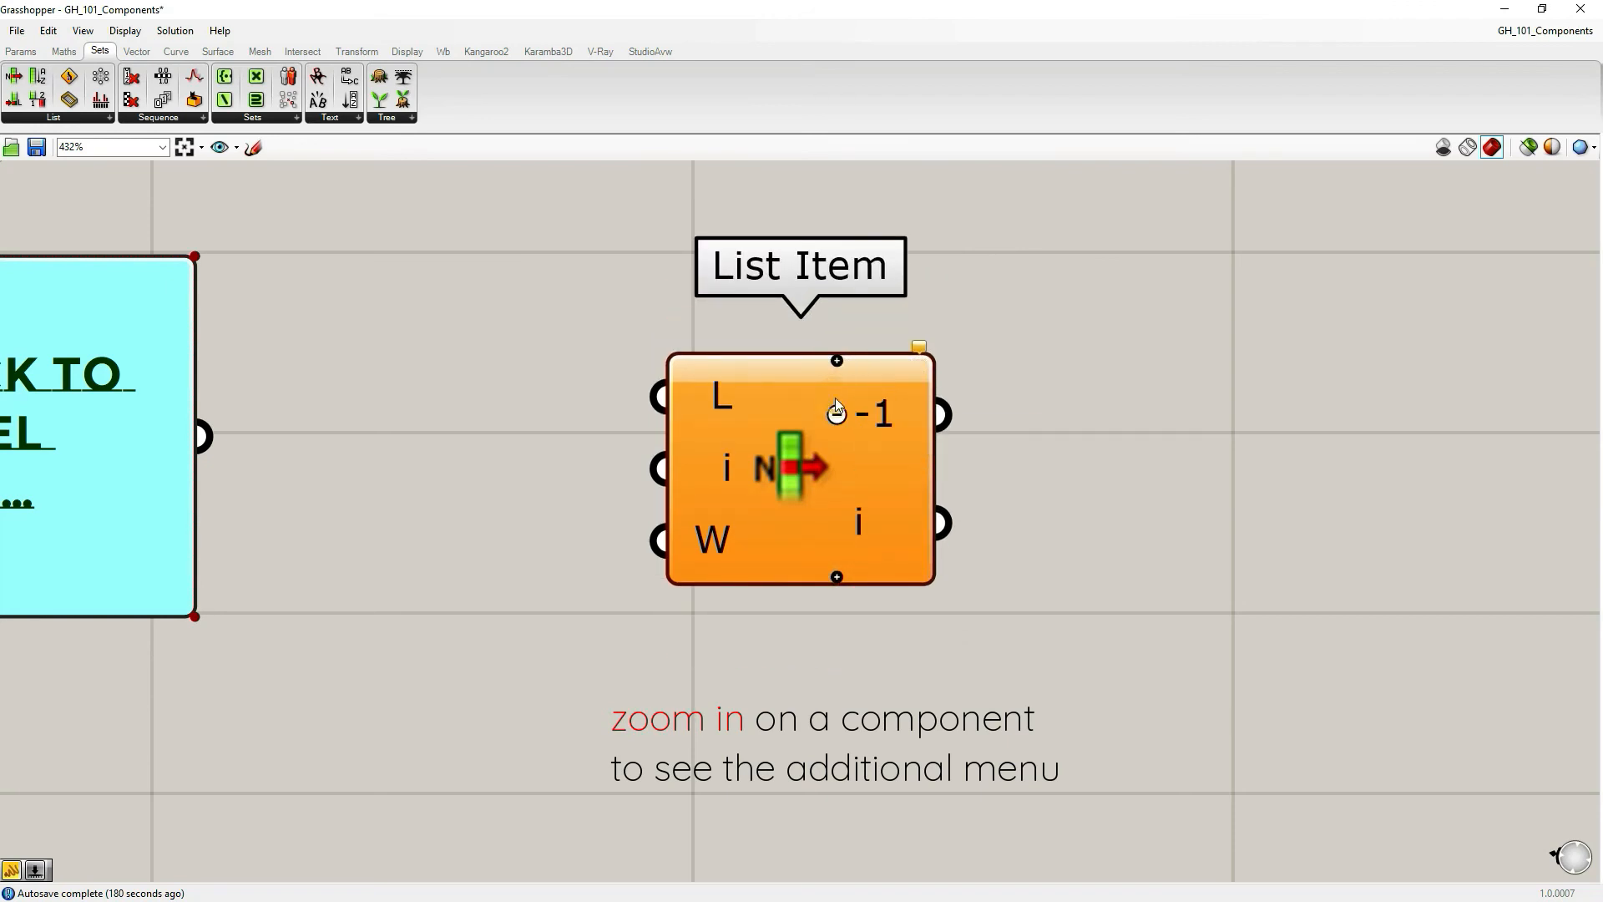
{"action": "left_click", "coordinate": [836, 577]}
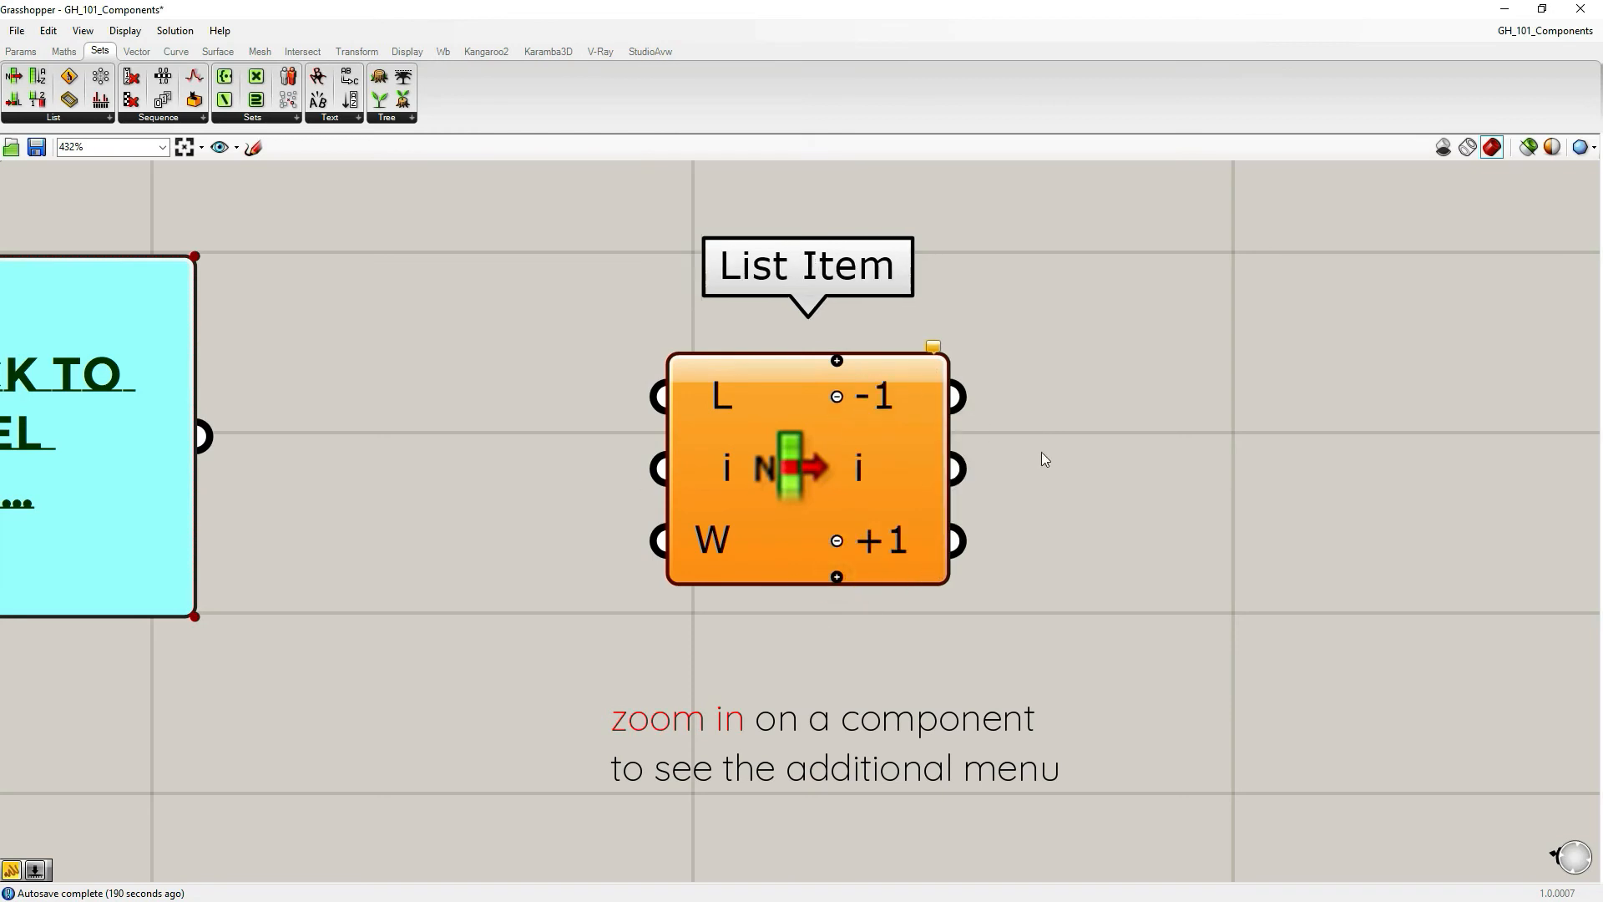
Examine the List Item component's i input and its -1, i and +1 outputs
{"action": "scroll", "coordinate": [962, 481], "scroll_direction": "down", "scroll_amount": 1}
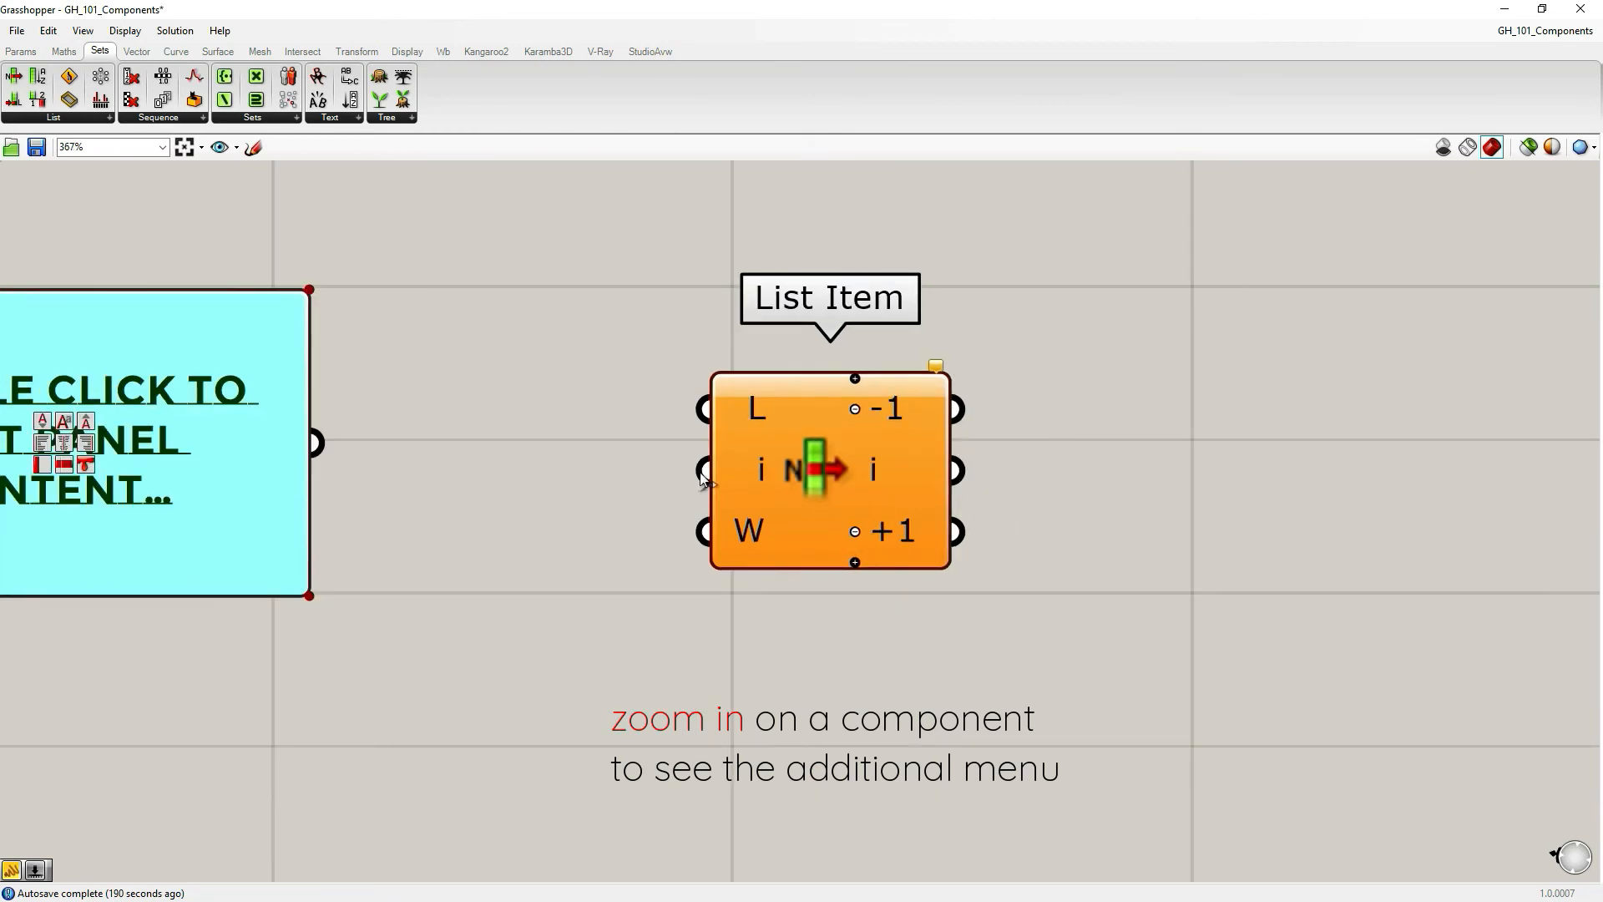
{"action": "mouse_move", "coordinate": [760, 470]}
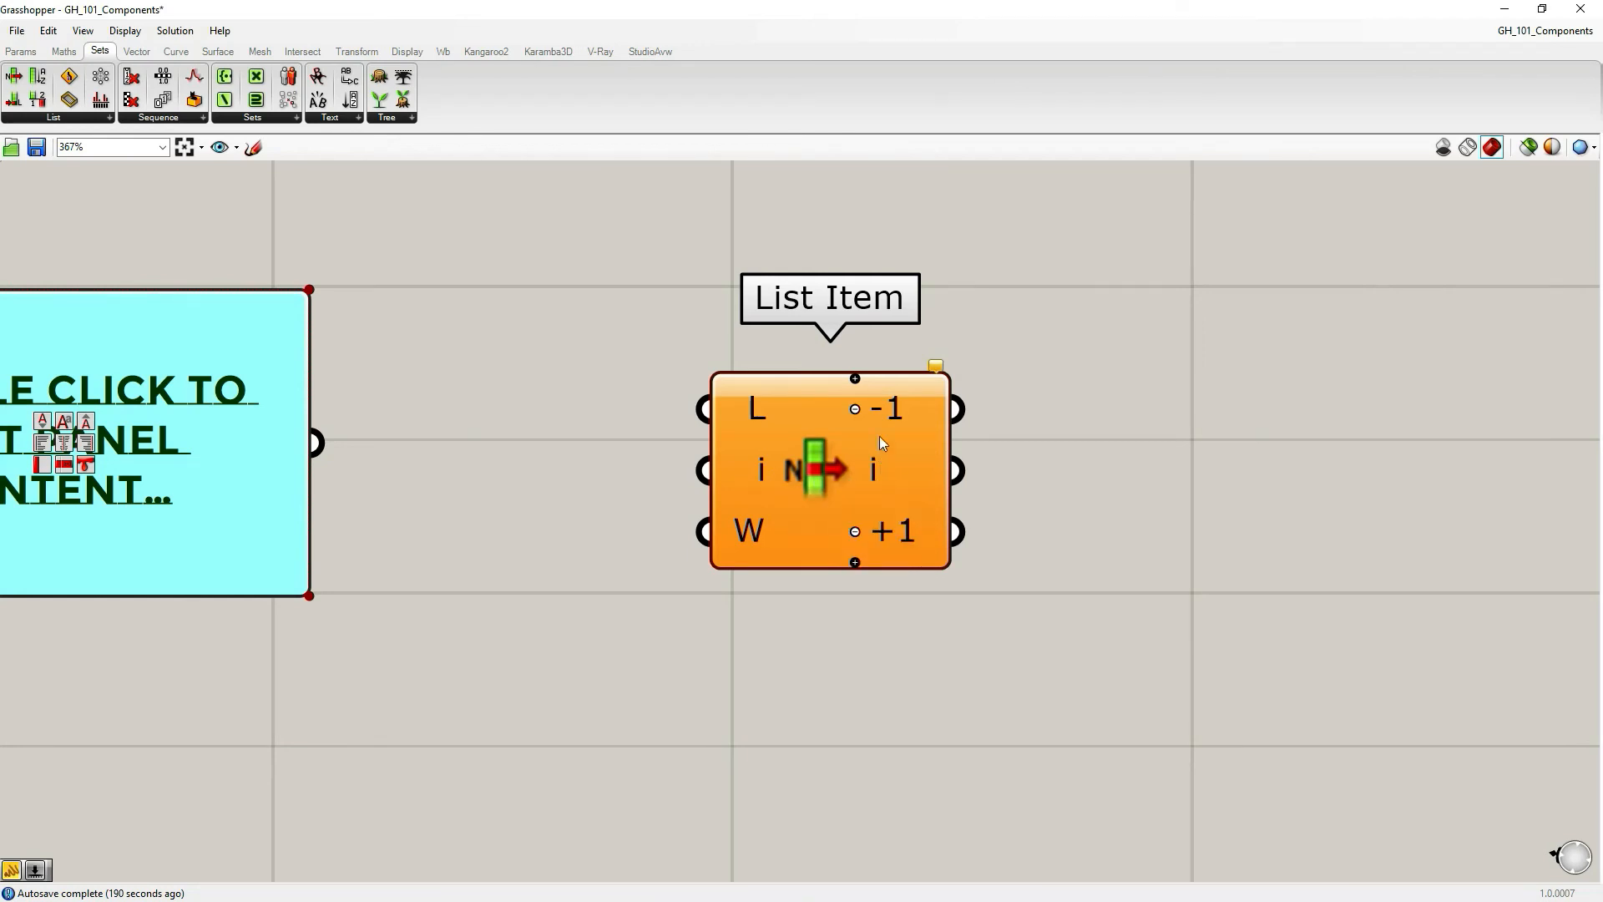
{"action": "mouse_move", "coordinate": [894, 409]}
{"action": "mouse_move", "coordinate": [888, 530]}
{"action": "mouse_move", "coordinate": [872, 473]}
{"action": "left_click_drag", "start_coordinate": [909, 474], "coordinate": [926, 468]}
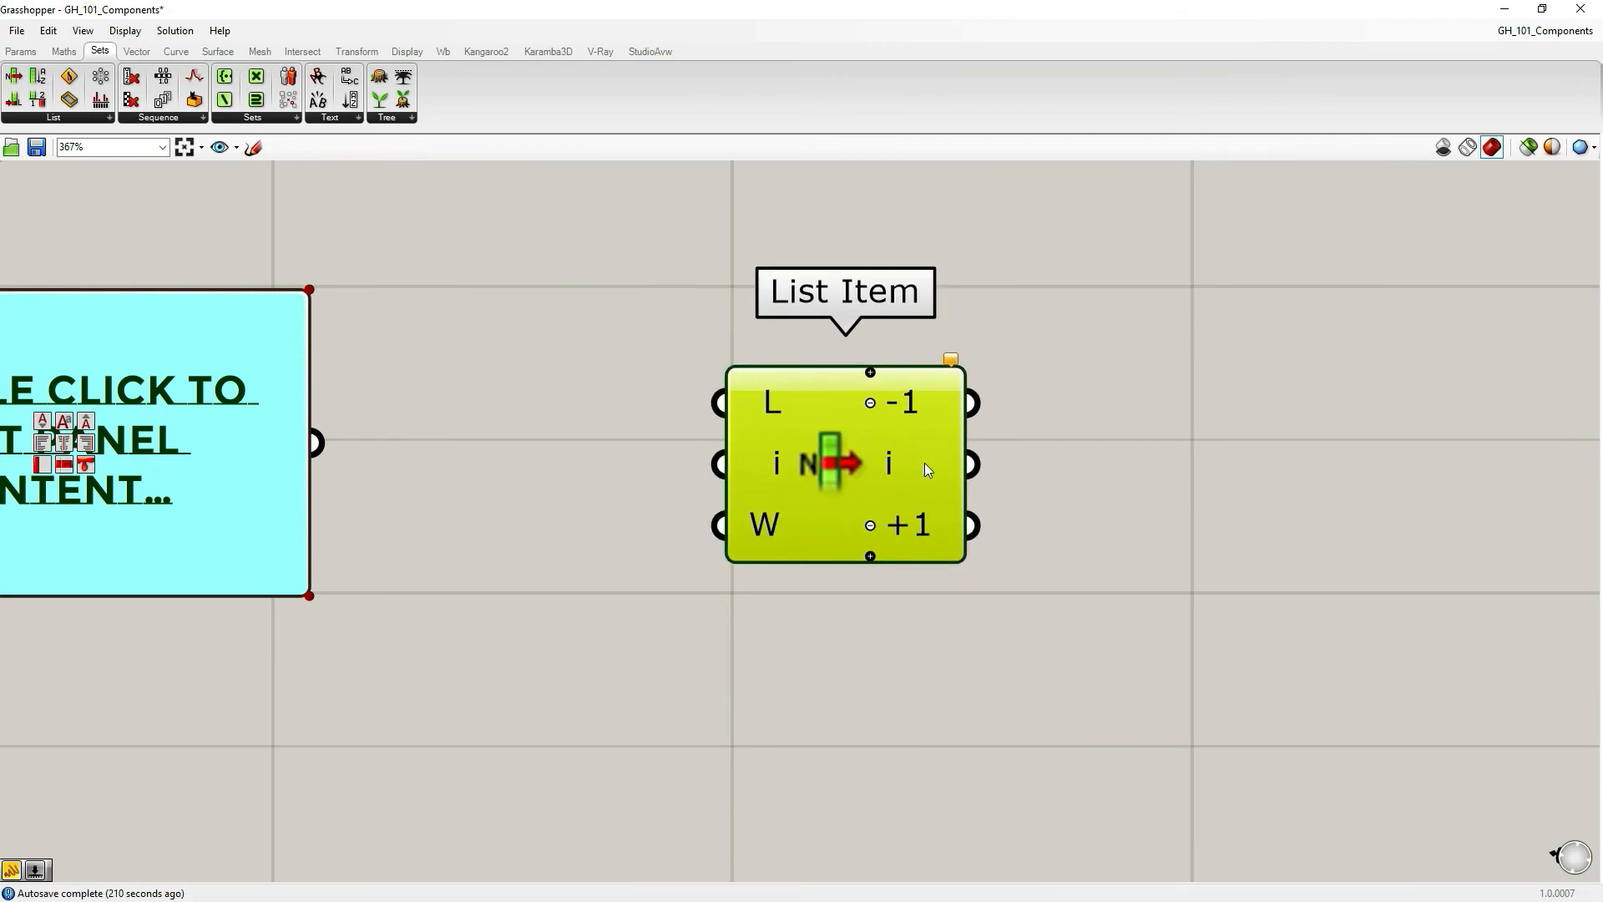
{"action": "mouse_move", "coordinate": [924, 464]}
{"action": "scroll", "coordinate": [935, 580], "scroll_direction": "down", "scroll_amount": 3}
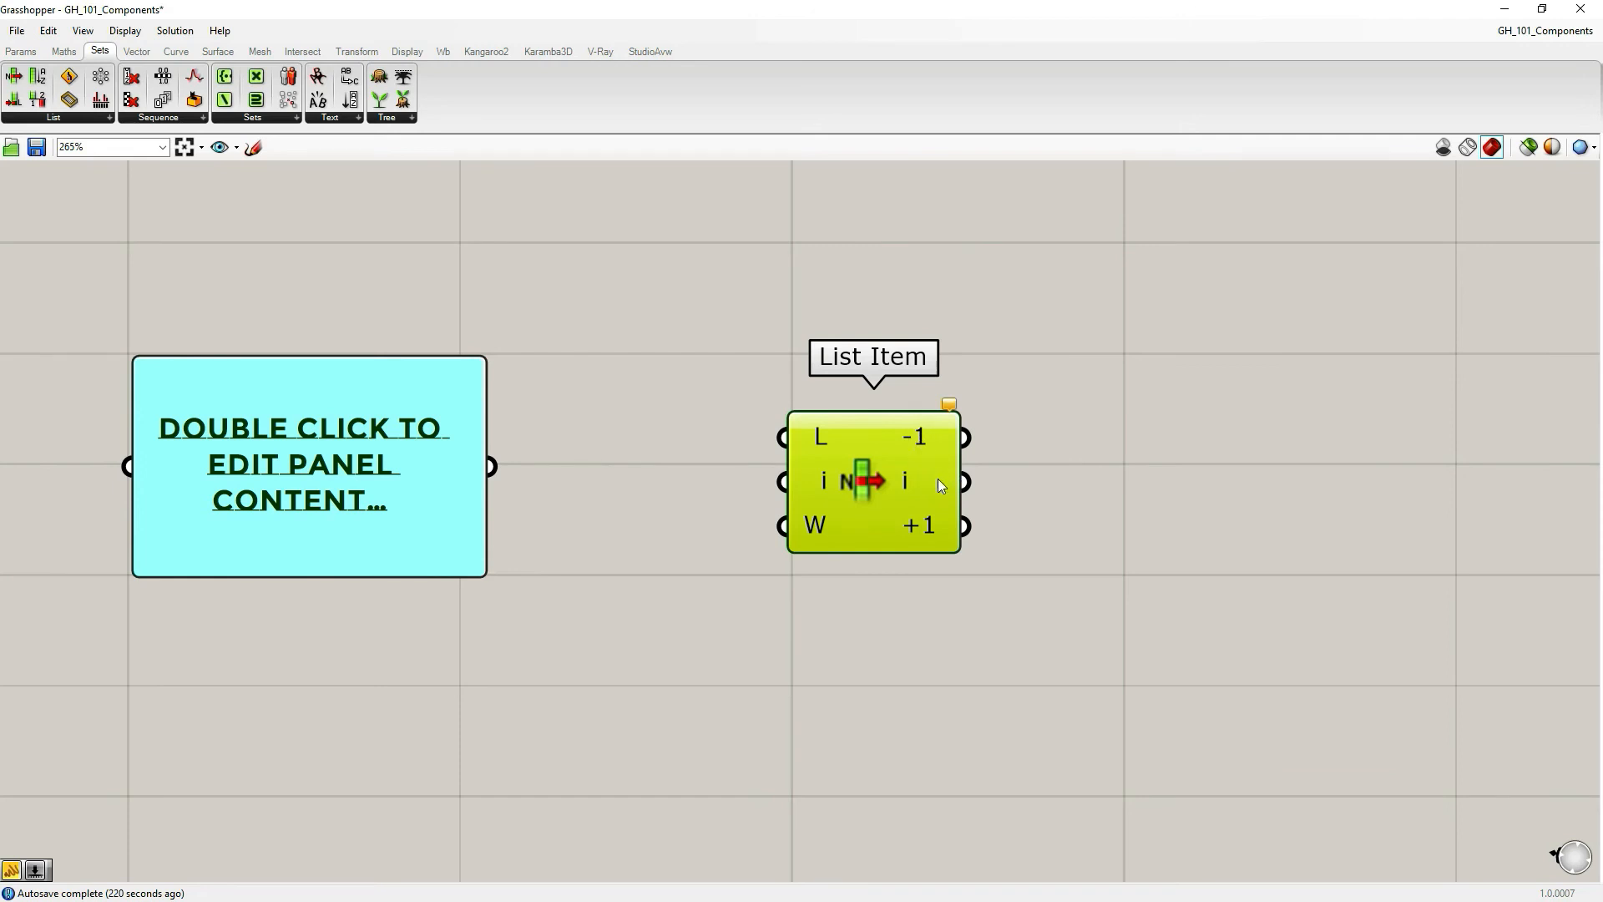
{"action": "left_click", "coordinate": [875, 582]}
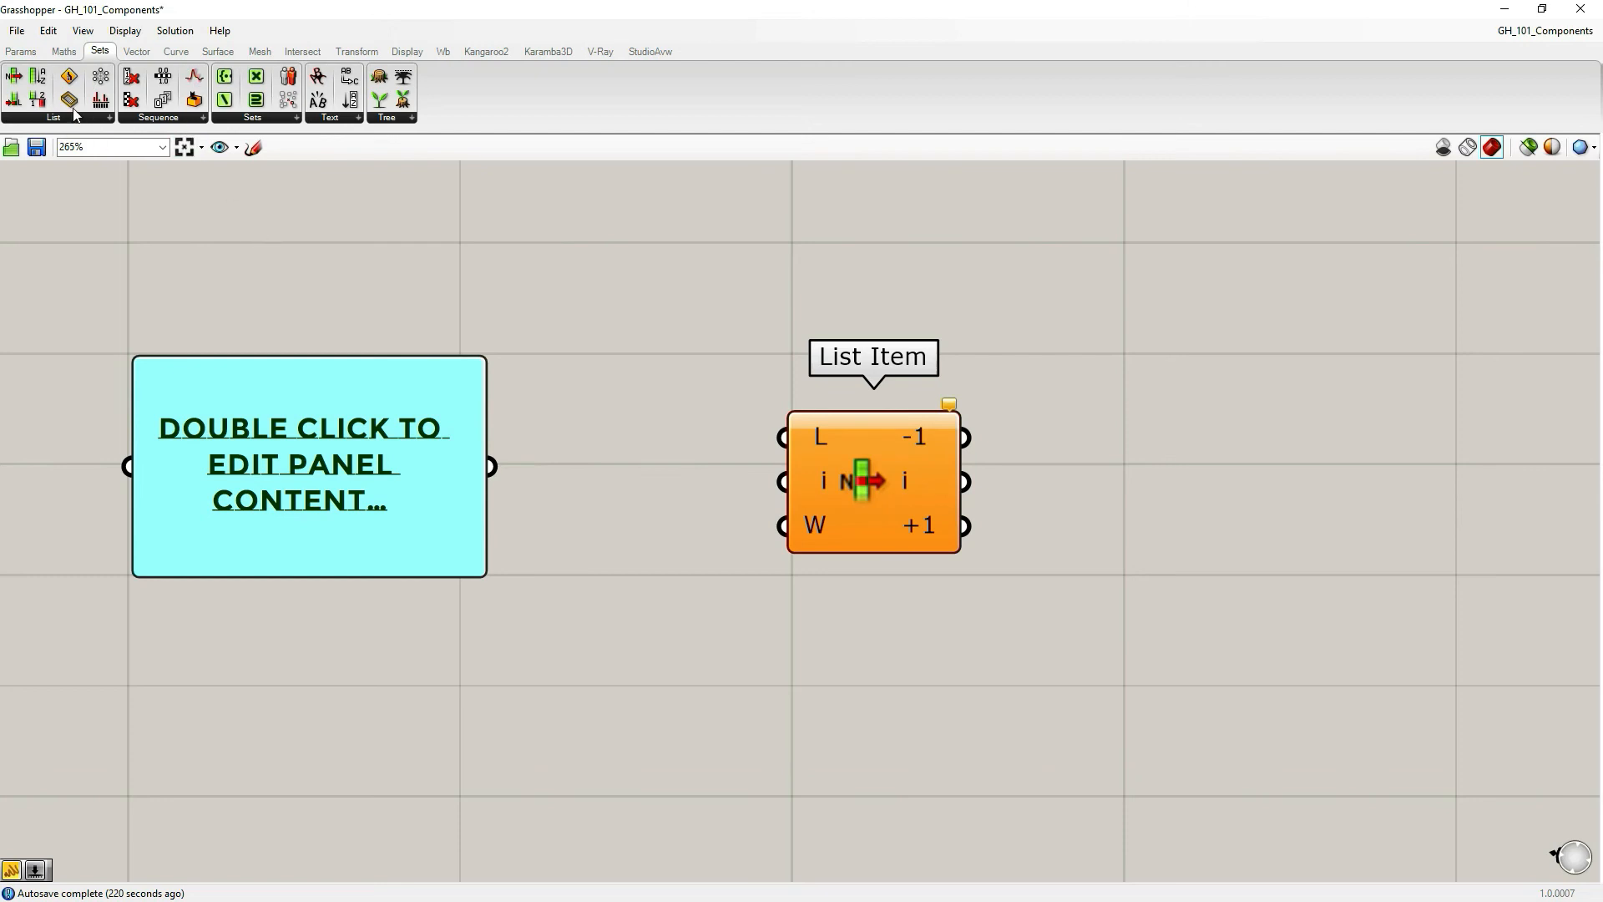
Place a Merge component from the tree components beside List Item and reveal its input add and remove controls
{"action": "left_click", "coordinate": [371, 120]}
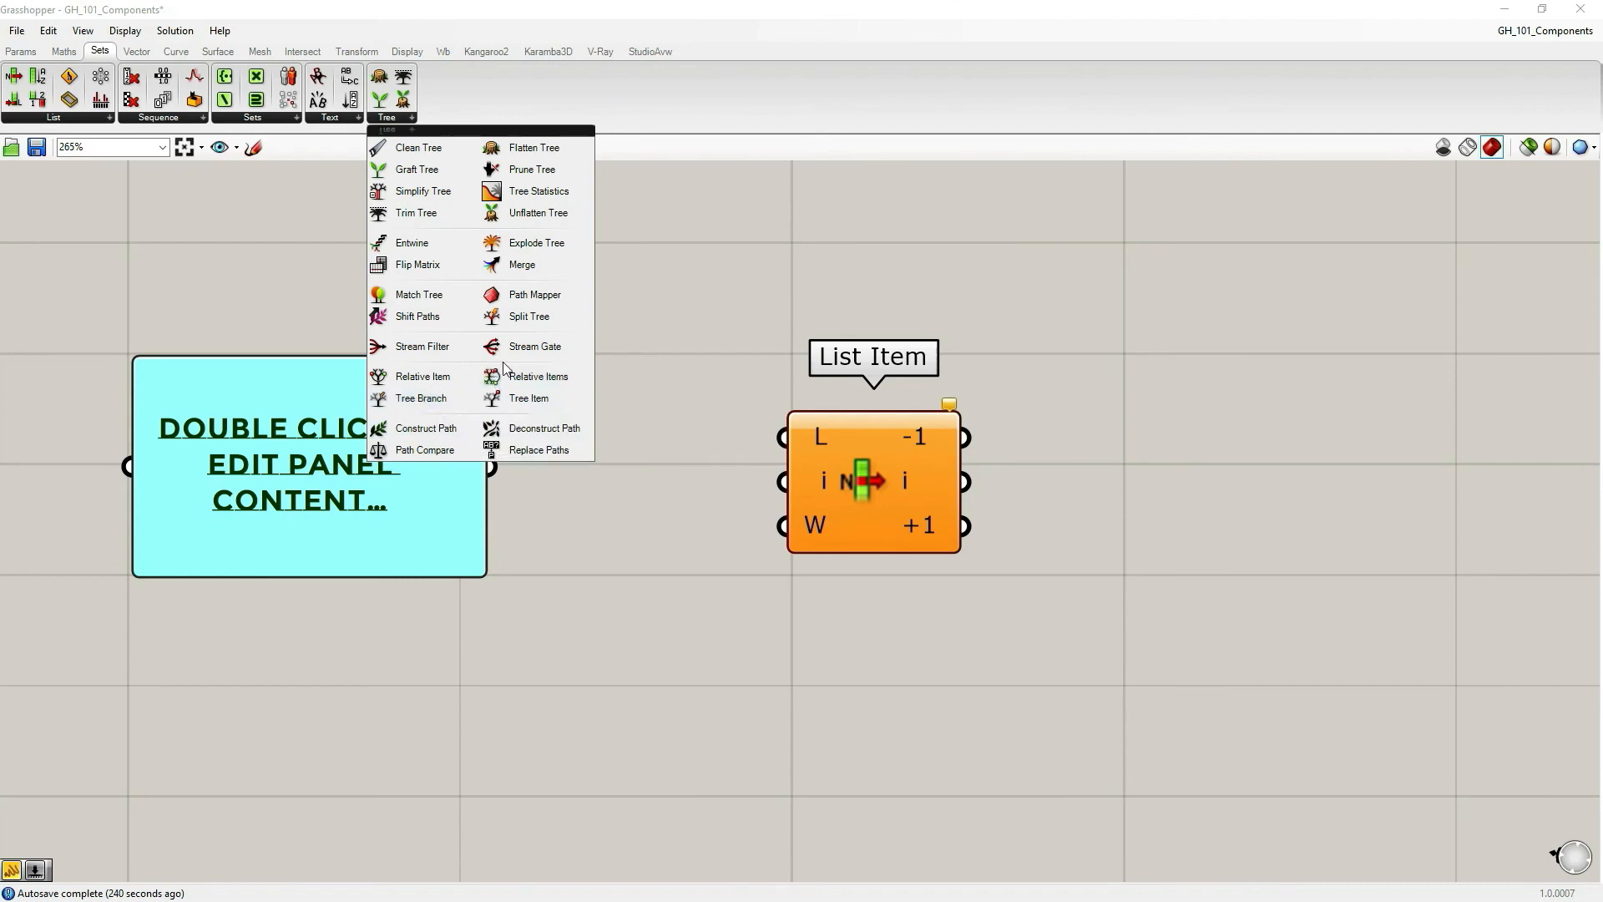
{"action": "left_click", "coordinate": [515, 271]}
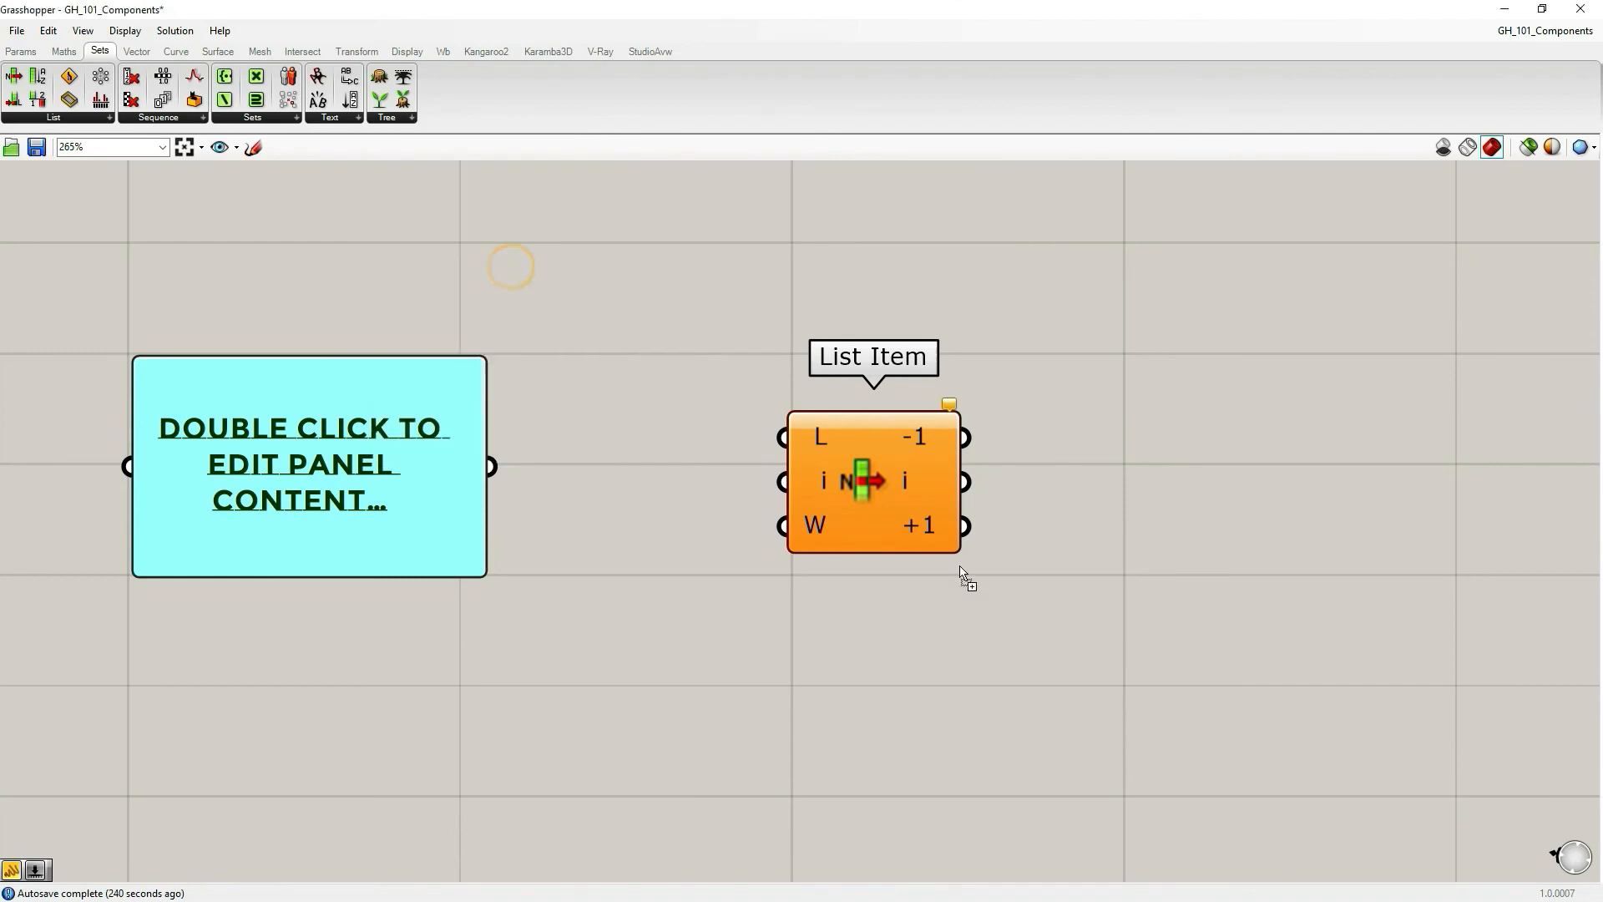
{"action": "left_click", "coordinate": [1220, 497]}
{"action": "right_click_drag", "start_coordinate": [1214, 573], "coordinate": [986, 551]}
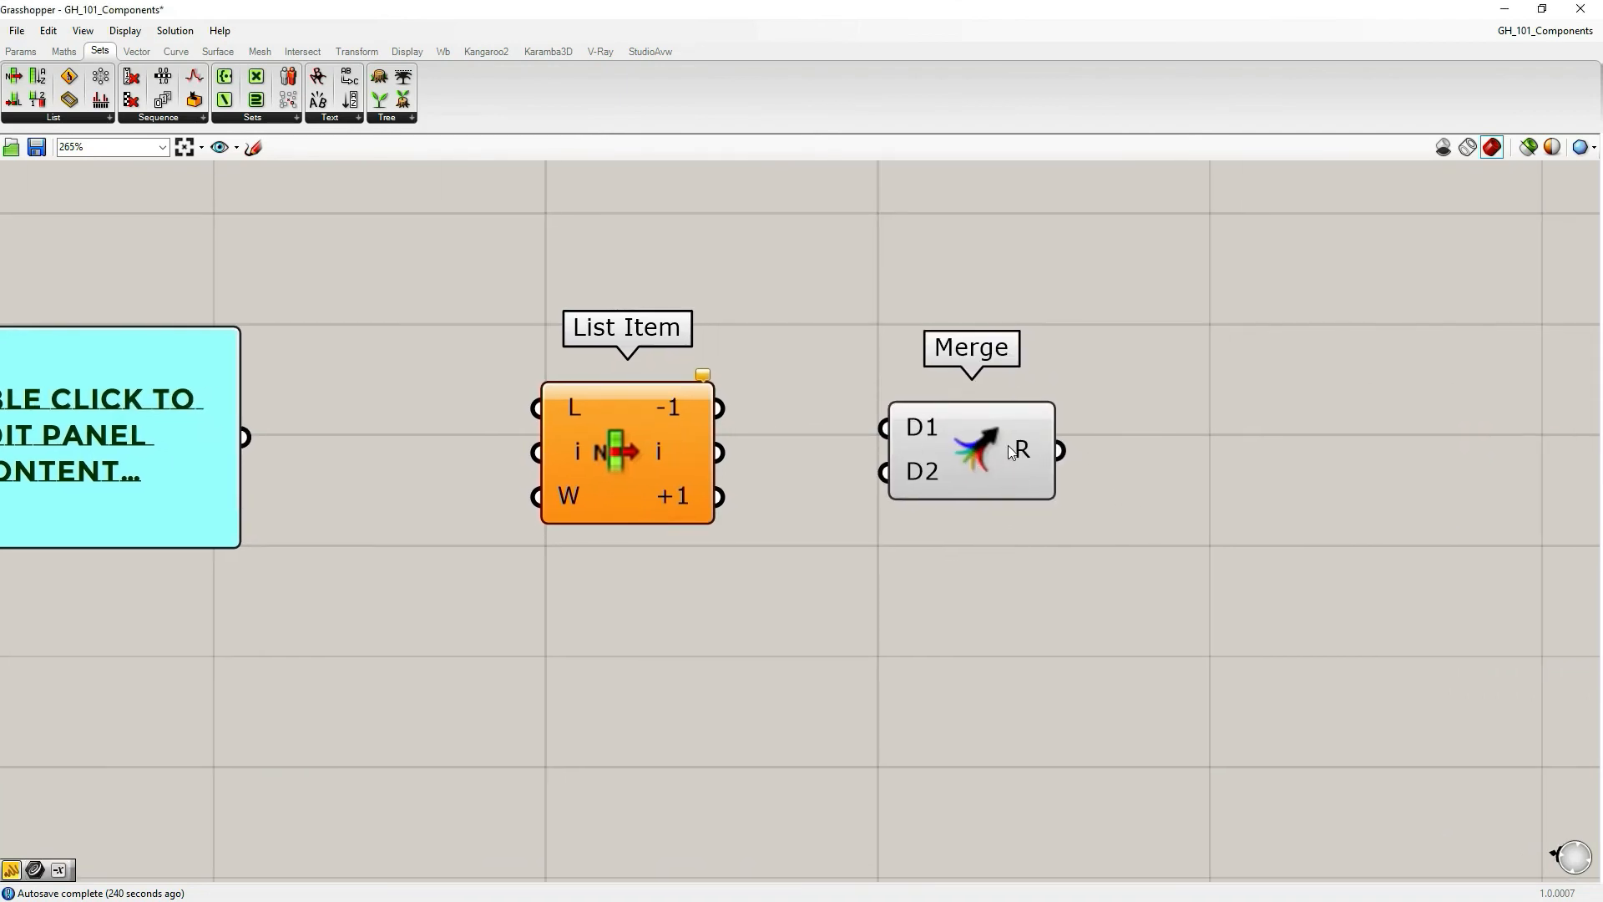
{"action": "scroll", "coordinate": [990, 441], "scroll_direction": "up", "scroll_amount": 5}
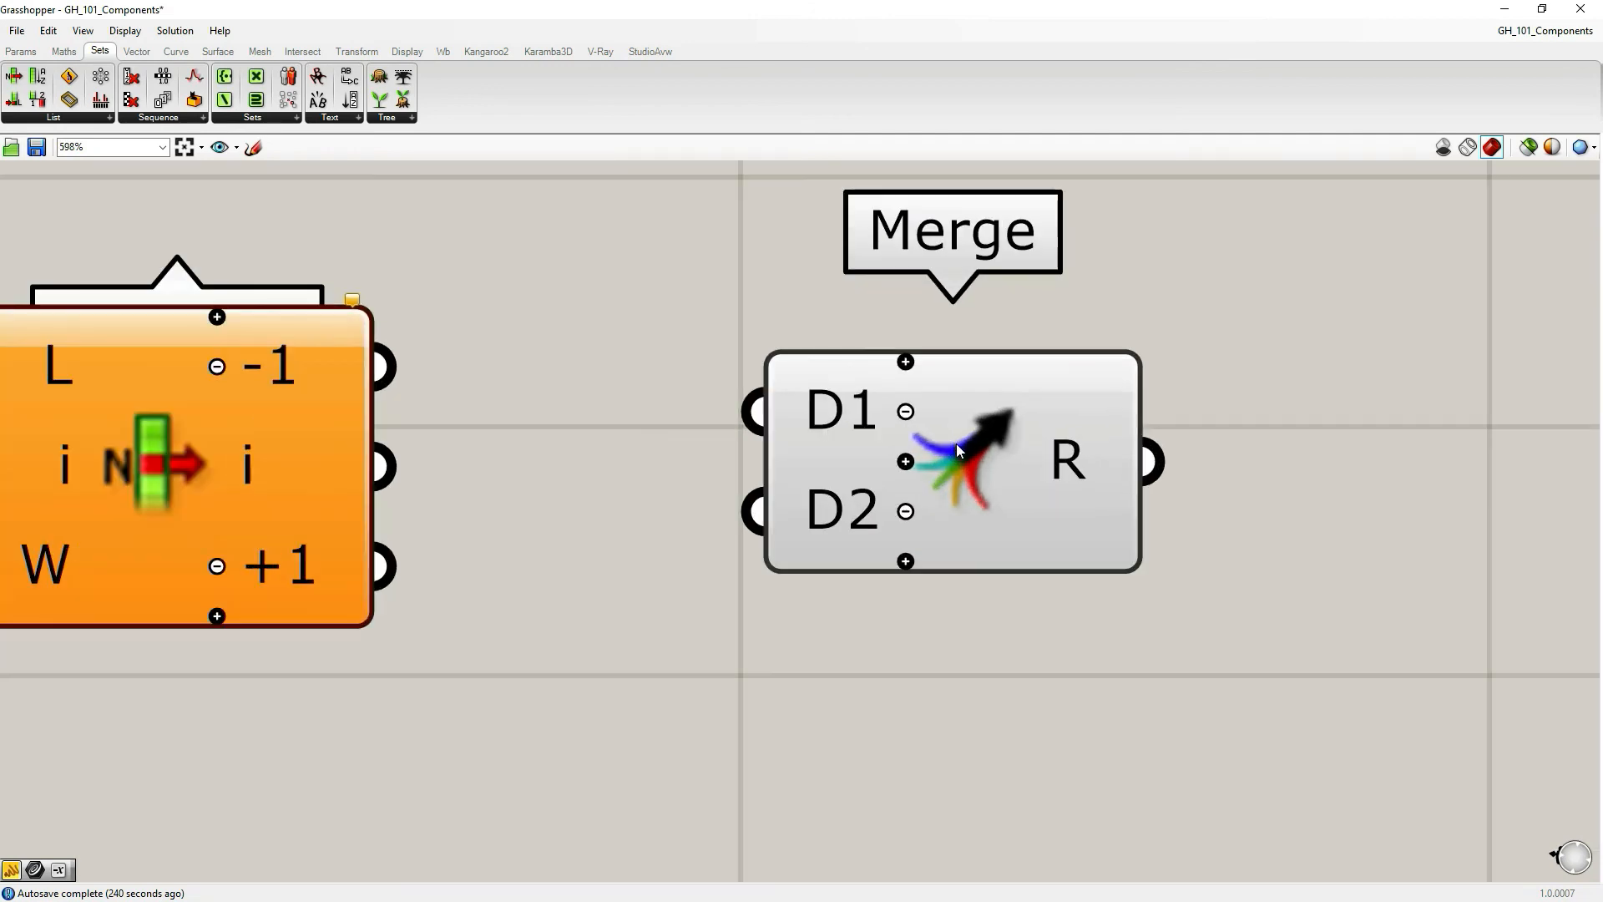
Move the List Item component aside and bring the Merge component closer to it, showing Merge's input add and remove controls
{"action": "scroll", "coordinate": [923, 457], "scroll_direction": "down", "scroll_amount": 3}
{"action": "left_click", "coordinate": [378, 473]}
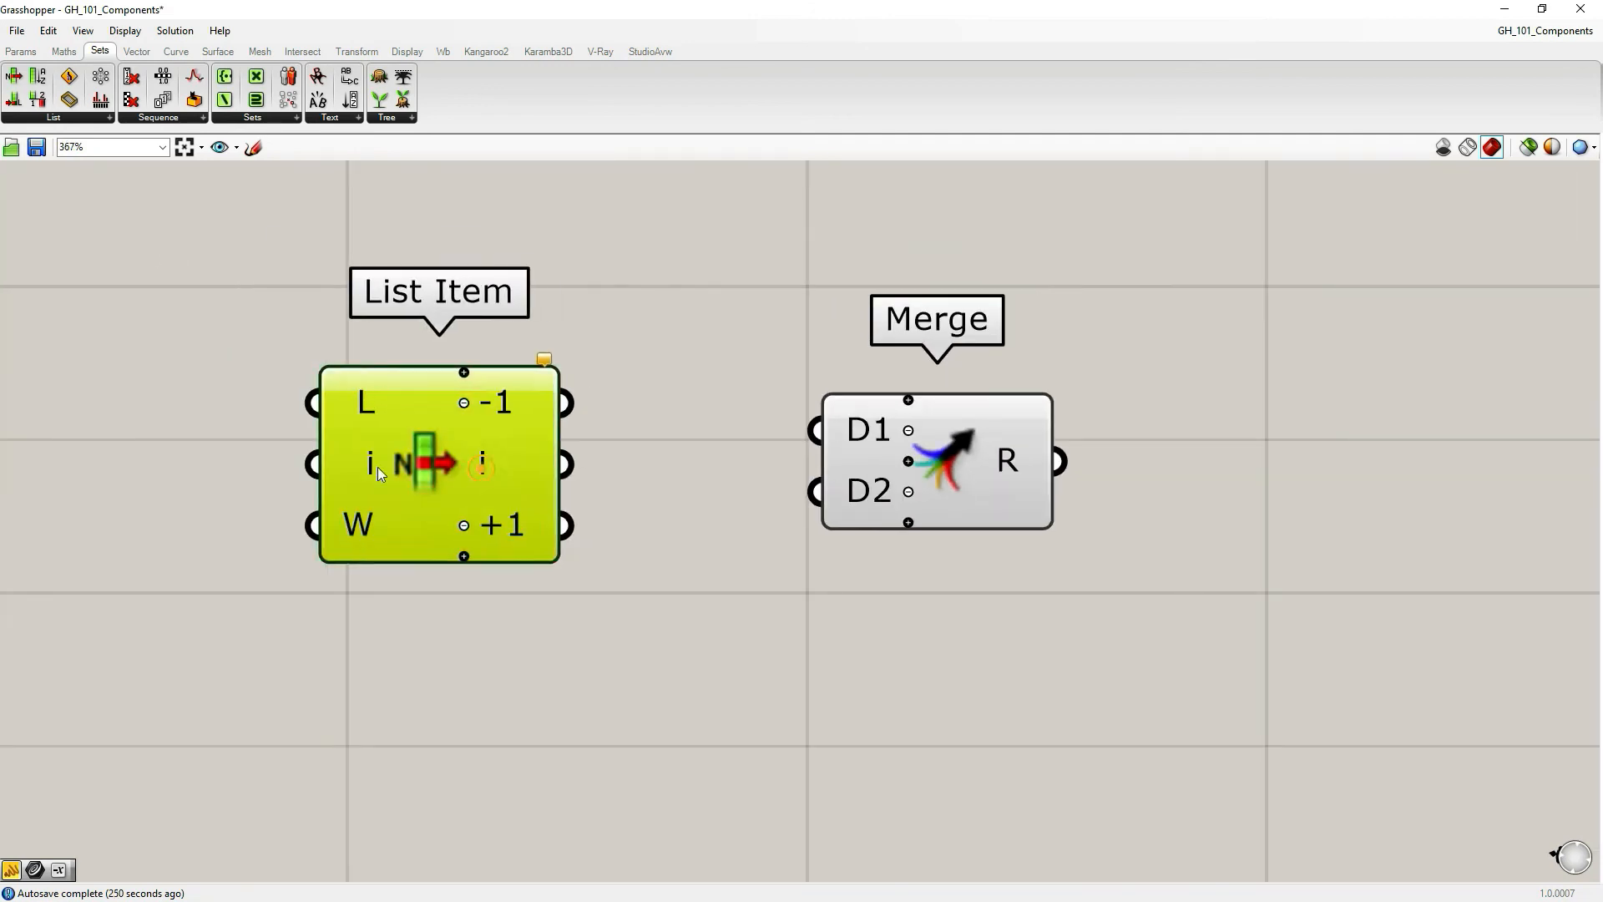
{"action": "left_click_drag", "start_coordinate": [378, 473], "coordinate": [59, 472]}
{"action": "left_click_drag", "start_coordinate": [939, 463], "coordinate": [696, 469]}
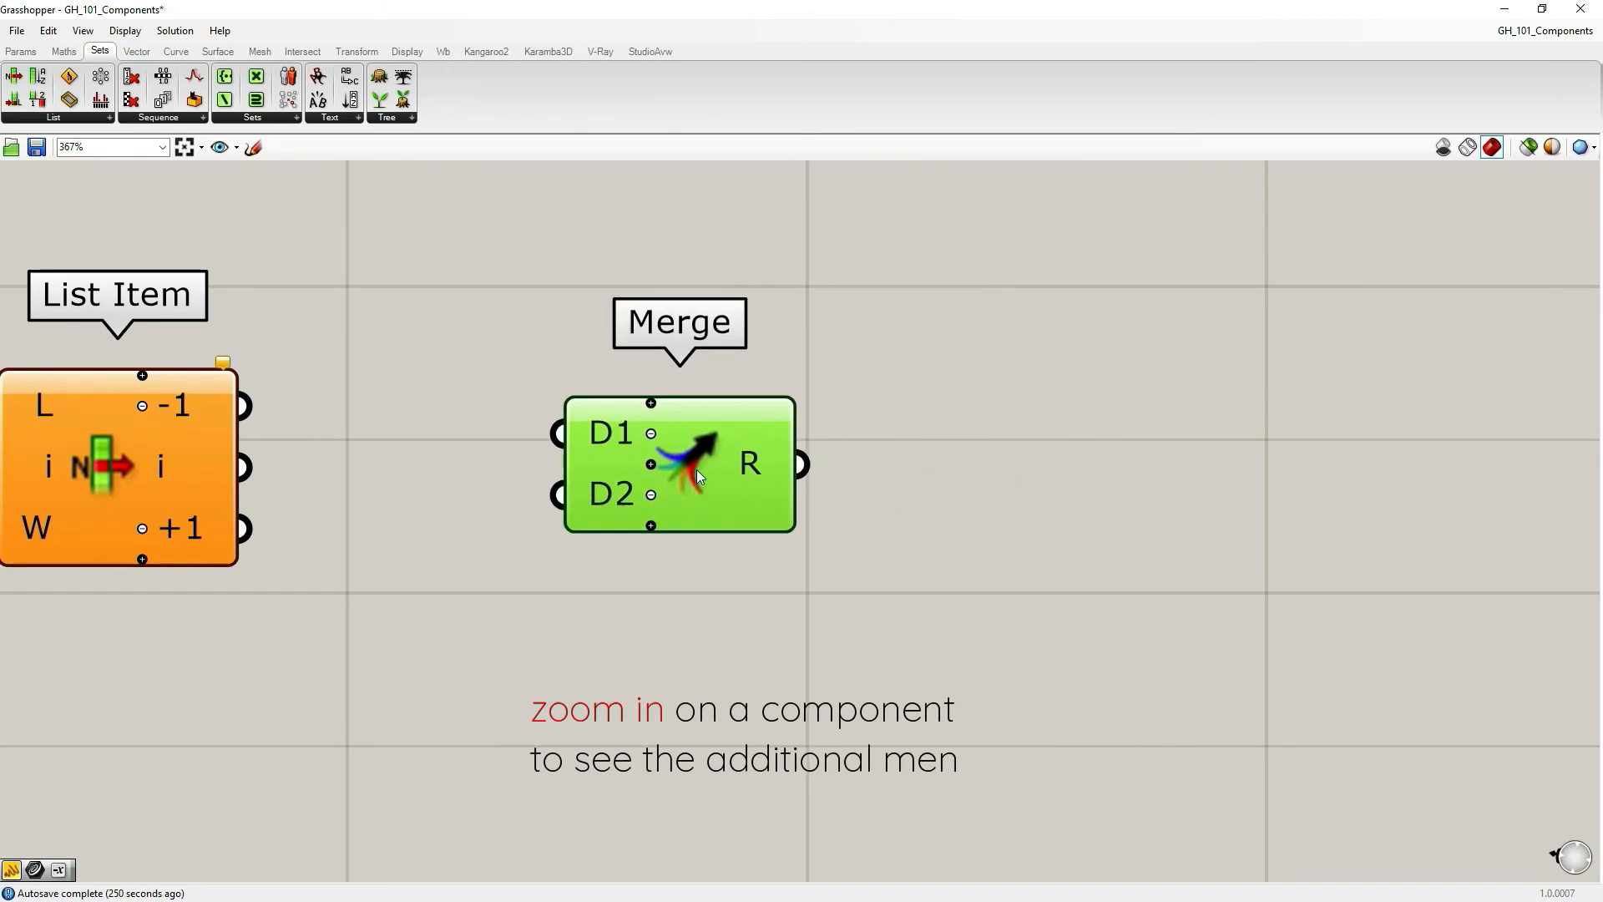
{"action": "scroll", "coordinate": [692, 462], "scroll_direction": "up", "scroll_amount": 1}
{"action": "right_click_drag", "start_coordinate": [699, 462], "coordinate": [771, 472]}
{"action": "scroll", "coordinate": [753, 464], "scroll_direction": "up", "scroll_amount": 1}
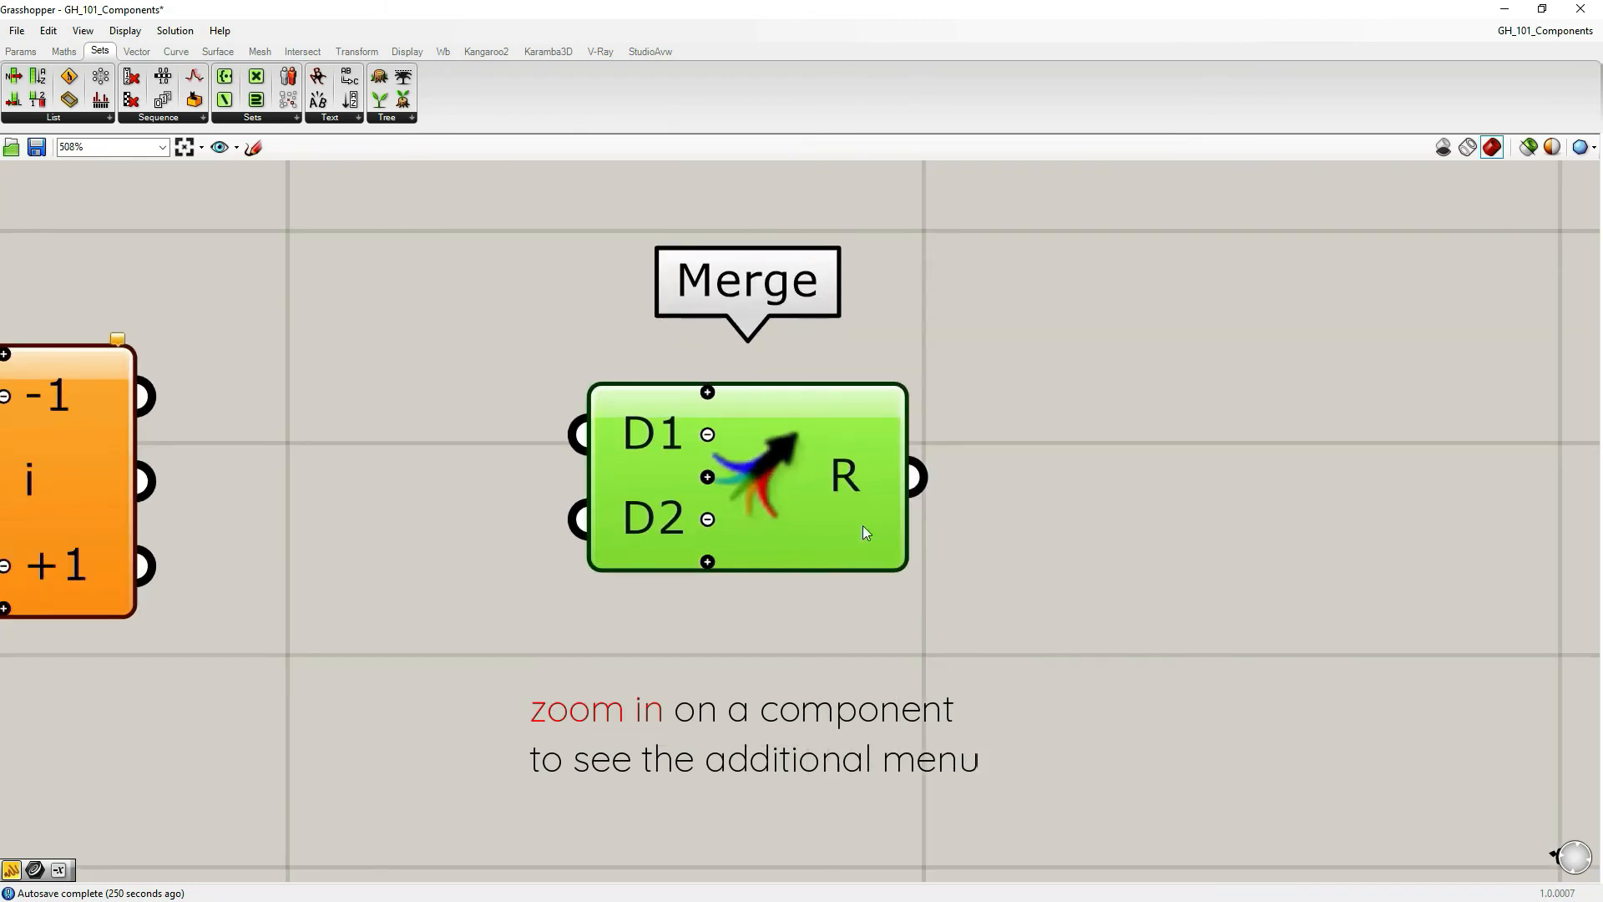
{"action": "left_click", "coordinate": [984, 550]}
Extend the Merge component to five inputs, D1 to D5, and shift it slightly lower on the canvas
{"action": "left_click", "coordinate": [707, 391]}
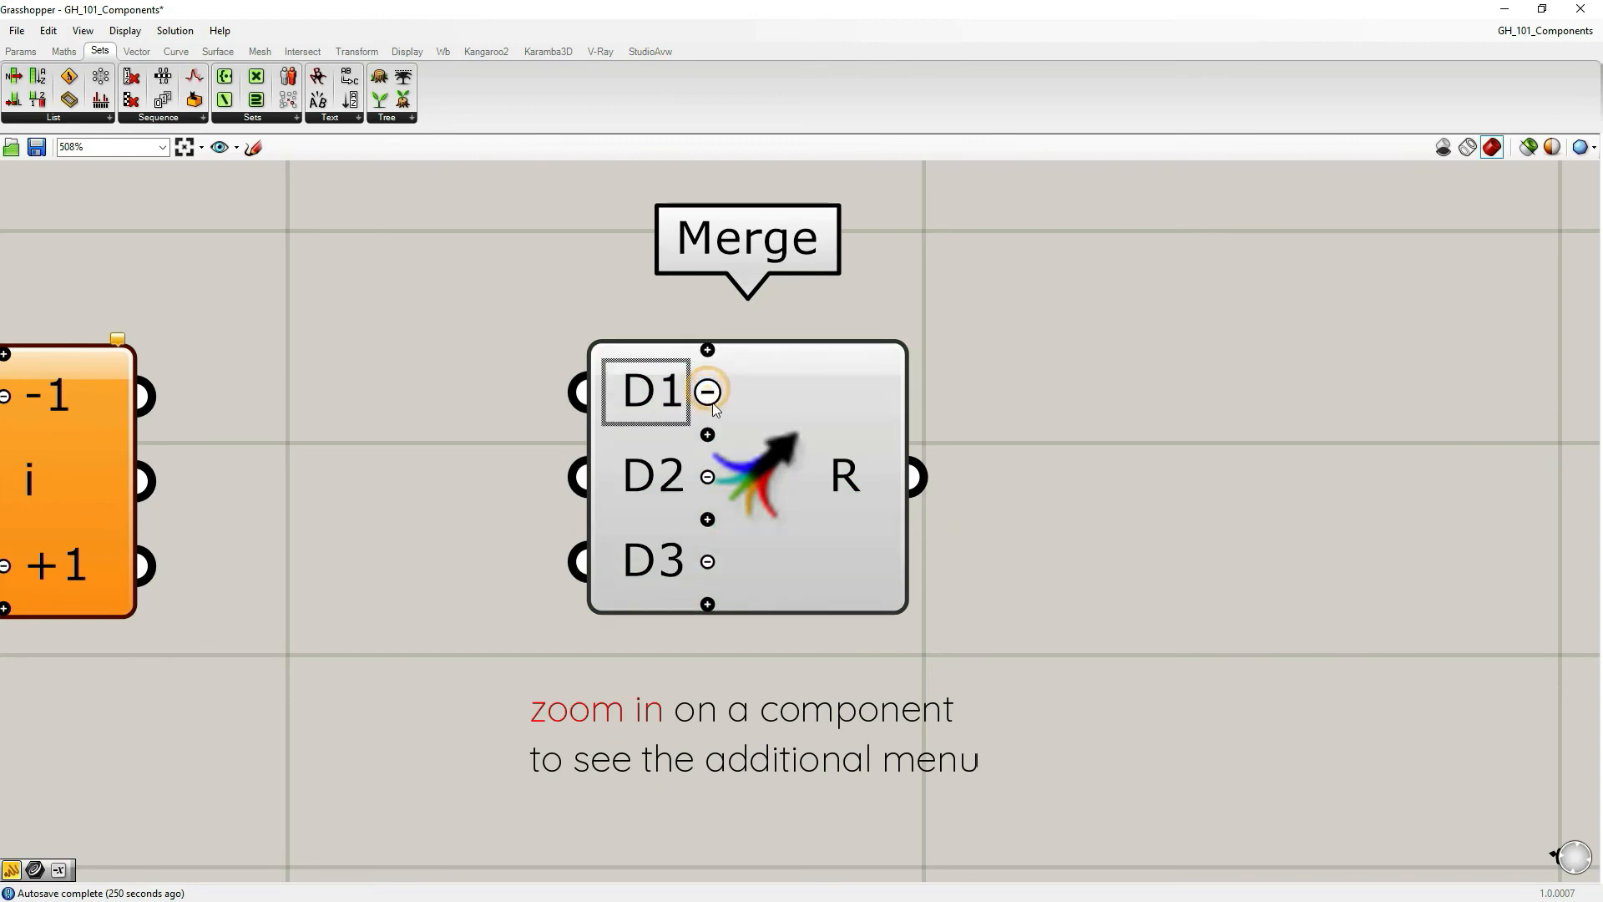
{"action": "left_click", "coordinate": [707, 603]}
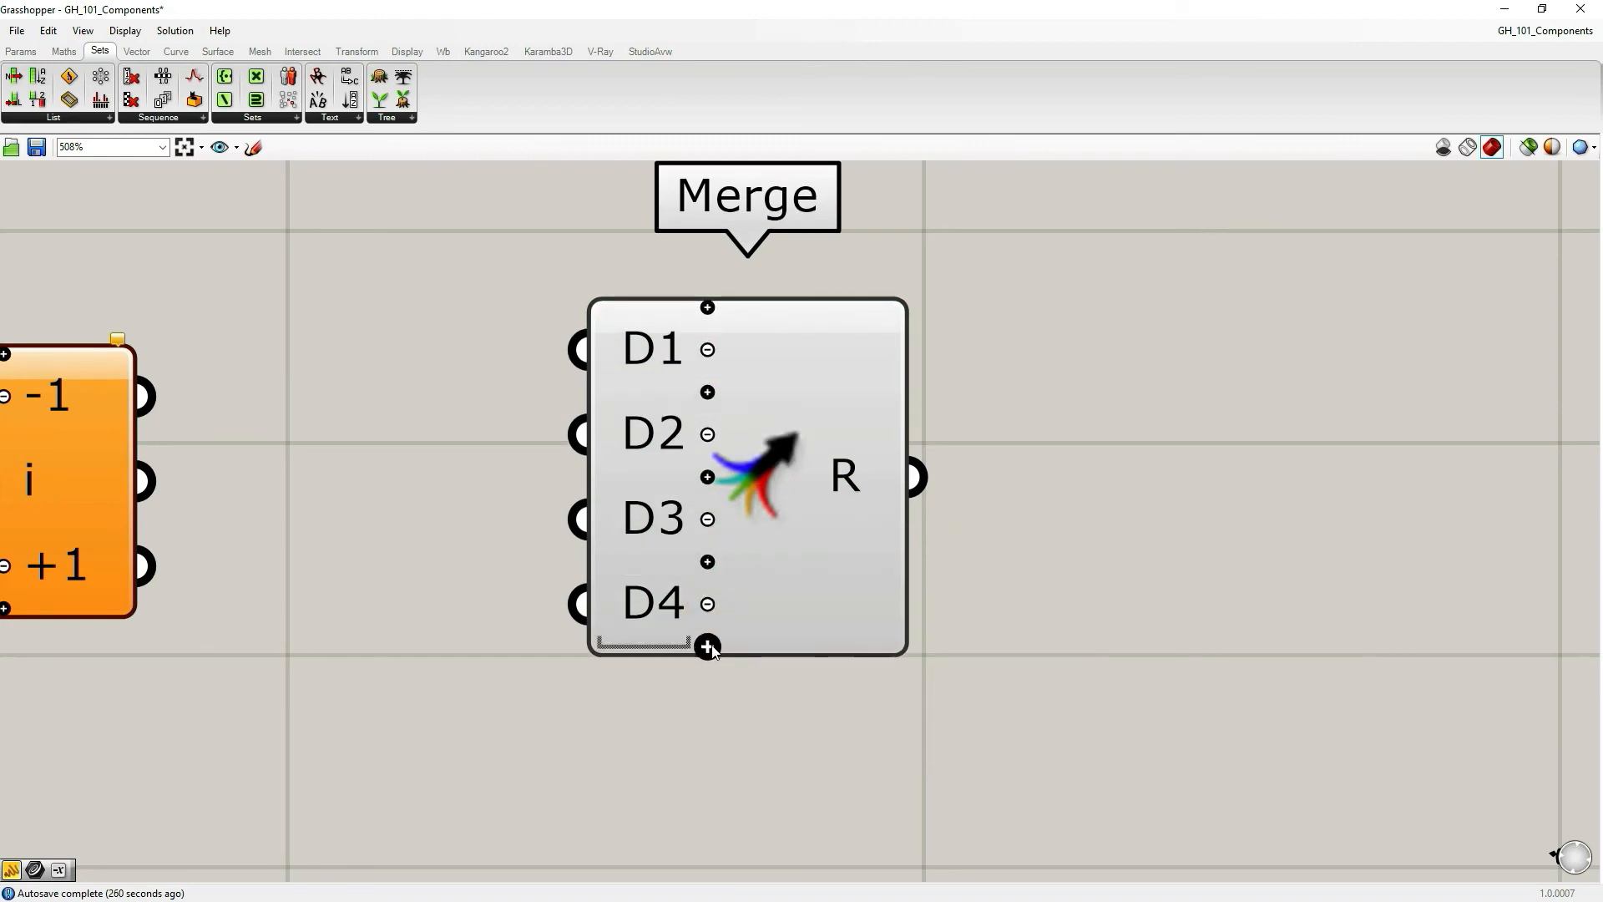
{"action": "left_click", "coordinate": [708, 644]}
{"action": "left_click_drag", "start_coordinate": [790, 363], "coordinate": [801, 436]}
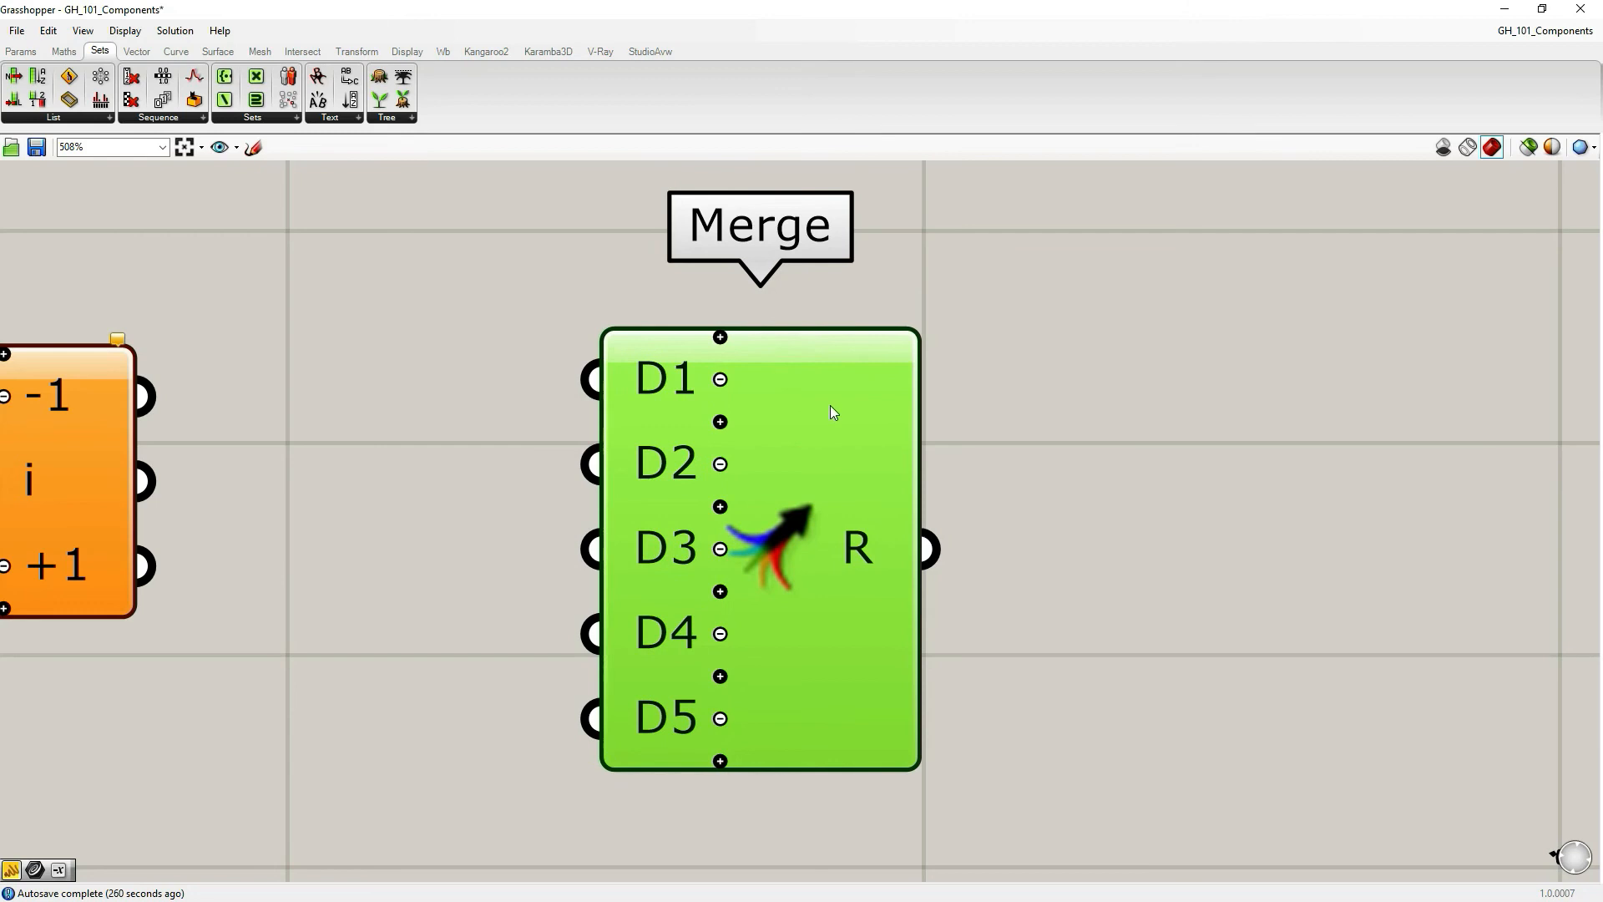
Reduce the Merge component's inputs to D1 and D2 and move it closer to List Item
{"action": "left_click", "coordinate": [721, 338]}
{"action": "left_click", "coordinate": [719, 337]}
{"action": "left_click", "coordinate": [720, 379]}
{"action": "left_click", "coordinate": [719, 418]}
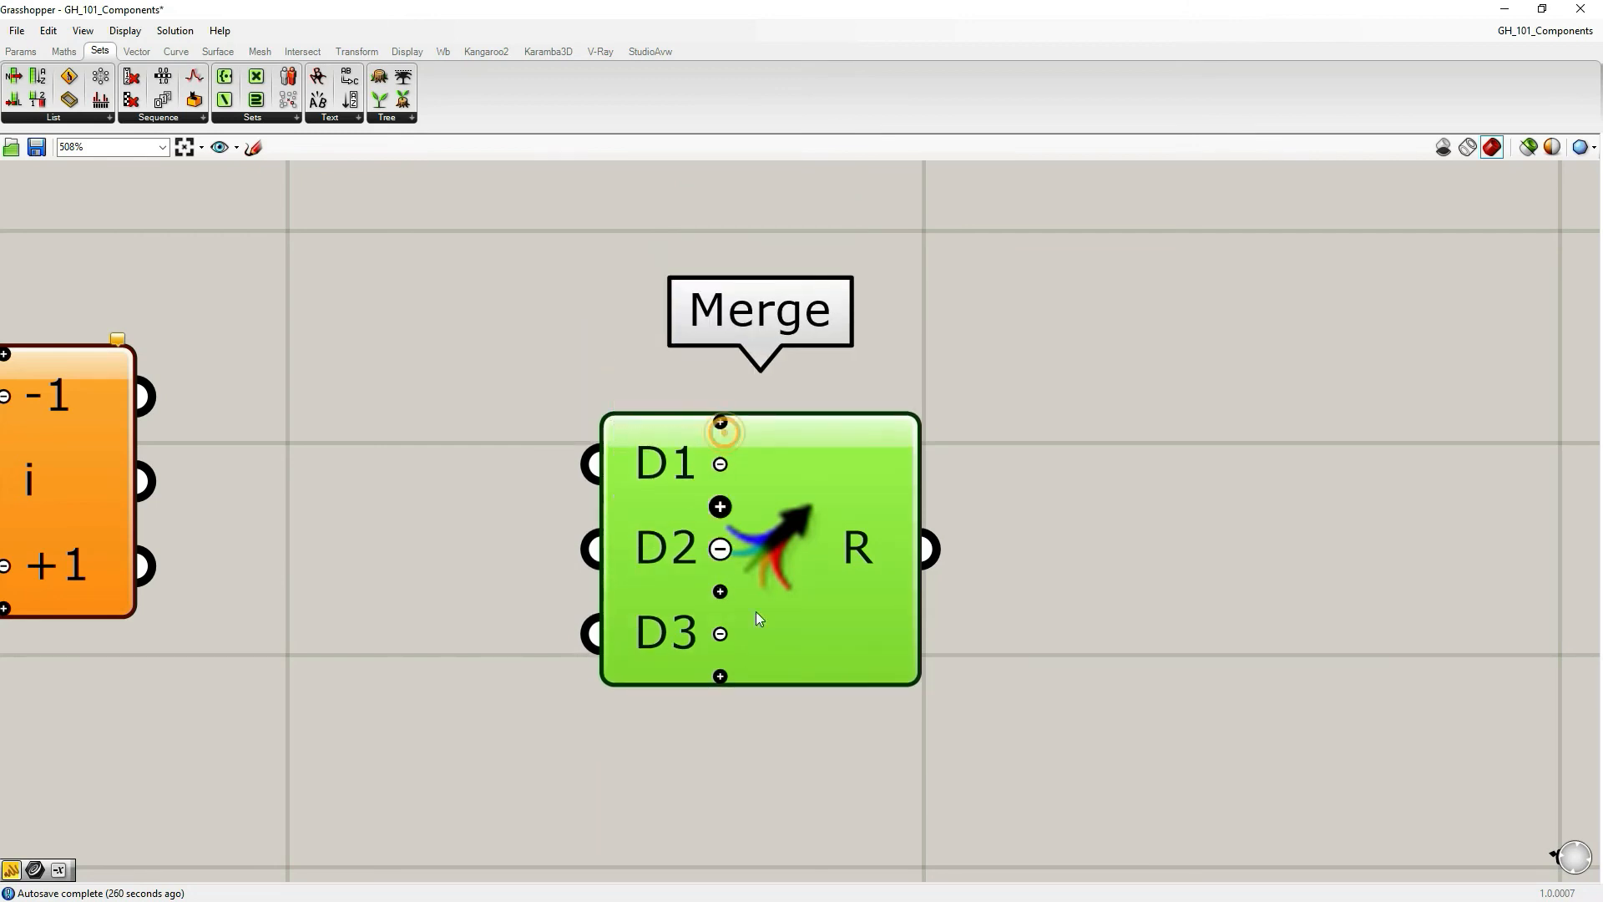
{"action": "left_click", "coordinate": [720, 633]}
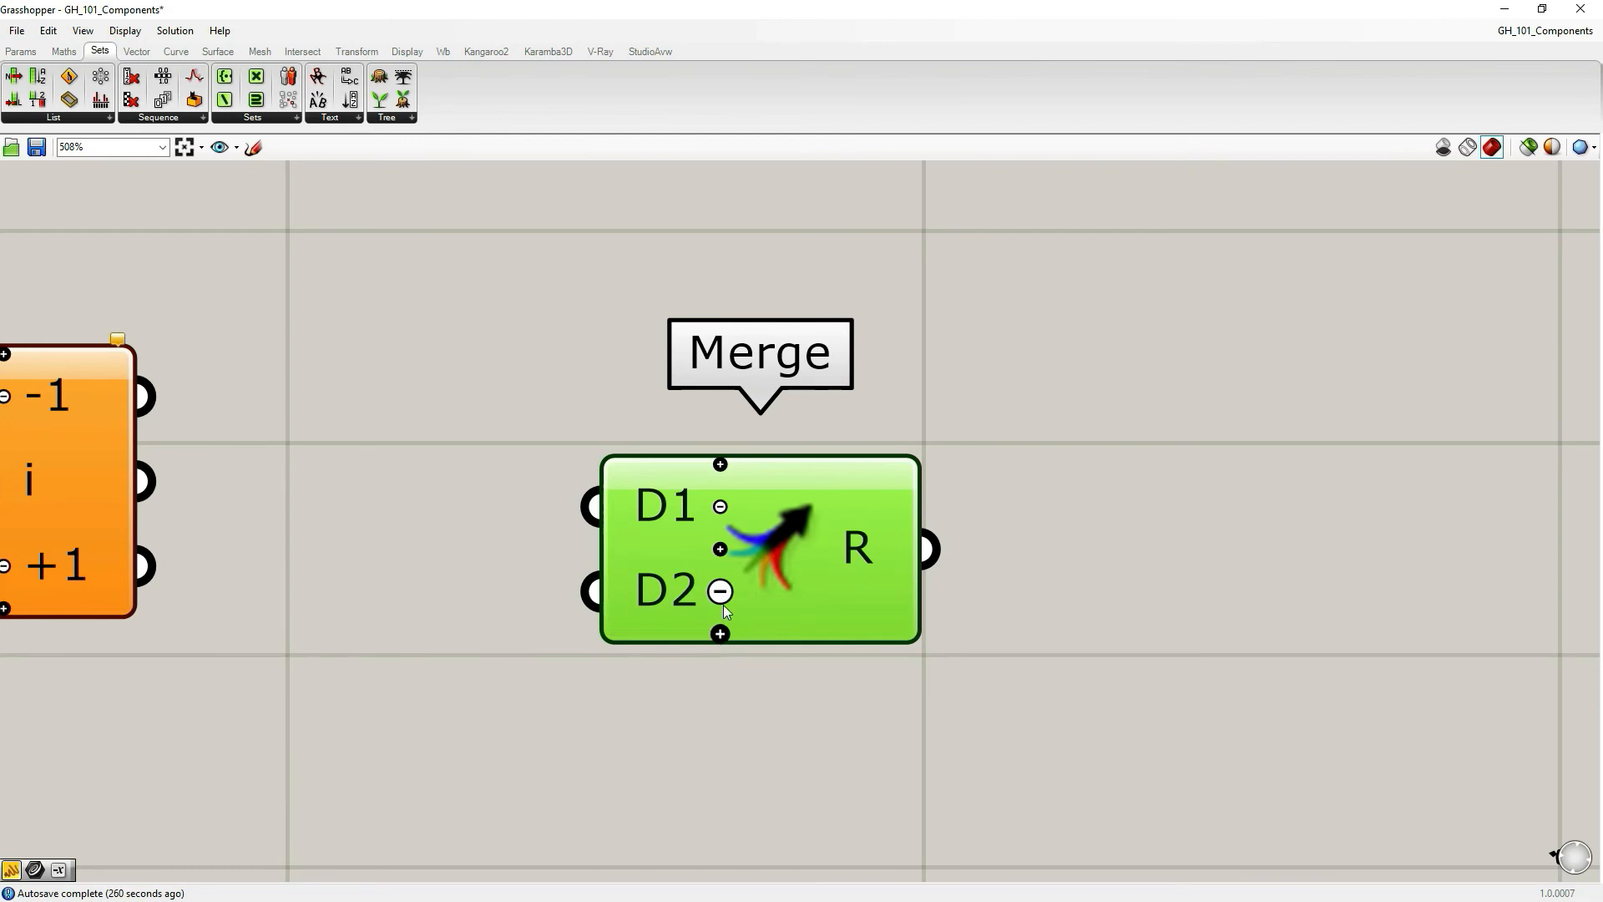
{"action": "left_click", "coordinate": [802, 693]}
{"action": "left_click_drag", "start_coordinate": [897, 567], "coordinate": [775, 513]}
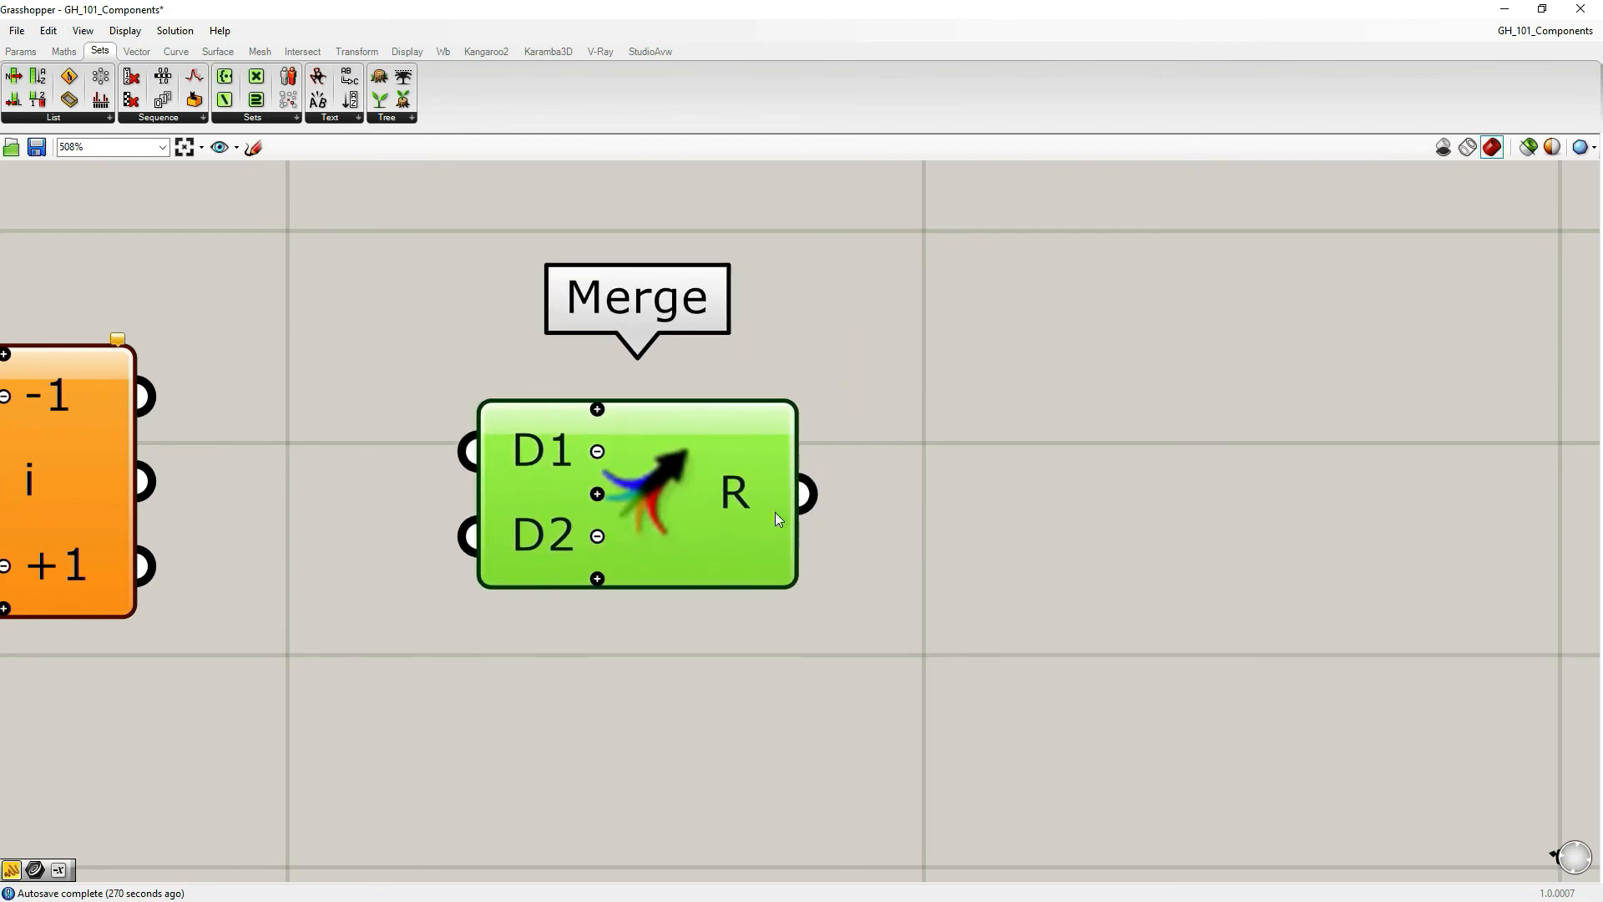
Place an Entwine component from the tree components beside Merge and adjust its position
{"action": "left_click", "coordinate": [408, 118]}
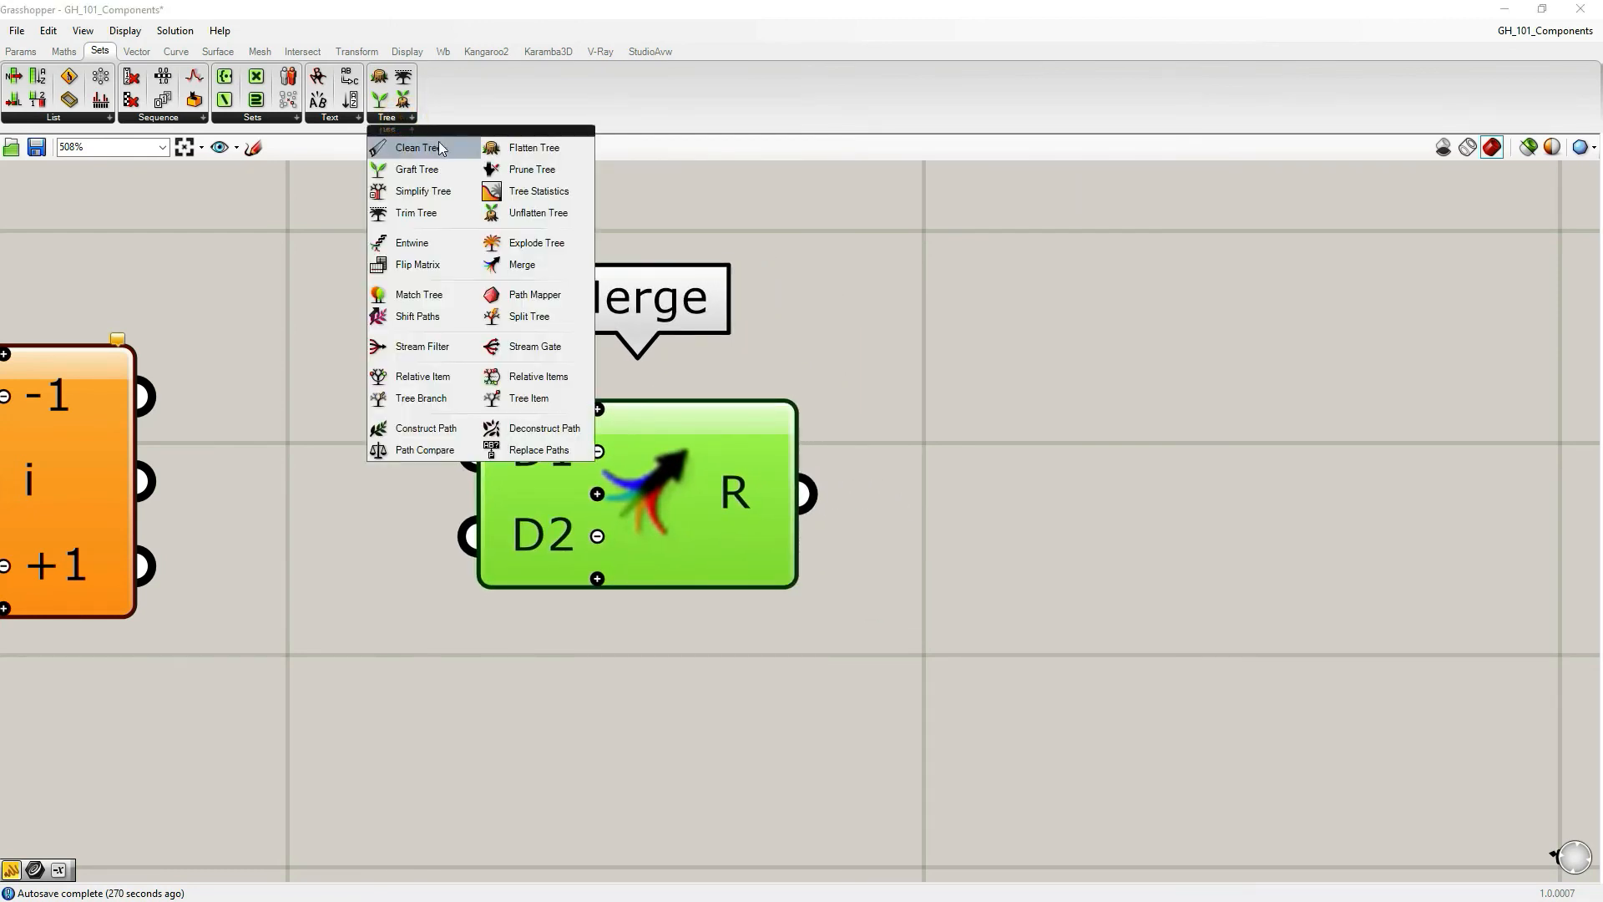
{"action": "left_click", "coordinate": [400, 243]}
{"action": "left_click", "coordinate": [1202, 496]}
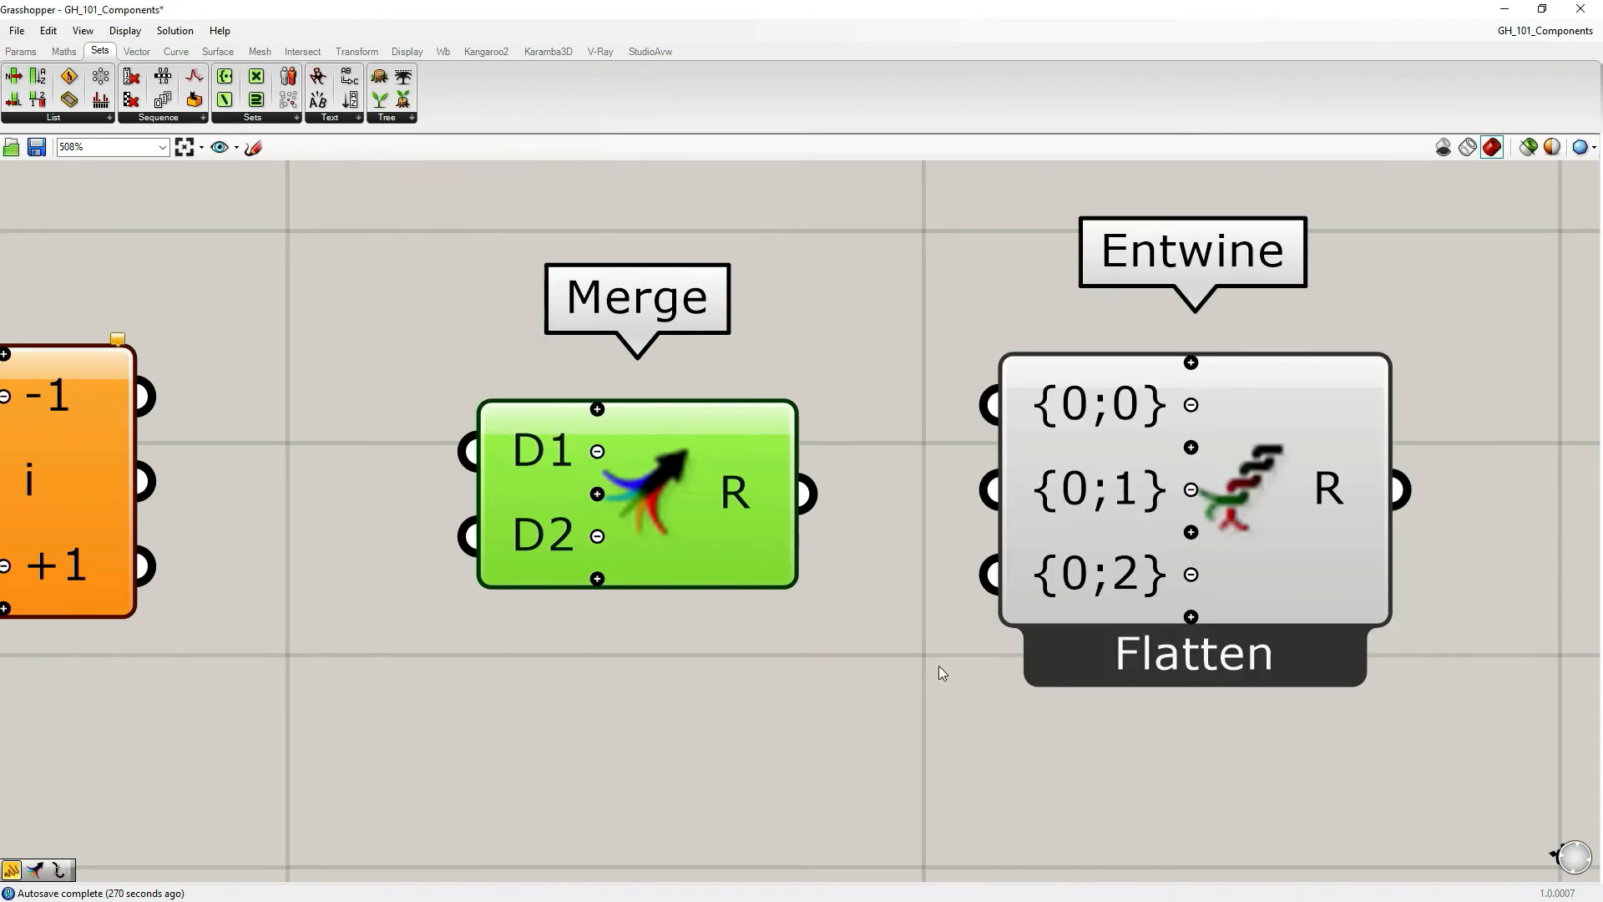
{"action": "scroll", "coordinate": [915, 608], "scroll_direction": "down", "scroll_amount": 3}
{"action": "left_click_drag", "start_coordinate": [1154, 565], "coordinate": [1174, 578]}
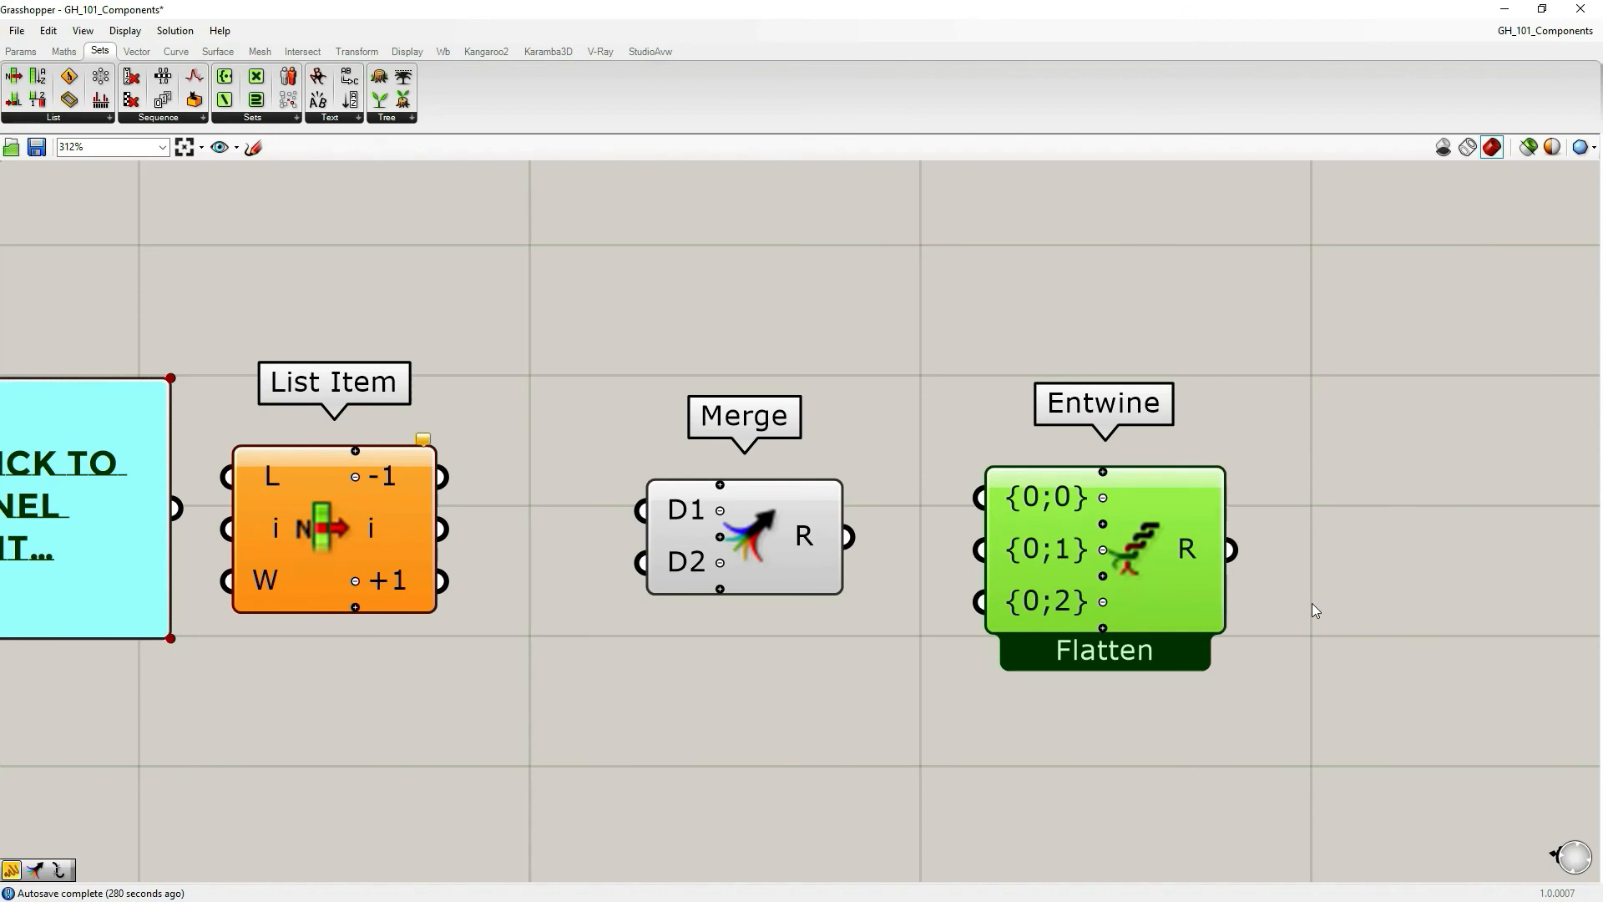
Remove an input from the Entwine component, restore it, and add another for inputs {0;0} to {0;3}
{"action": "right_click_drag", "start_coordinate": [1310, 603], "coordinate": [941, 476]}
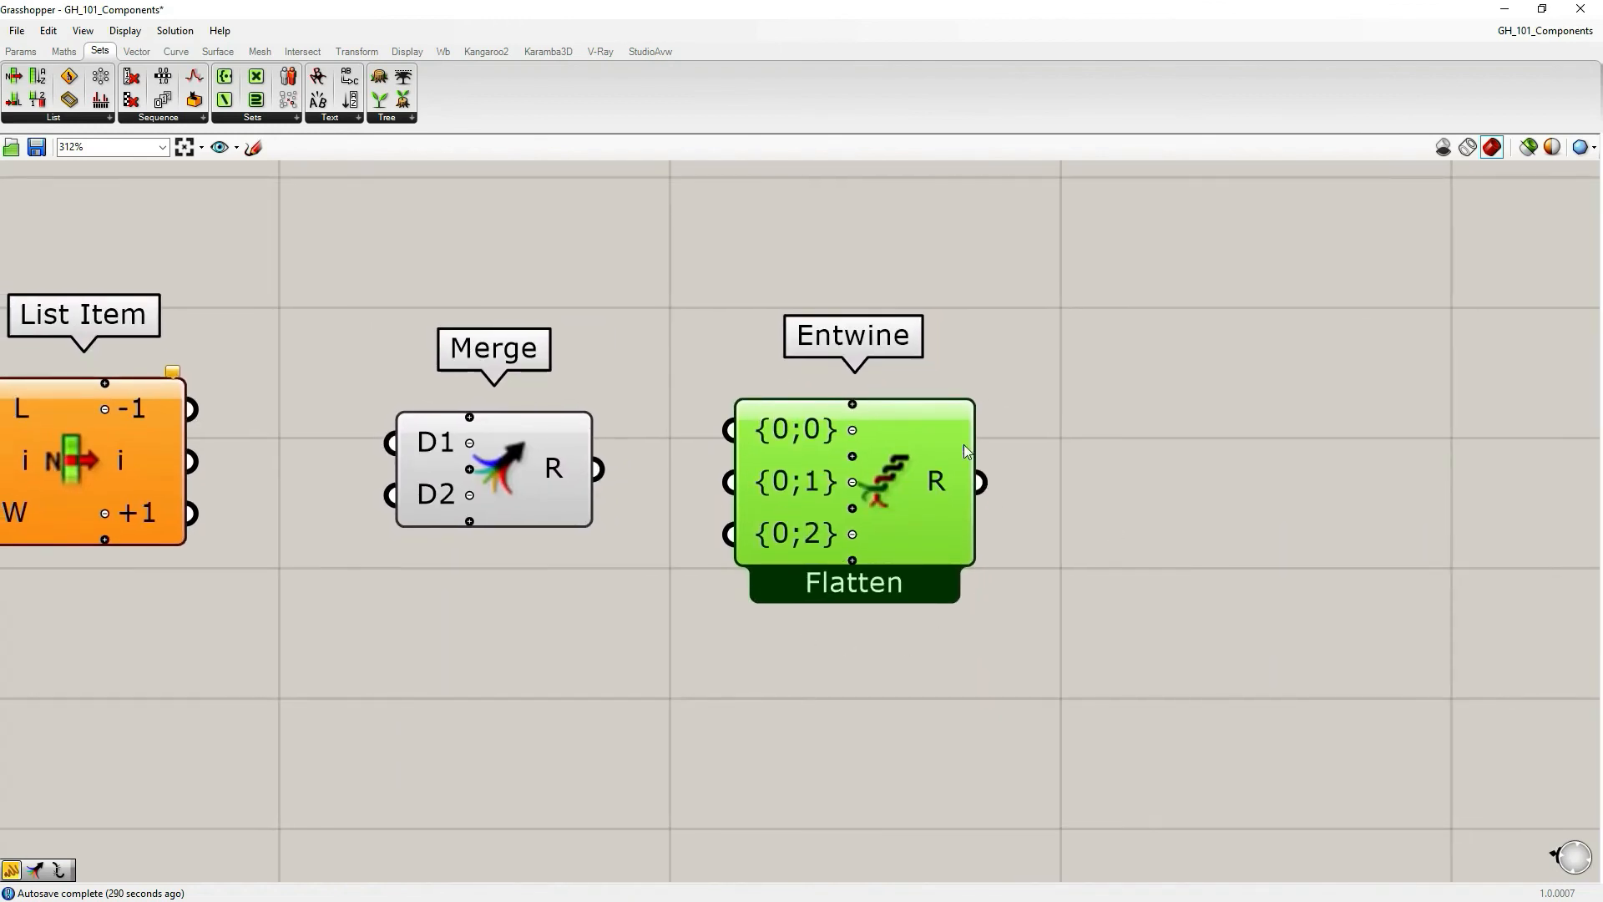
{"action": "scroll", "coordinate": [860, 429], "scroll_direction": "up", "scroll_amount": 2}
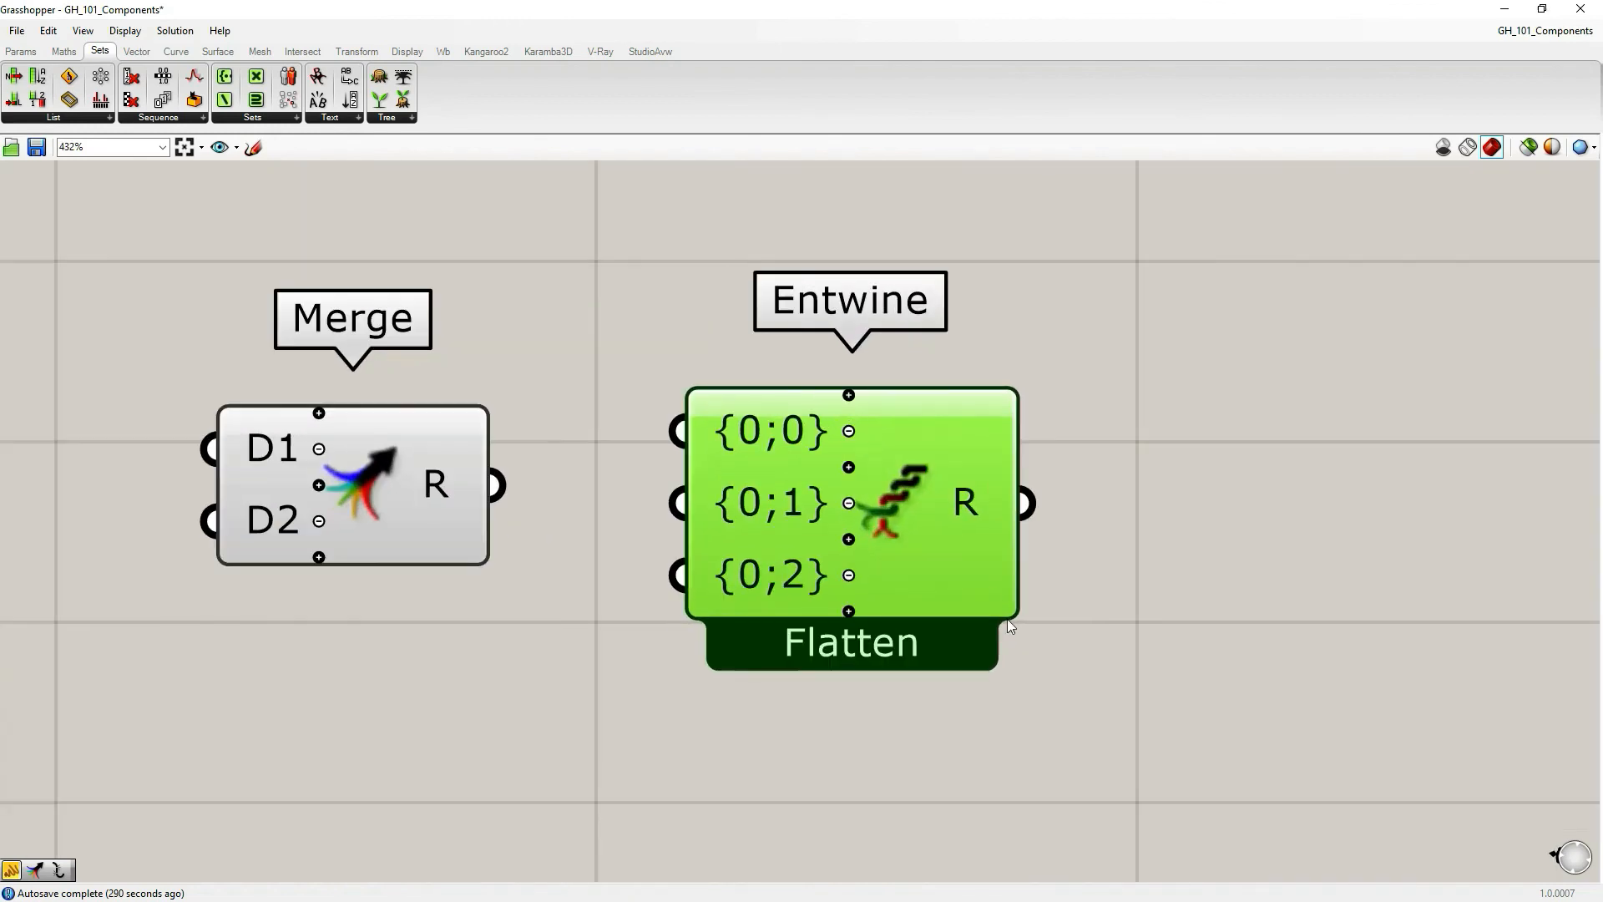
{"action": "left_click", "coordinate": [849, 431]}
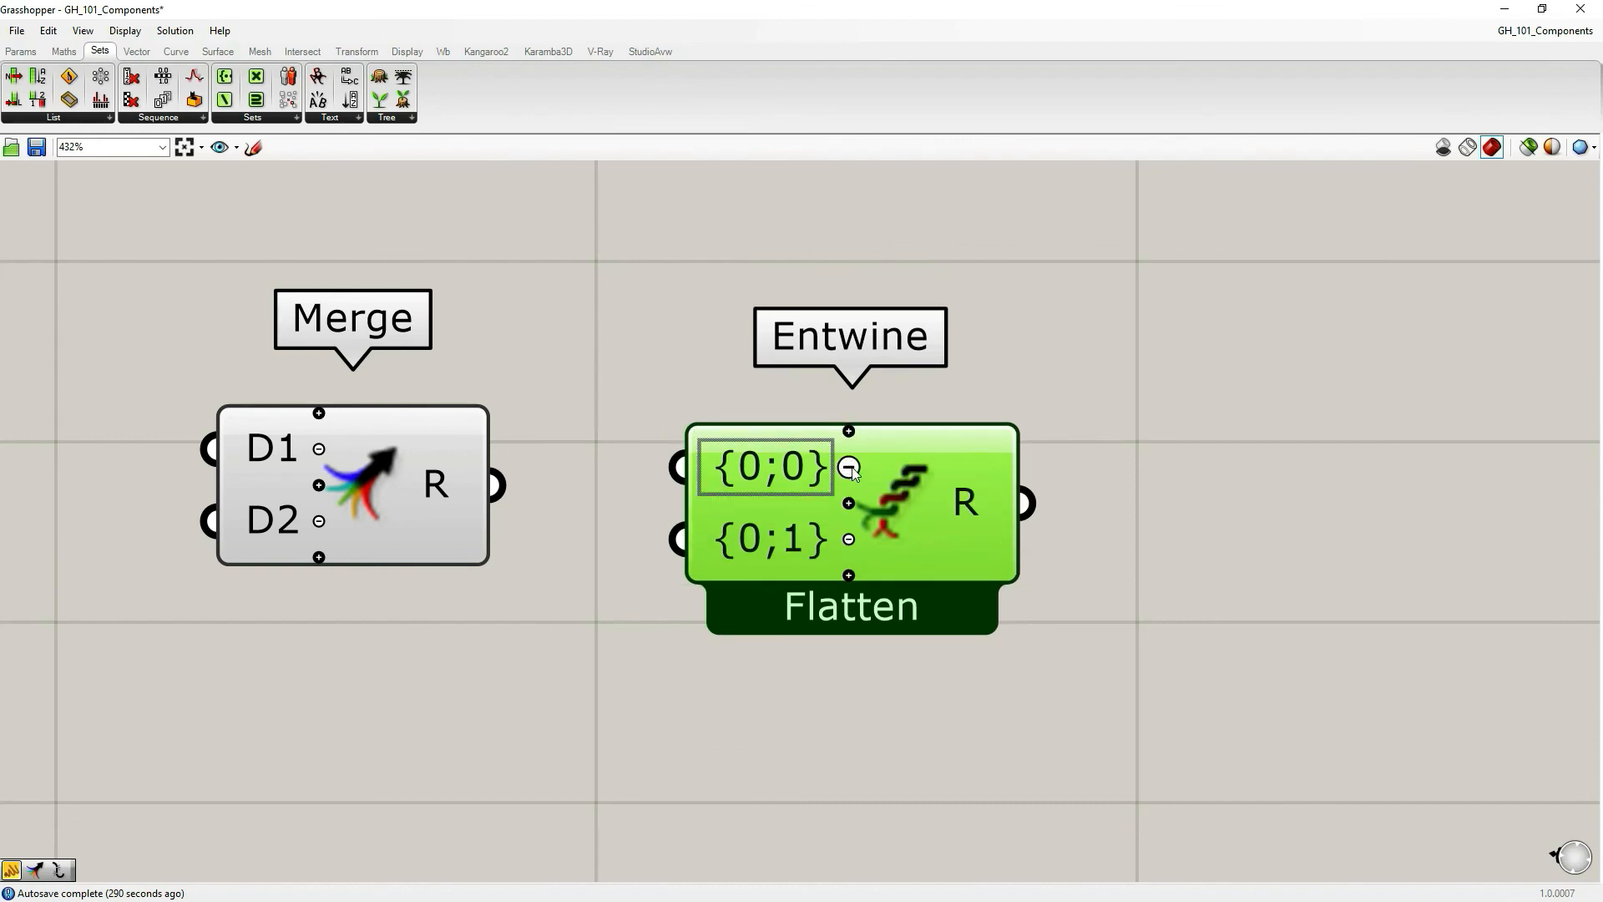
{"action": "left_click", "coordinate": [848, 431]}
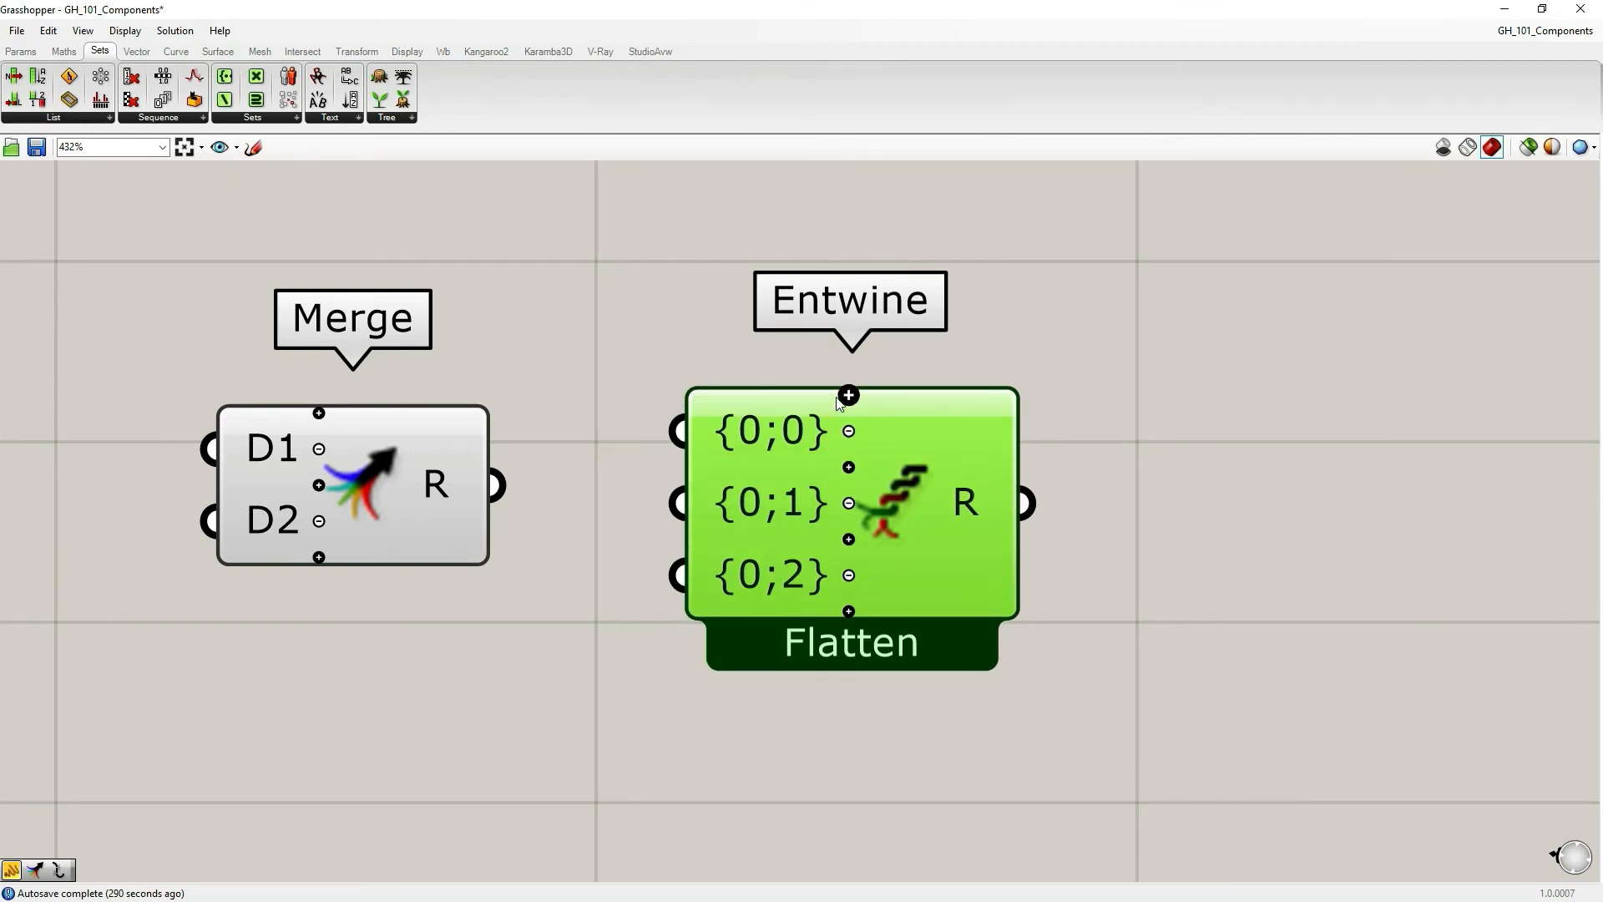
{"action": "left_click", "coordinate": [848, 395]}
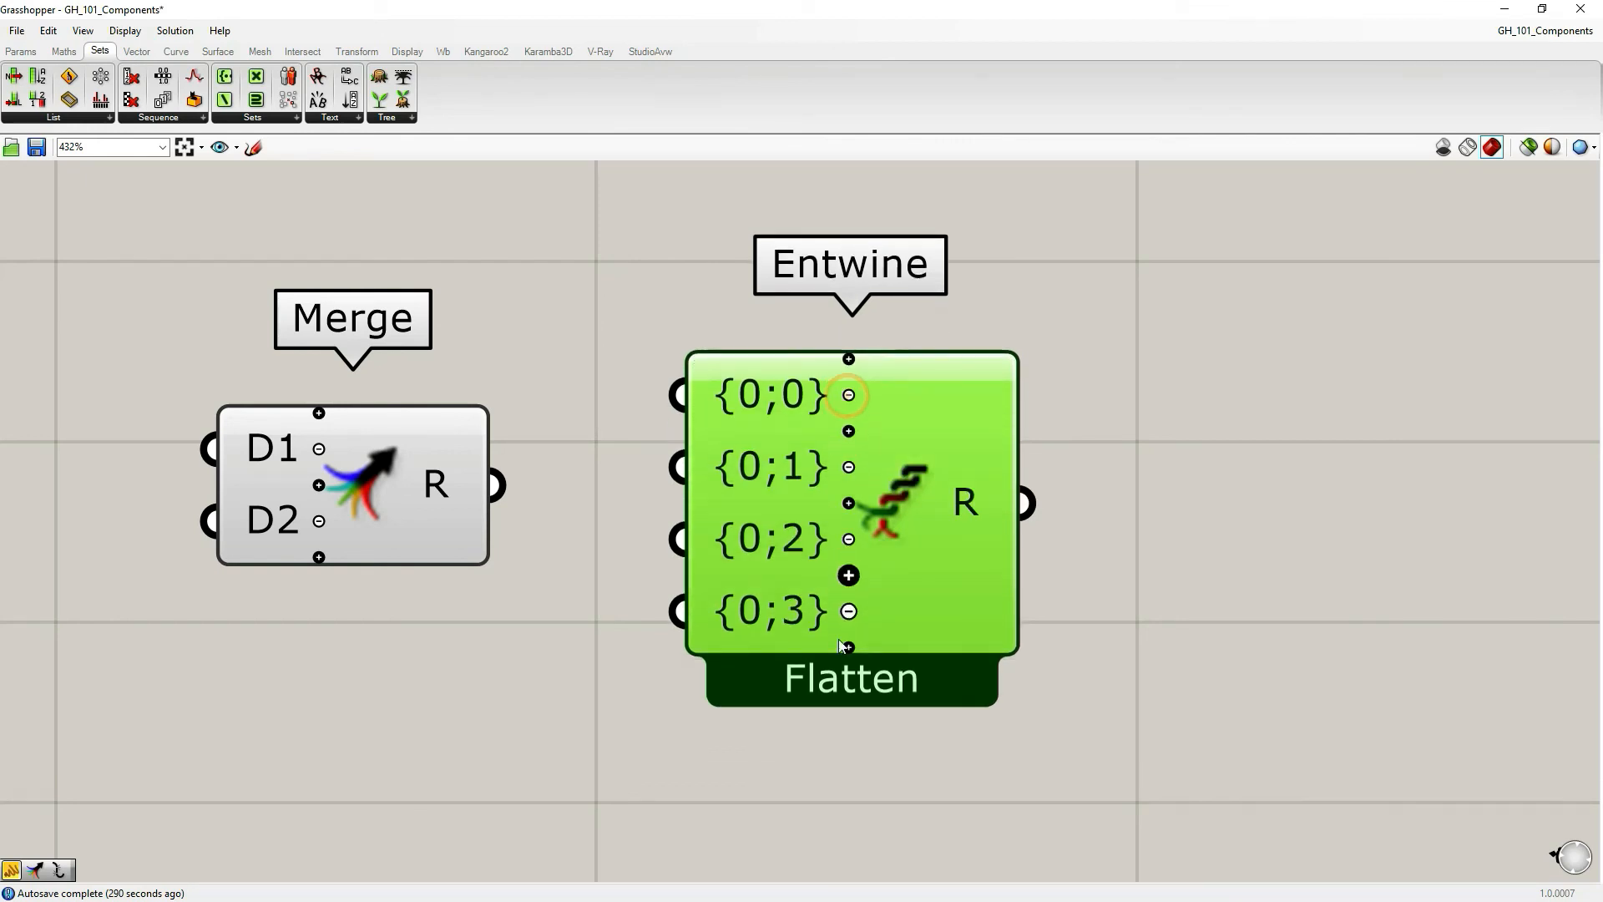
Turn off Flatten Inputs on the Entwine component to use Graft mode, and switch it back to Flatten
{"action": "right_click", "coordinate": [892, 515]}
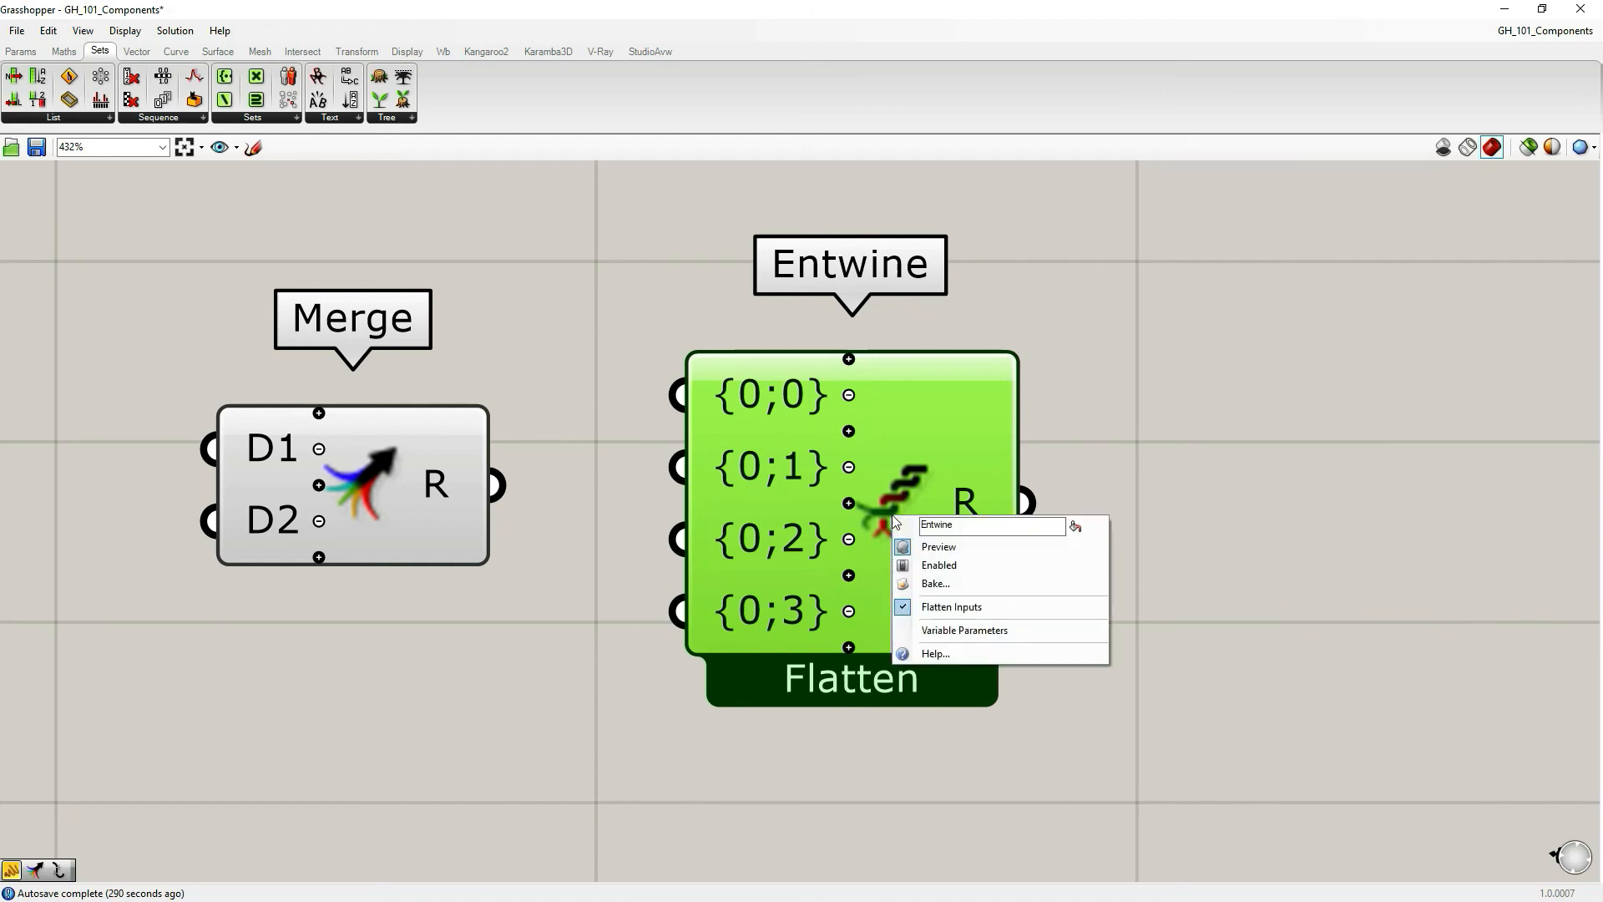
{"action": "left_click", "coordinate": [913, 609]}
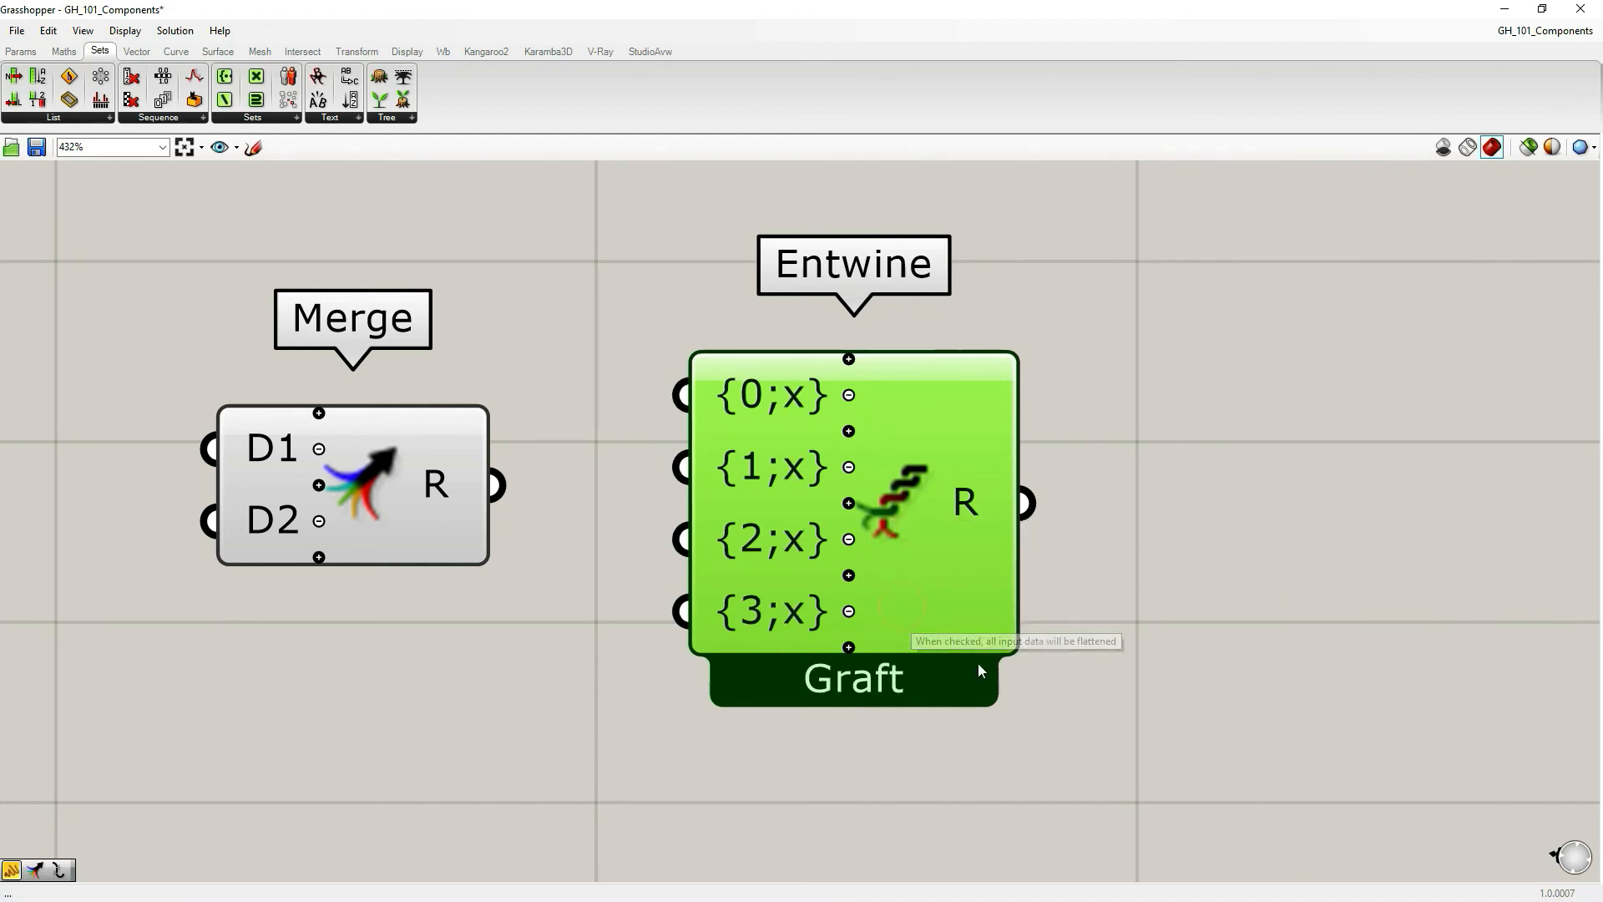
{"action": "right_click", "coordinate": [880, 508]}
{"action": "left_click", "coordinate": [910, 595]}
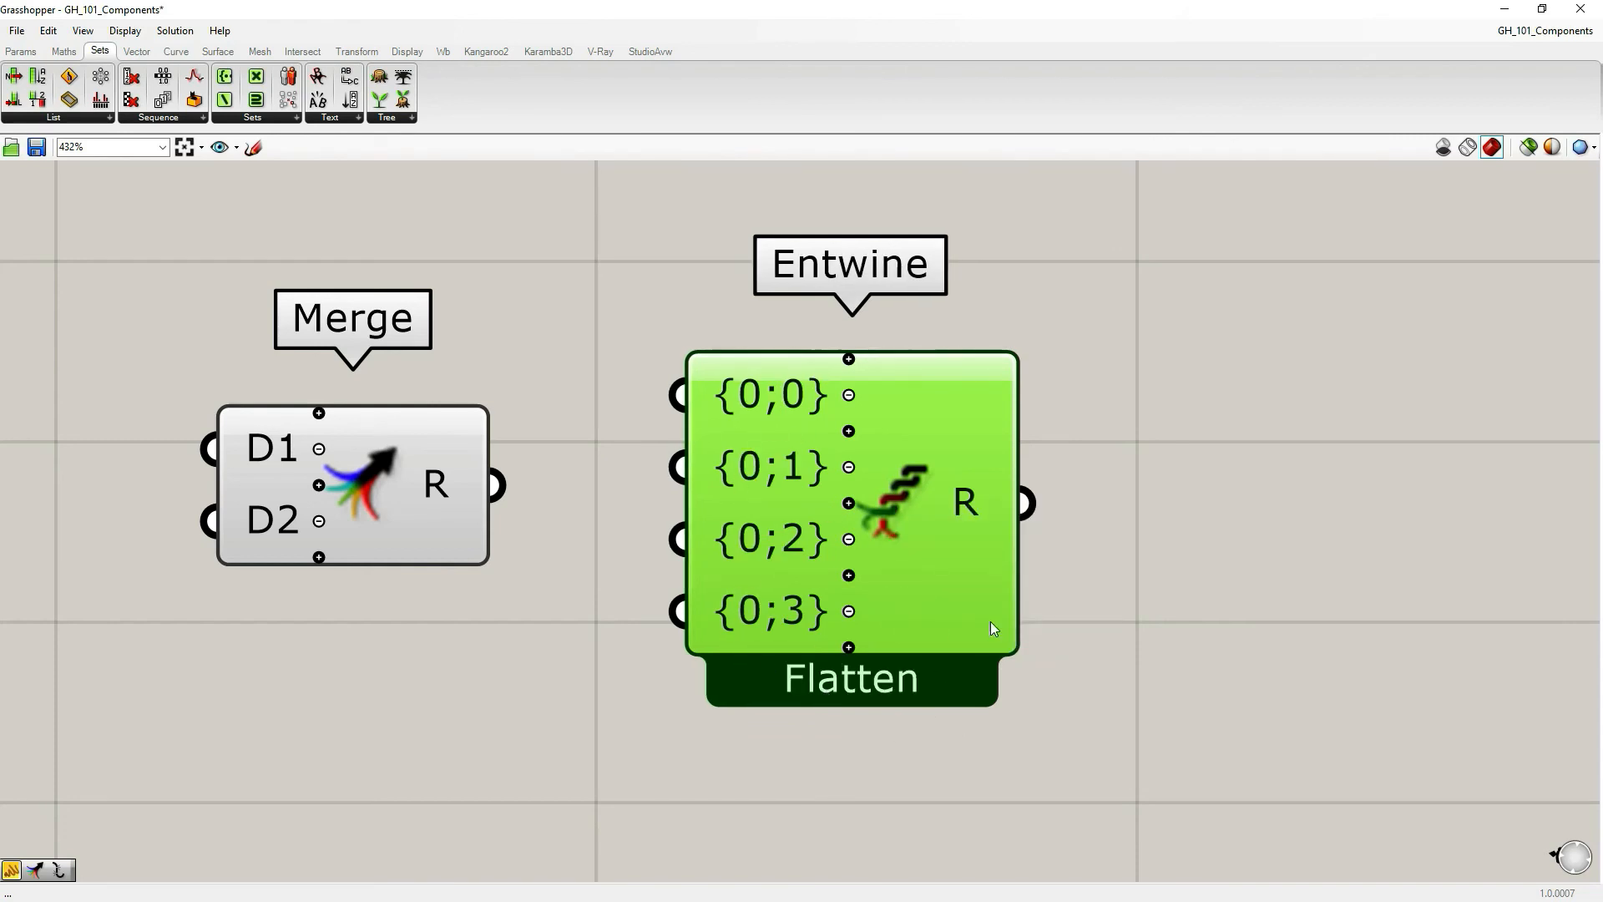
Nudge the Entwine component slightly and move the Panel further away from List Item
{"action": "left_click", "coordinate": [1097, 568]}
{"action": "left_click_drag", "start_coordinate": [935, 568], "coordinate": [927, 584]}
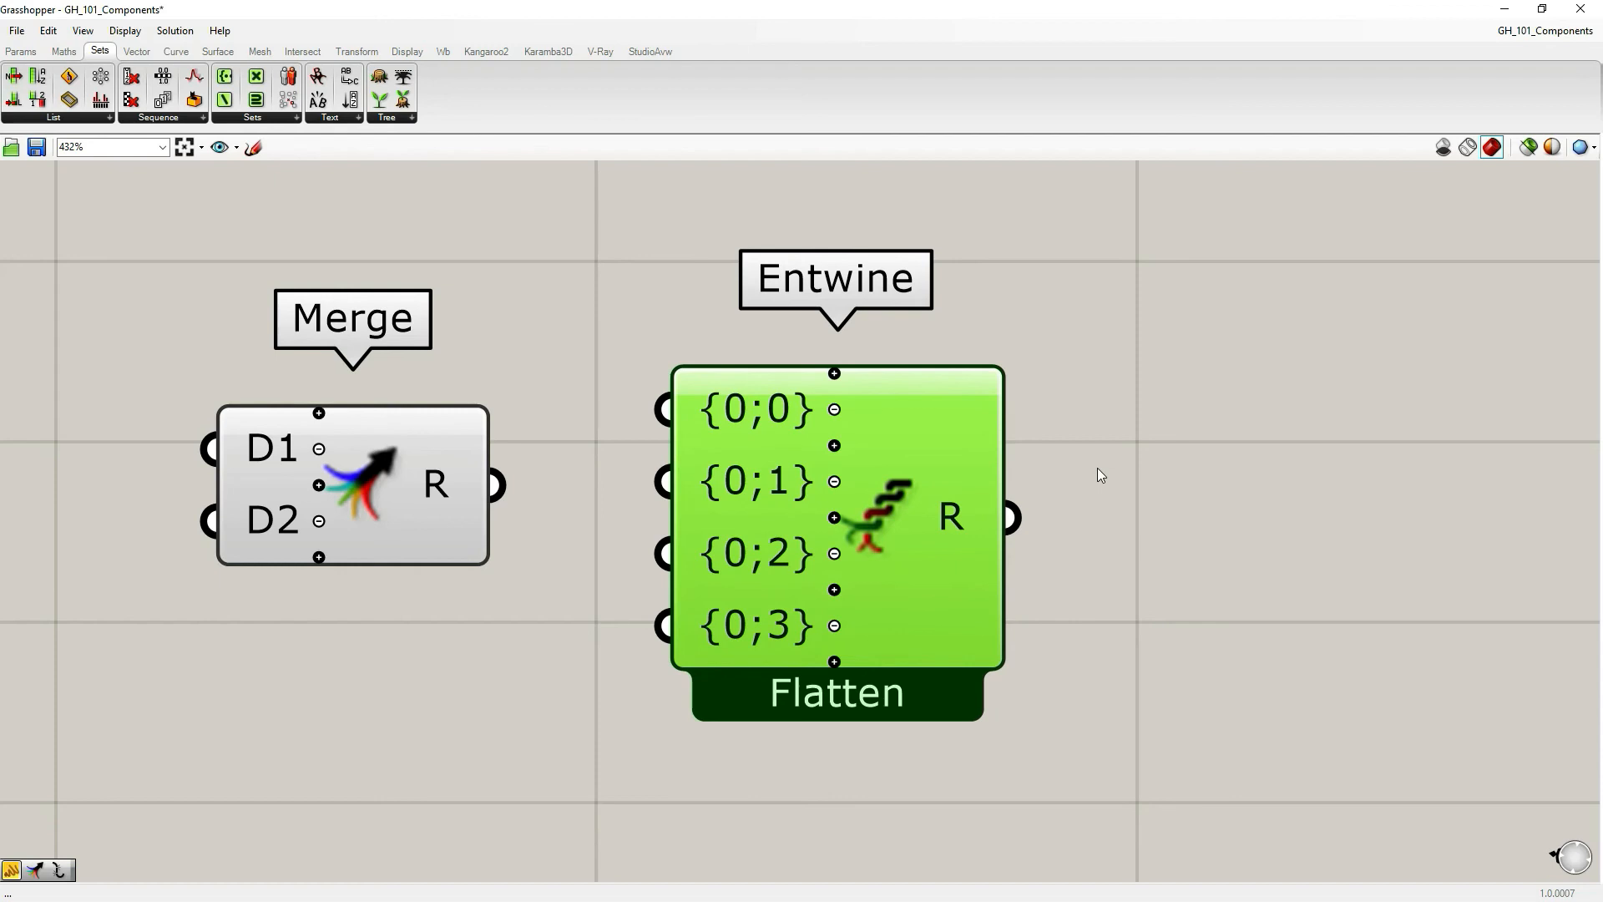
{"action": "scroll", "coordinate": [1095, 468], "scroll_direction": "down", "scroll_amount": 2}
{"action": "left_click", "coordinate": [1078, 469]}
{"action": "right_click_drag", "start_coordinate": [553, 598], "coordinate": [898, 497]}
{"action": "scroll", "coordinate": [898, 513], "scroll_direction": "down", "scroll_amount": 2}
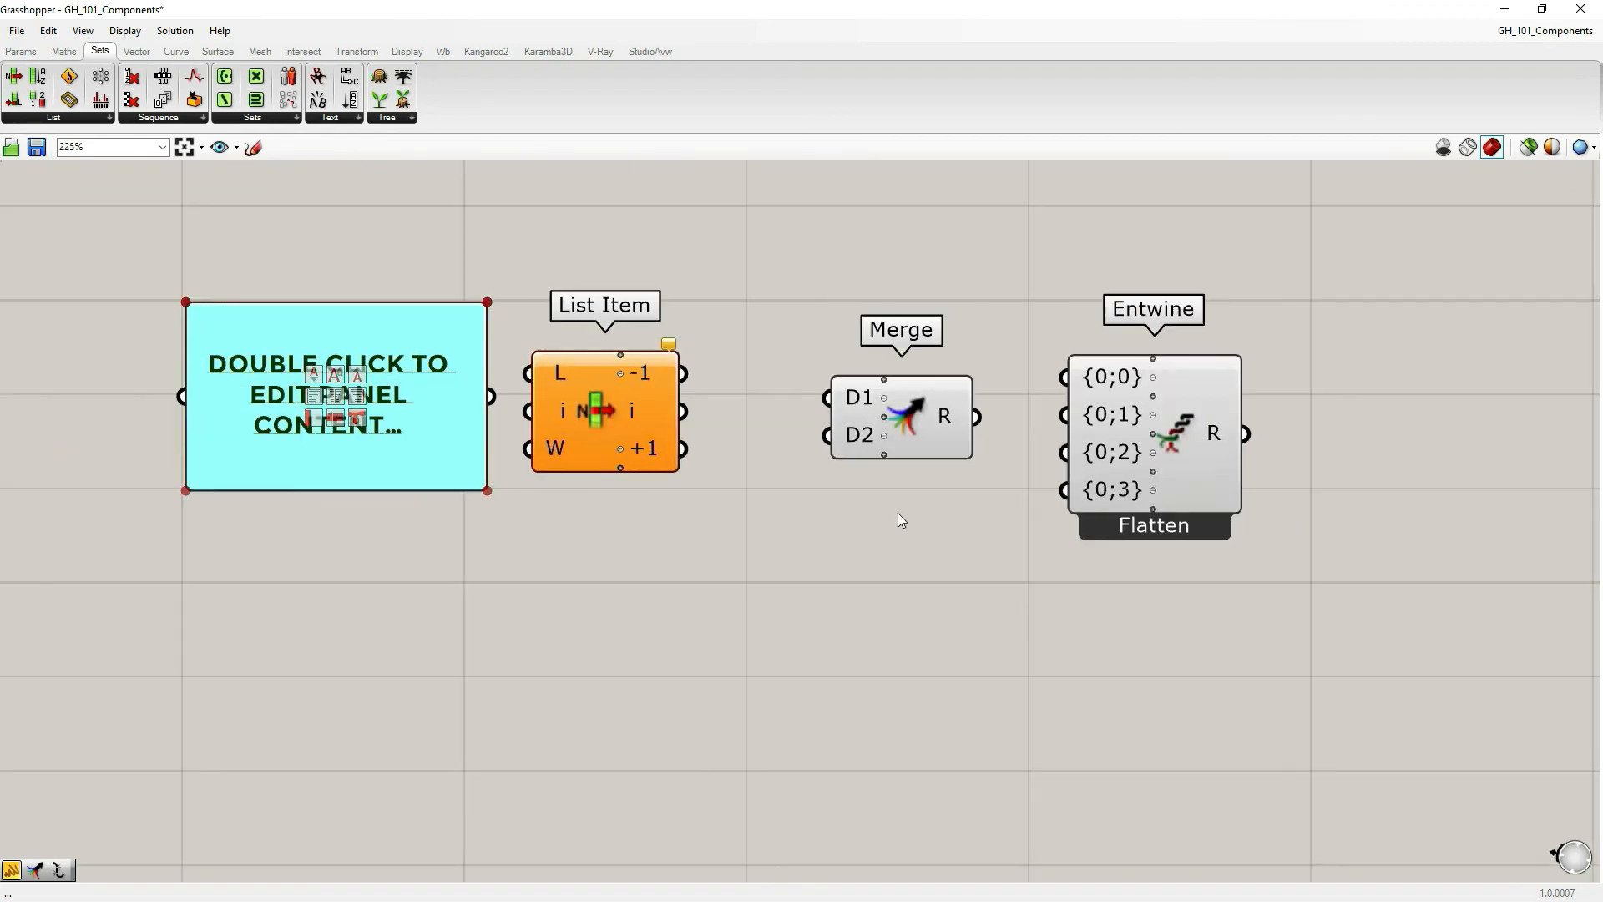
{"action": "left_click_drag", "start_coordinate": [397, 461], "coordinate": [349, 464]}
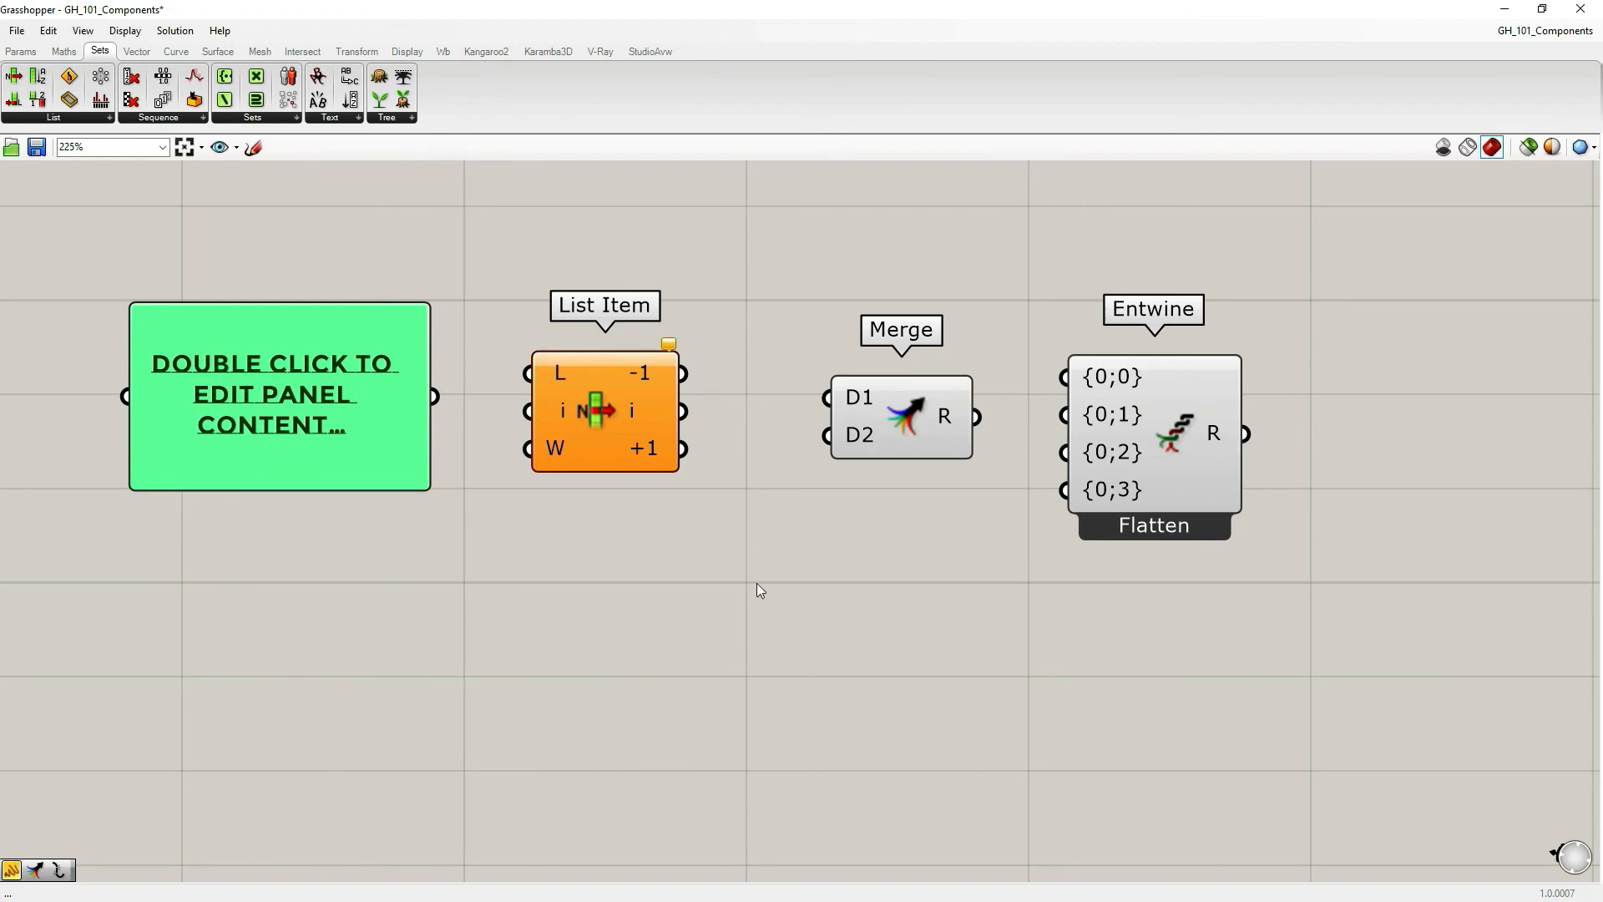
Place an Addition component from the maths operators below List Item and reveal its input add and remove controls
{"action": "left_click", "coordinate": [65, 52]}
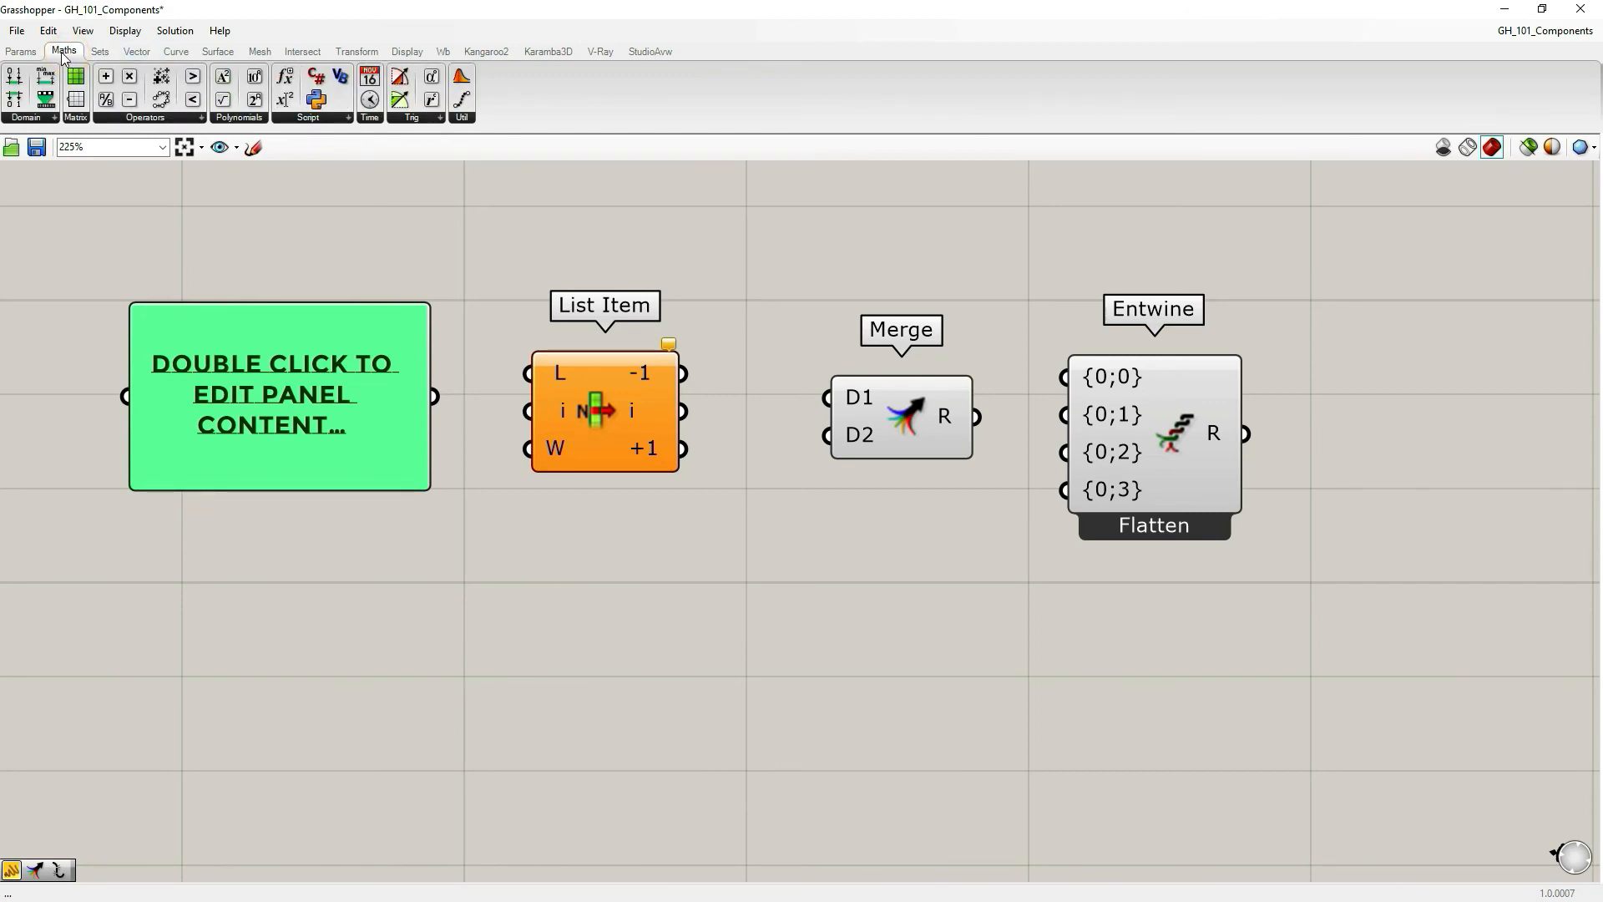
{"action": "left_click_drag", "start_coordinate": [105, 78], "coordinate": [630, 668]}
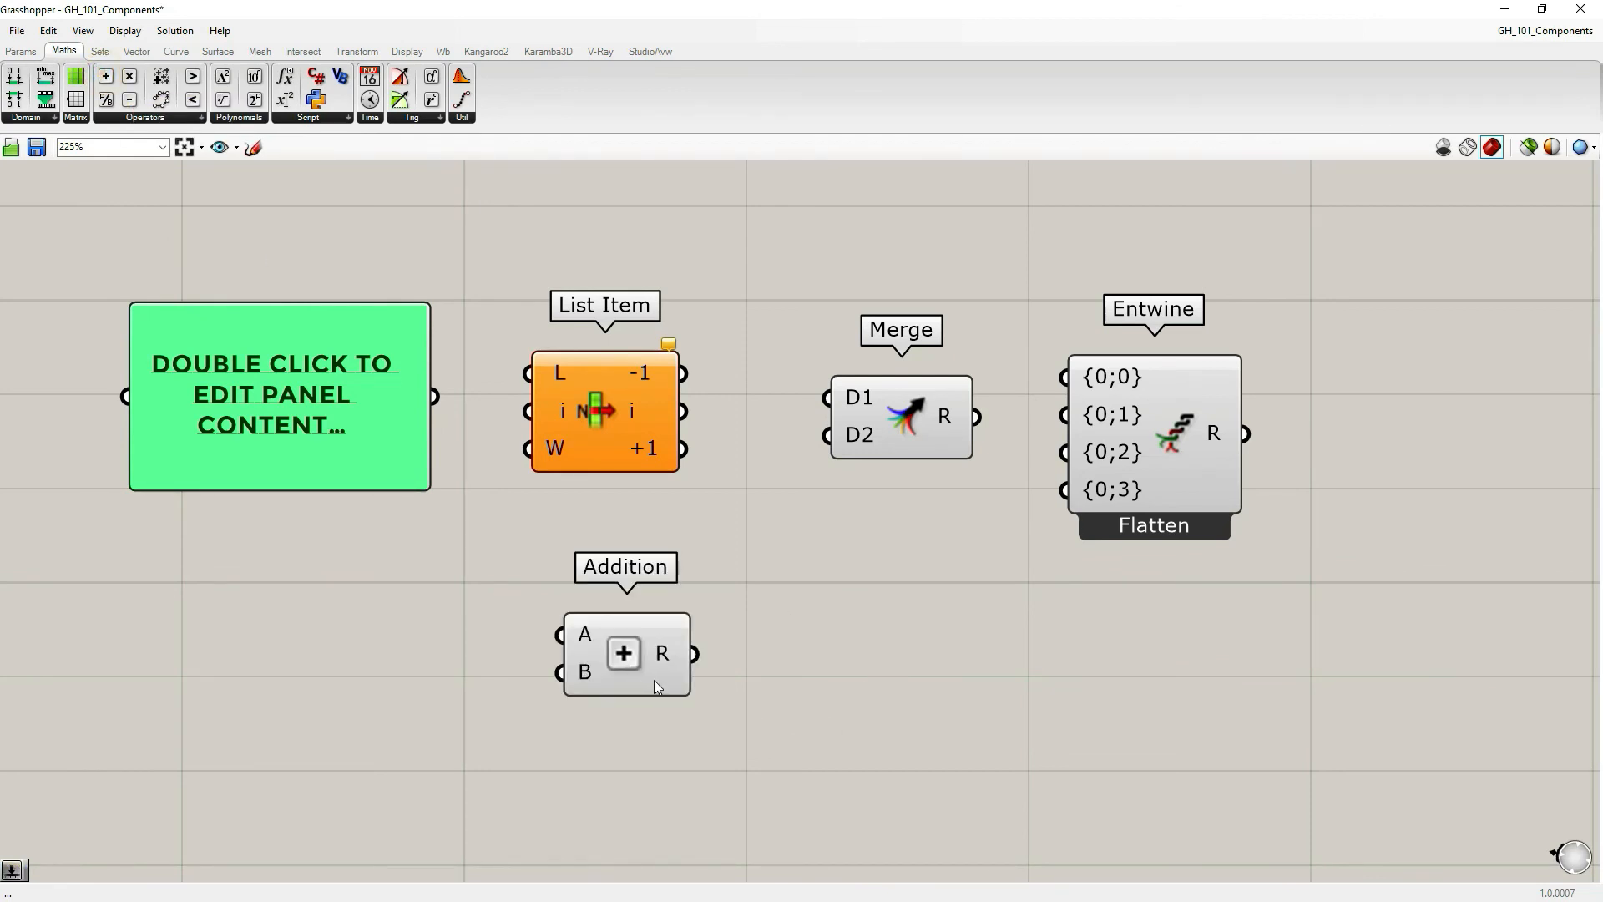
{"action": "scroll", "coordinate": [576, 674], "scroll_direction": "up", "scroll_amount": 3}
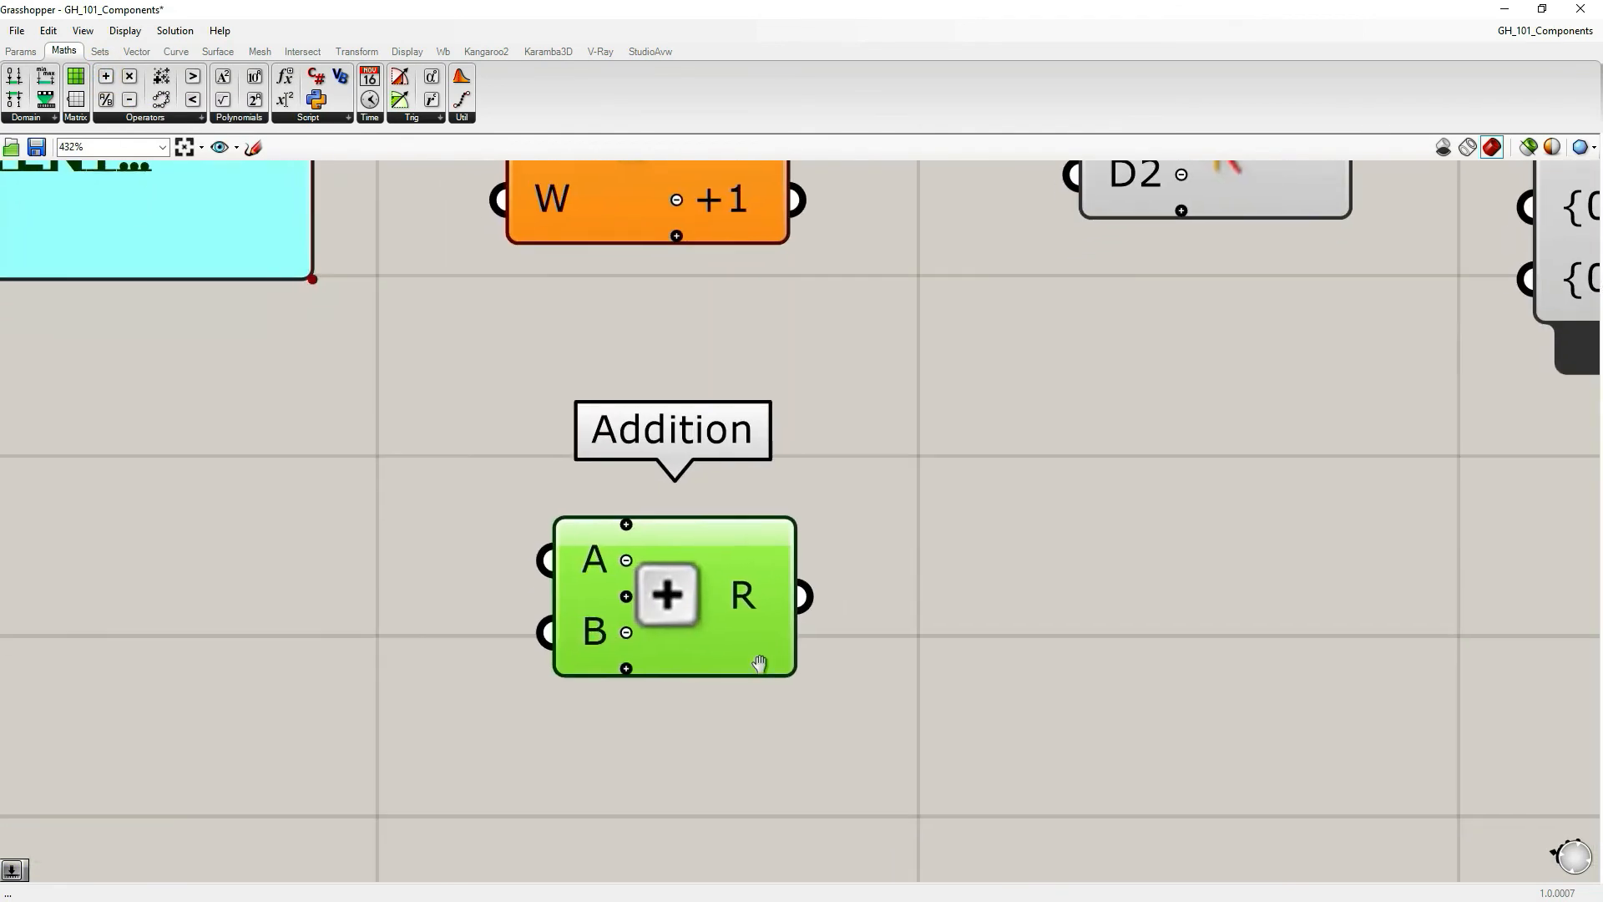
Add two extra inputs above A and the inputs E and F below B on the Addition component
{"action": "left_click", "coordinate": [626, 528]}
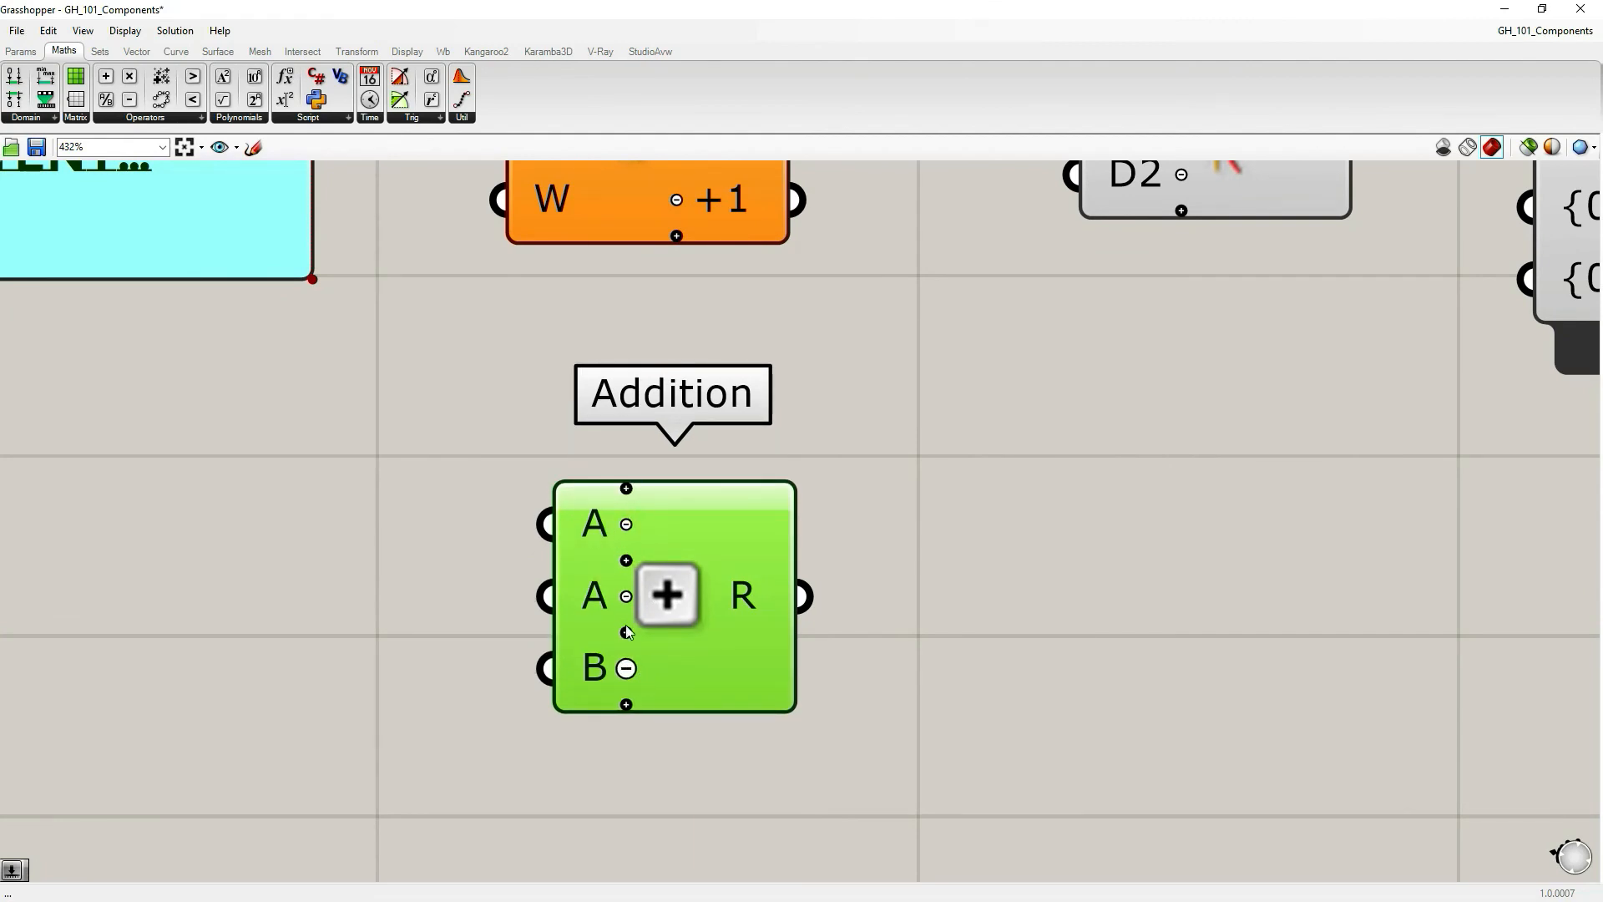
{"action": "left_click", "coordinate": [626, 488]}
{"action": "left_click", "coordinate": [626, 739]}
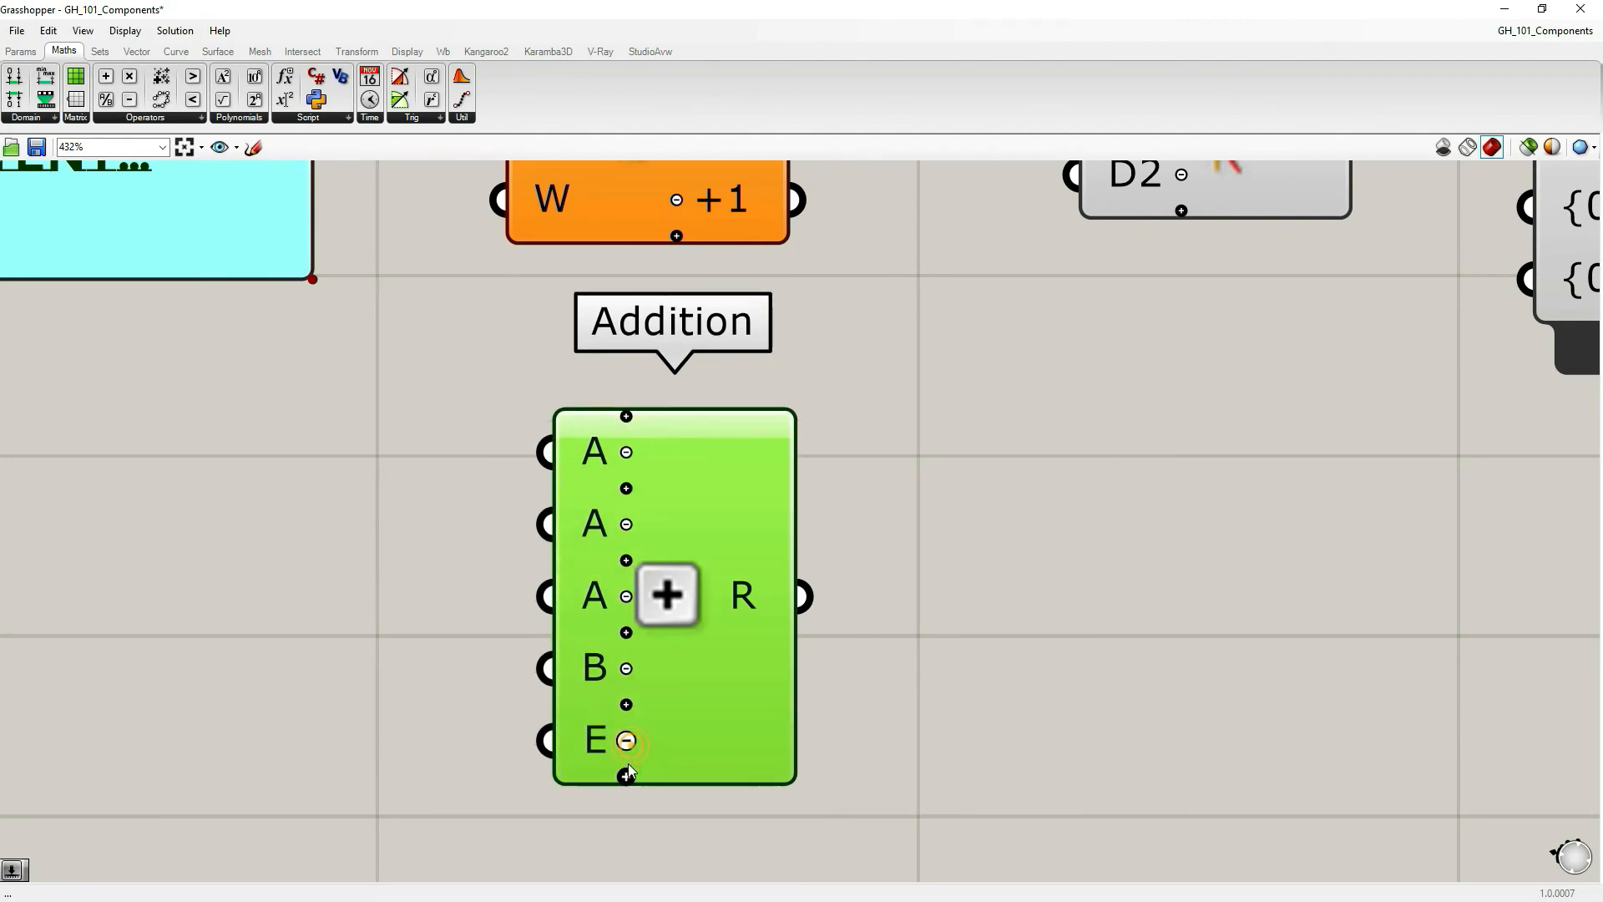
{"action": "left_click", "coordinate": [626, 774]}
Remove the three A inputs and the B input from Addition, and add inputs C and D below E and F
{"action": "left_click", "coordinate": [626, 559]}
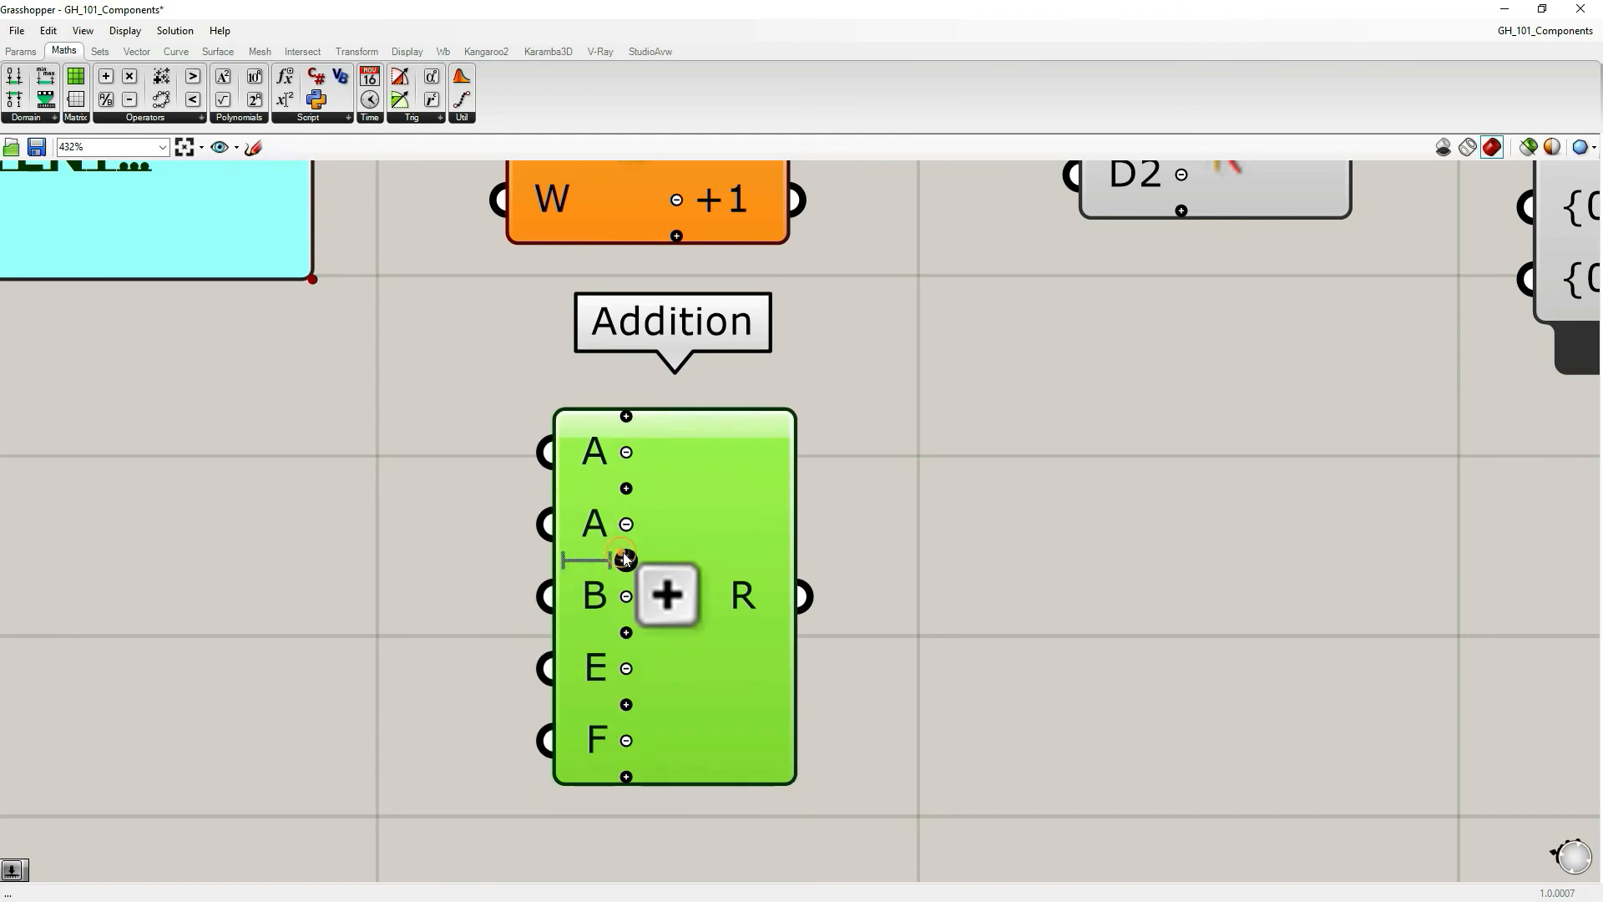
{"action": "left_click", "coordinate": [626, 523]}
{"action": "left_click", "coordinate": [627, 488]}
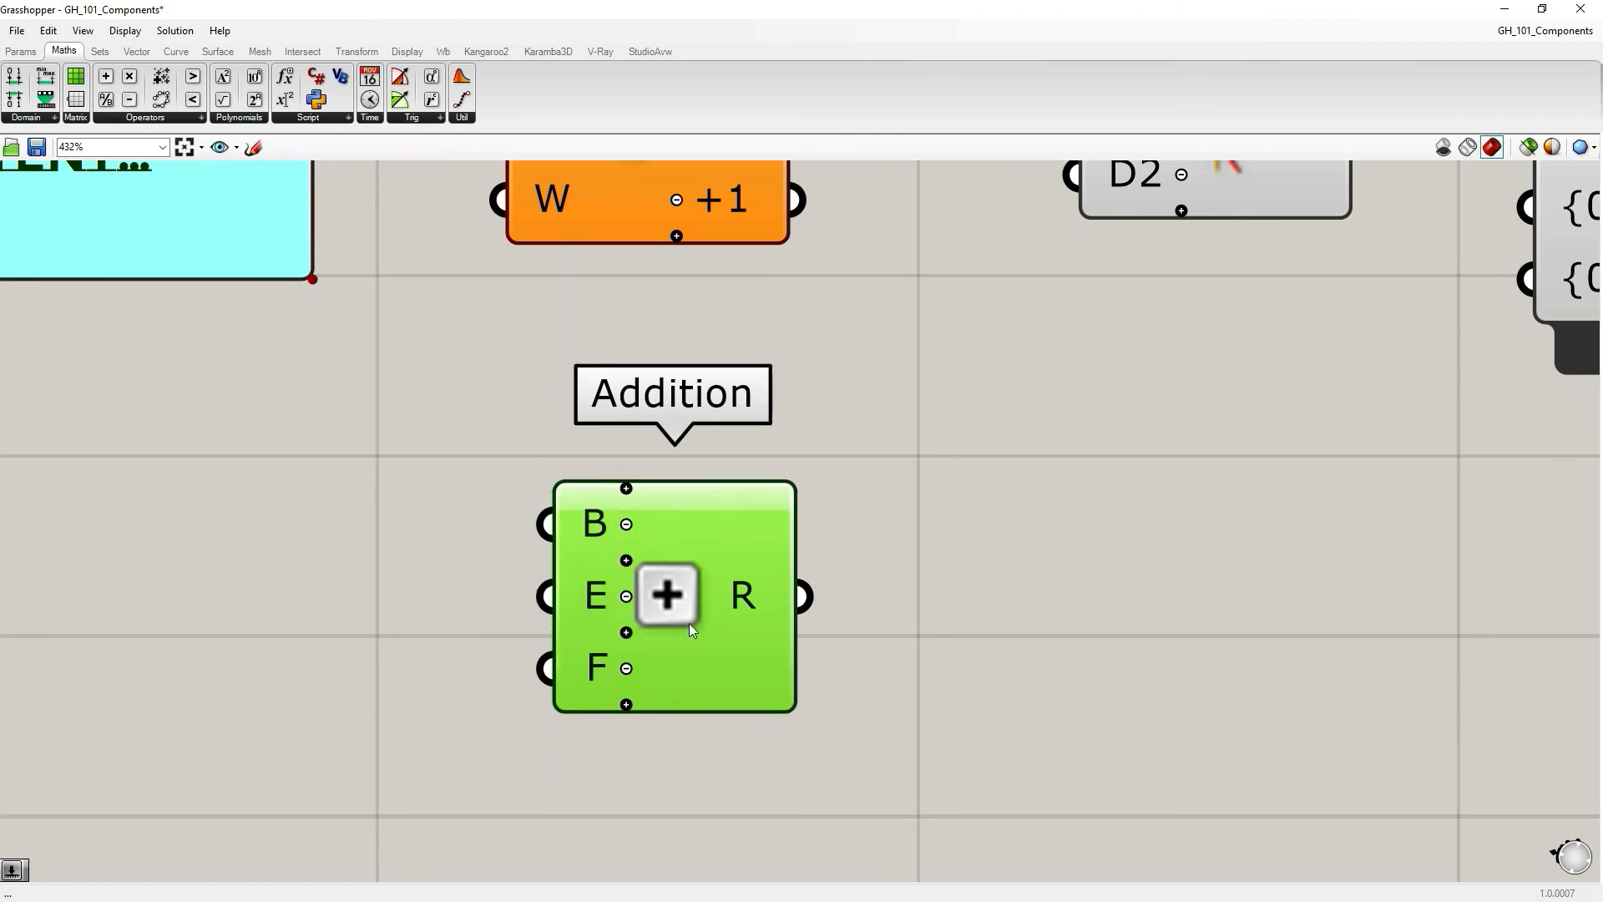
{"action": "left_click", "coordinate": [626, 524]}
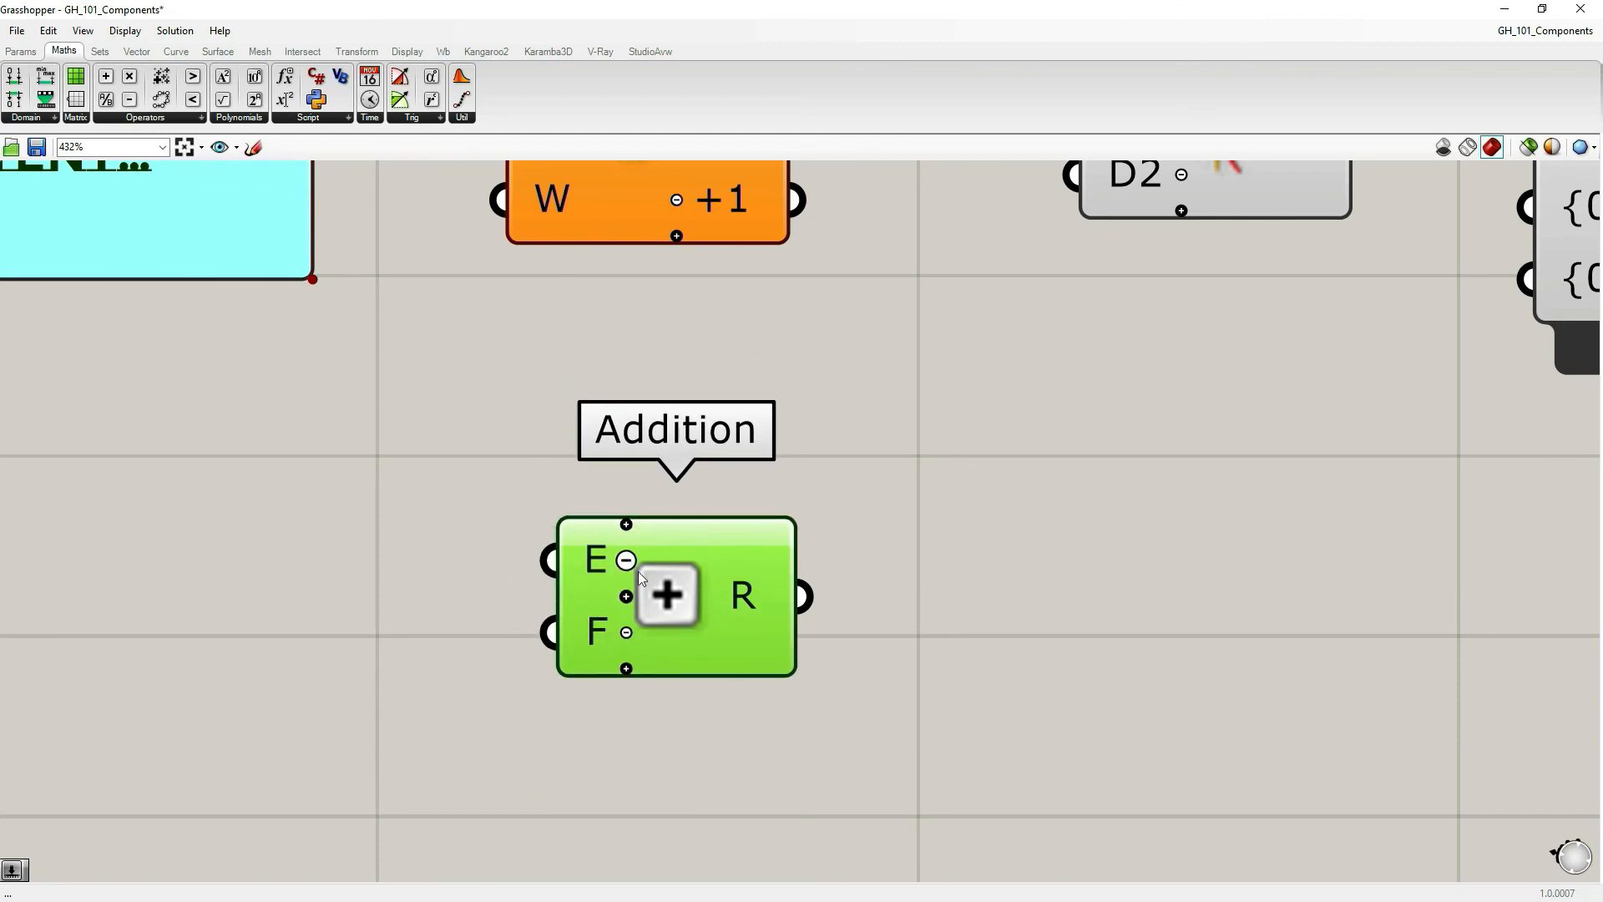
{"action": "left_click", "coordinate": [626, 667]}
{"action": "left_click", "coordinate": [626, 704]}
Place a GhPython Script component beside Addition and reveal its input and output add and remove controls
{"action": "scroll", "coordinate": [968, 624], "scroll_direction": "down", "scroll_amount": 3}
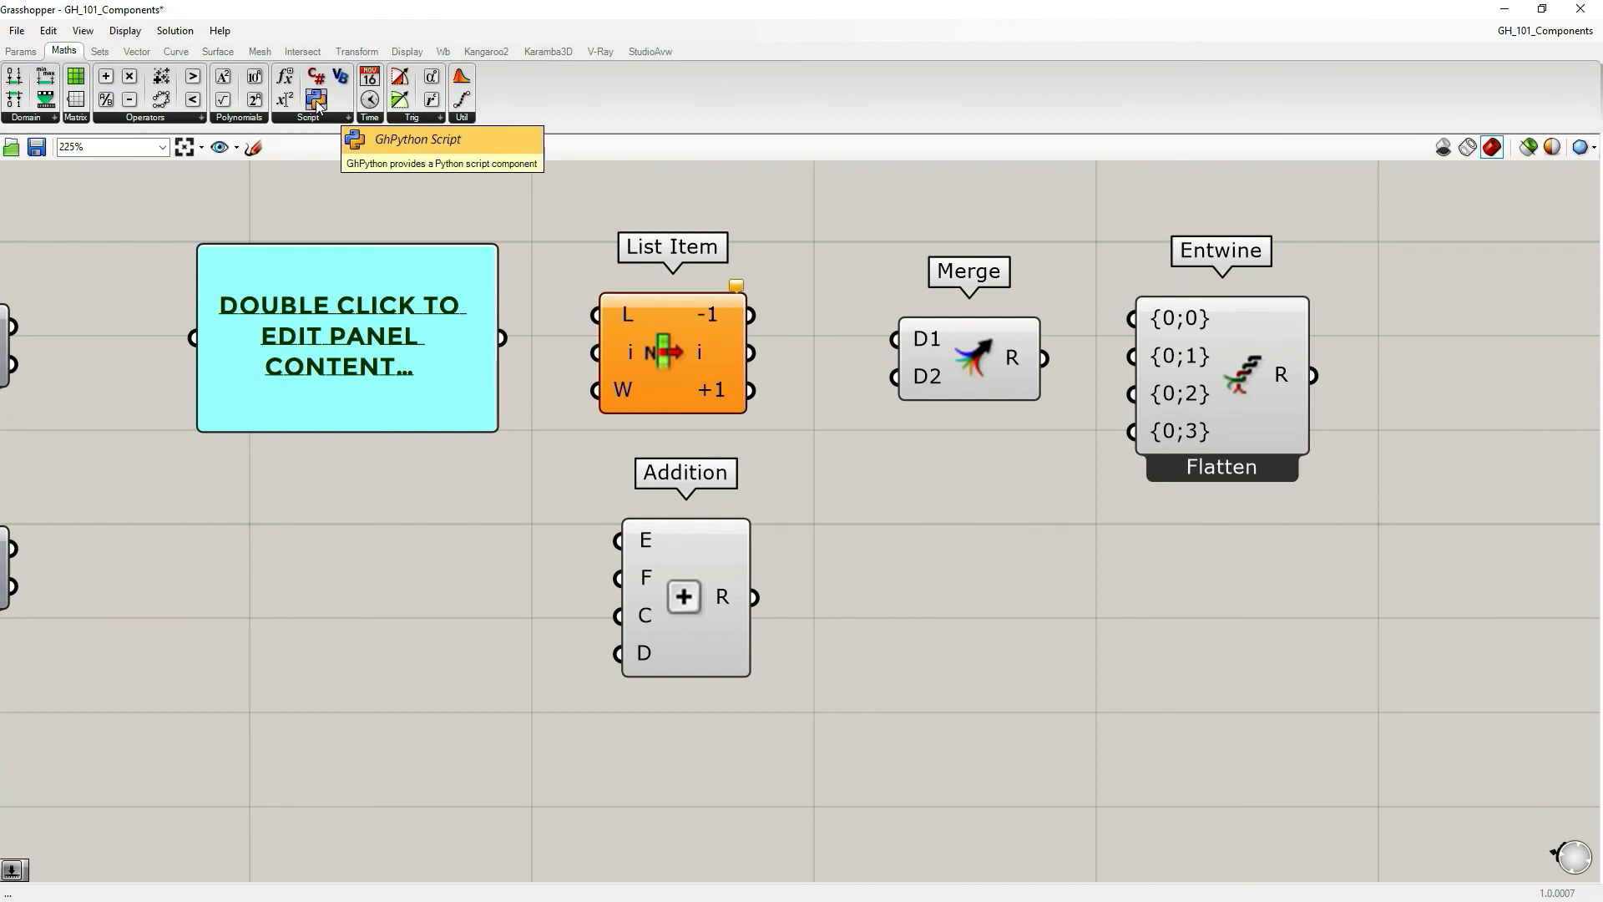
{"action": "left_click_drag", "start_coordinate": [318, 102], "coordinate": [998, 638]}
{"action": "right_click_drag", "start_coordinate": [1031, 734], "coordinate": [935, 632]}
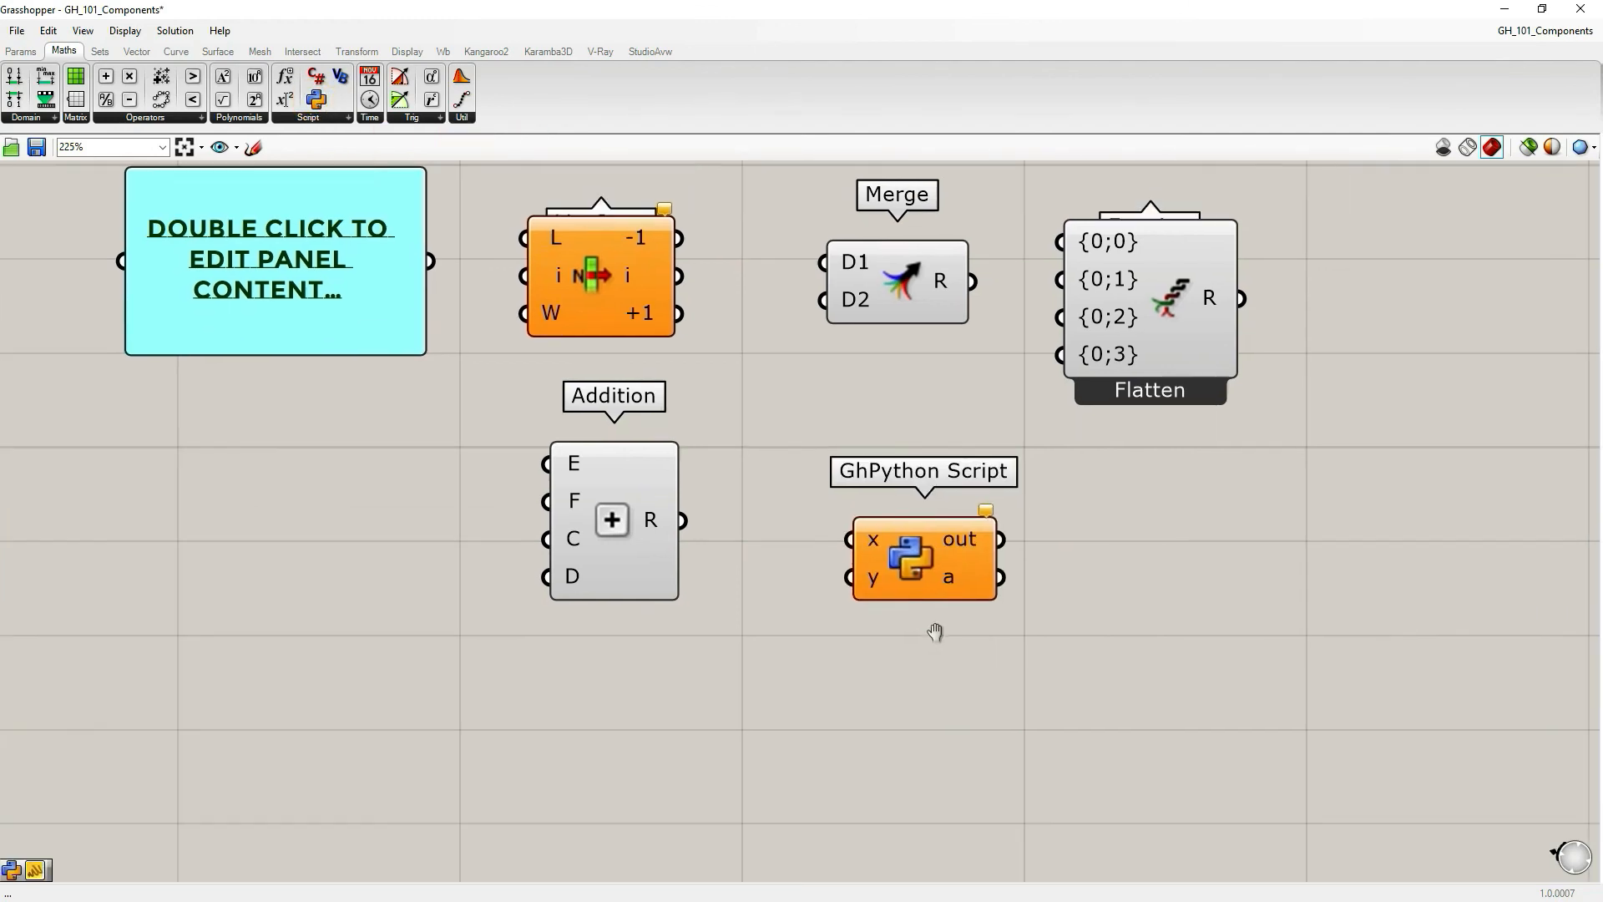
{"action": "scroll", "coordinate": [955, 555], "scroll_direction": "up", "scroll_amount": 3}
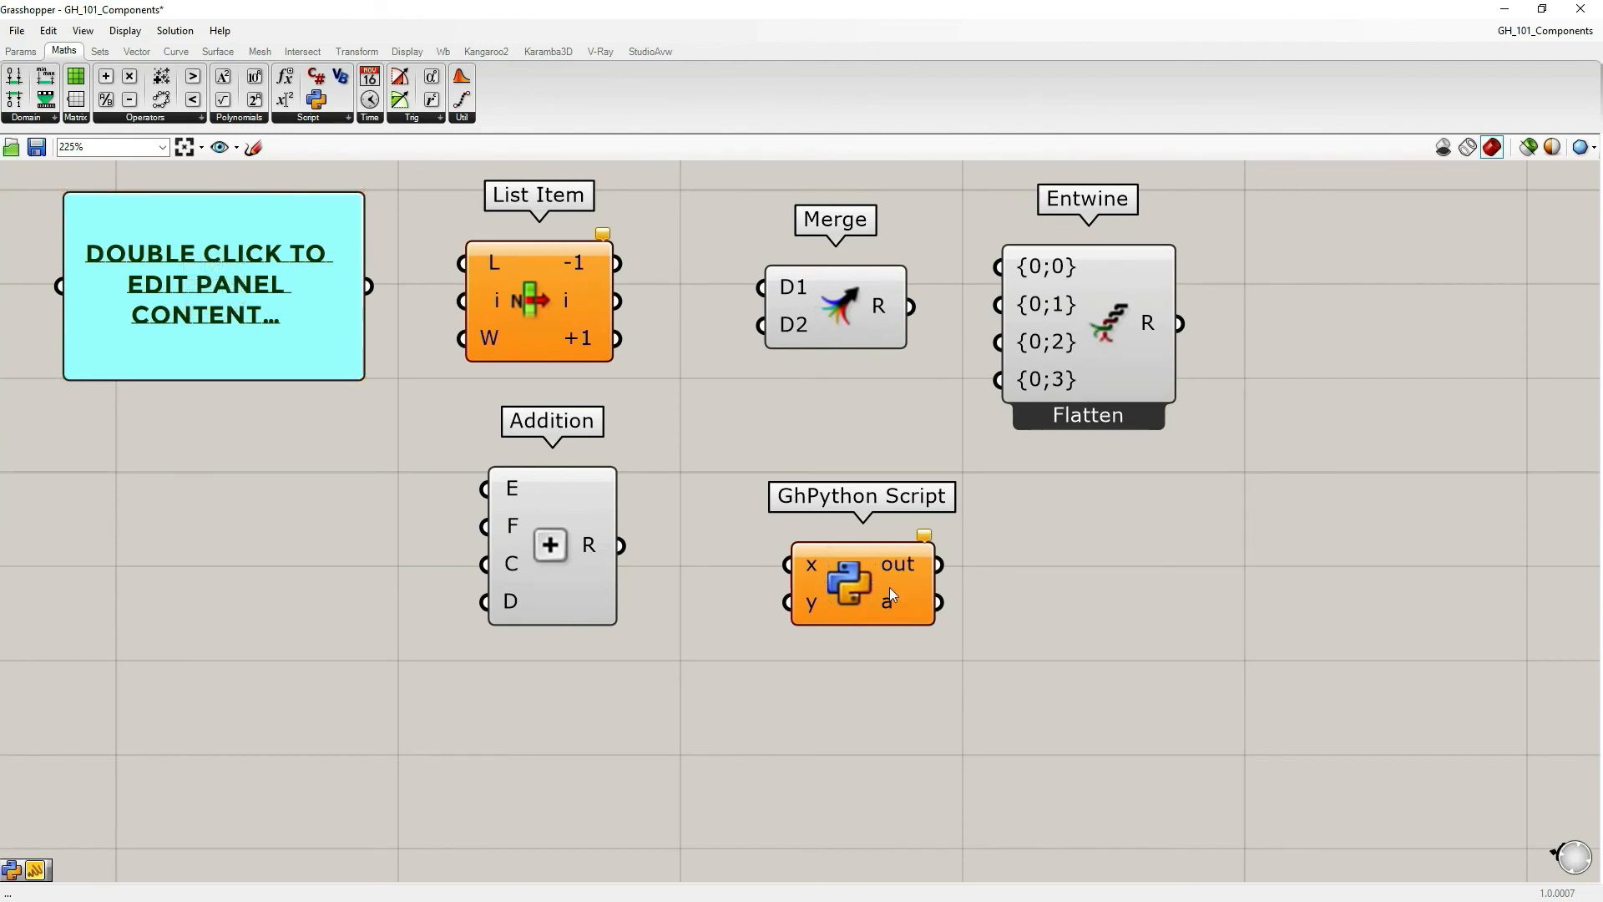
{"action": "scroll", "coordinate": [860, 588], "scroll_direction": "up", "scroll_amount": 2}
{"action": "scroll", "coordinate": [822, 640], "scroll_direction": "up", "scroll_amount": 3}
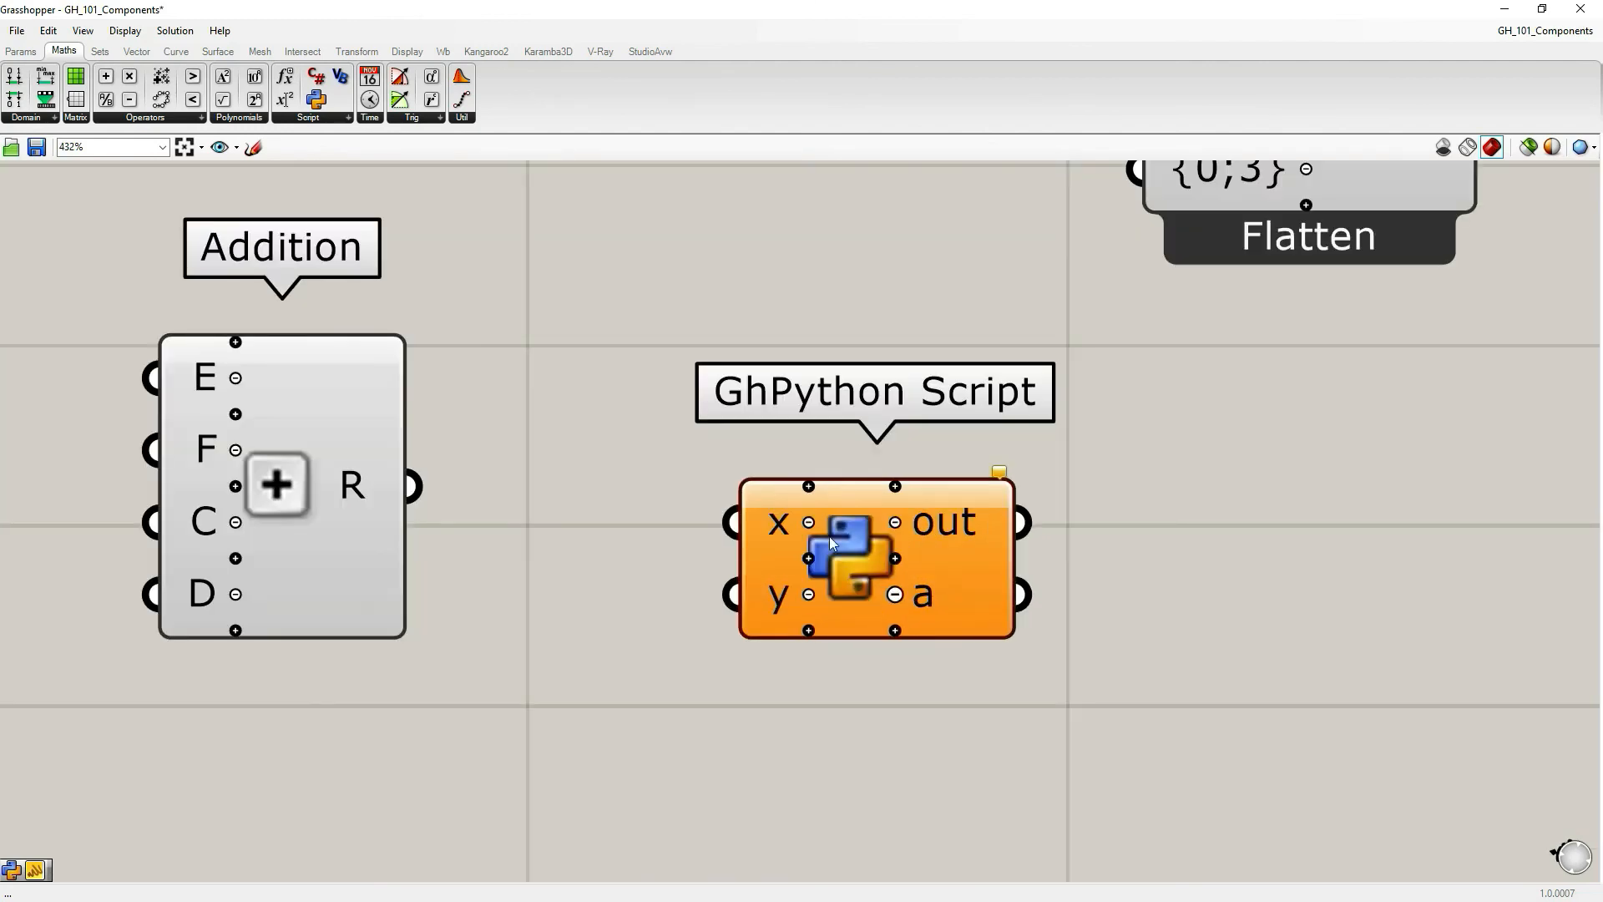
Add inputs z and u above x and outputs b and c below a on the GhPython Script component
{"action": "left_click", "coordinate": [808, 487]}
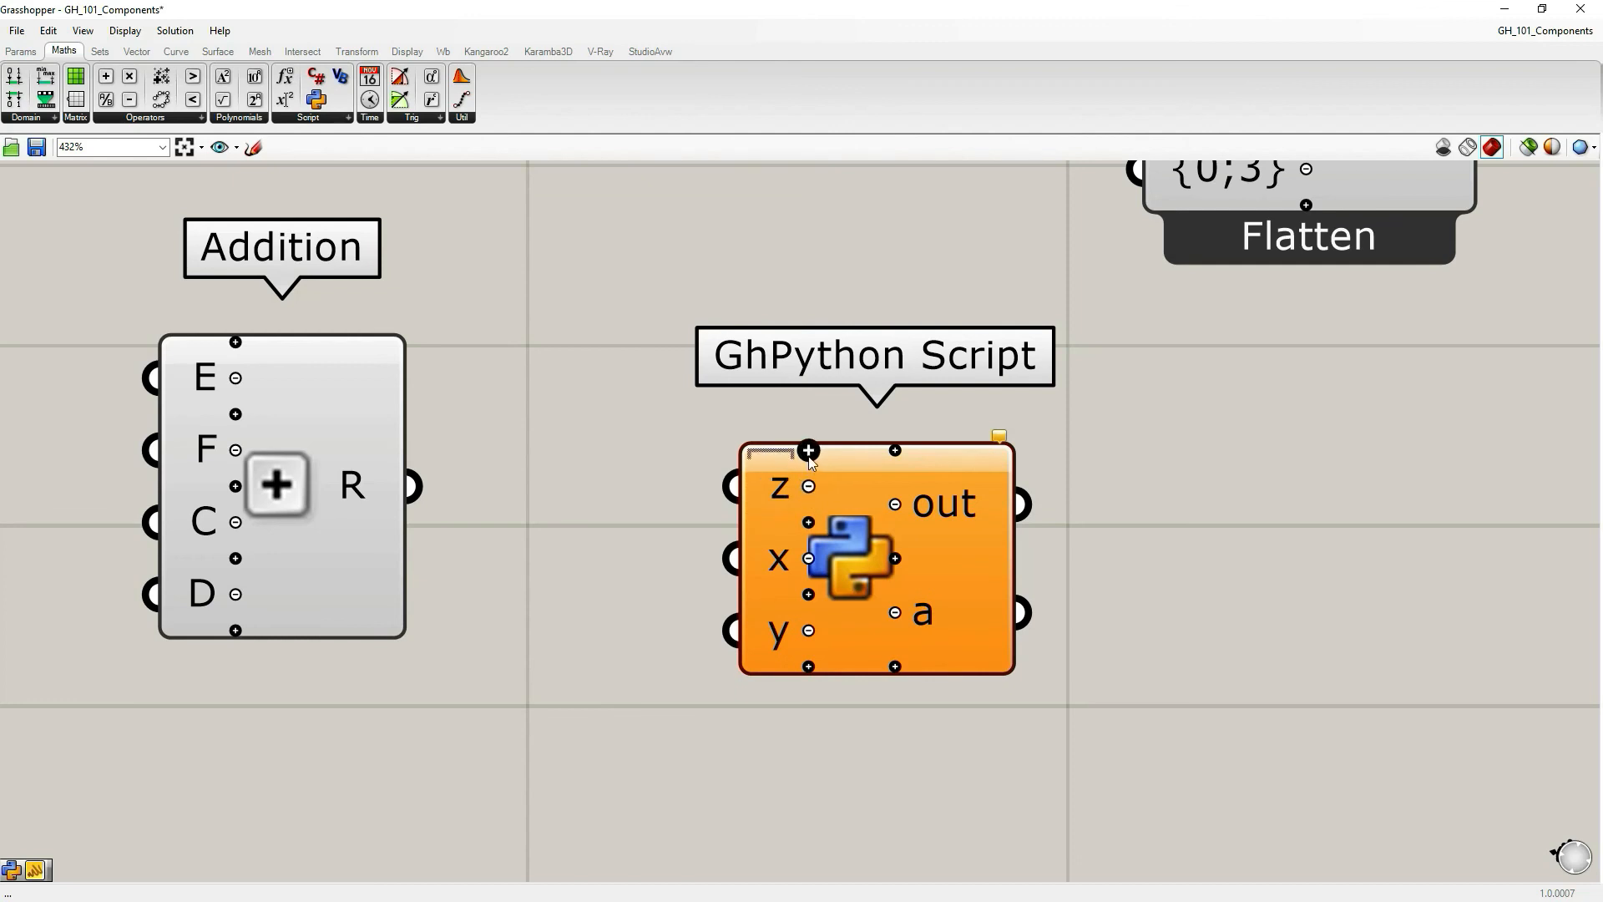
{"action": "left_click", "coordinate": [808, 452]}
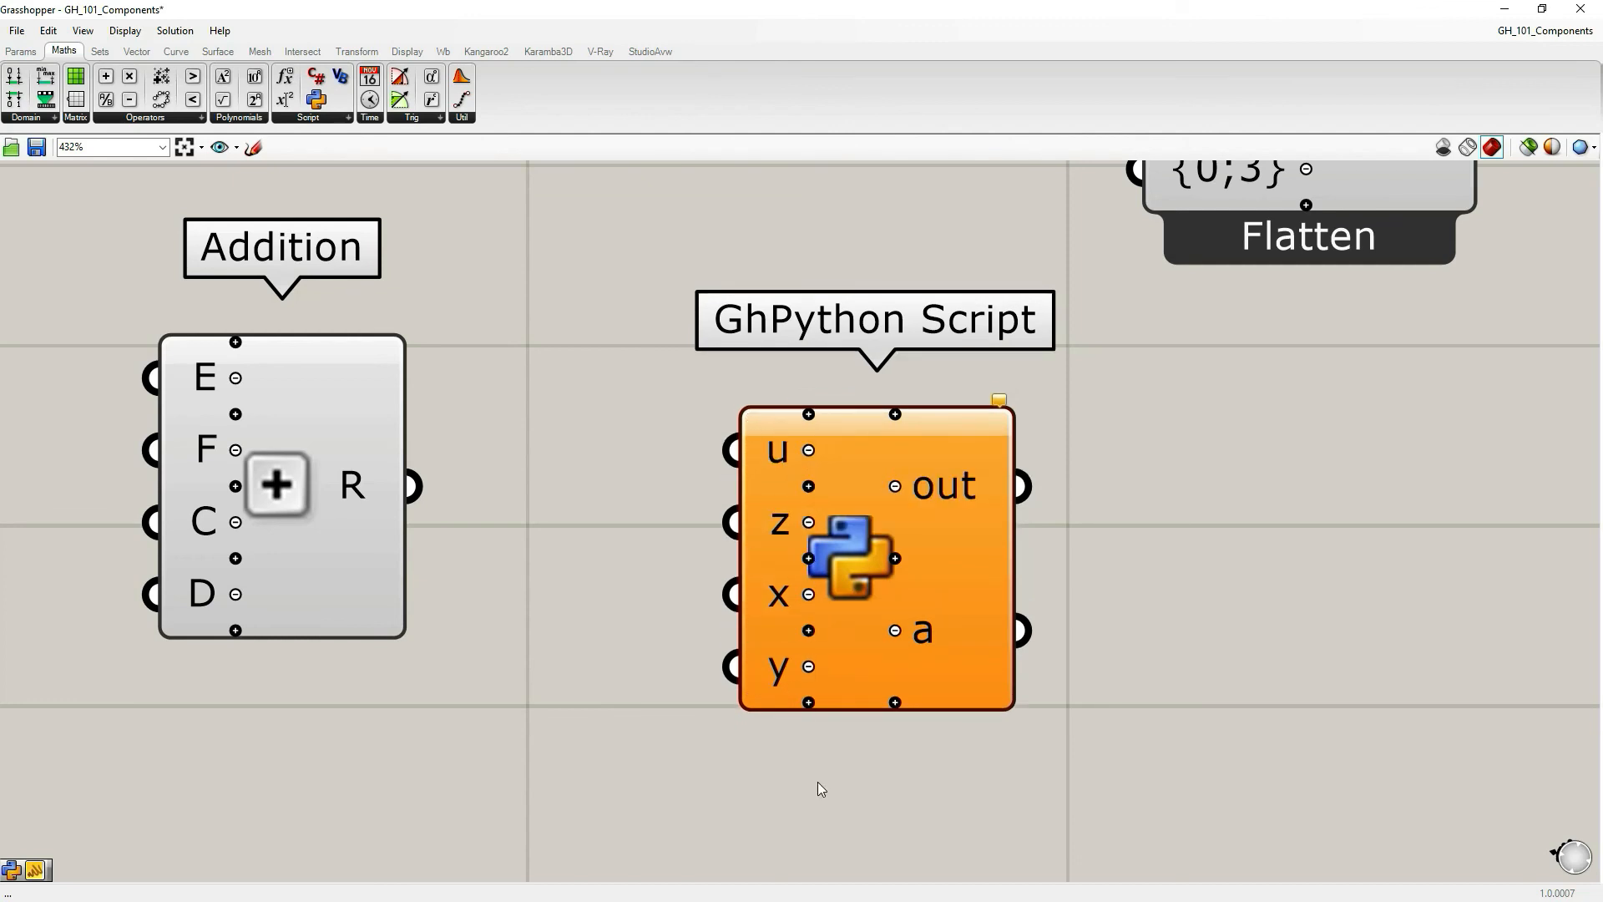
{"action": "left_click", "coordinate": [895, 702]}
{"action": "left_click", "coordinate": [895, 702]}
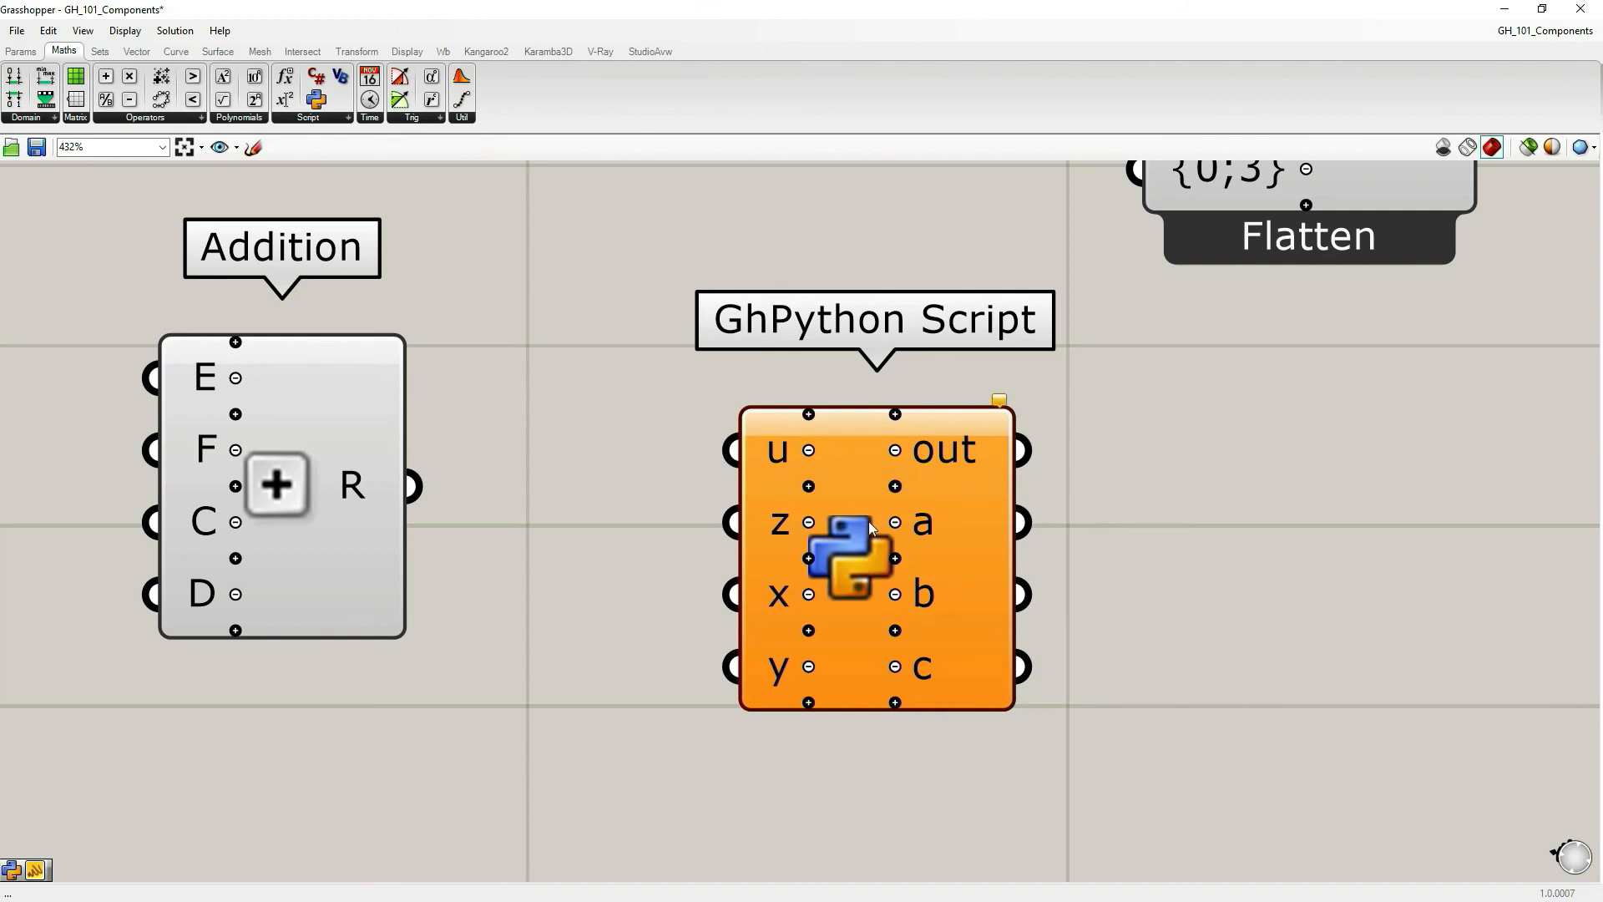
Remove inputs y, x and u and output a from the GhPython Script component
{"action": "left_click", "coordinate": [808, 666]}
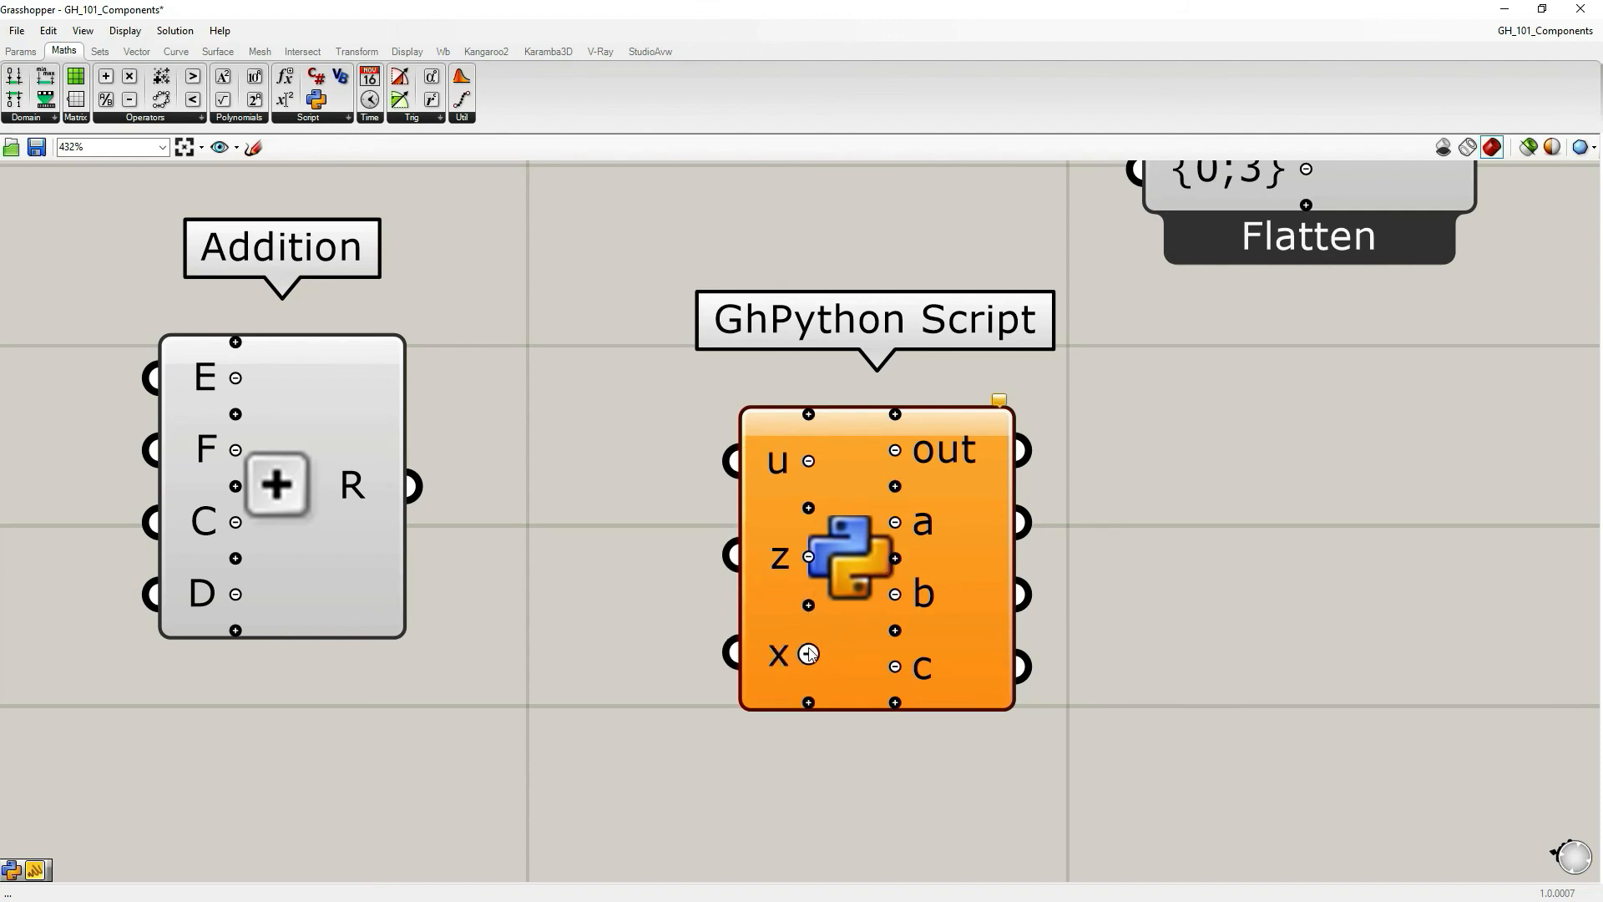
{"action": "left_click", "coordinate": [808, 654]}
{"action": "left_click", "coordinate": [808, 485]}
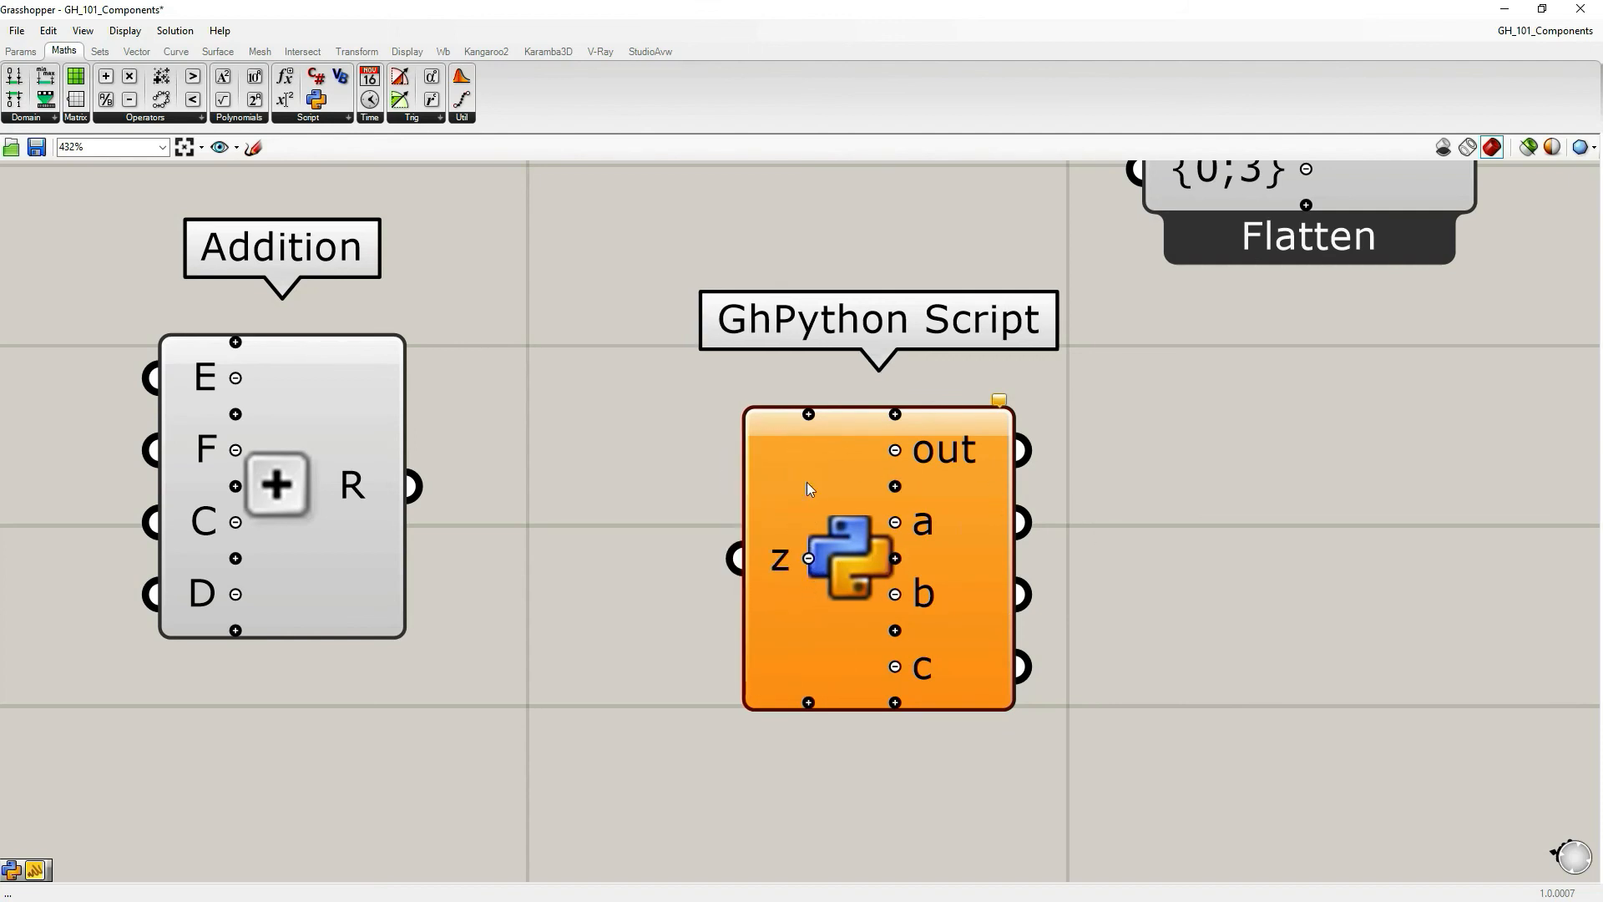
{"action": "left_click", "coordinate": [895, 521]}
Move the GhPython Script component slightly so it sits below Merge, and deselect it
{"action": "scroll", "coordinate": [948, 709], "scroll_direction": "down", "scroll_amount": 5}
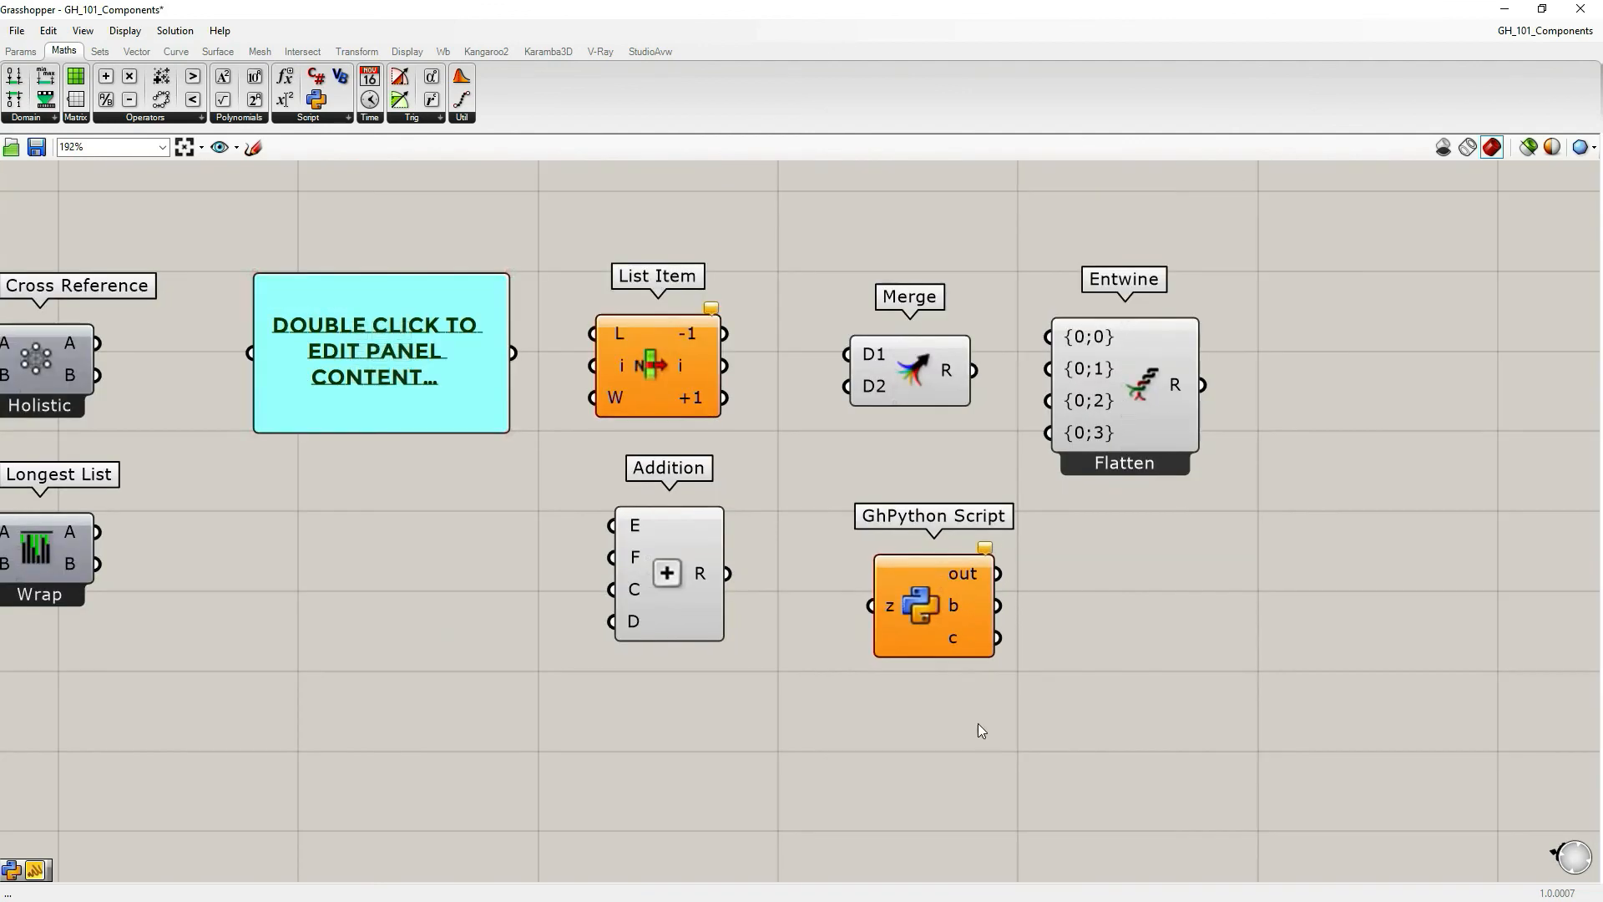
{"action": "left_click_drag", "start_coordinate": [964, 633], "coordinate": [945, 620]}
{"action": "left_click", "coordinate": [1055, 673]}
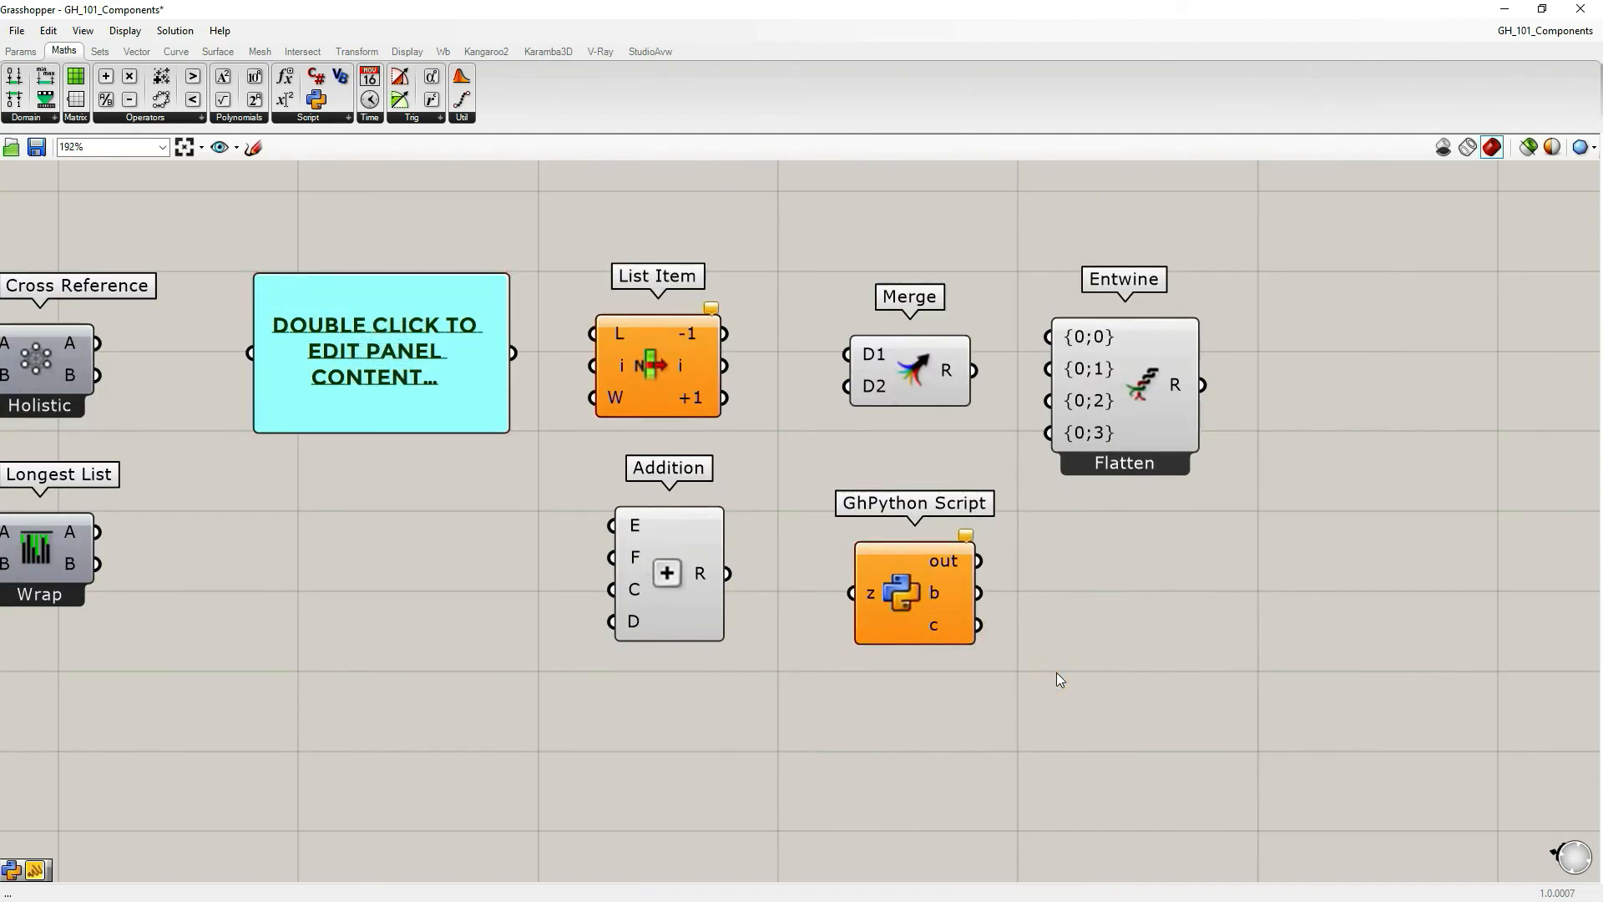
Turn off Draw Icons so the components across the canvas display their names
{"action": "scroll", "coordinate": [1079, 618], "scroll_direction": "down", "scroll_amount": 2}
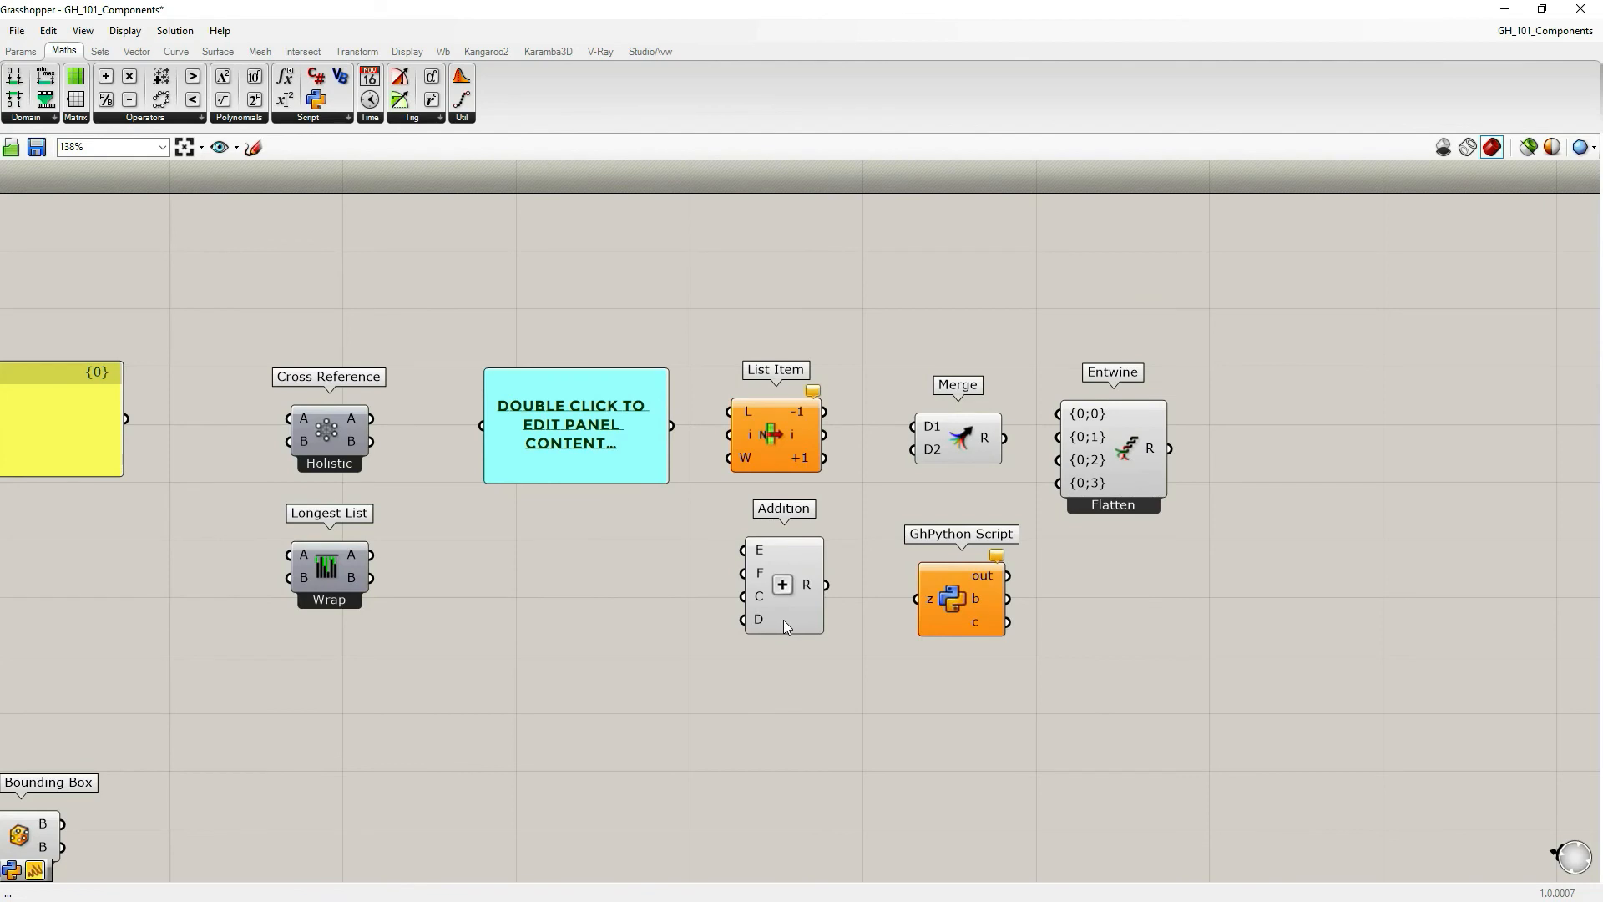
{"action": "right_click_drag", "start_coordinate": [783, 619], "coordinate": [899, 579]}
{"action": "scroll", "coordinate": [954, 586], "scroll_direction": "down", "scroll_amount": 1}
{"action": "scroll", "coordinate": [953, 584], "scroll_direction": "down", "scroll_amount": 1}
{"action": "right_click_drag", "start_coordinate": [805, 609], "coordinate": [926, 583]}
{"action": "scroll", "coordinate": [905, 589], "scroll_direction": "down", "scroll_amount": 1}
{"action": "right_click_drag", "start_coordinate": [640, 574], "coordinate": [656, 566]}
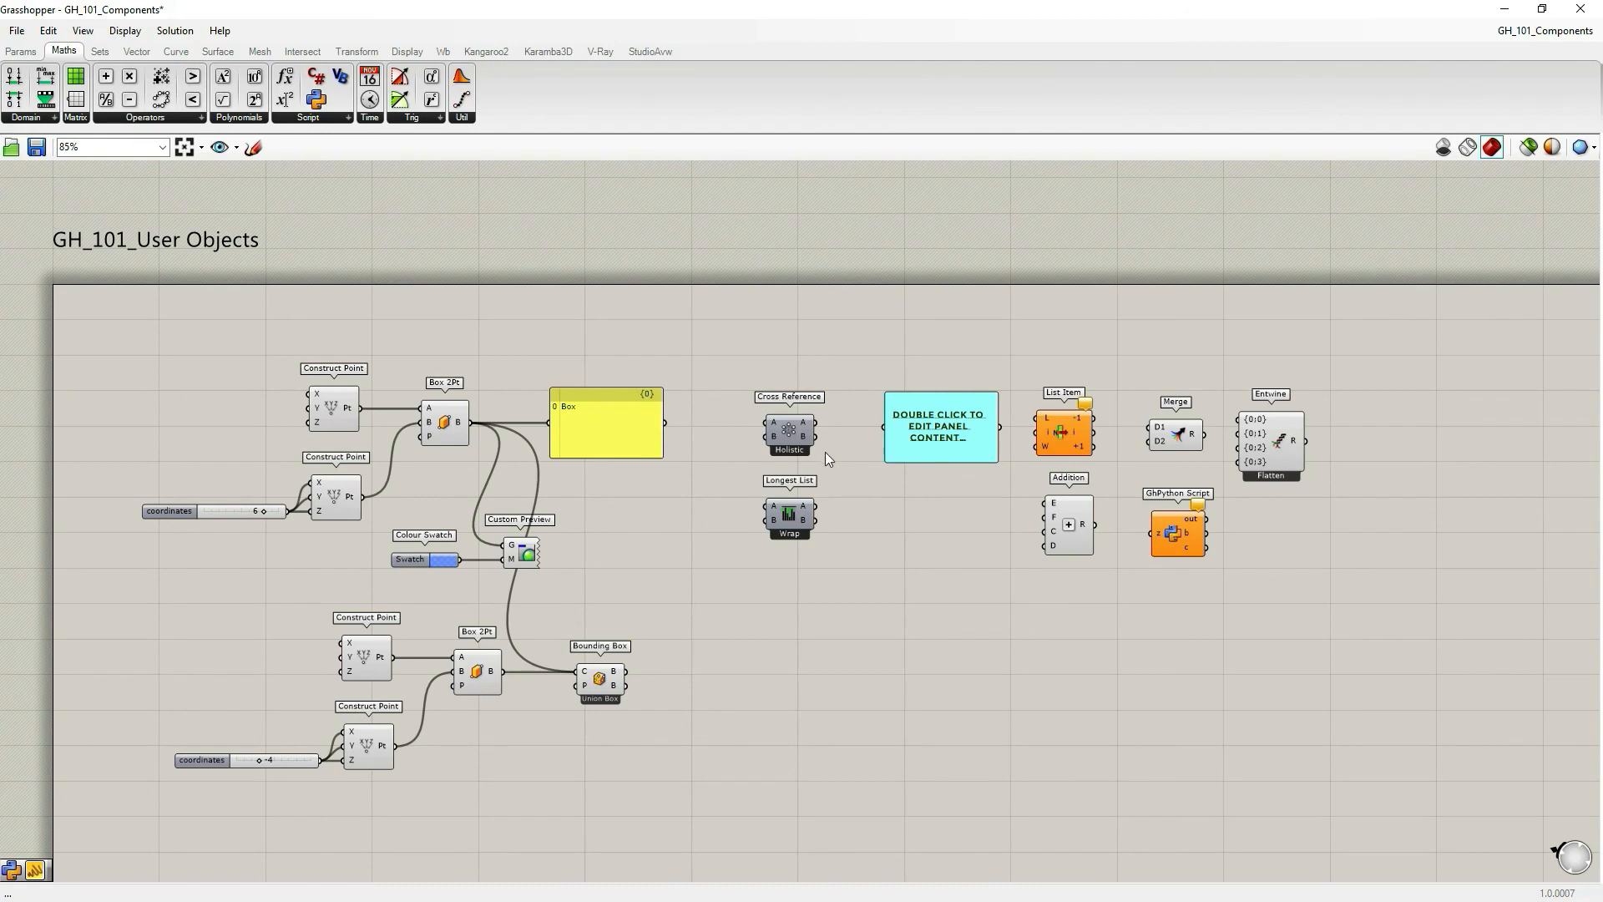
{"action": "left_click", "coordinate": [125, 32]}
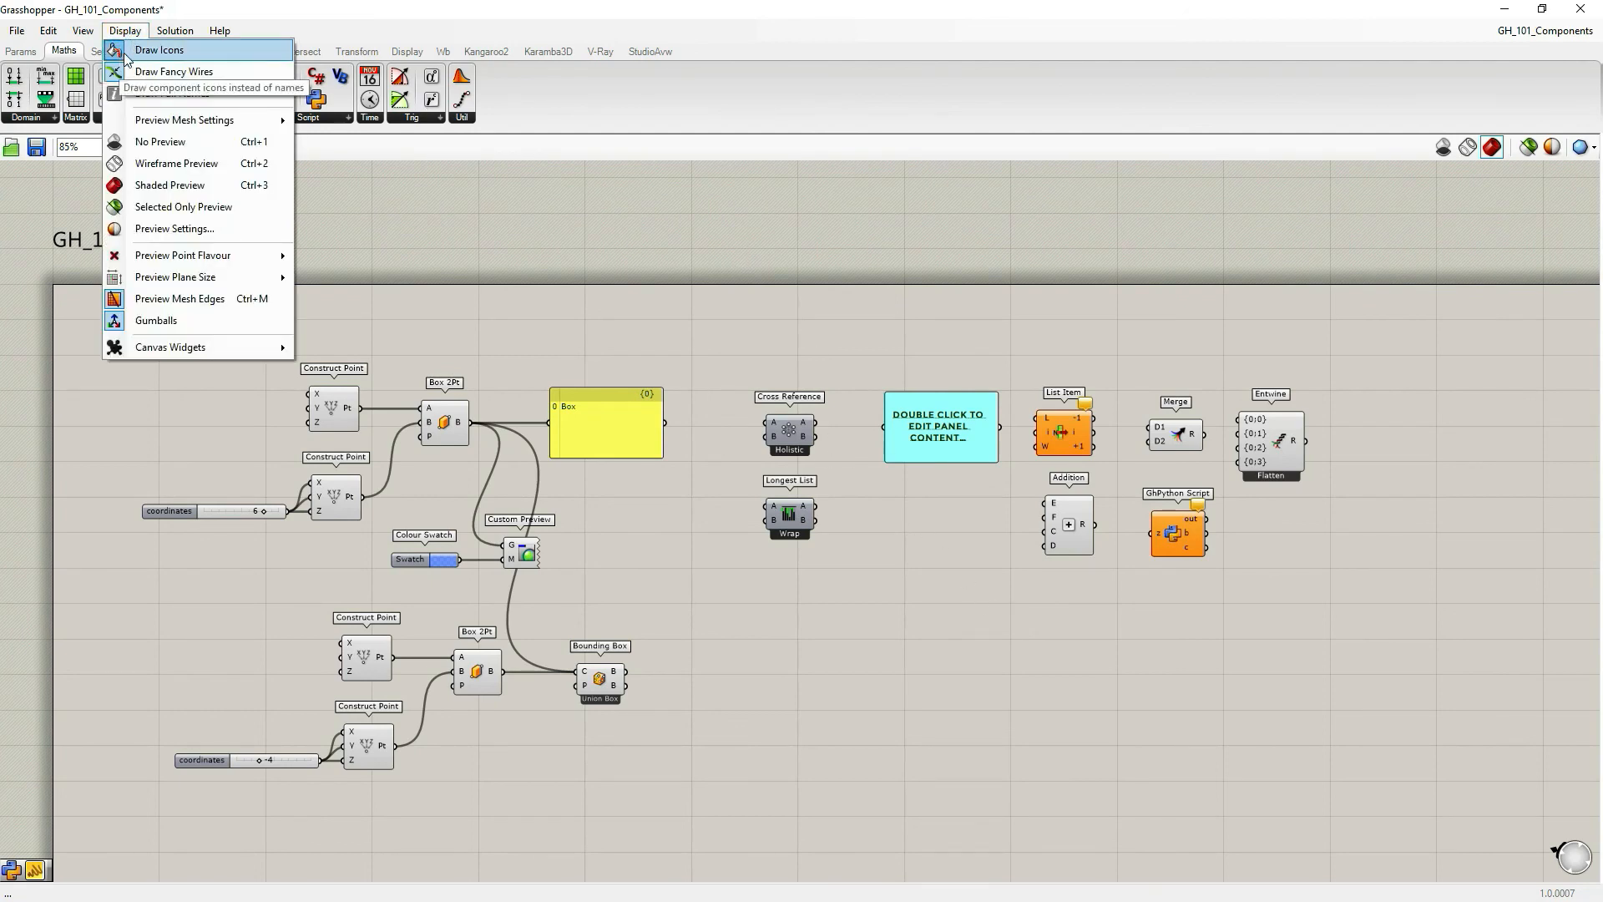
{"action": "left_click", "coordinate": [116, 51]}
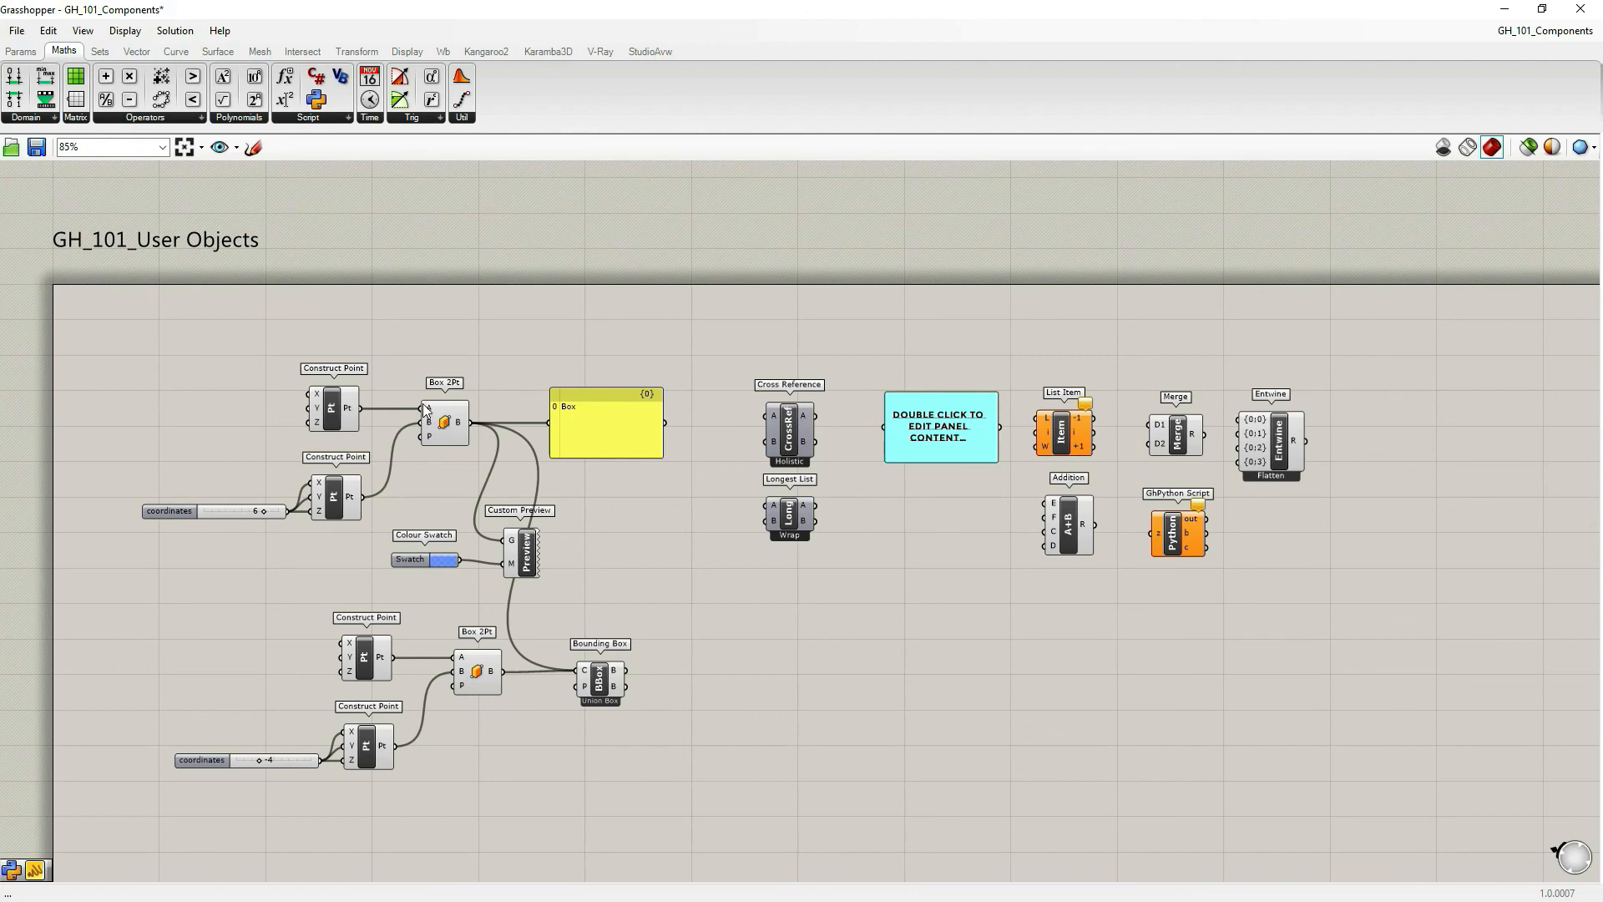
Set both Box 2Pt components to use the application setting for their icon or name display
{"action": "right_click", "coordinate": [448, 424]}
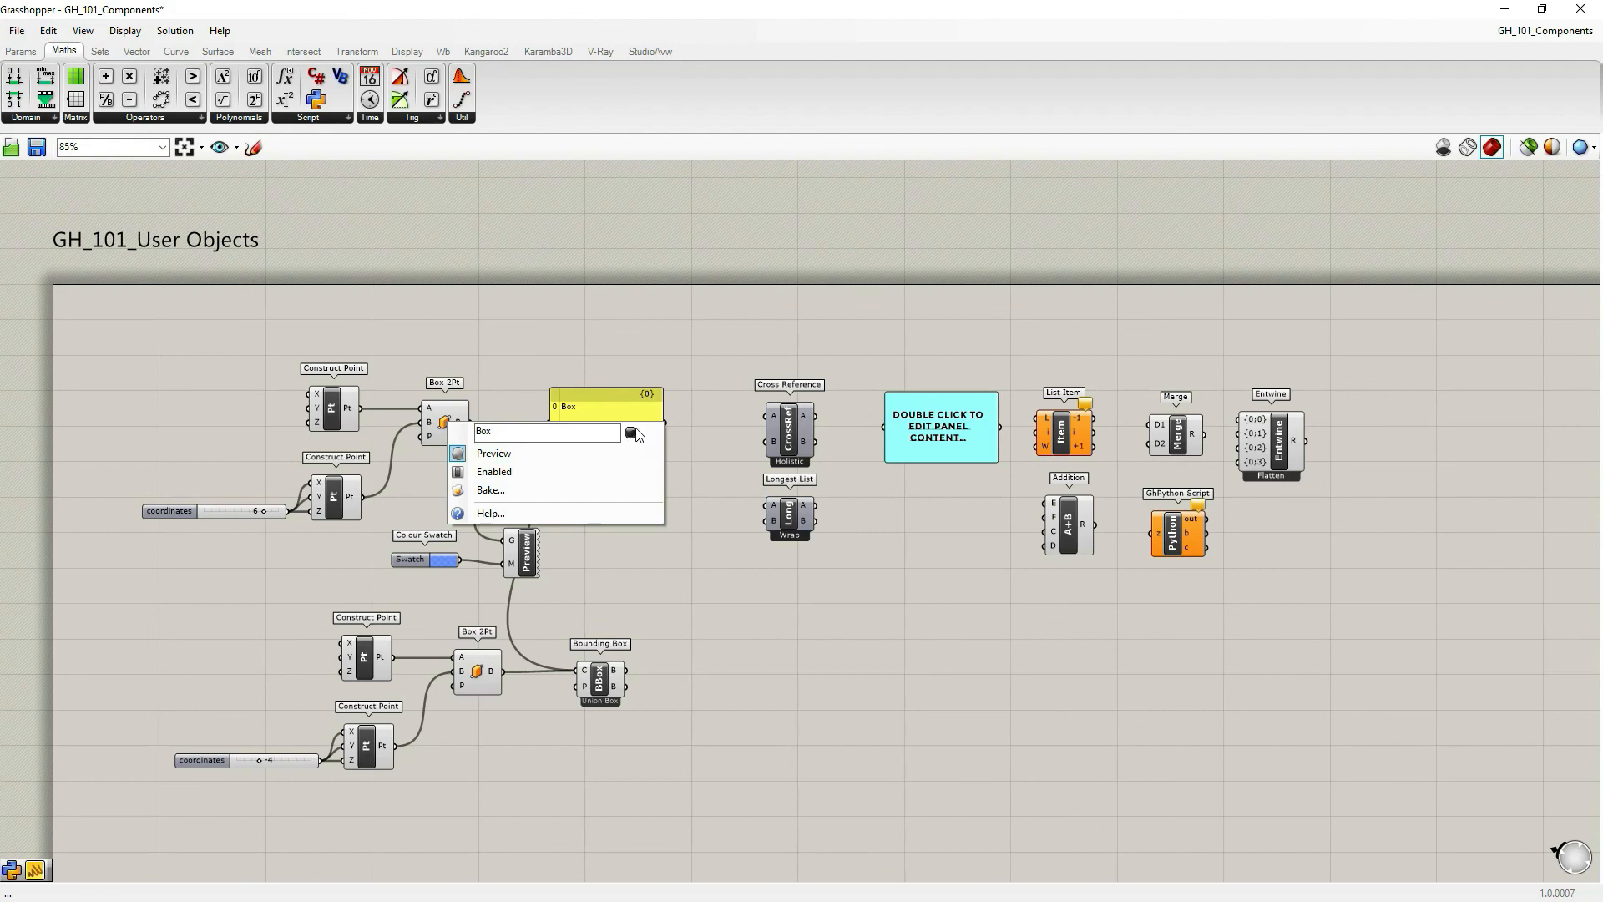
{"action": "left_click", "coordinate": [631, 433]}
{"action": "left_click", "coordinate": [460, 381]}
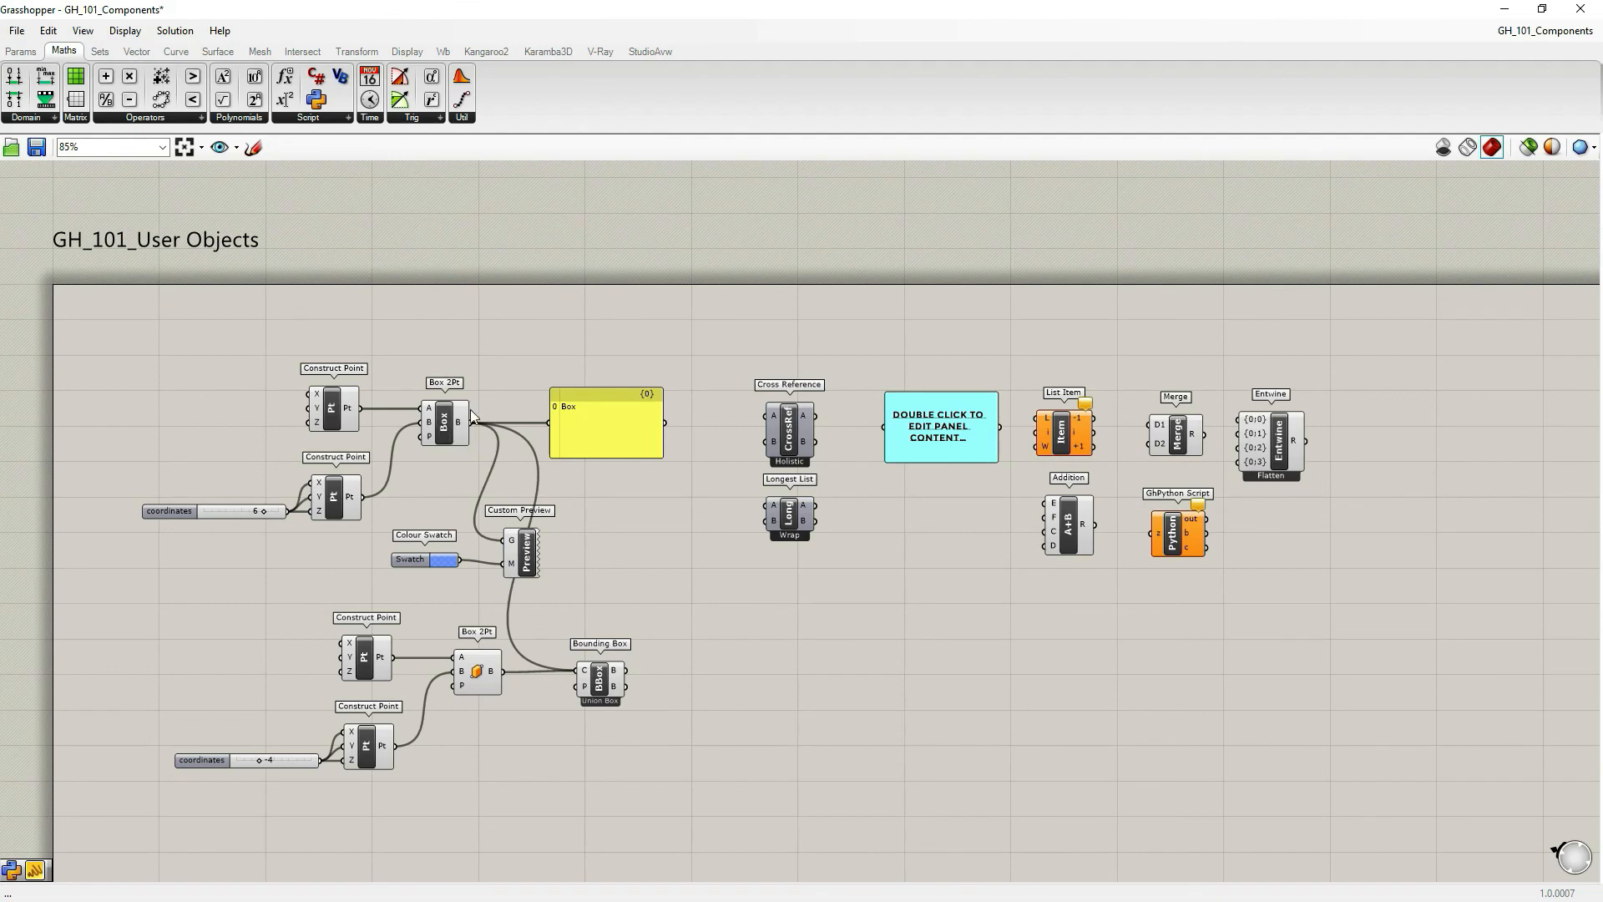
{"action": "right_click", "coordinate": [482, 686]}
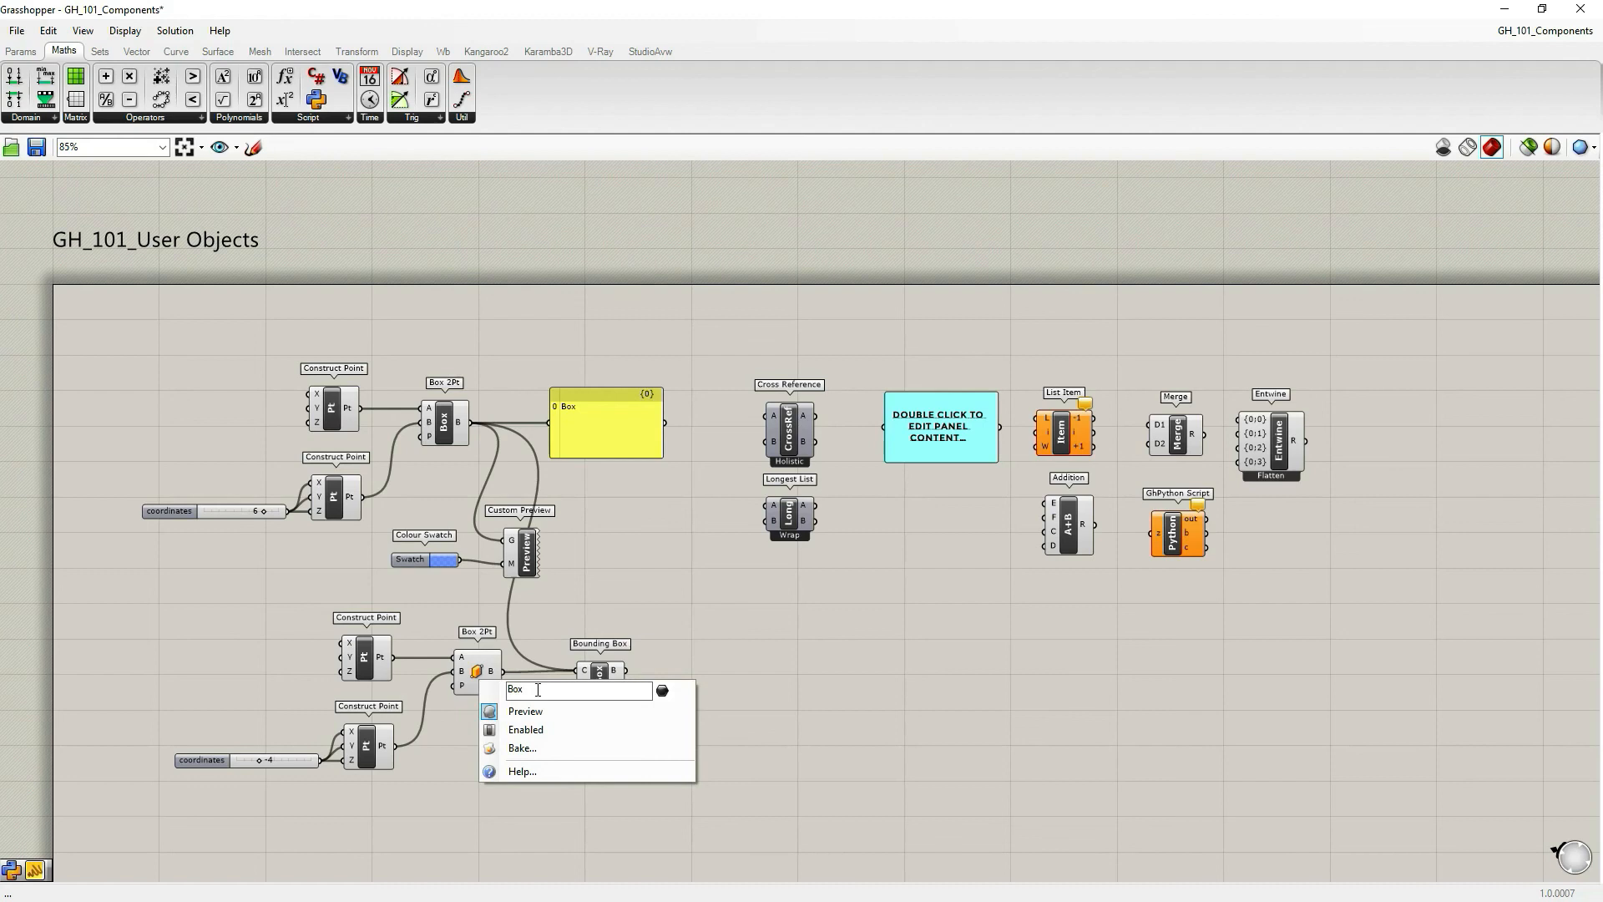
{"action": "left_click", "coordinate": [663, 692]}
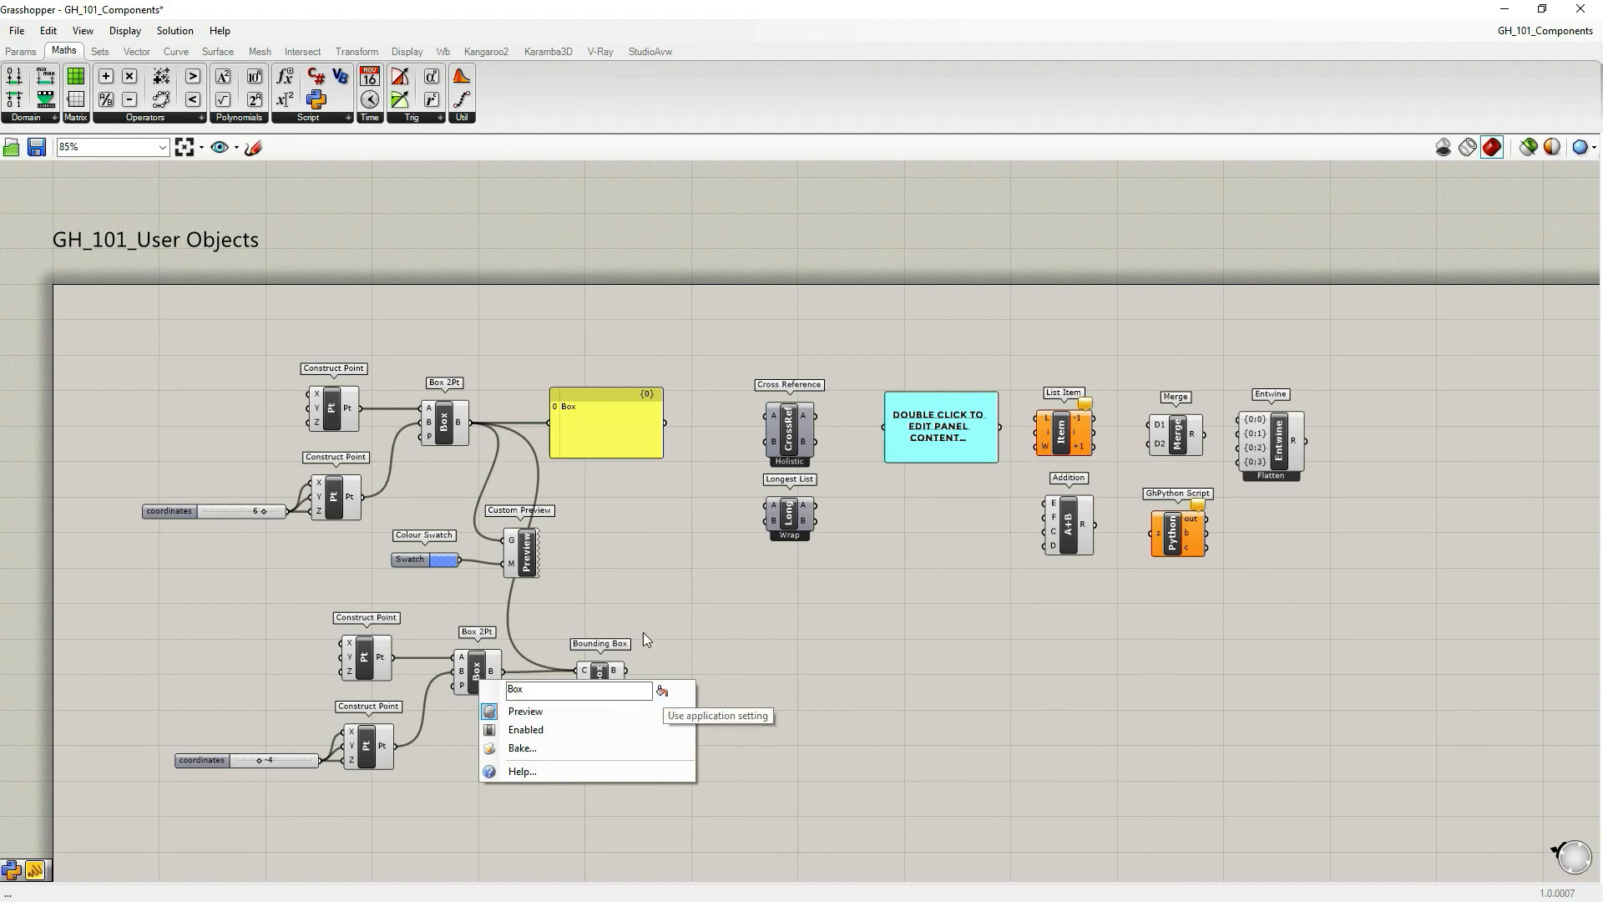
{"action": "left_click", "coordinate": [642, 603]}
Toggle Draw Icons on, off and on again so all components end up displaying icons
{"action": "left_click", "coordinate": [125, 31]}
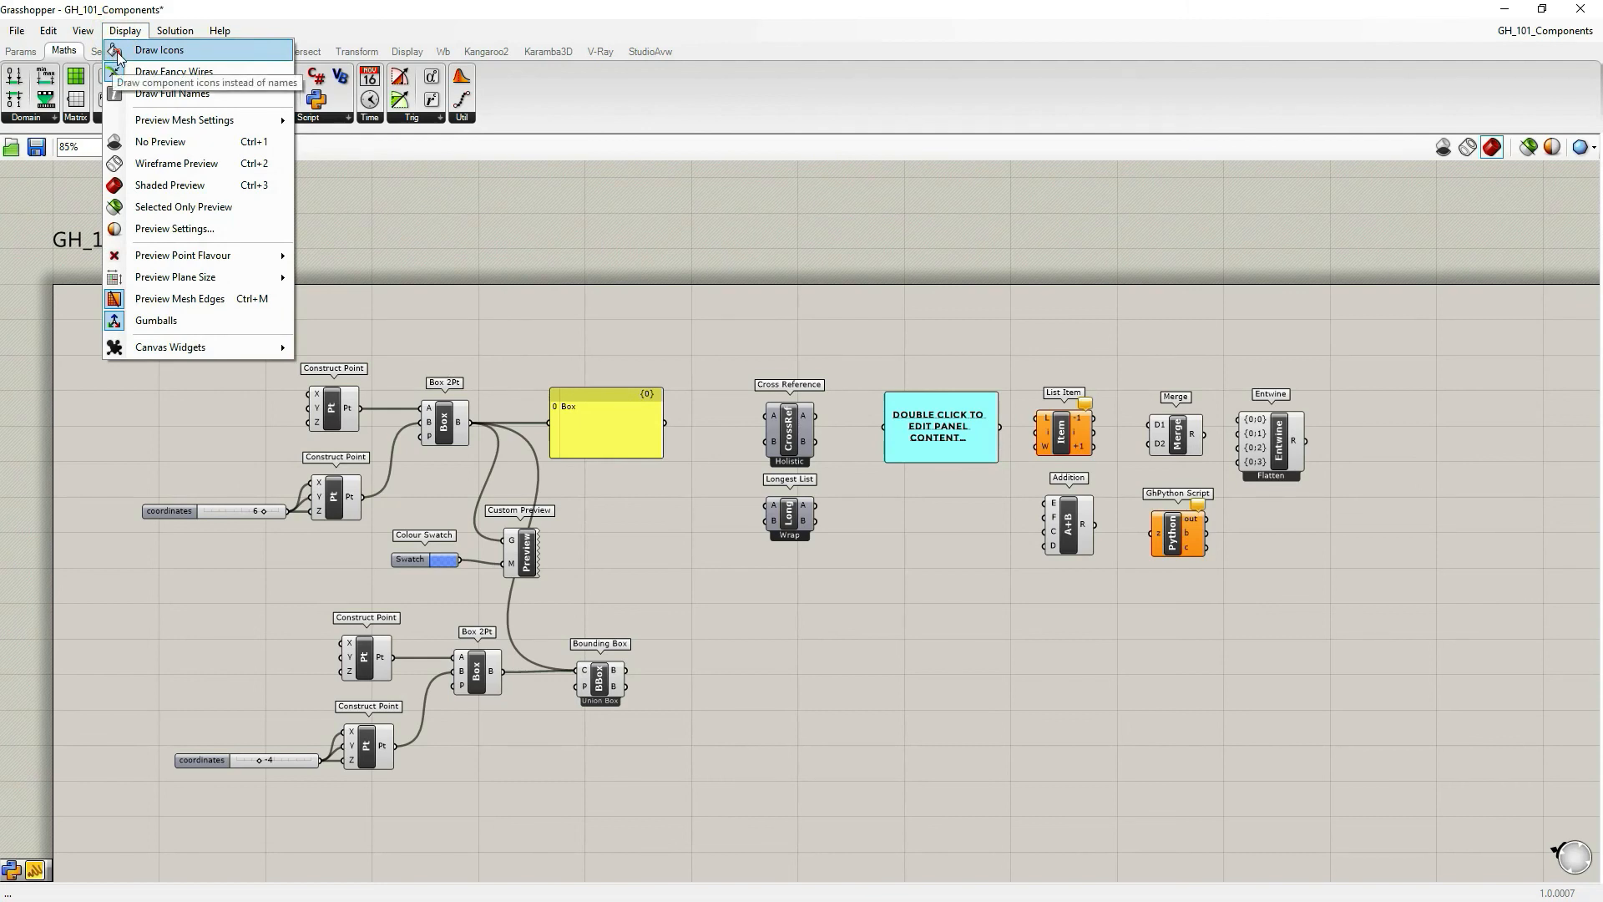
{"action": "left_click", "coordinate": [117, 50]}
{"action": "left_click", "coordinate": [125, 31]}
{"action": "left_click", "coordinate": [117, 50]}
{"action": "left_click", "coordinate": [125, 31]}
{"action": "left_click", "coordinate": [117, 50]}
{"action": "right_click_drag", "start_coordinate": [803, 668], "coordinate": [831, 656]}
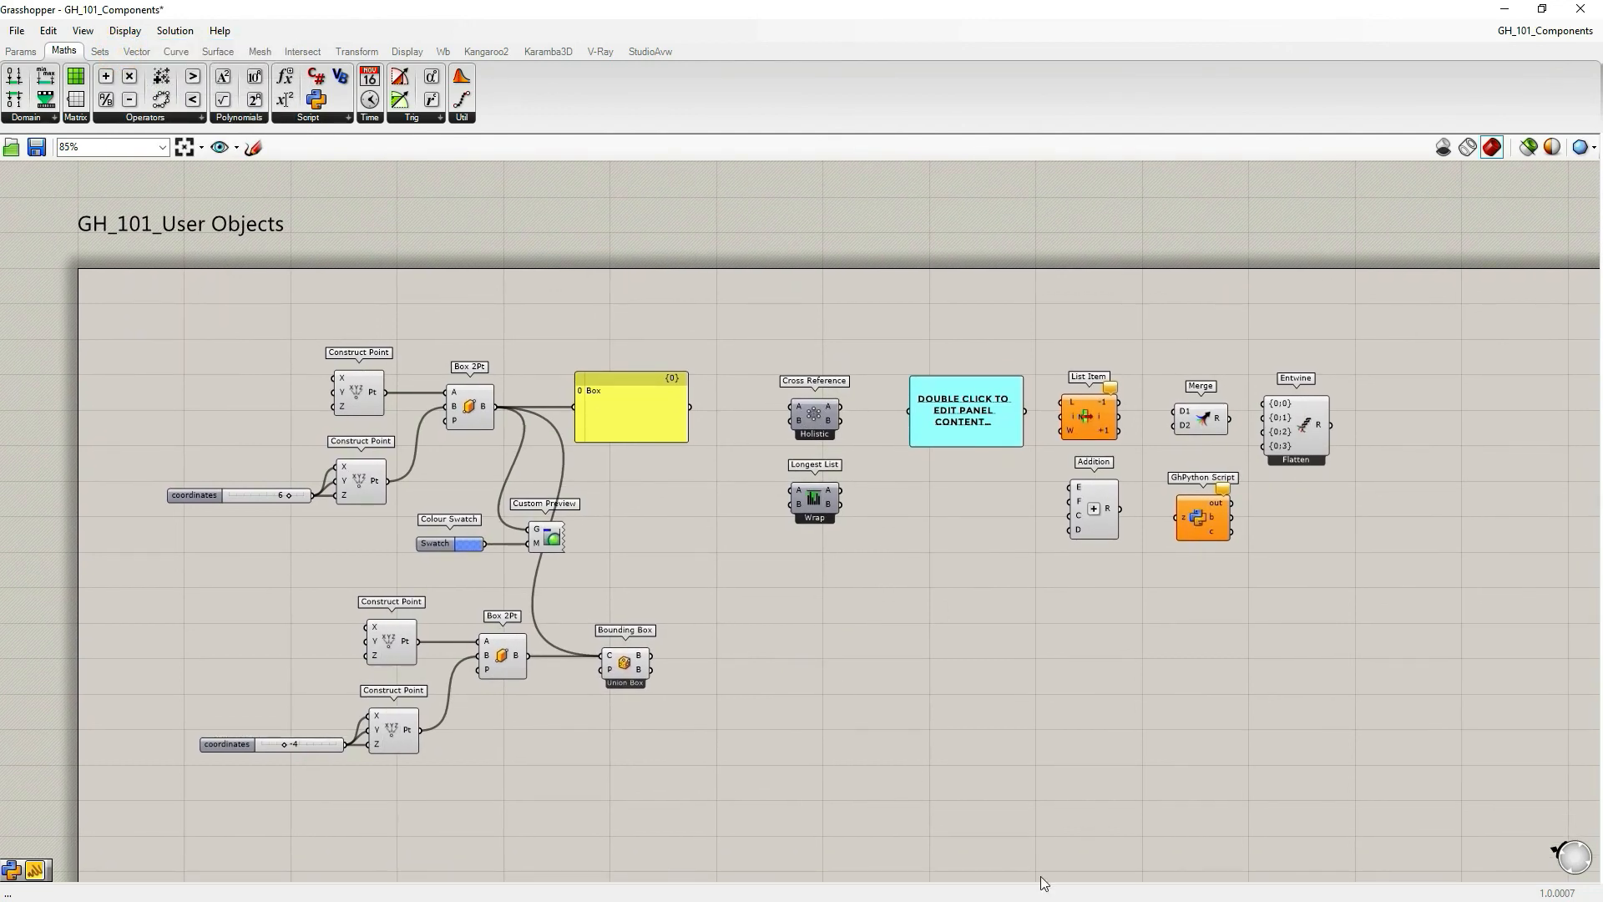